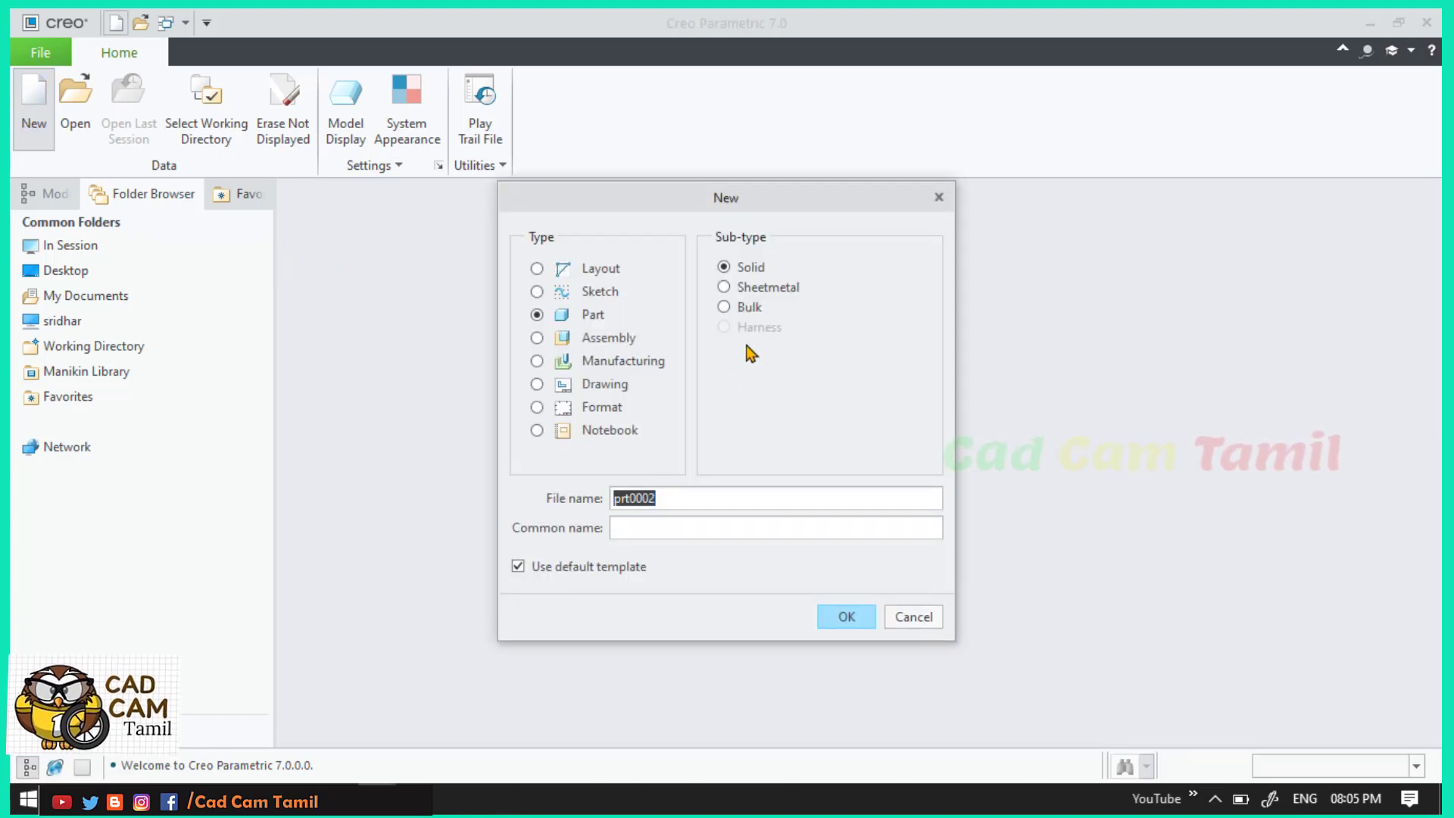
# Step: Create a new sheetmetal part named Part2 using the mmns_part_sheetmetal_abs template
pyautogui.click(745, 289)
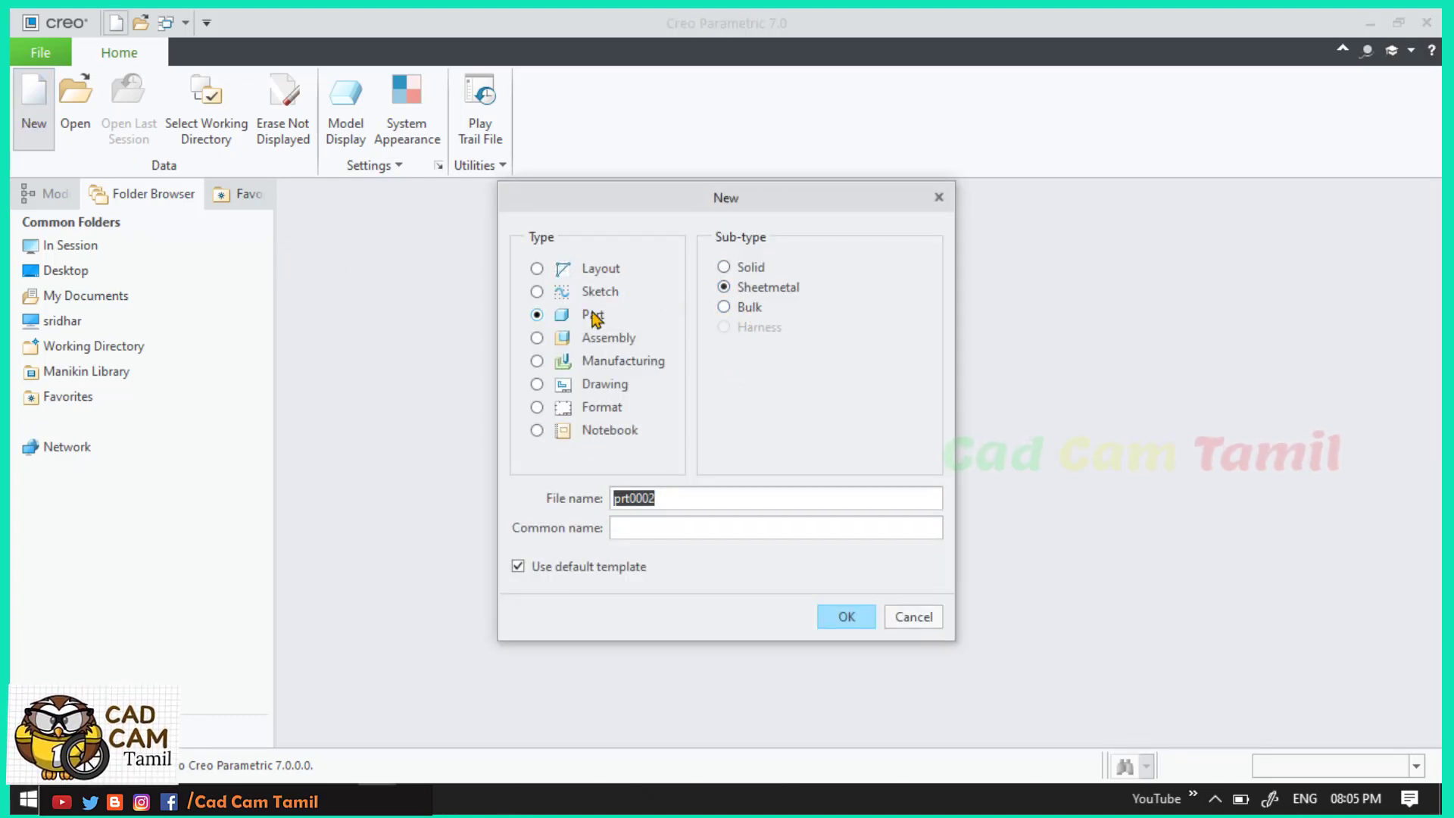
pyautogui.write('Pae')
pyautogui.press('BackSpace')
pyautogui.write('rt2')
pyautogui.click(834, 621)
pyautogui.click(607, 303)
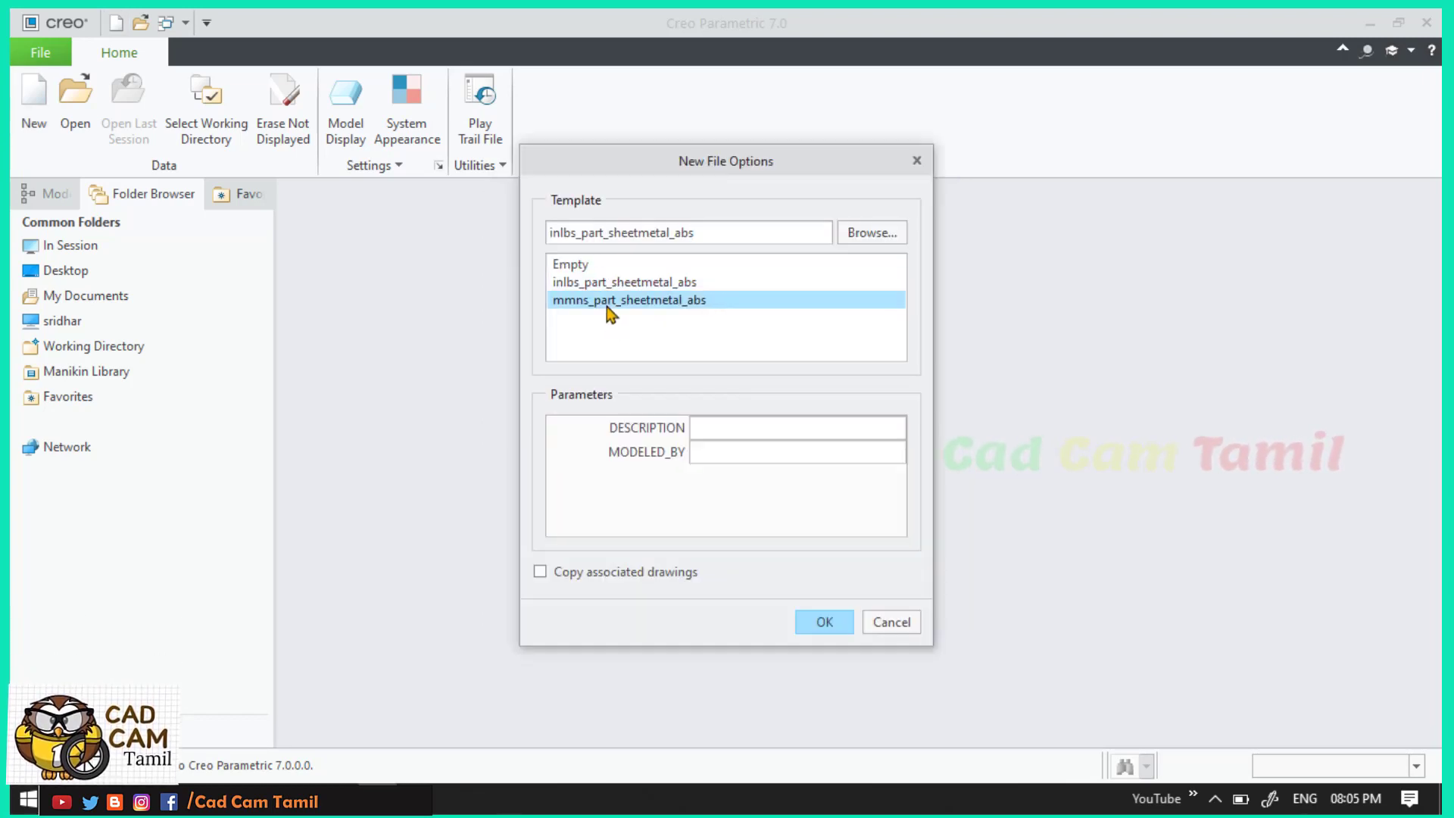
pyautogui.click(820, 623)
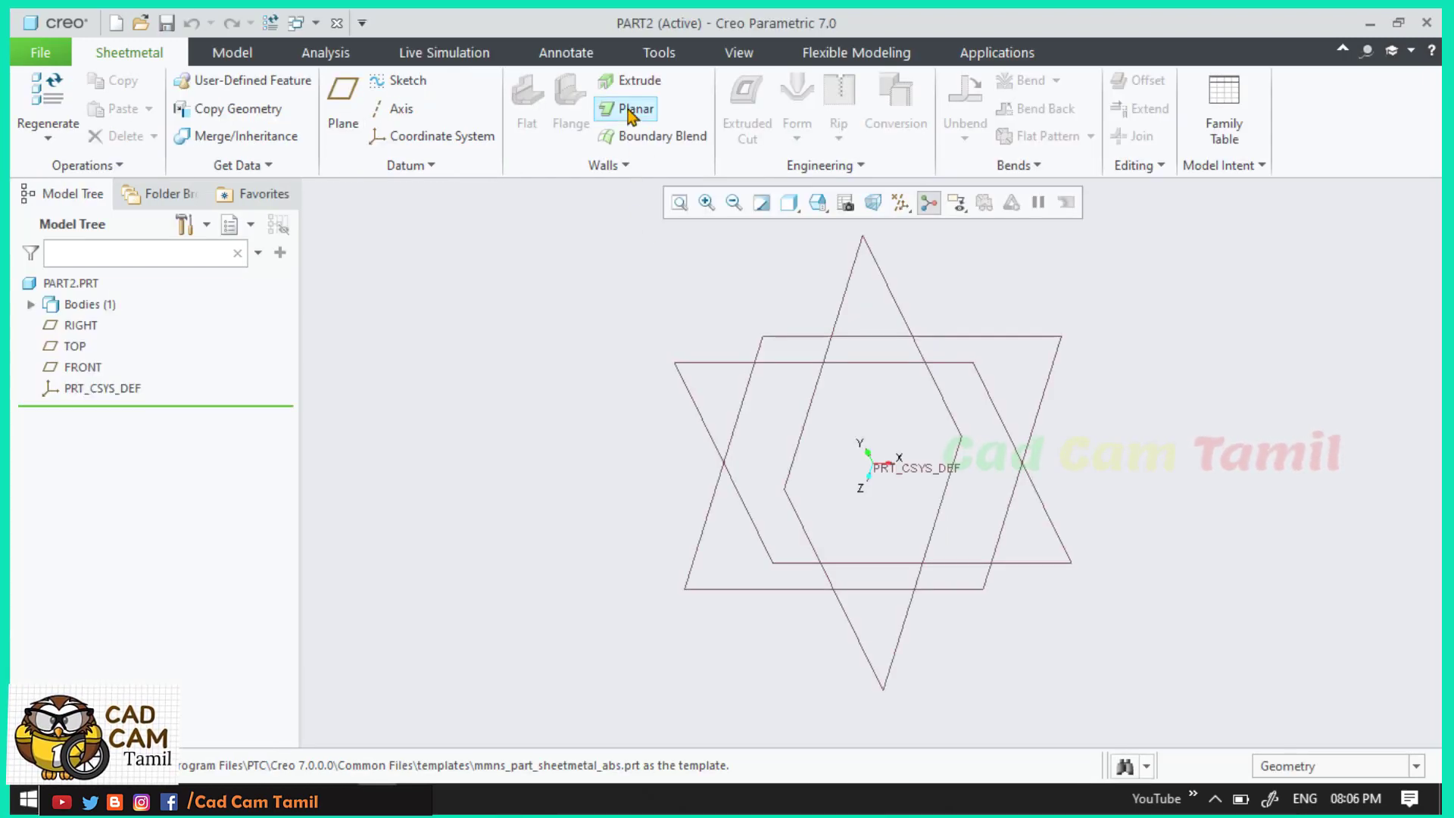
# Step: Start a Planar wall with its sketch on the TOP plane and orient the view to the sketch
pyautogui.click(629, 110)
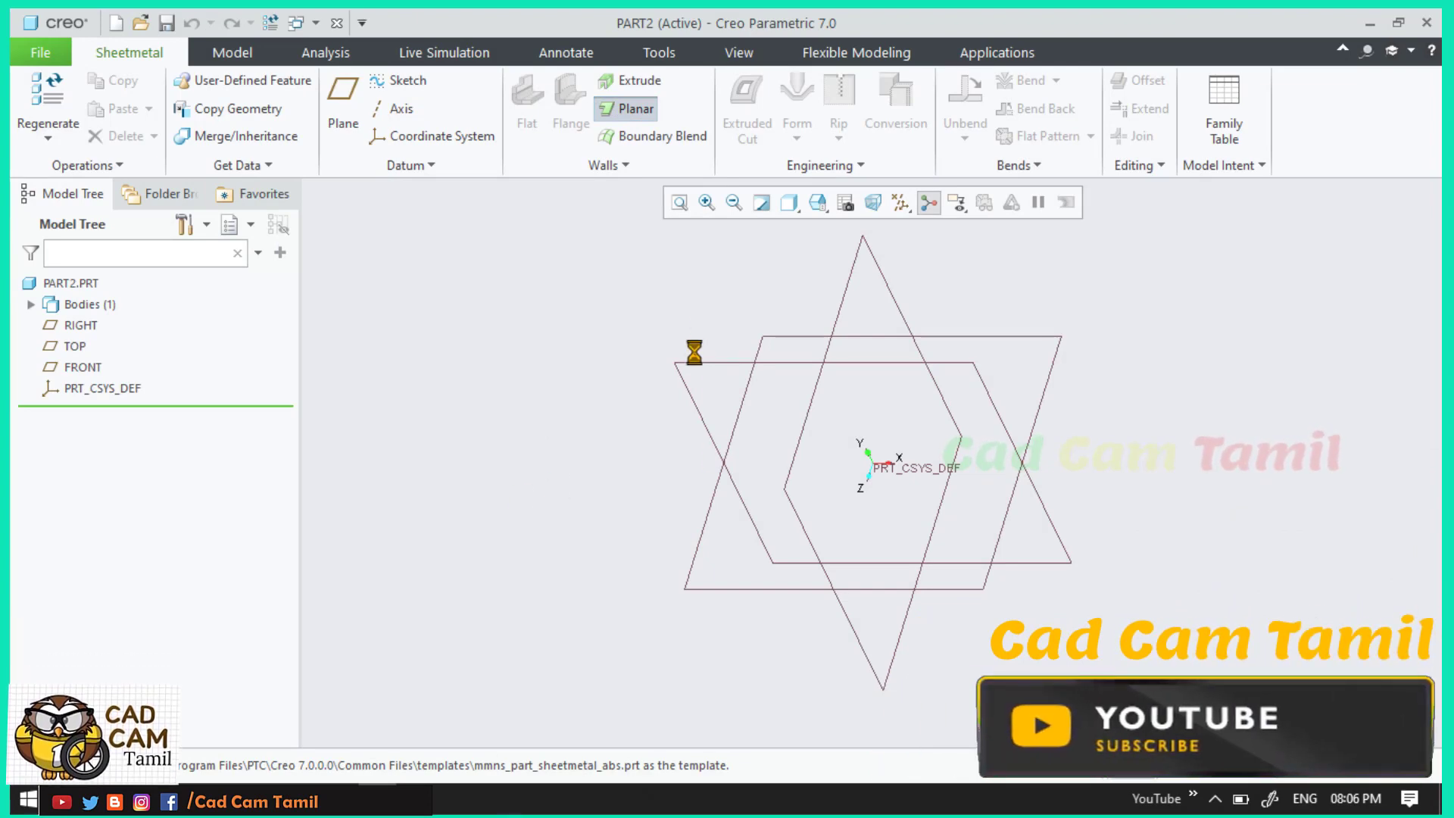
pyautogui.click(765, 338)
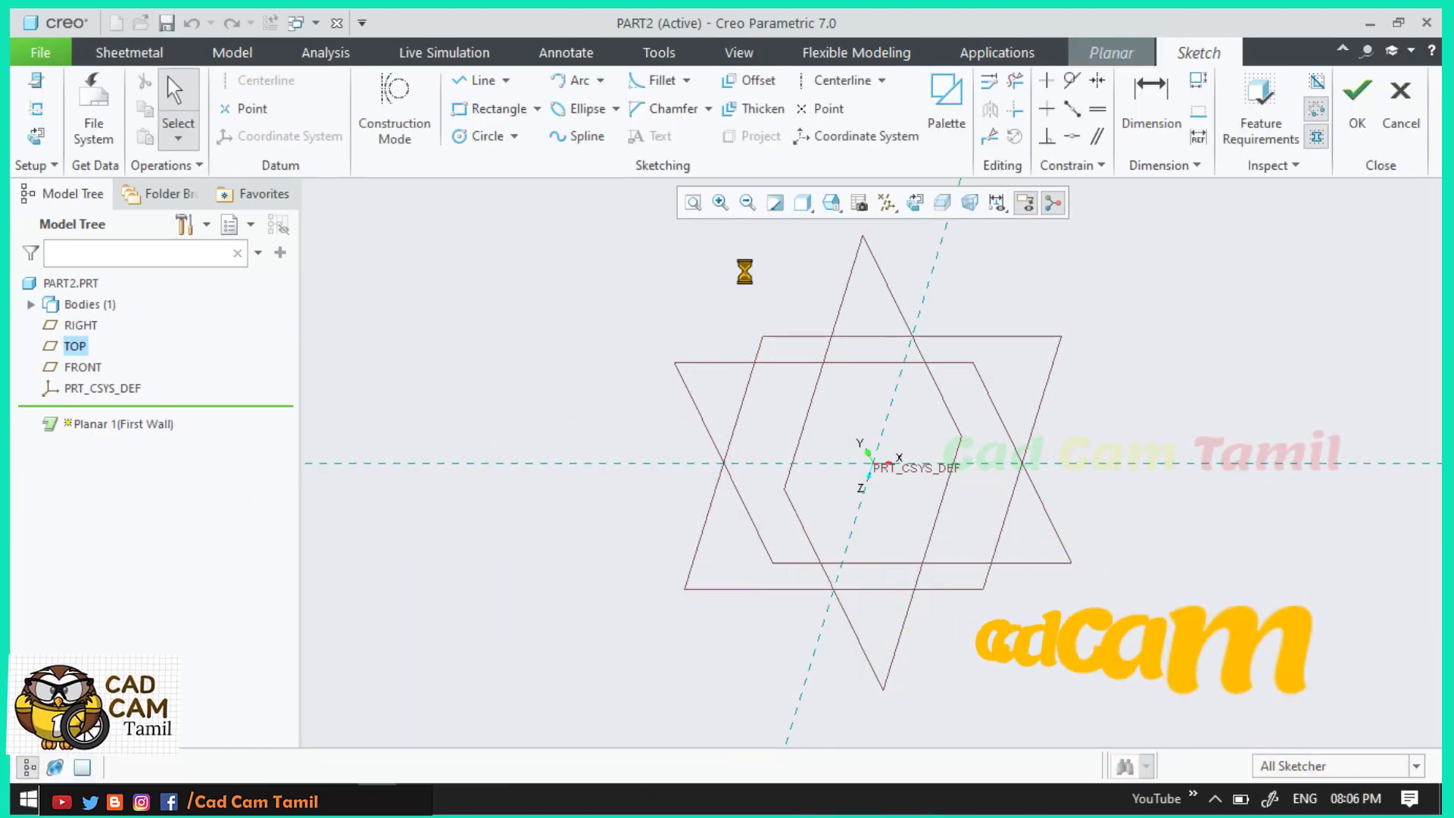
pyautogui.click(917, 212)
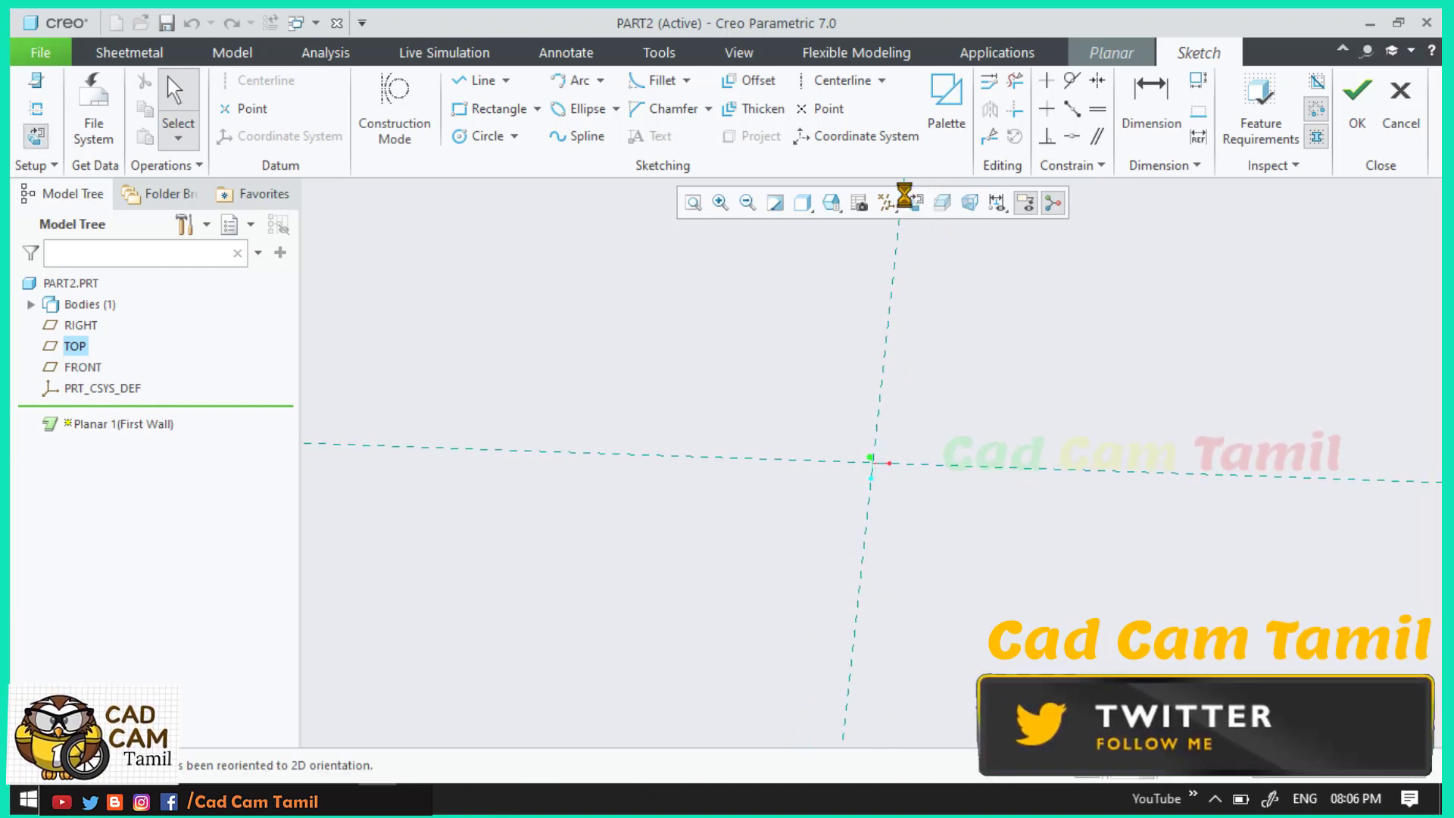
# Step: Sketch a vertical and a horizontal centerline through the origin along the reference axes
pyautogui.click(839, 80)
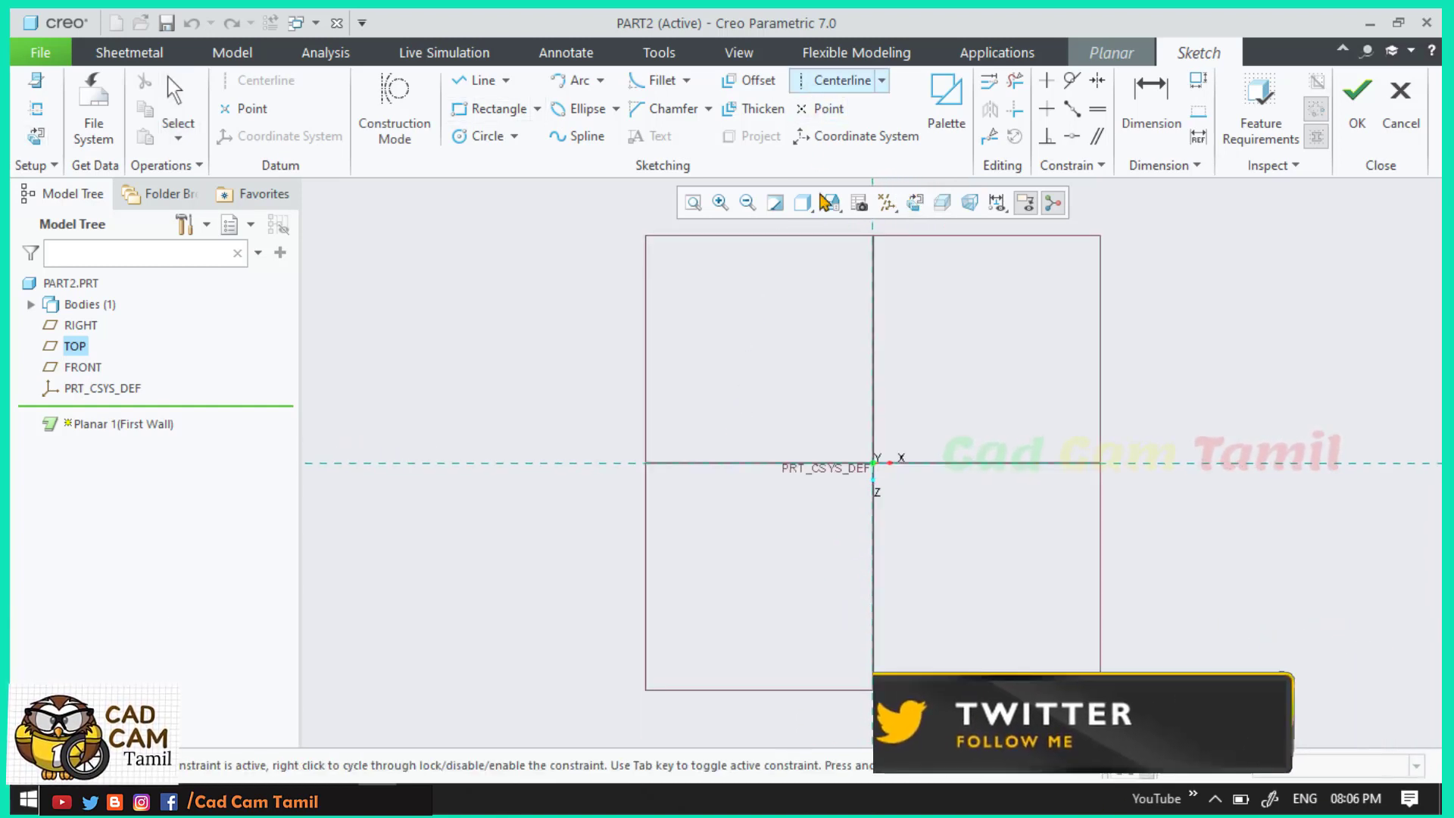
pyautogui.click(874, 333)
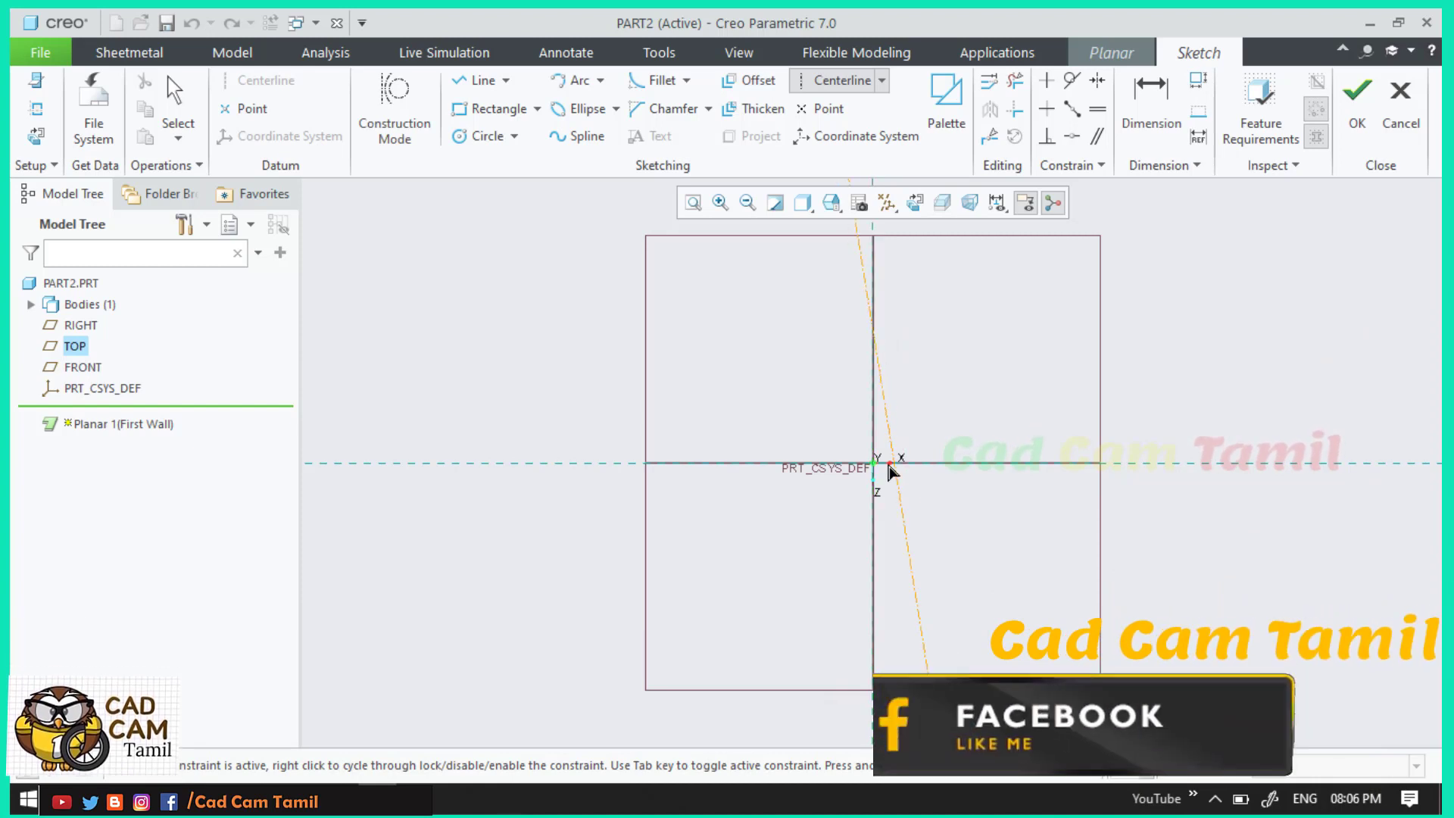
pyautogui.click(1161, 470)
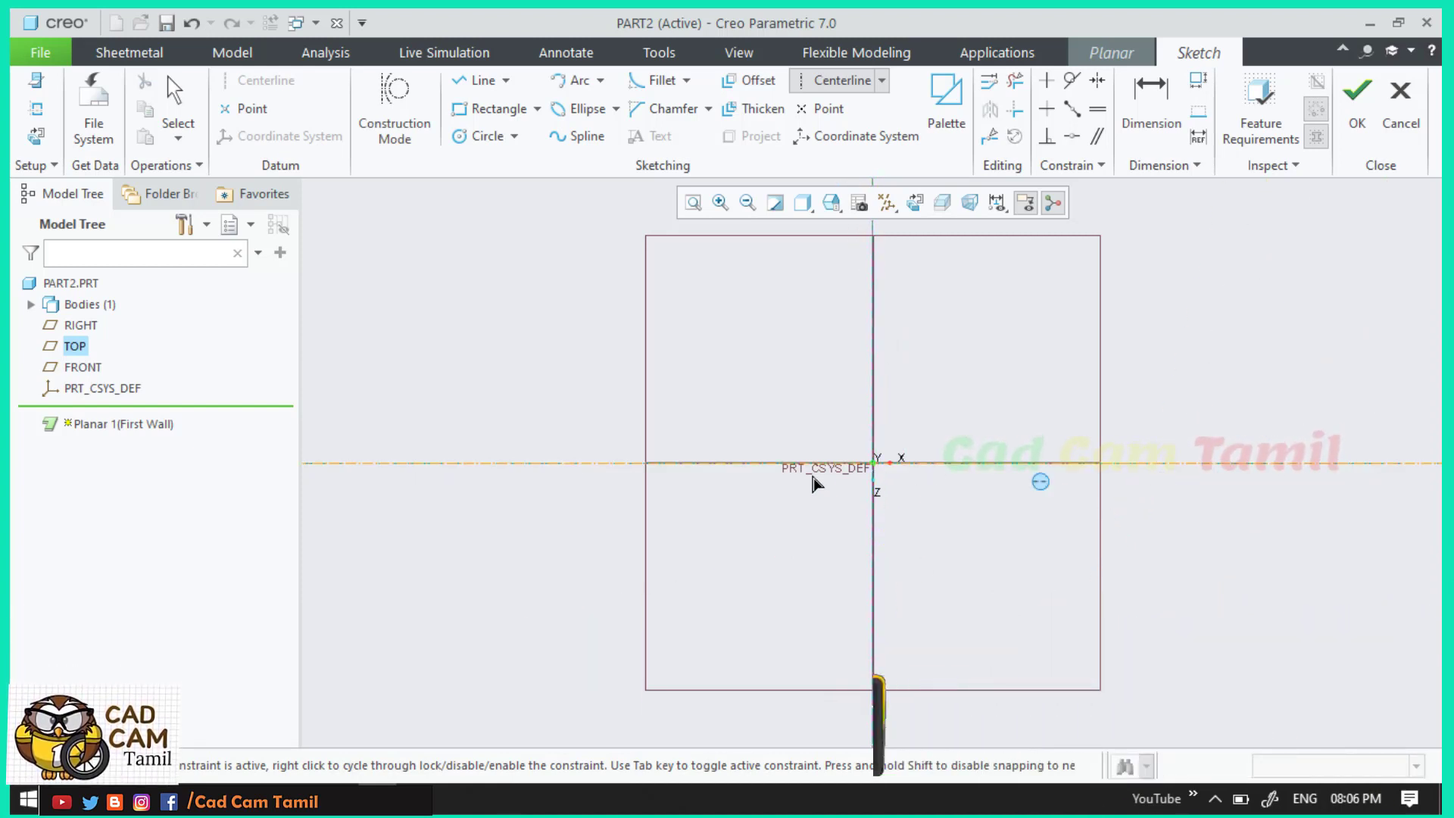
pyautogui.click(728, 465)
pyautogui.middleClick(725, 462)
pyautogui.scroll(1, 682, 384)
# Step: Sketch a centred rectangle about 314 by 66 mm above the horizontal centerline and one about 144 by 199 mm below it
pyautogui.click(494, 108)
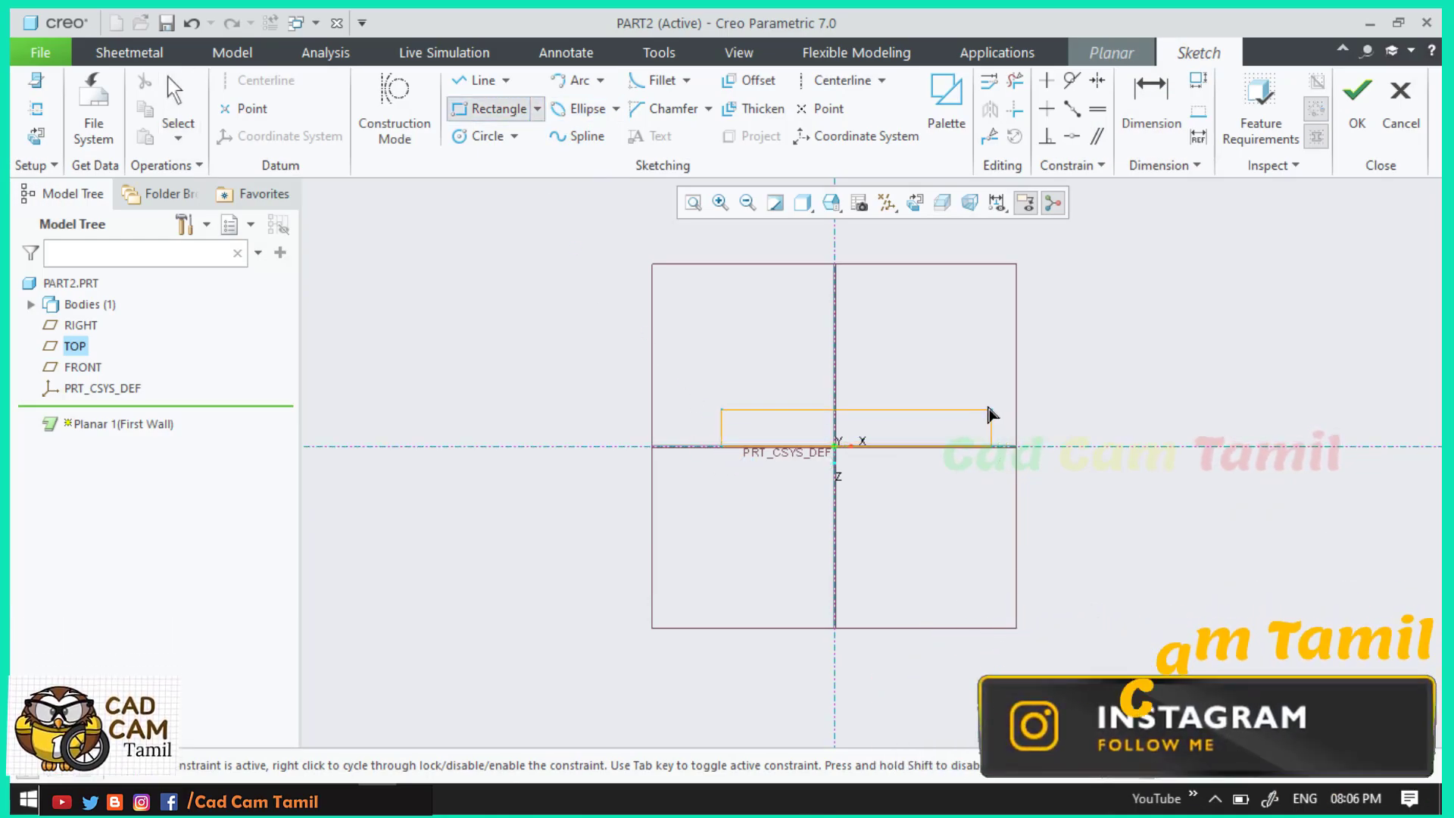
pyautogui.click(961, 400)
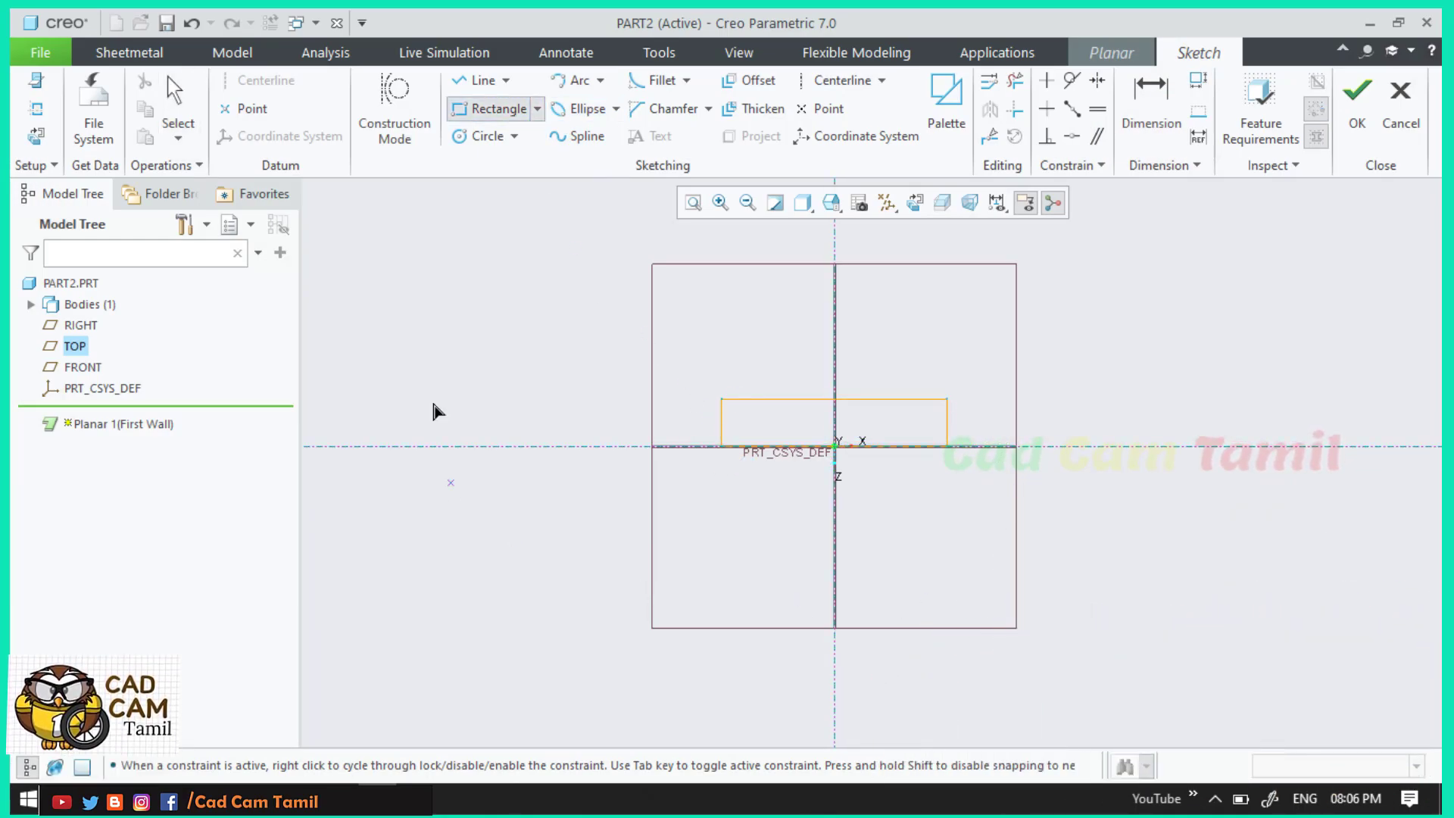
pyautogui.click(782, 447)
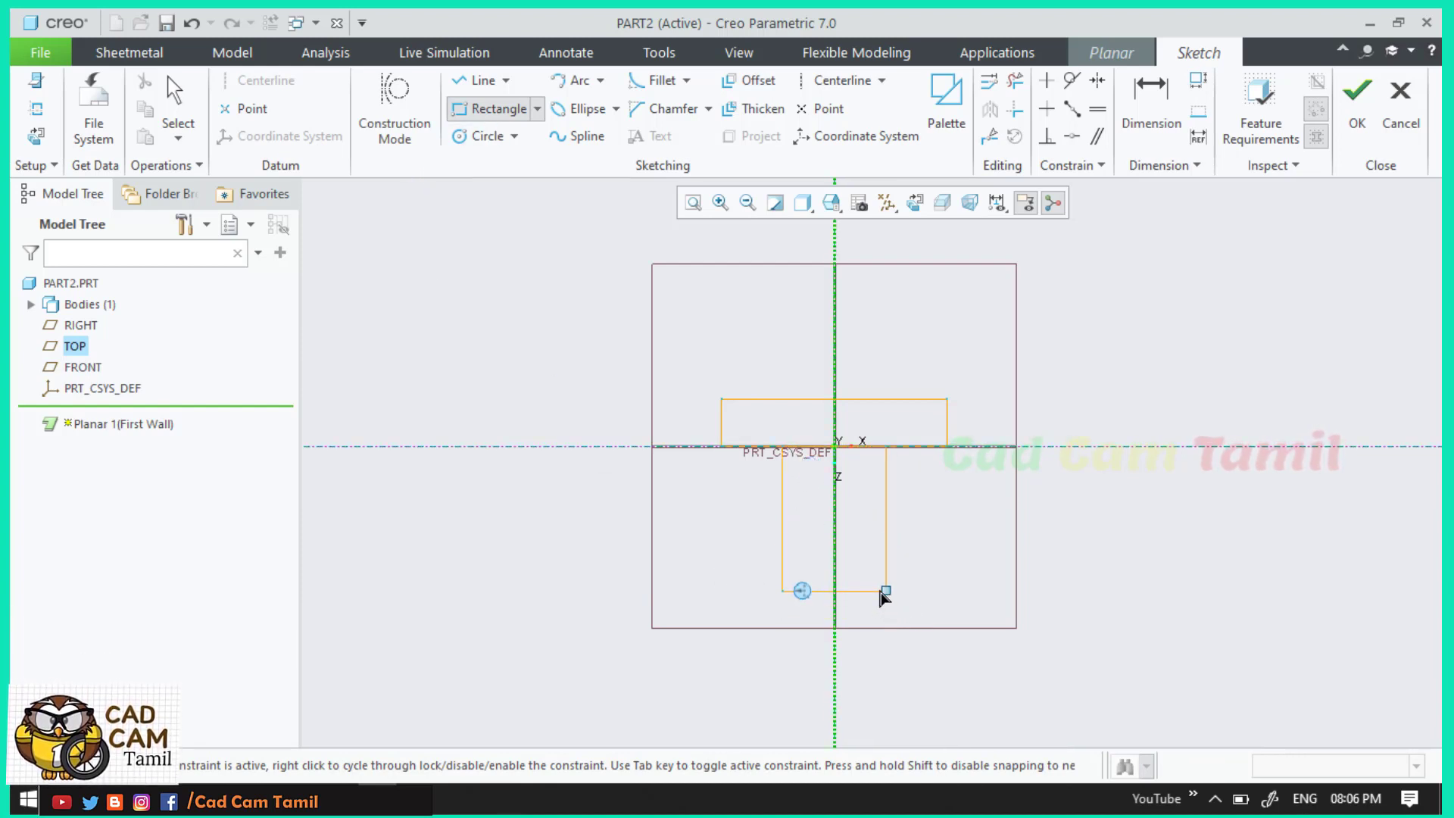
pyautogui.click(879, 590)
pyautogui.middleClick(768, 597)
pyautogui.scroll(-1, 985, 452)
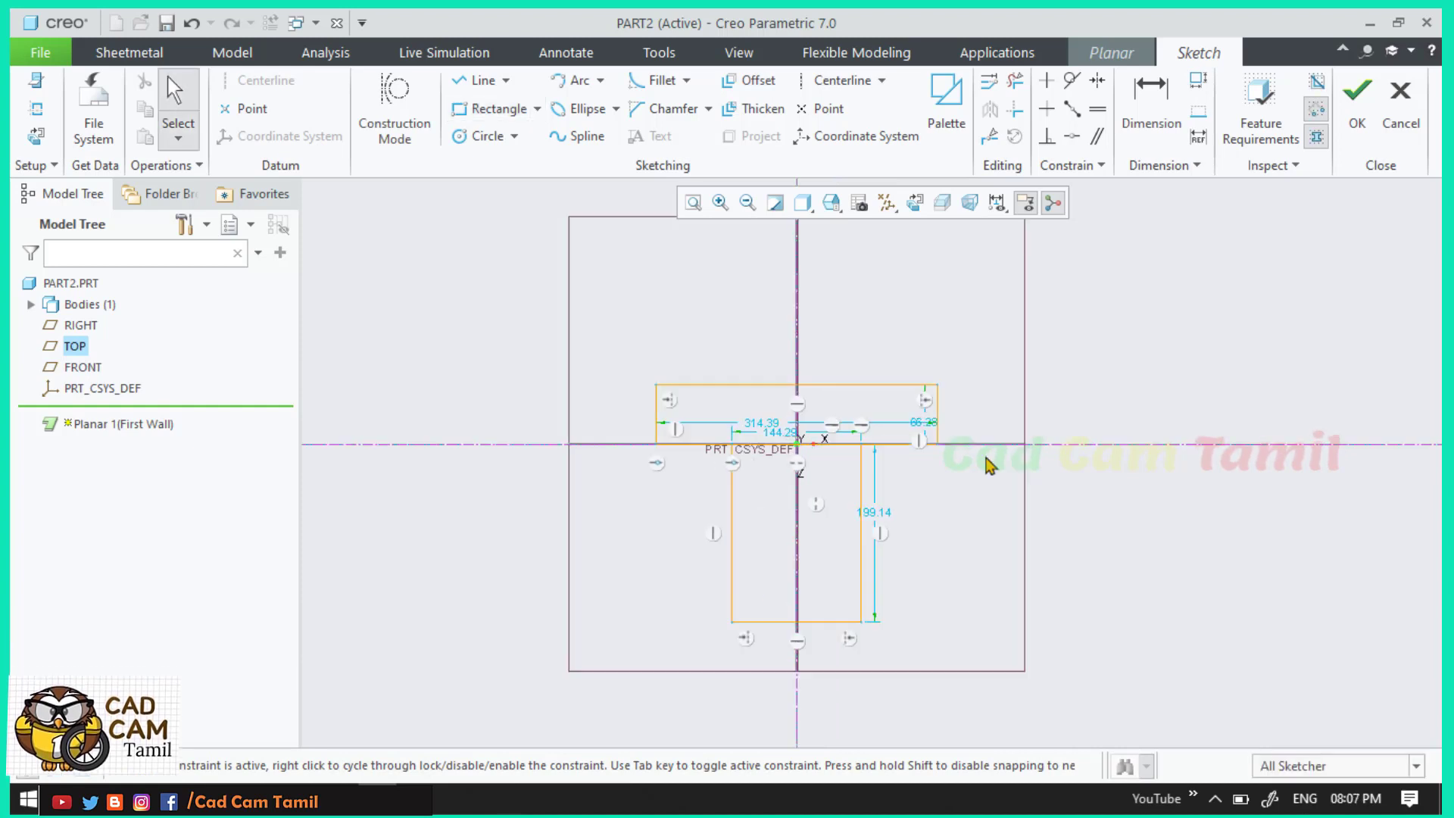
# Step: Move the upper rectangle's width dimension above the profile, then set its width to 300 mm and its height to 50 mm
pyautogui.moveTo(772, 428); pyautogui.dragTo(773, 322)
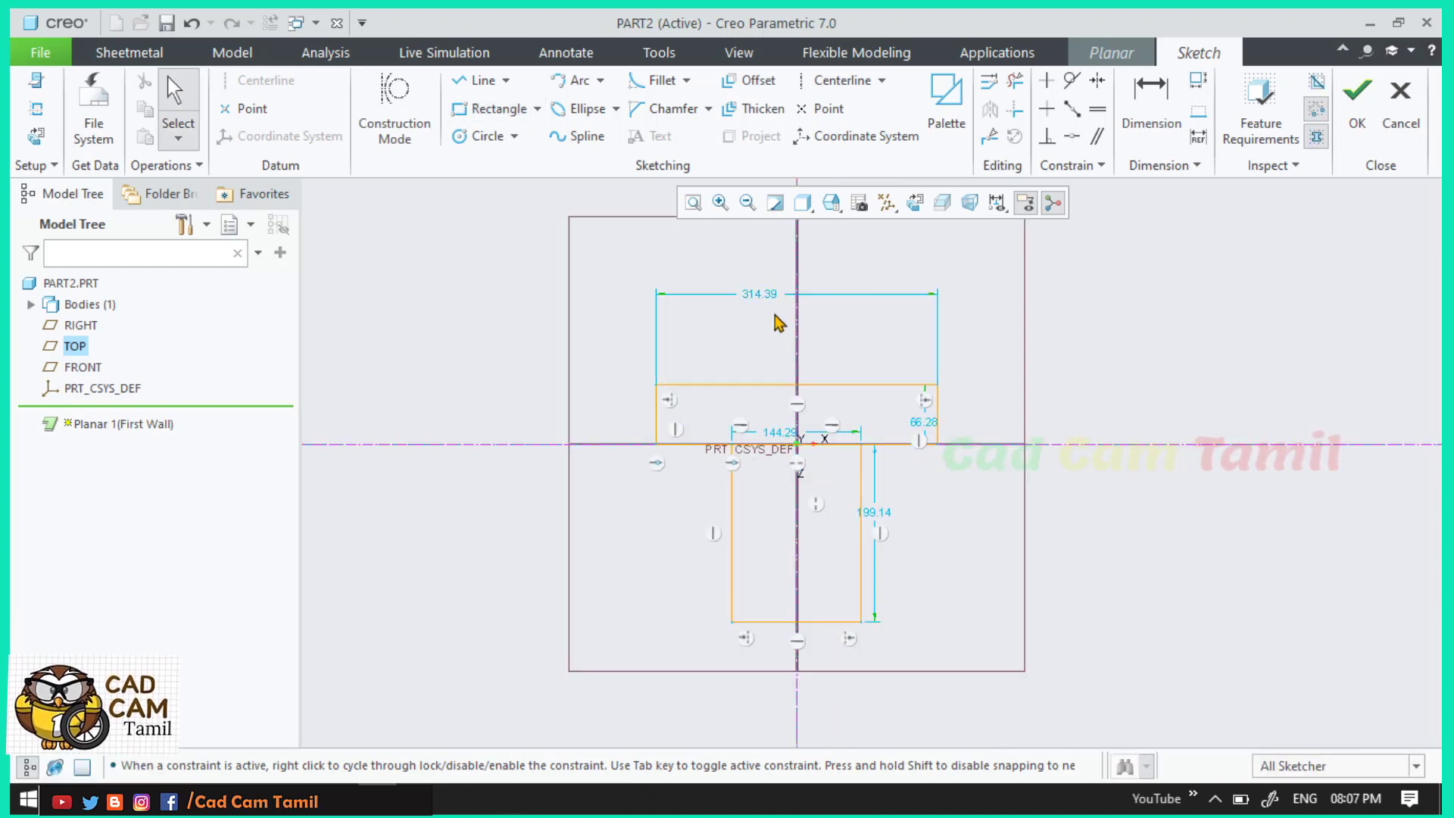
pyautogui.doubleClick(779, 298)
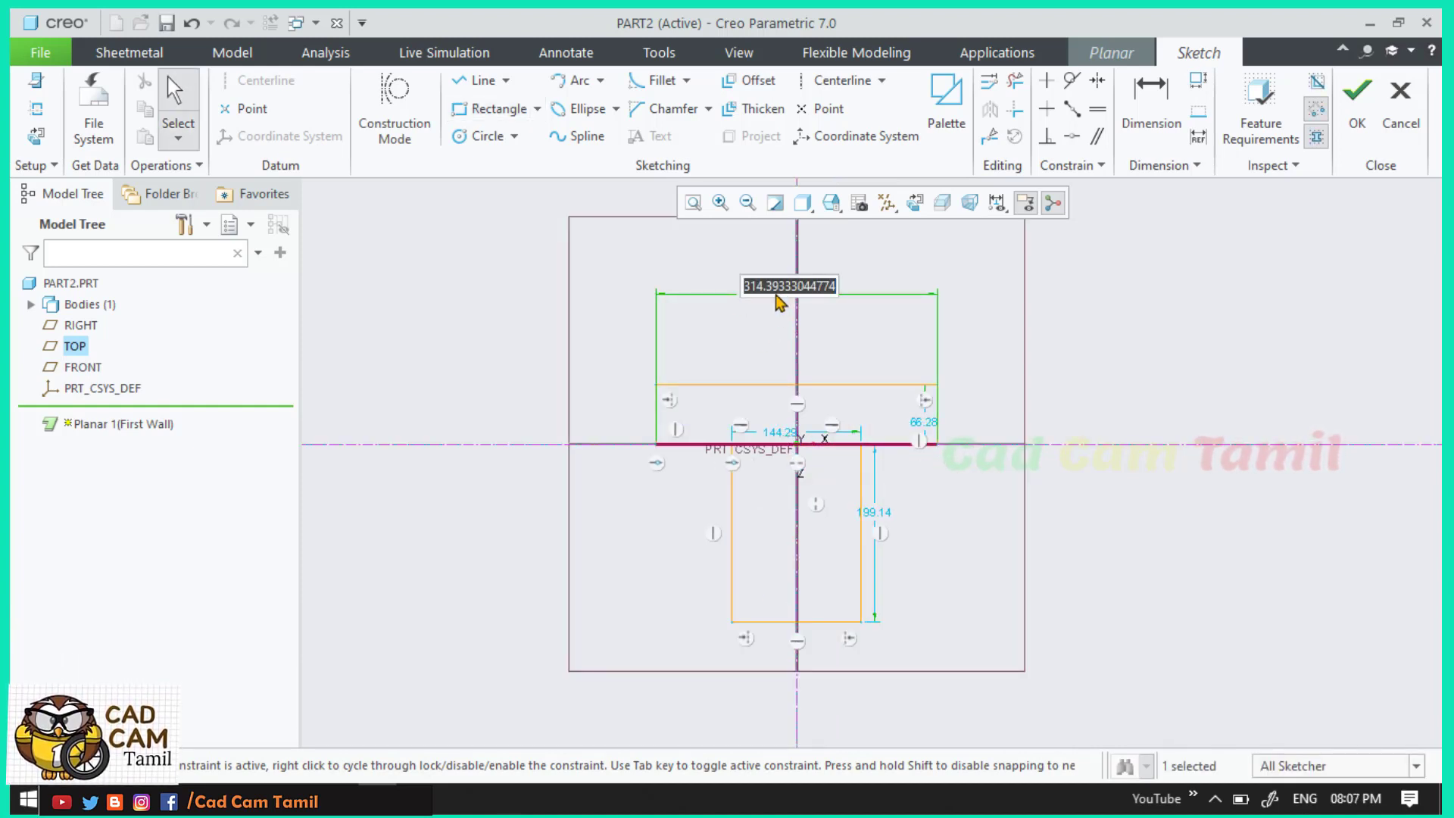
pyautogui.write('300')
pyautogui.press('Return')
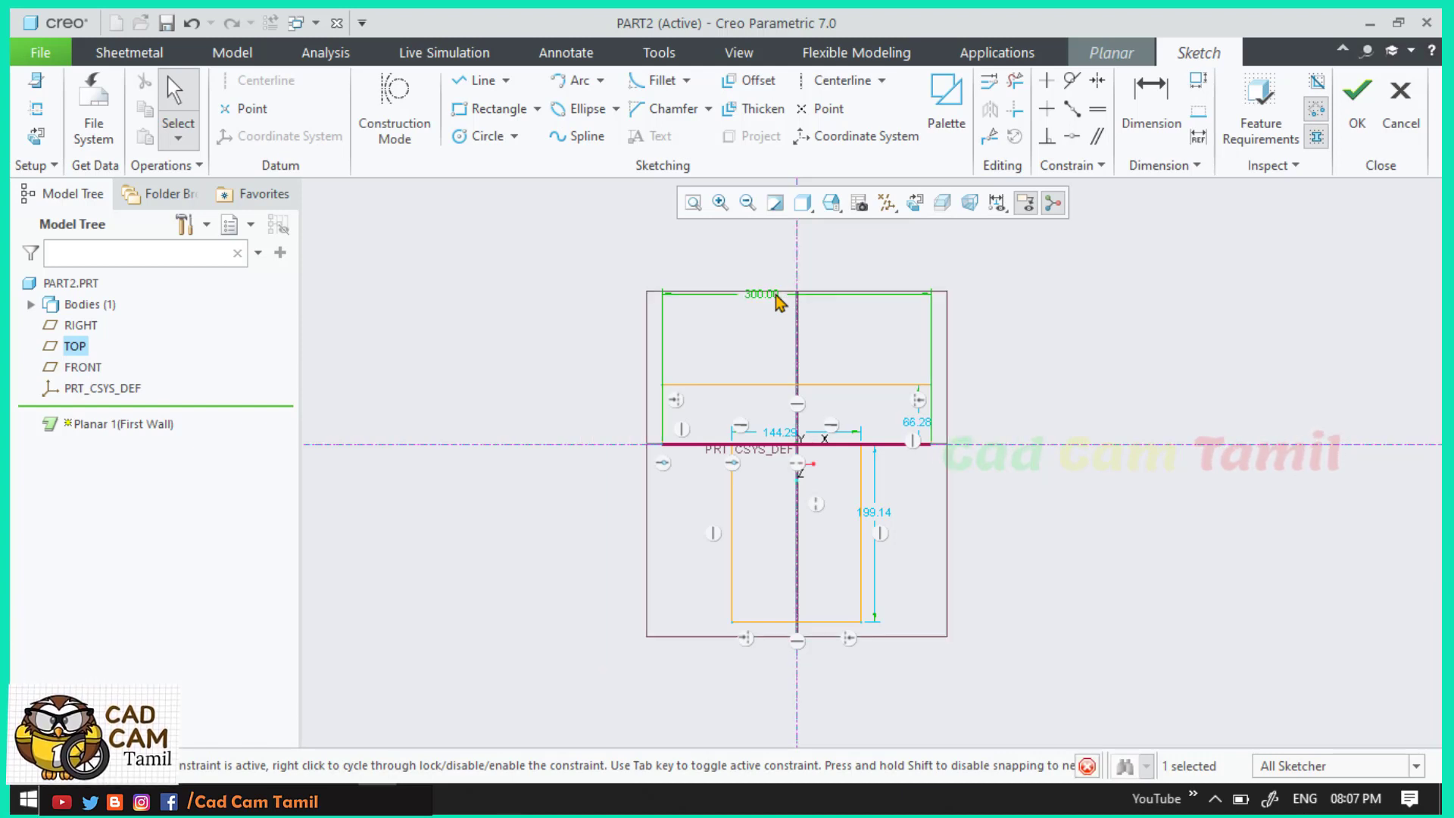
pyautogui.doubleClick(920, 424)
pyautogui.write('50')
pyautogui.press('Return')
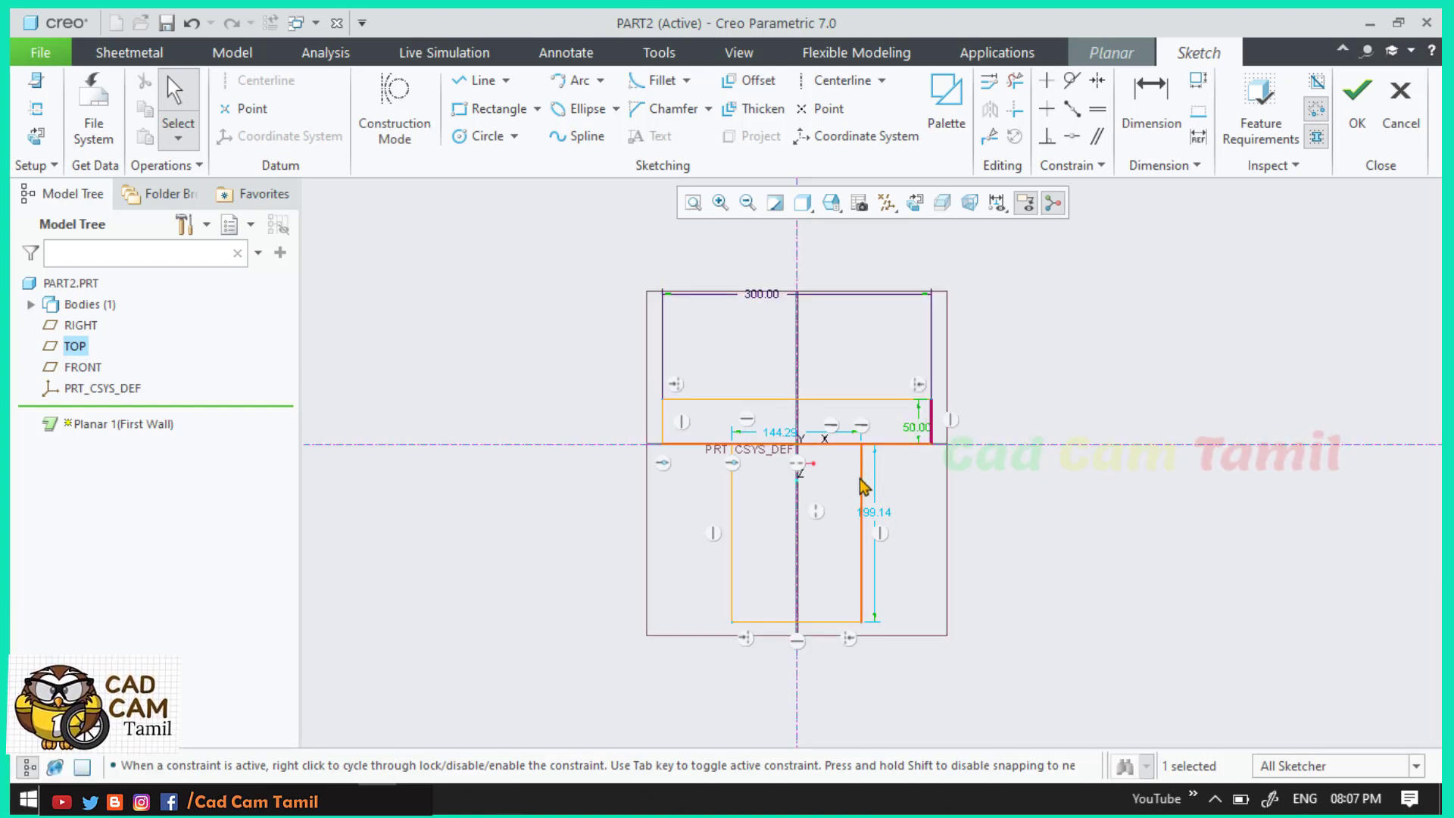
# Step: Set the lower rectangle's width to 100 mm and its length to 300 mm
pyautogui.doubleClick(778, 432)
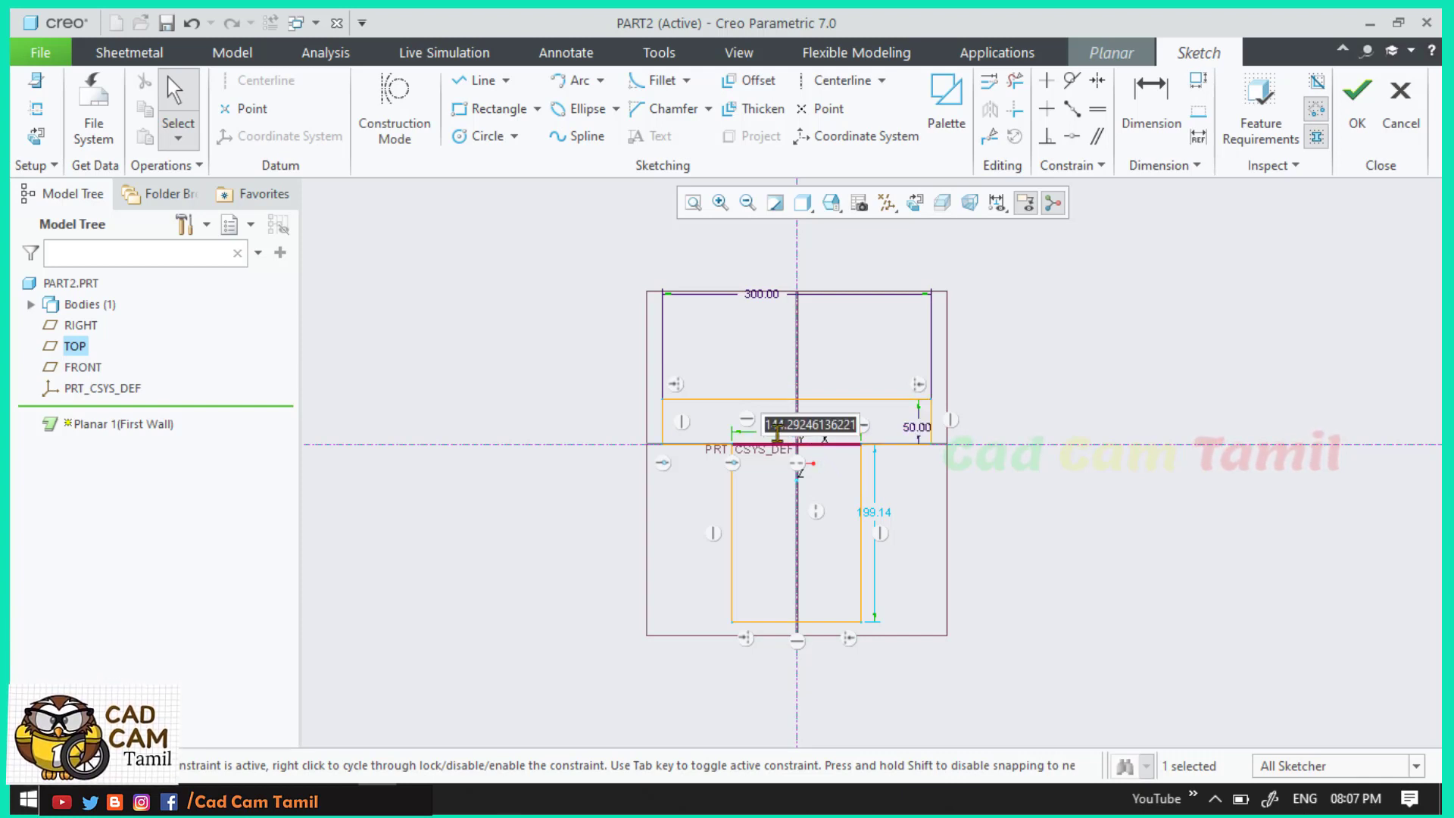
pyautogui.write('110')
pyautogui.press('Return')
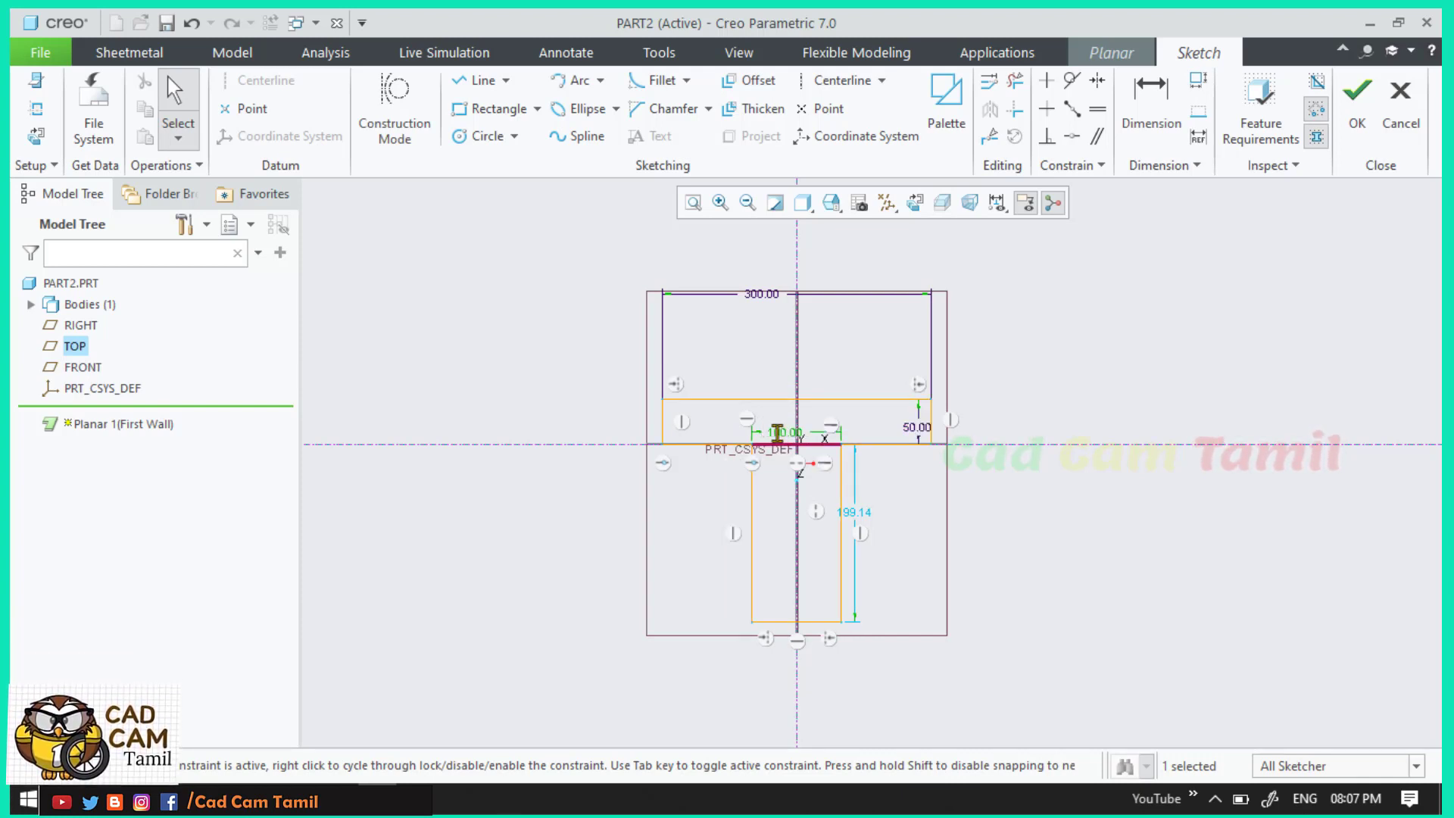
pyautogui.doubleClick(863, 515)
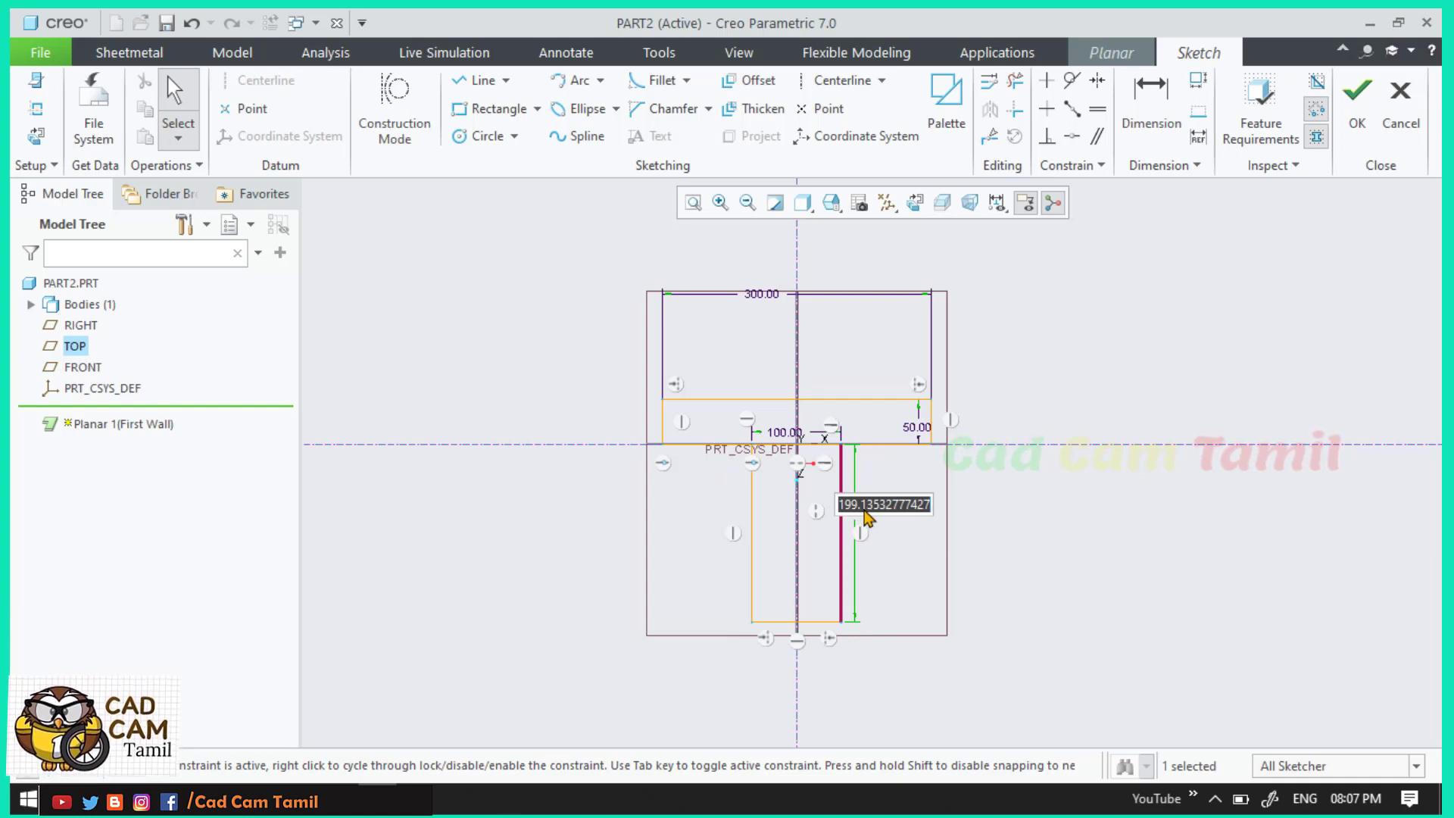
pyautogui.write('300')
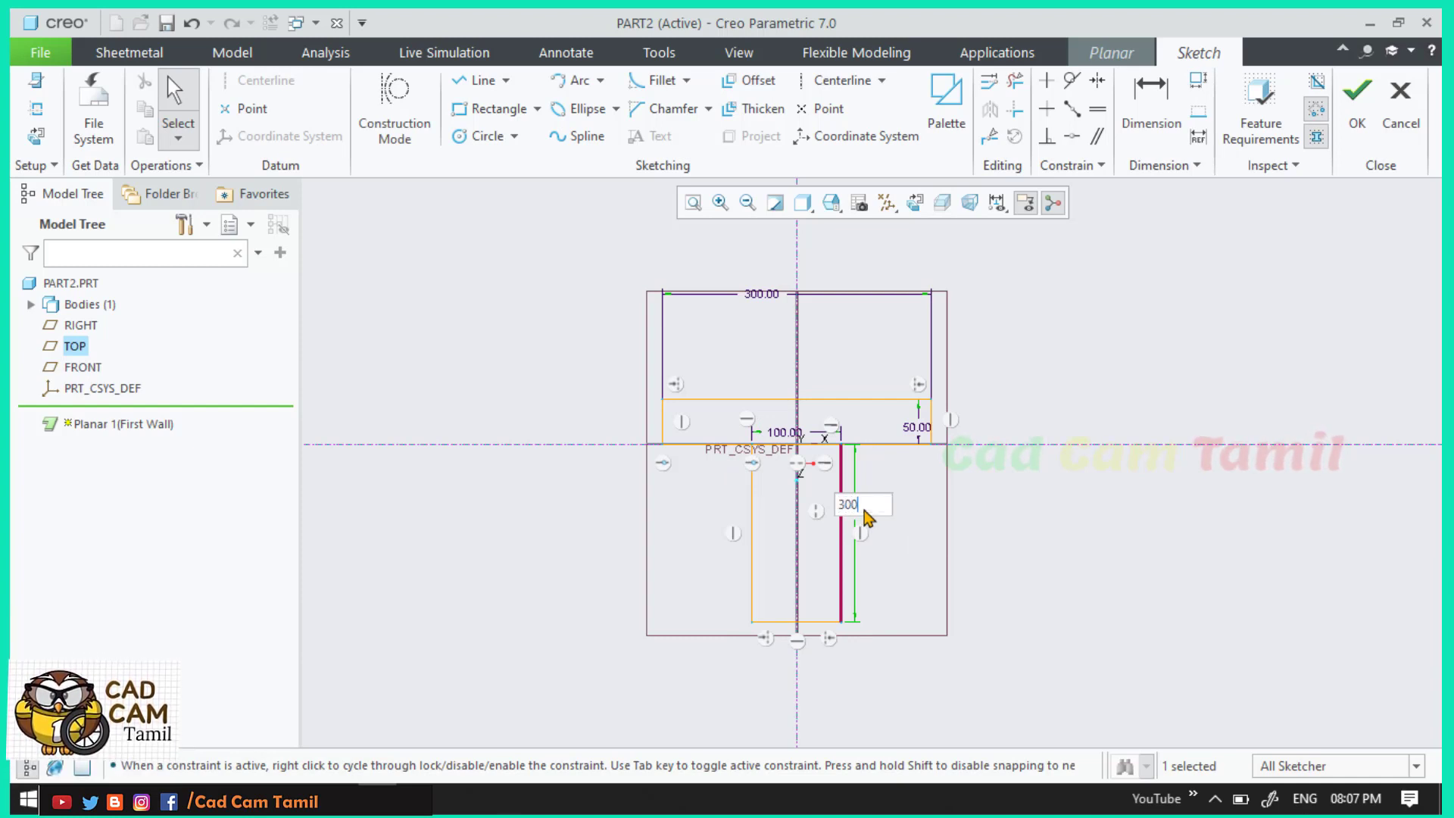
pyautogui.press('Return')
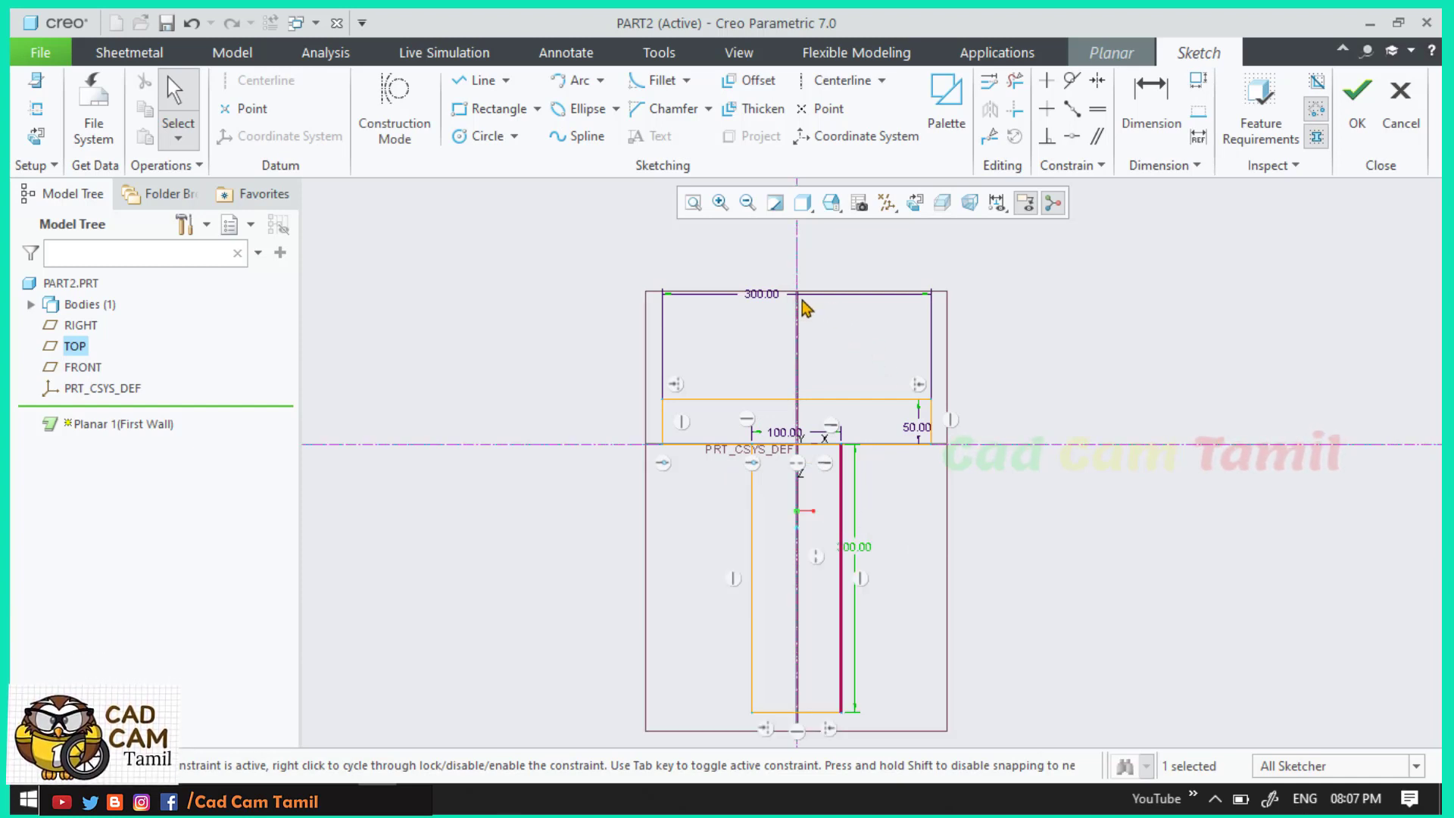
# Step: Change the upper rectangle's width to 299 mm
pyautogui.doubleClick(770, 302)
pyautogui.write('299')
pyautogui.press('Return')
# Step: Sketch a wide rectangular flange outline about 472 by 83 mm with lines joining the lower corners of the 100 mm wide rectangle
pyautogui.scroll(1, 810, 484)
pyautogui.scroll(-1, 803, 720)
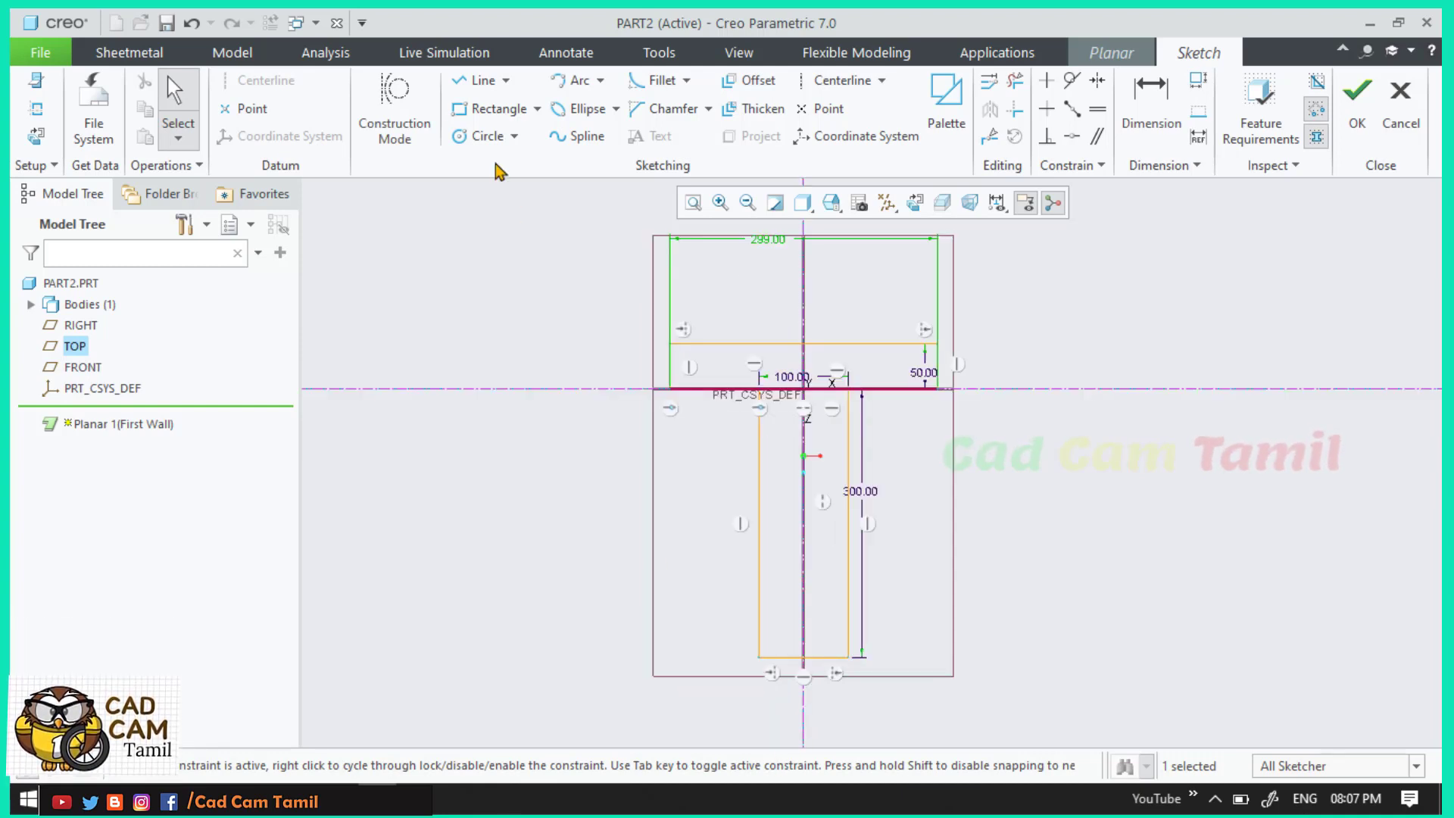
pyautogui.click(478, 81)
pyautogui.click(759, 658)
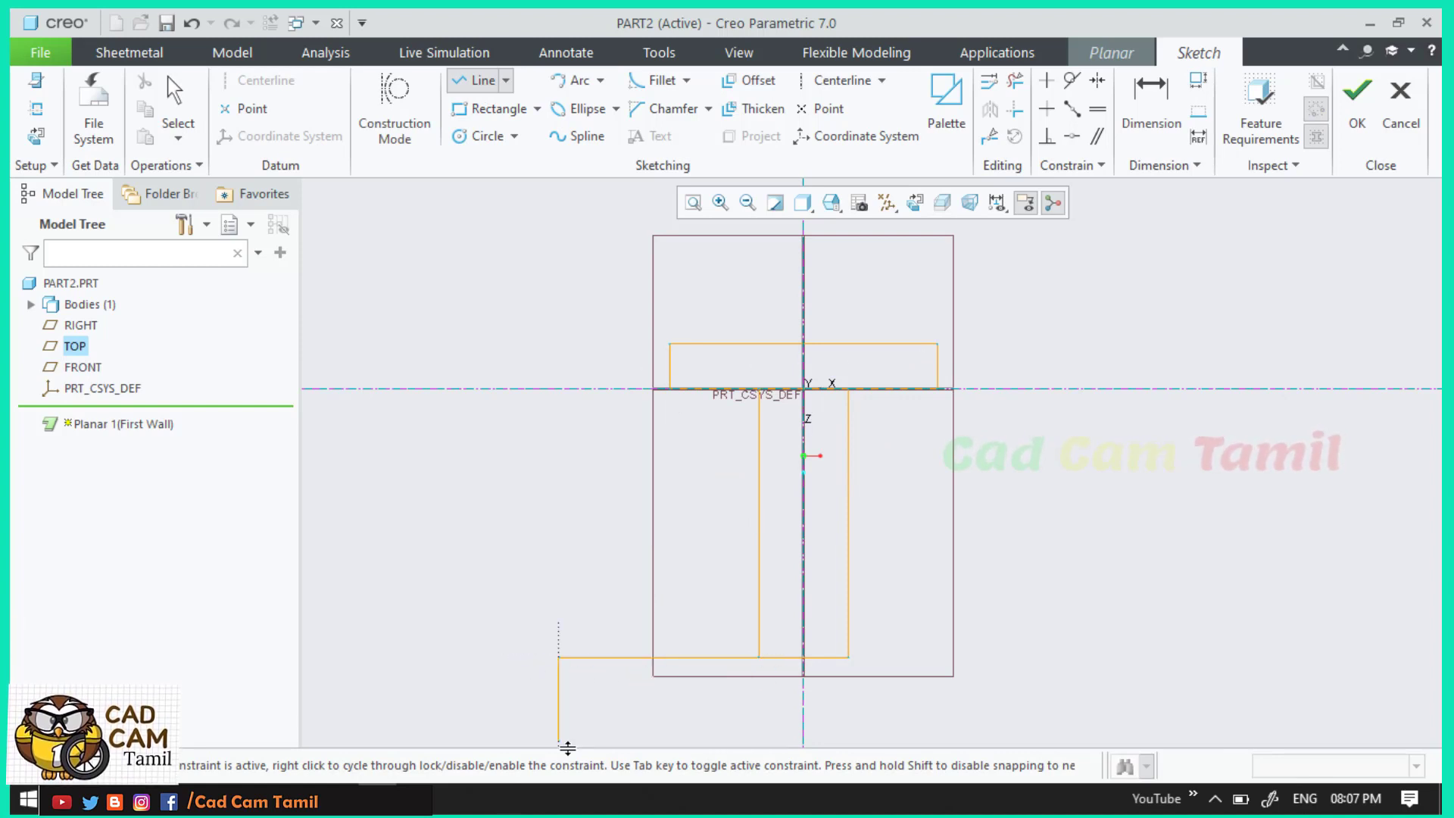
pyautogui.click(559, 731)
pyautogui.scroll(2, 1000, 734)
pyautogui.scroll(-5, 1000, 422)
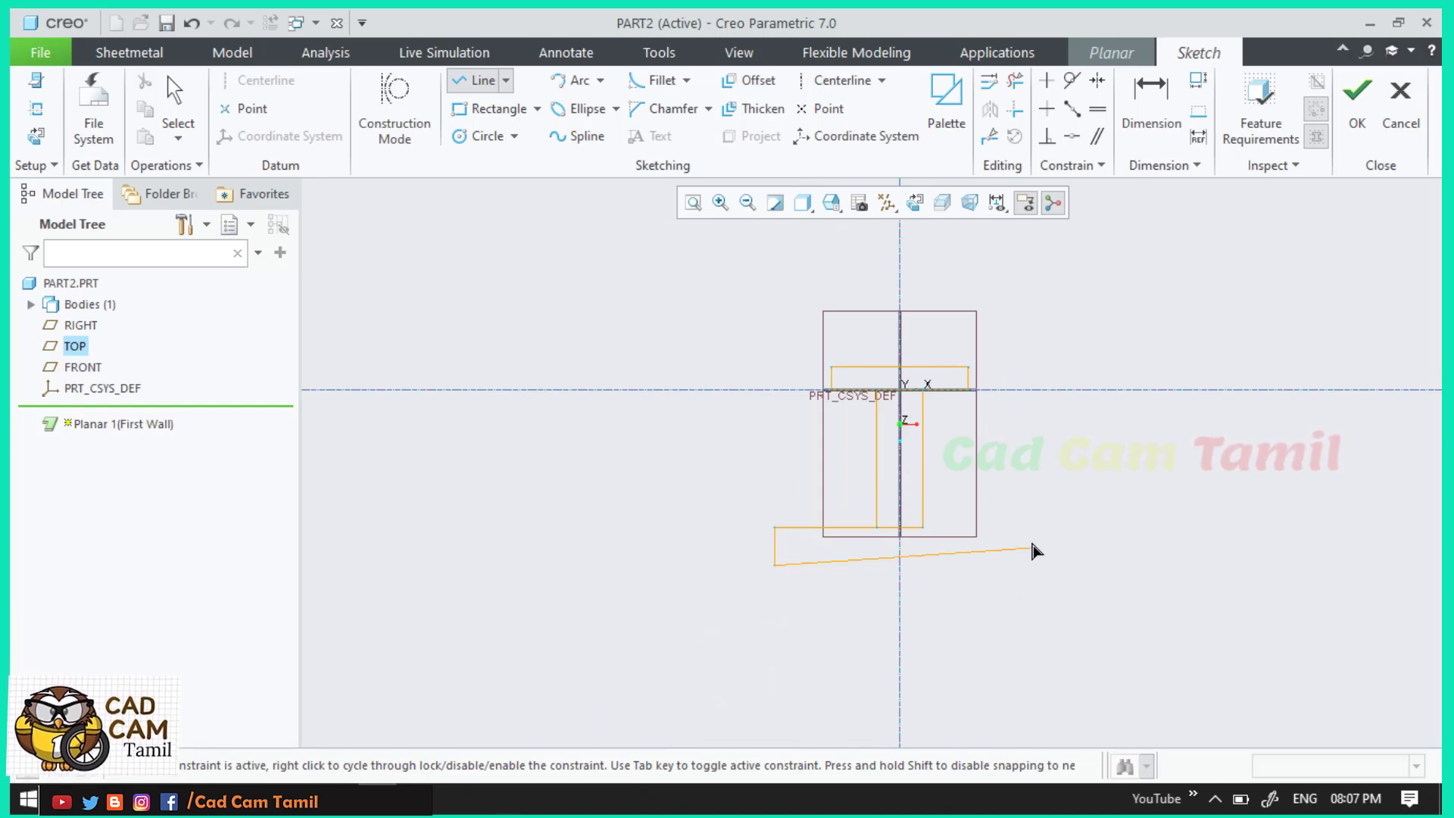
pyautogui.scroll(1, 1032, 559)
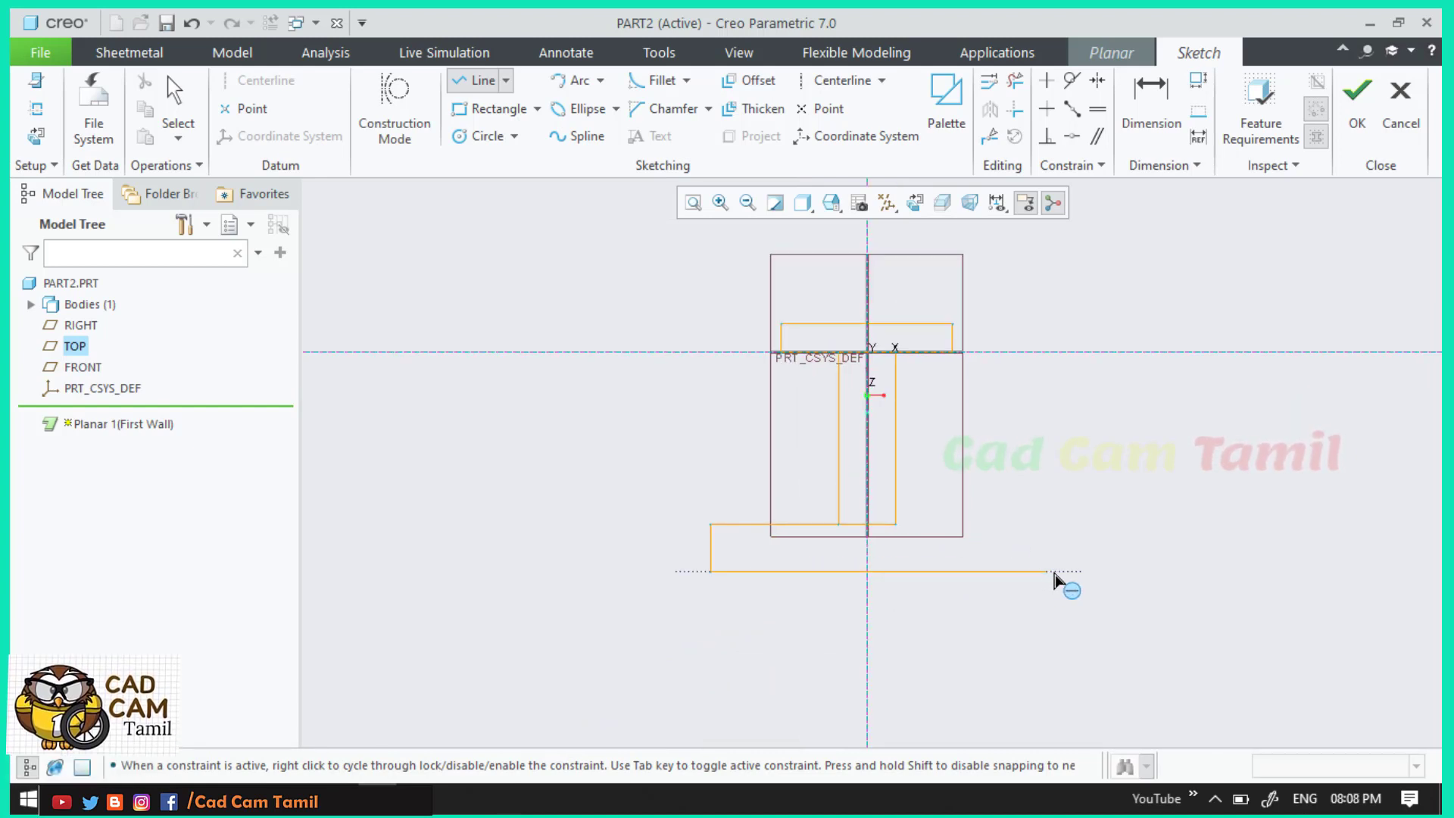
pyautogui.click(981, 571)
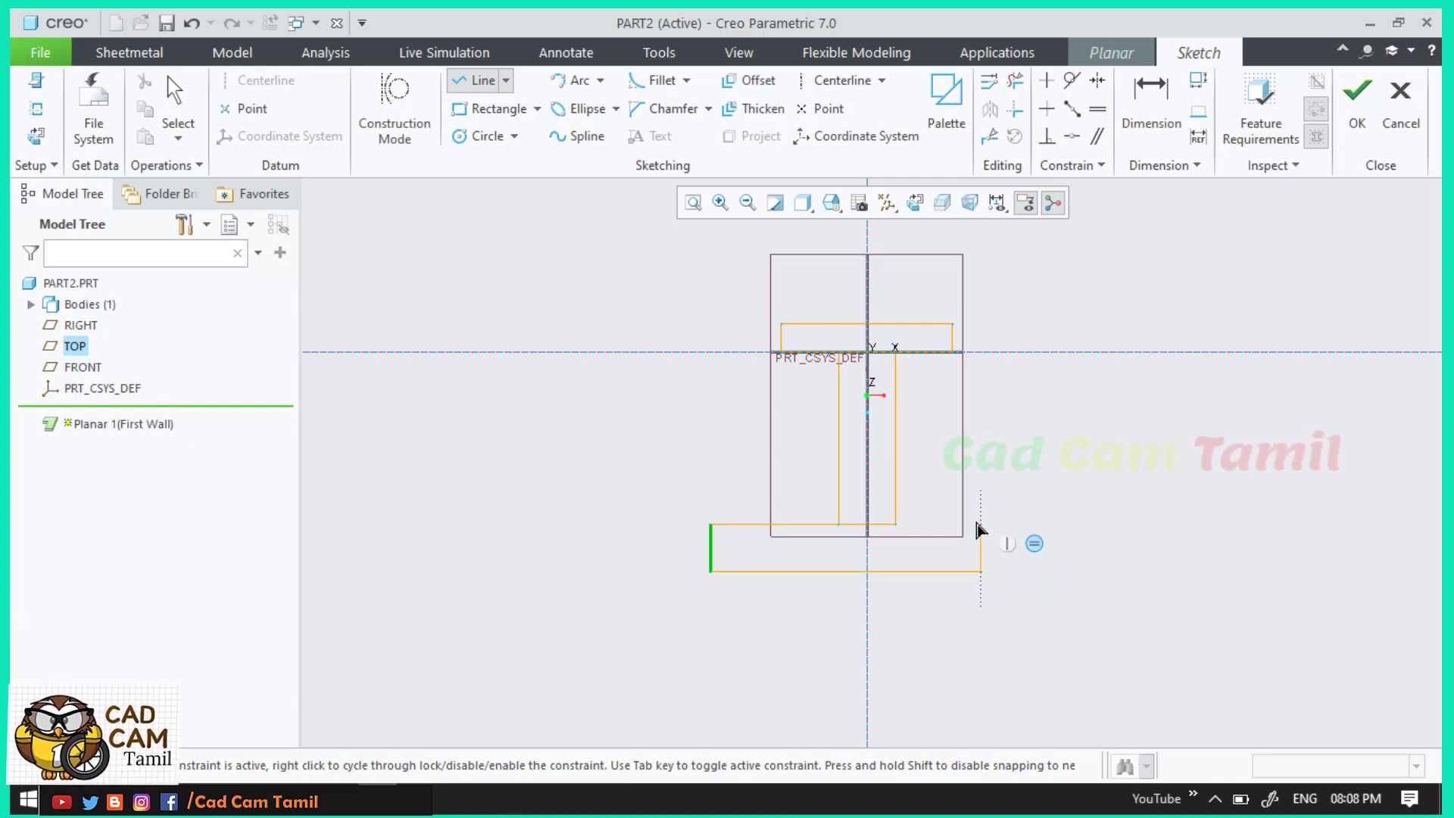
pyautogui.click(896, 524)
pyautogui.middleClick(1083, 502)
pyautogui.middleClick(1082, 503)
pyautogui.scroll(-1, 1097, 464)
pyautogui.click(1013, 517)
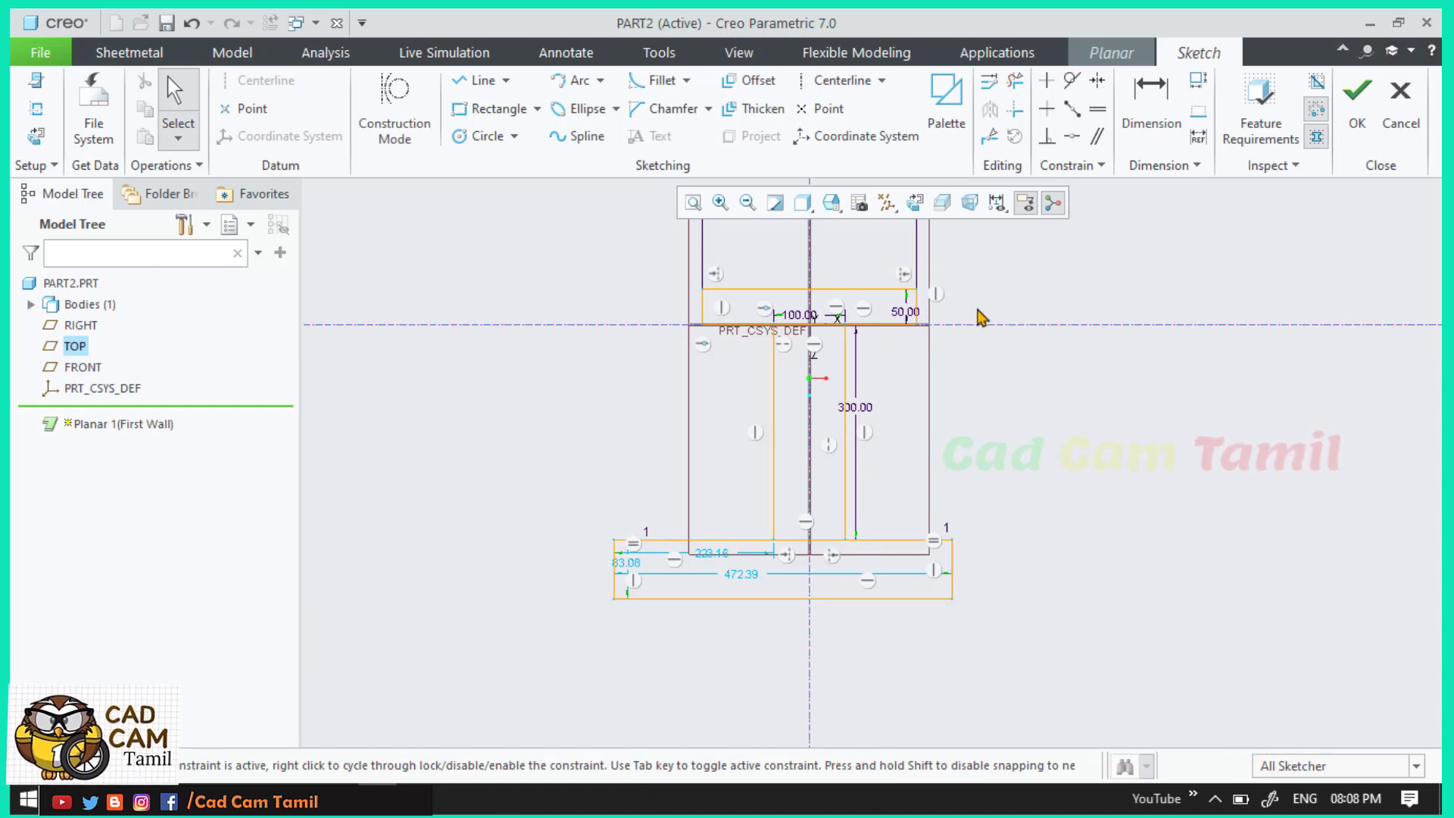
# Step: Make the two outer lower corners of the bottom flange symmetric about the vertical centerline
pyautogui.click(1097, 80)
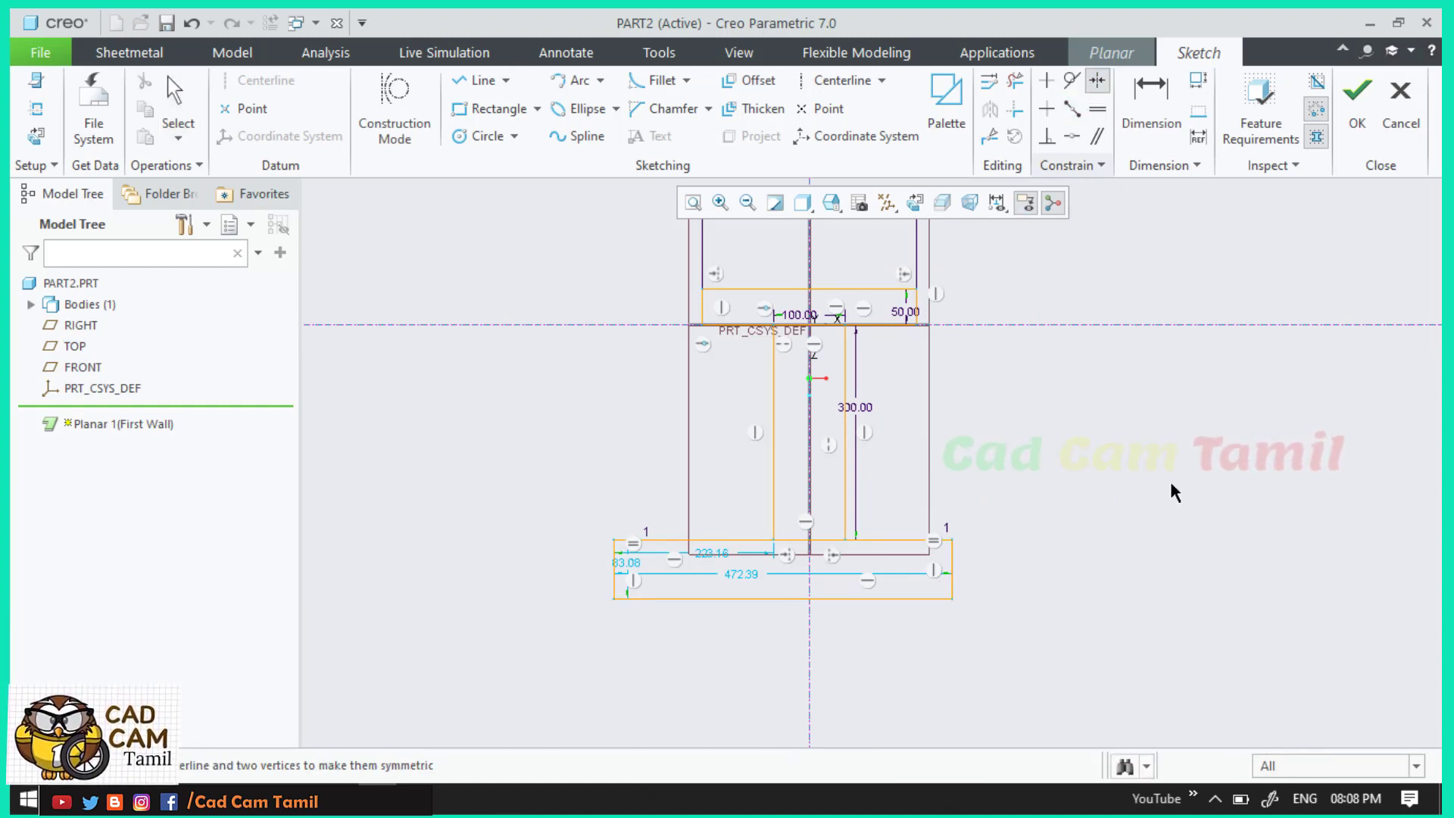
pyautogui.click(809, 628)
pyautogui.click(953, 598)
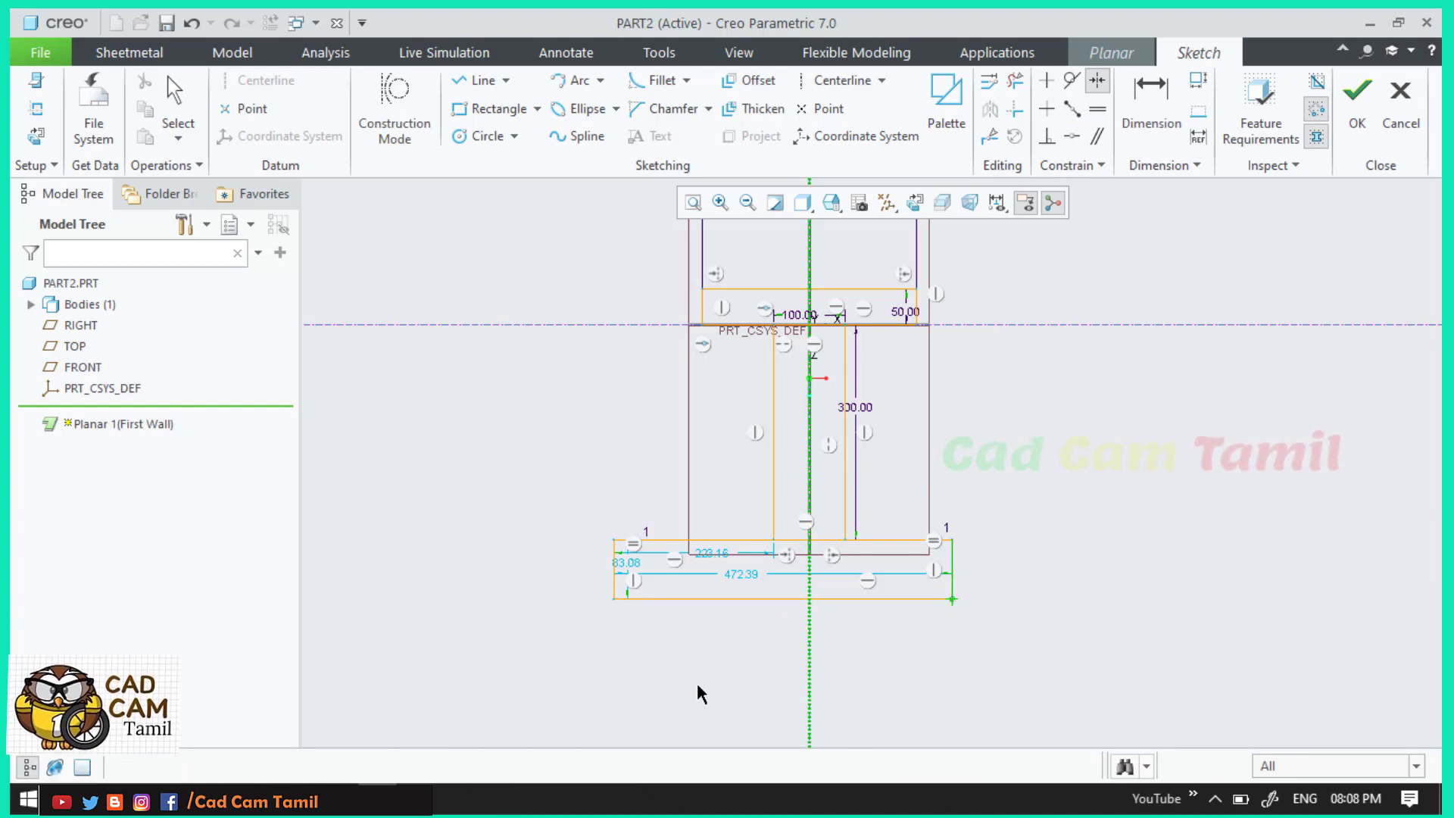
pyautogui.click(614, 599)
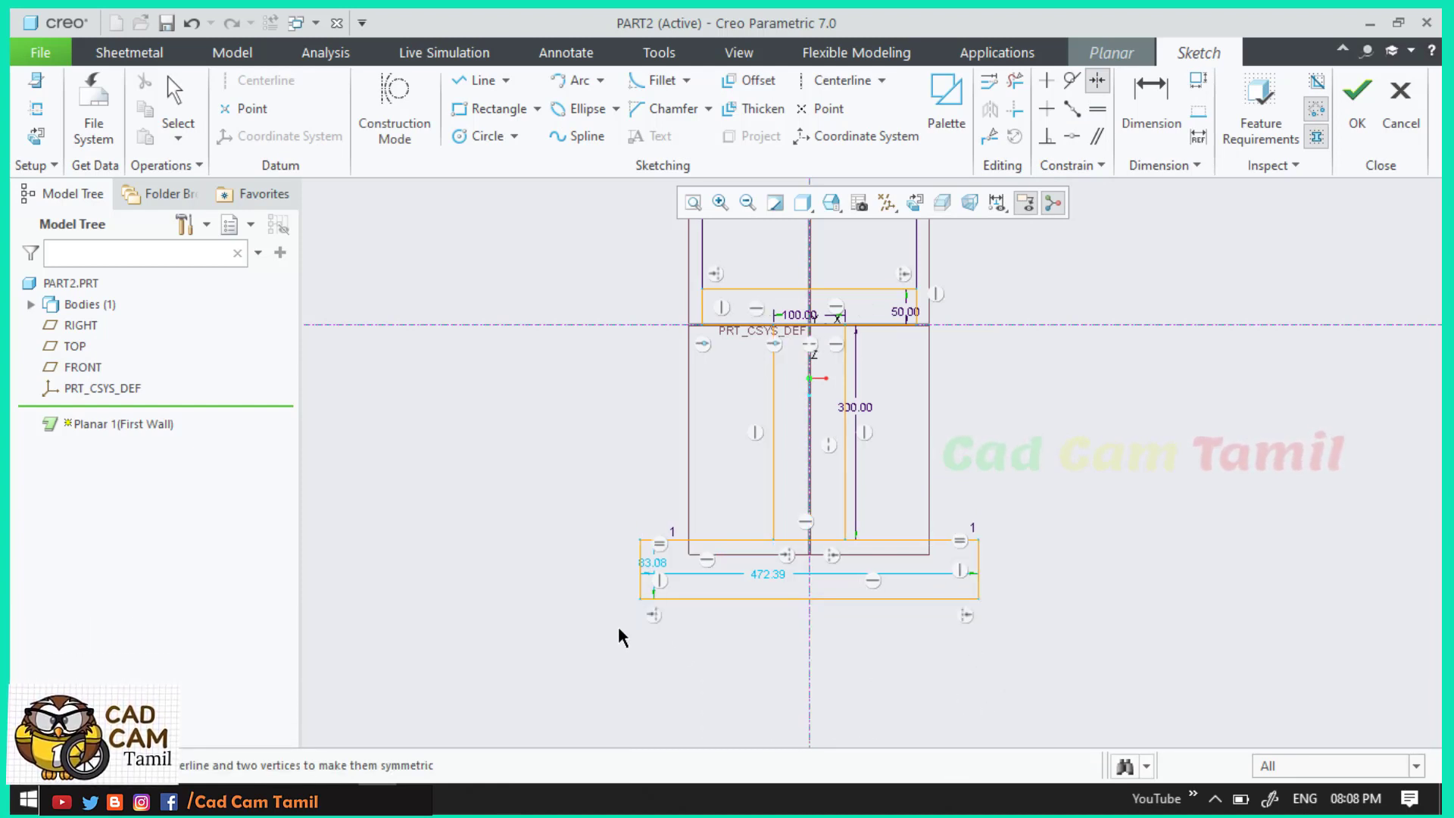
pyautogui.middleClick(679, 618)
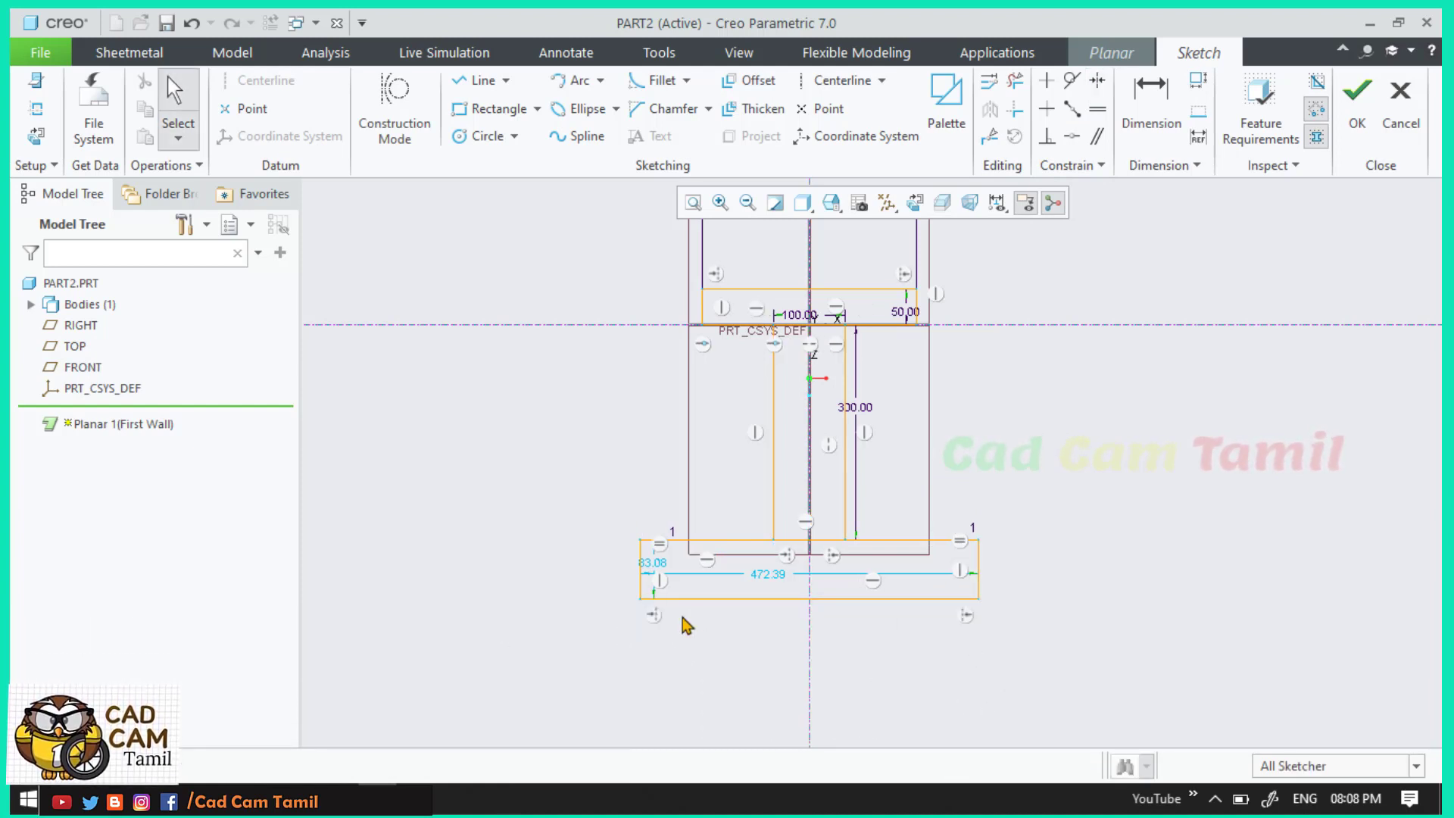
# Step: Set the bottom flange's height to 50 mm and its width to 400 mm
pyautogui.doubleClick(659, 568)
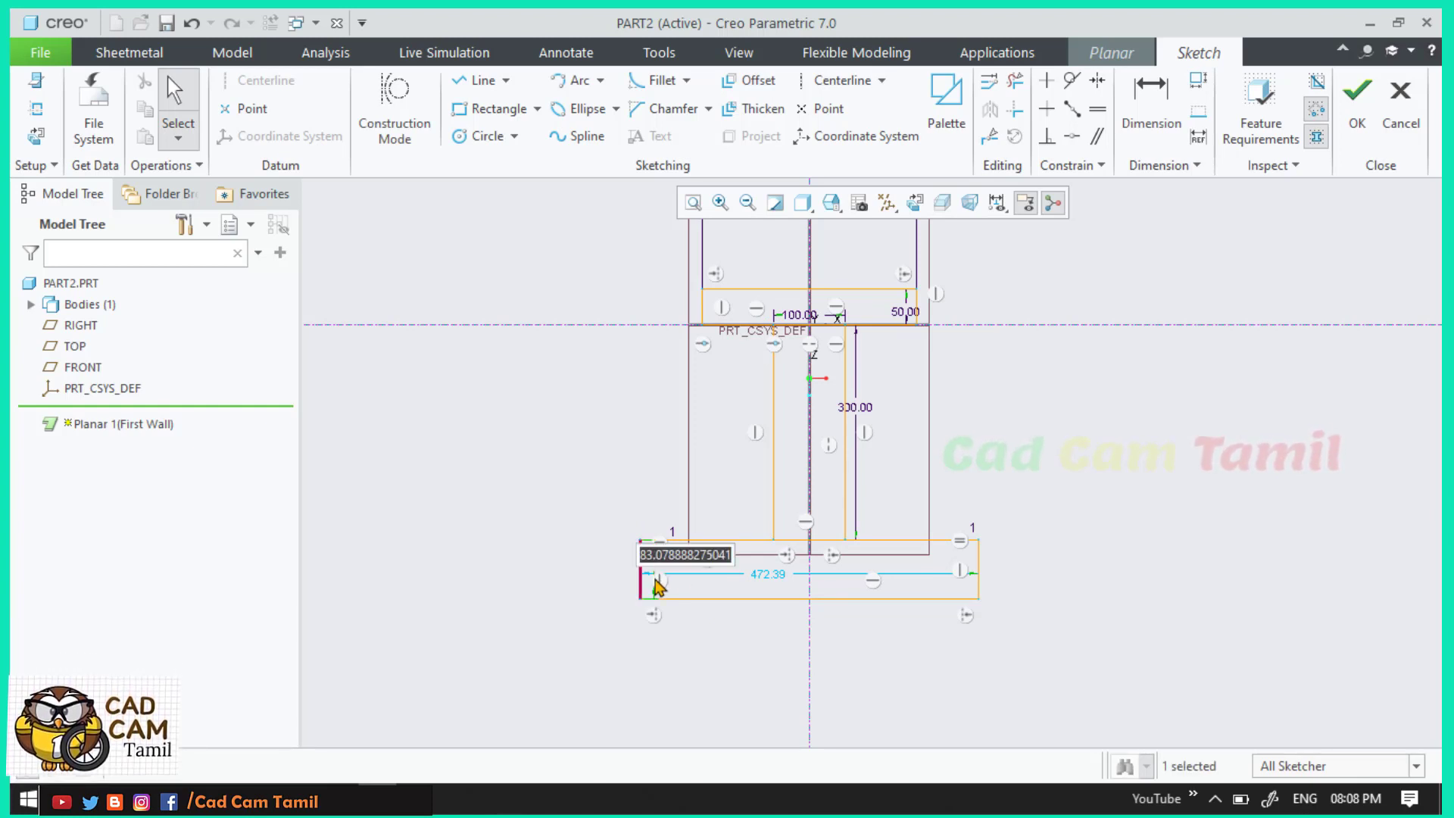
pyautogui.write('50')
pyautogui.press('Return')
pyautogui.doubleClick(773, 559)
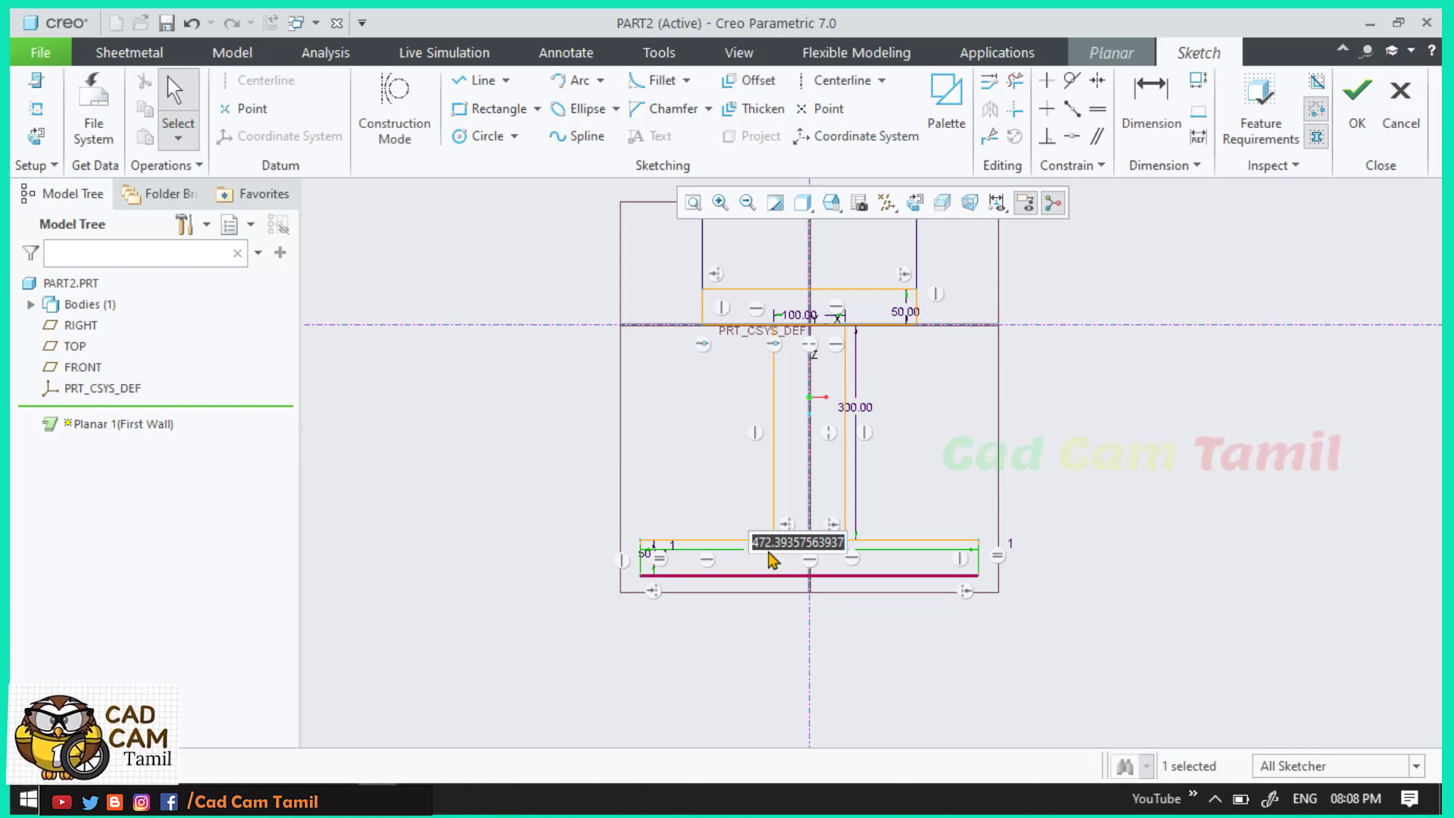
pyautogui.write('400')
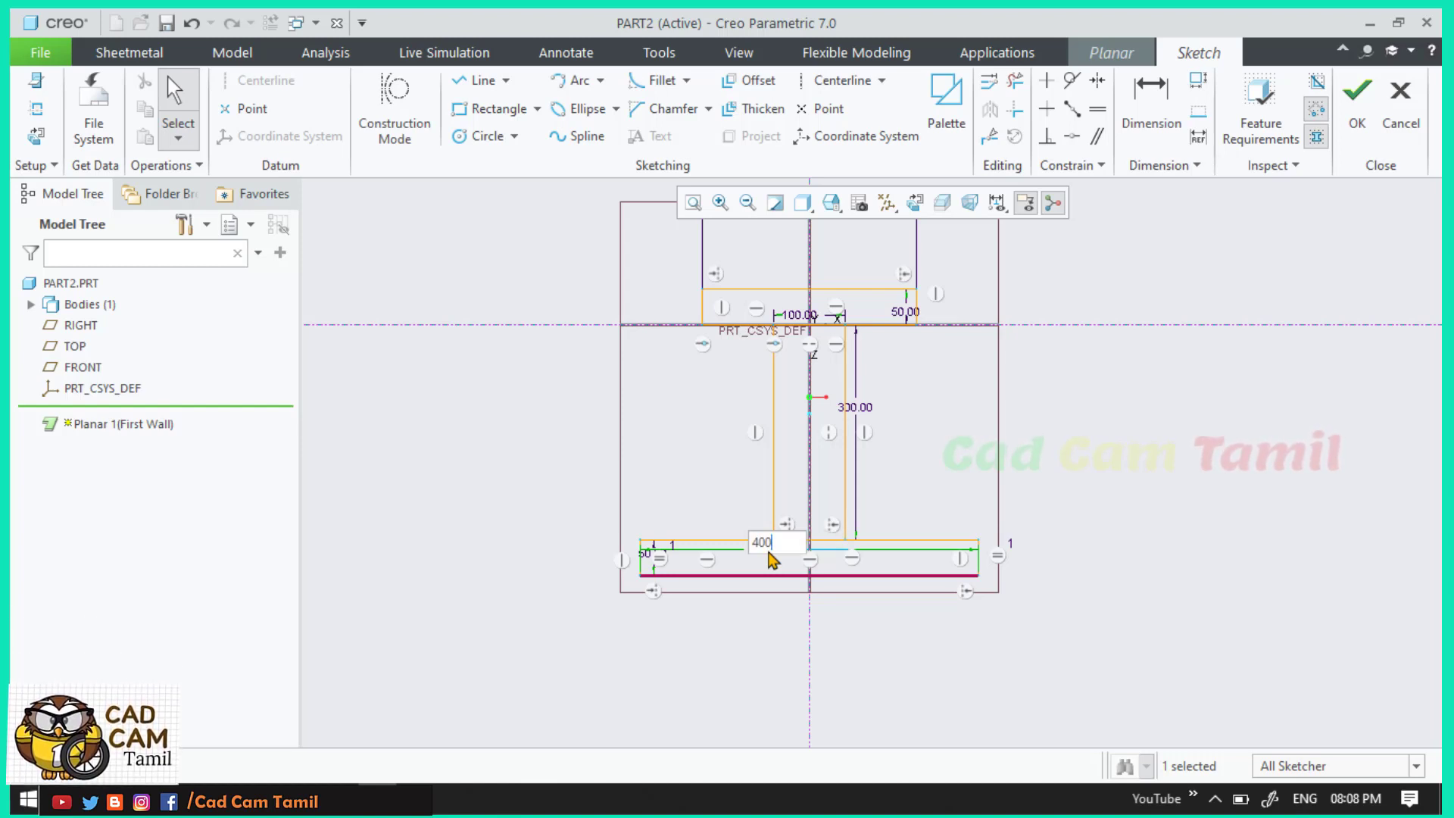
pyautogui.press('Return')
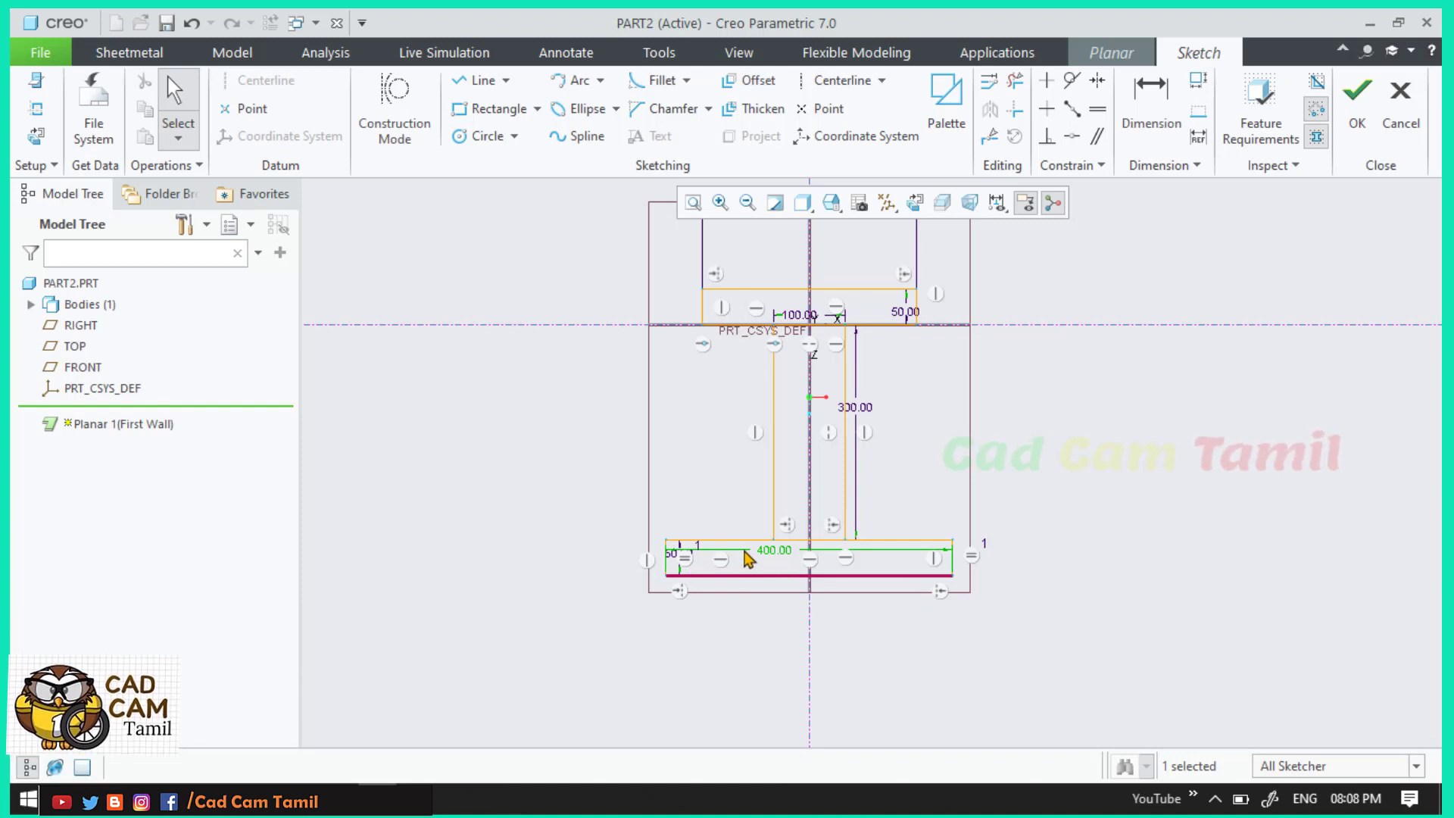
# Step: Set the bottom flange's width to 350 mm
pyautogui.scroll(1, 780, 558)
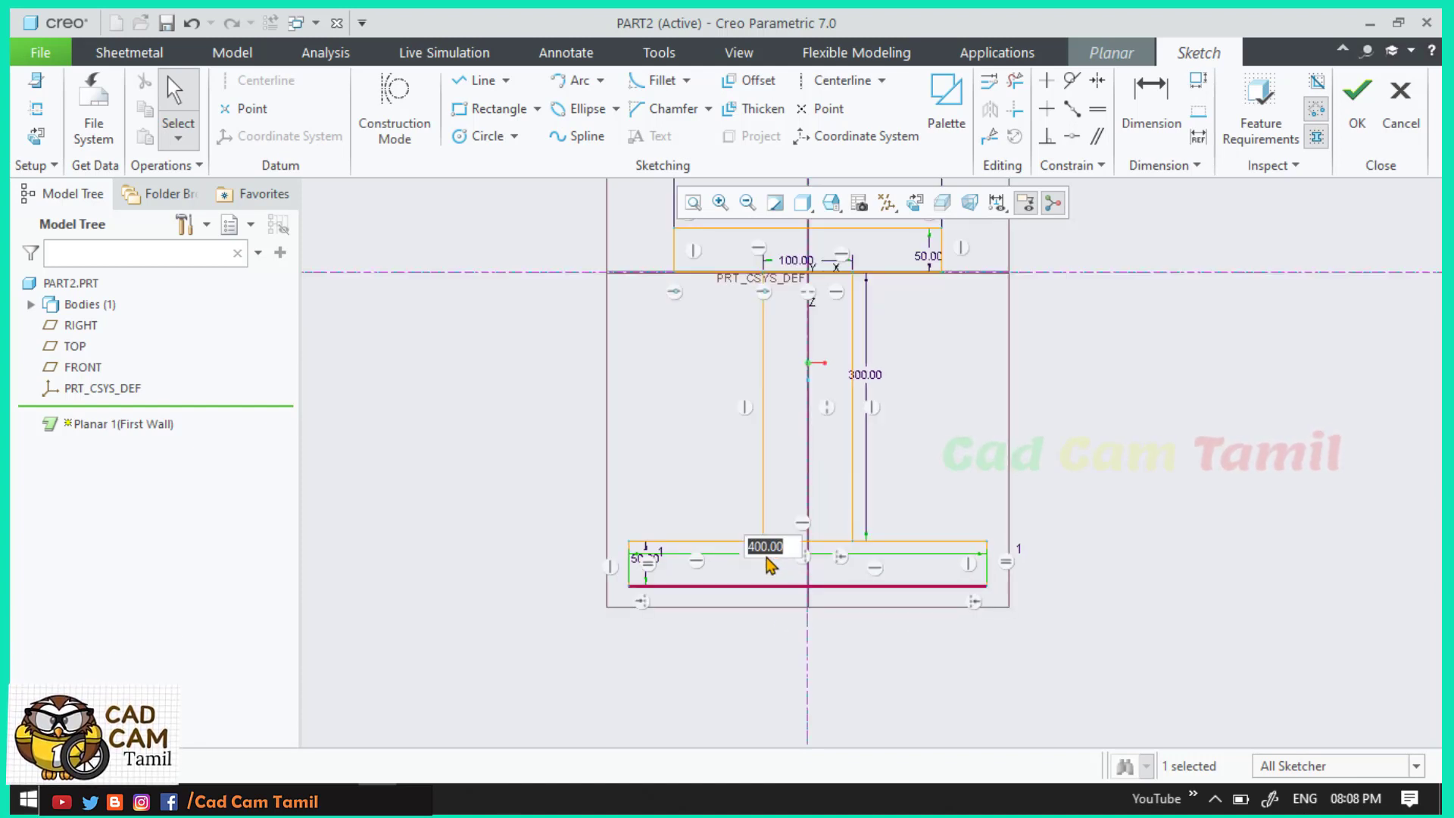
pyautogui.write('350')
pyautogui.press('Return')
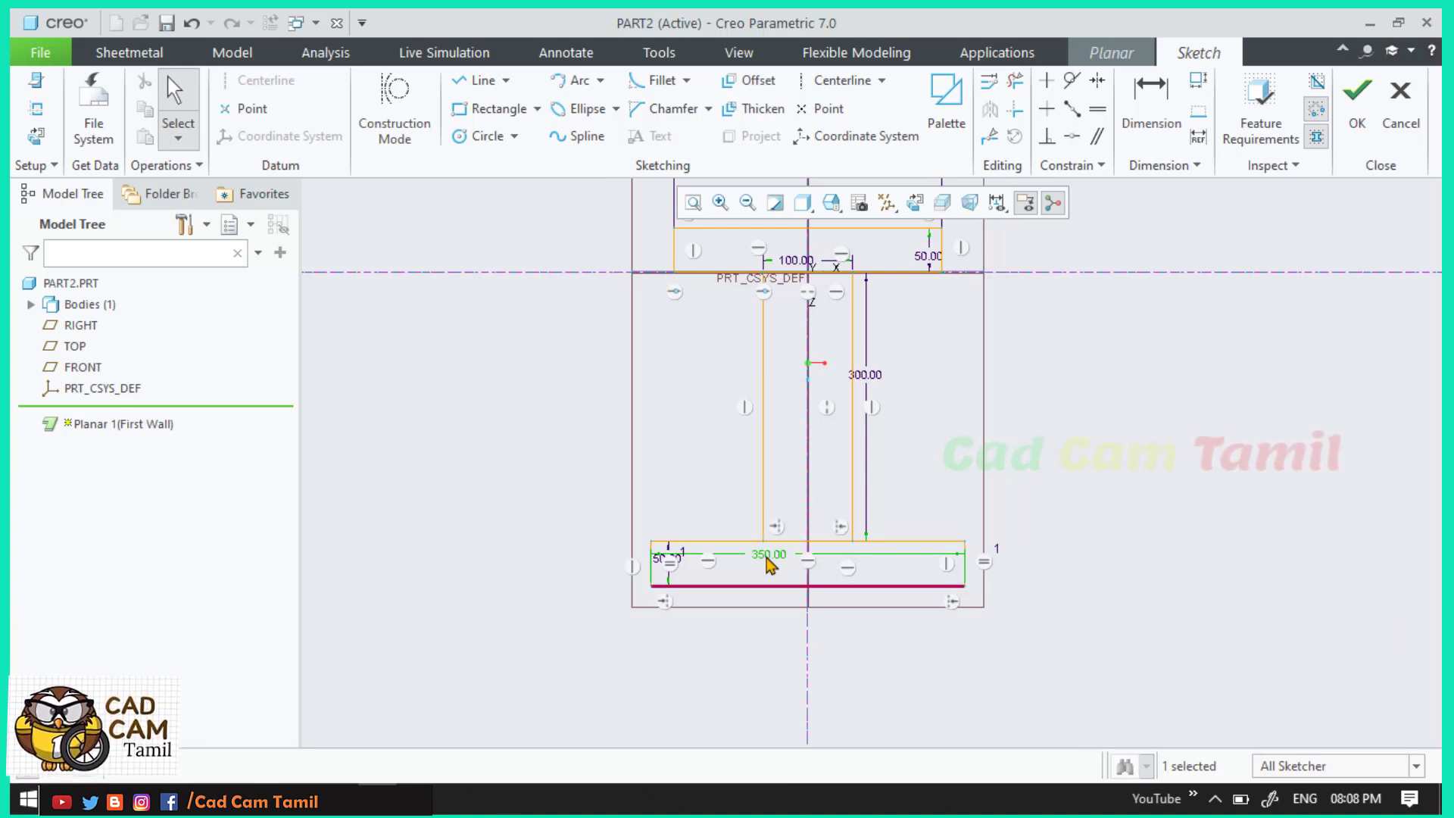
# Step: Set the heights of the upper rectangle and the bottom flange to 100 mm each
pyautogui.doubleClick(924, 256)
pyautogui.write('100')
pyautogui.press('Return')
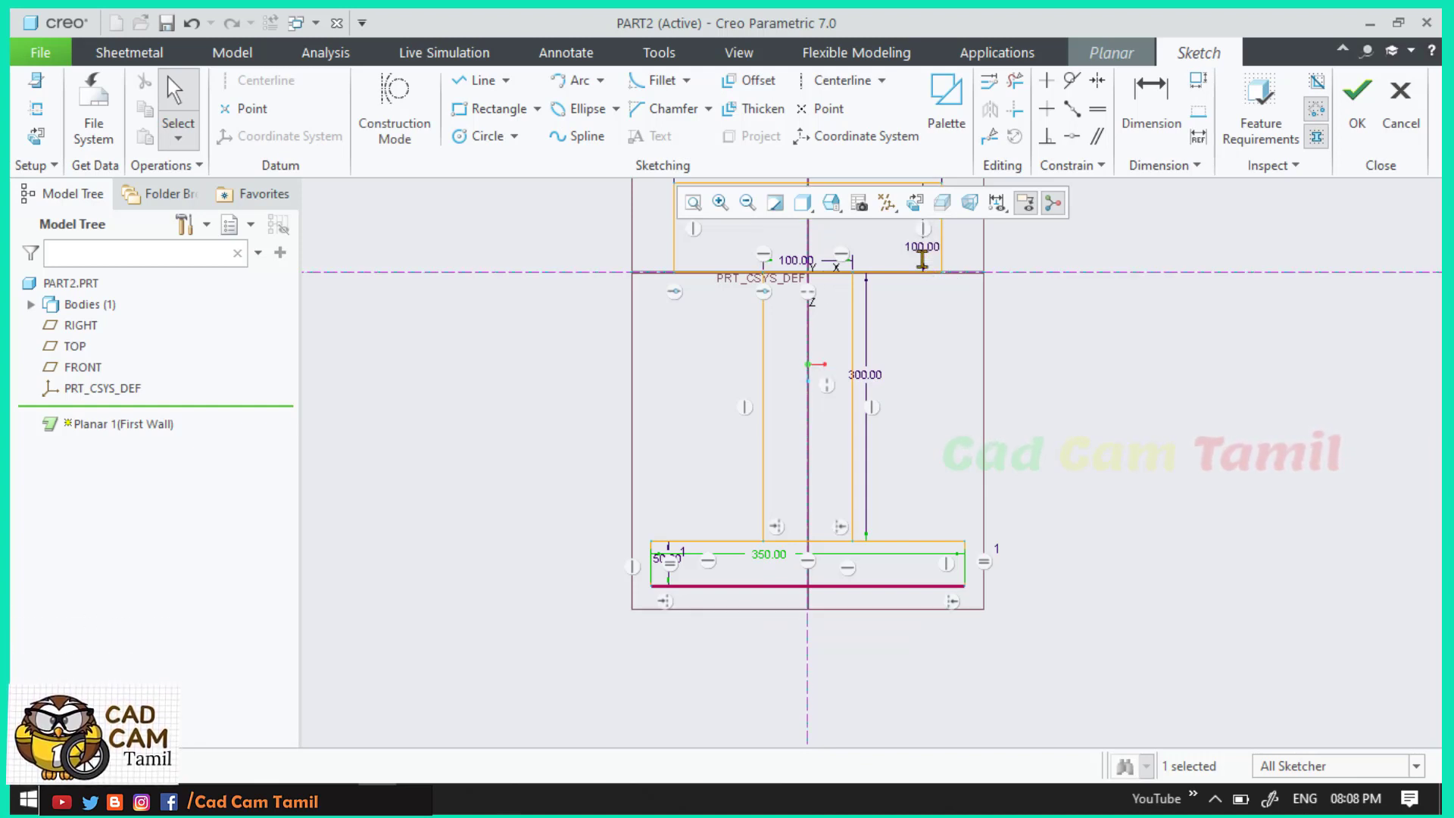
pyautogui.doubleClick(662, 558)
pyautogui.scroll(-3, 660, 559)
pyautogui.doubleClick(666, 560)
pyautogui.write('100')
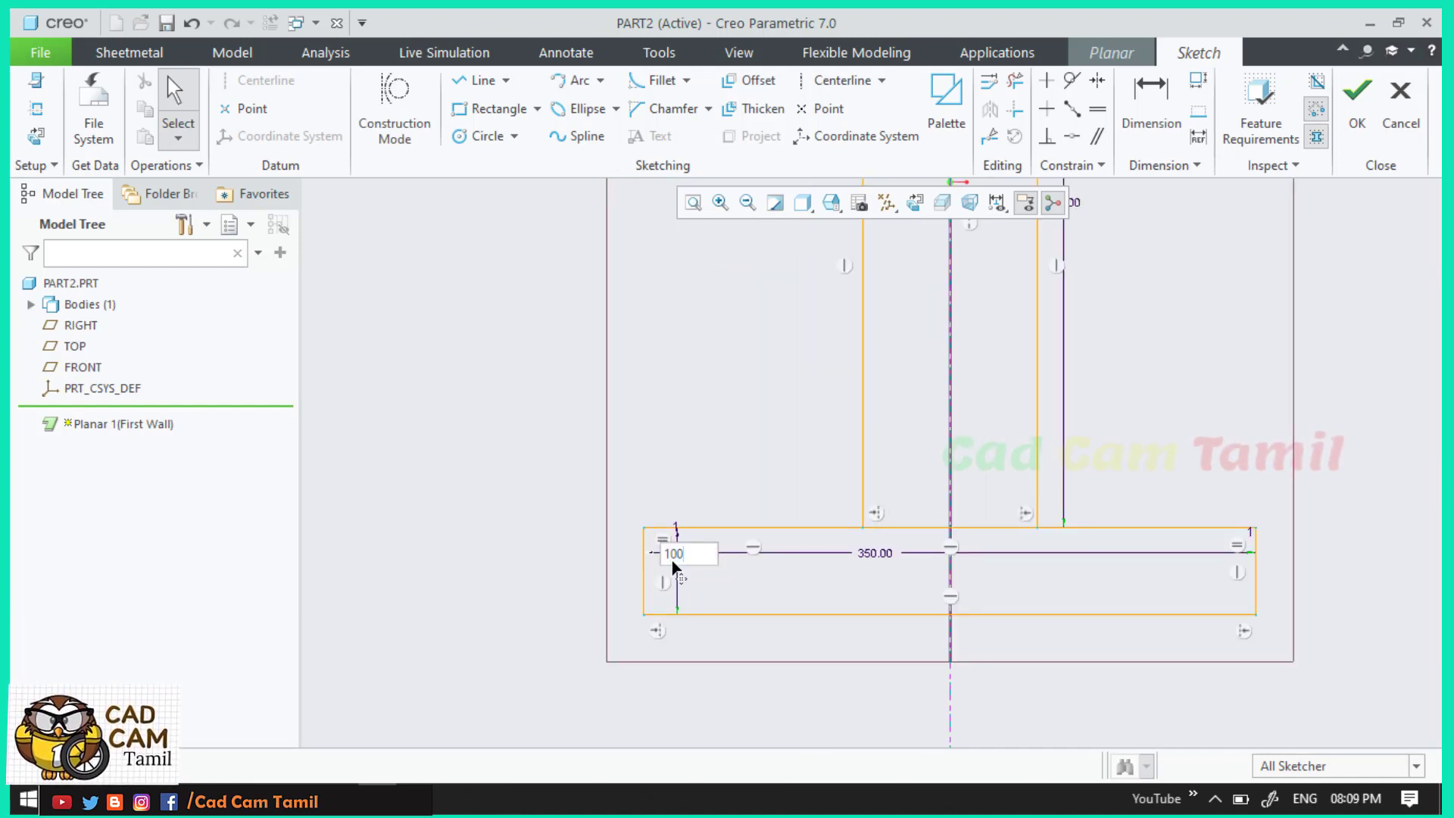
pyautogui.press('Return')
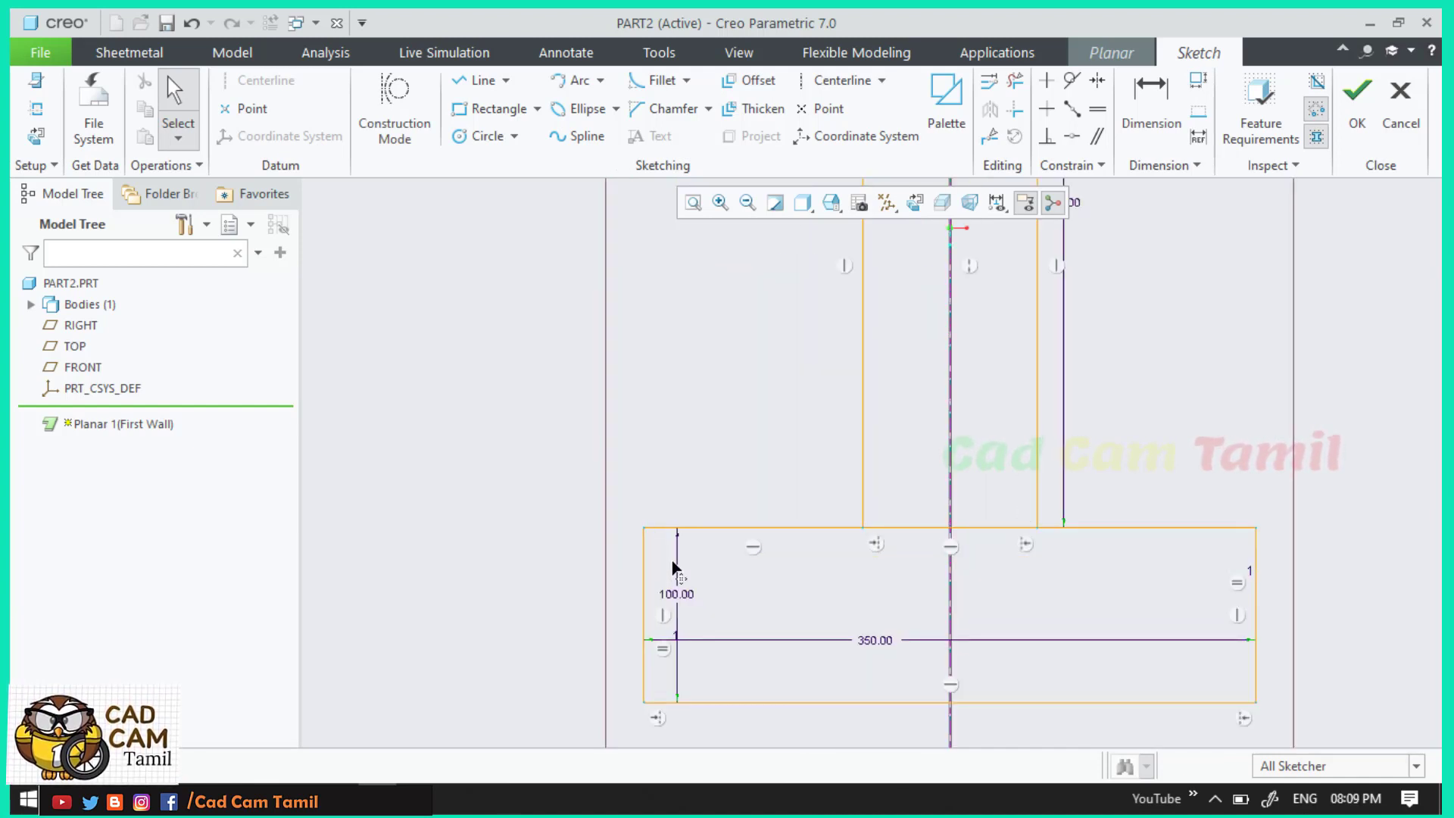
# Step: Trim the inner line segments separating the central web from the upper rectangle and the bottom flange to form one closed profile
pyautogui.scroll(3, 674, 568)
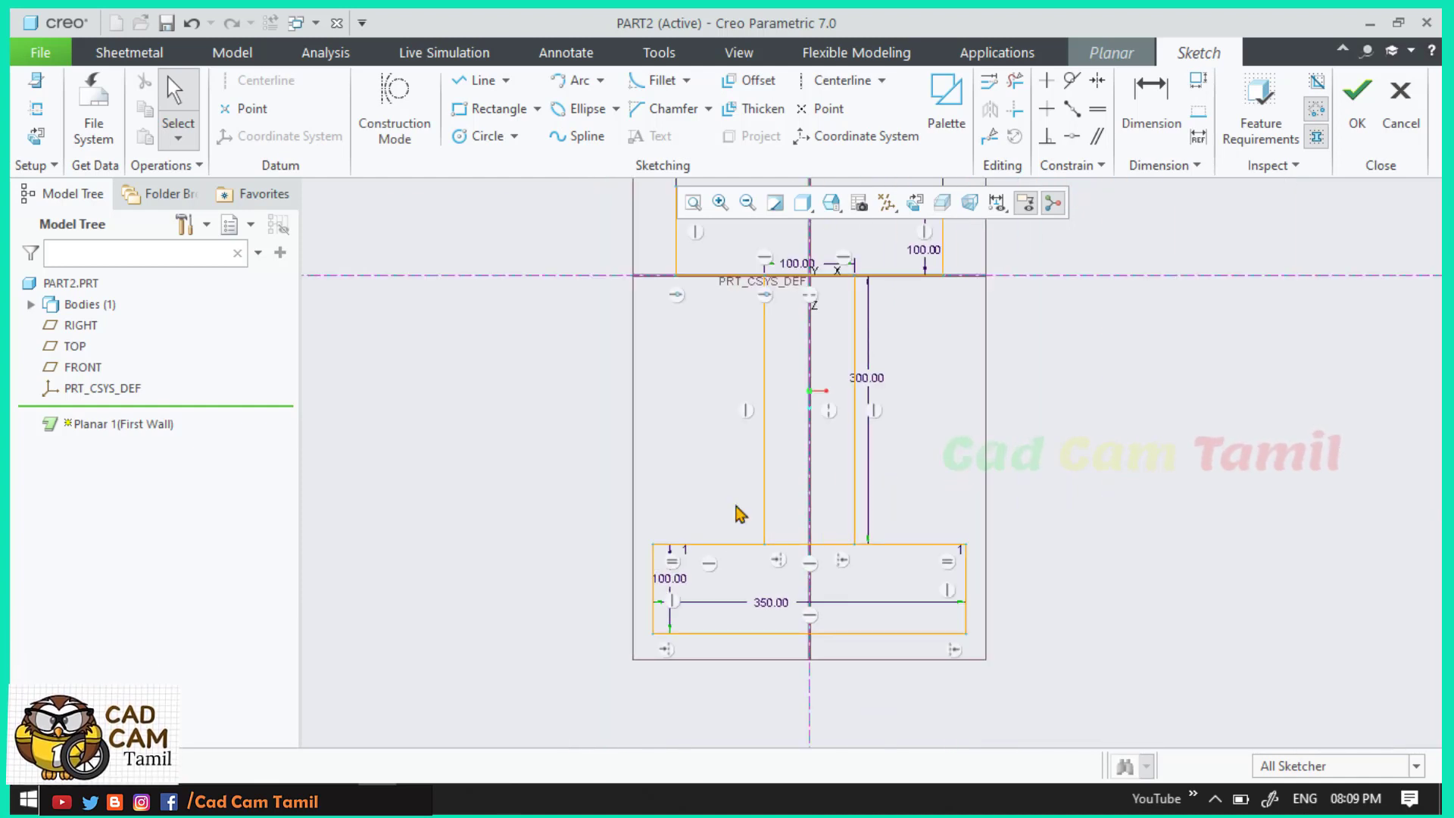
pyautogui.click(1014, 82)
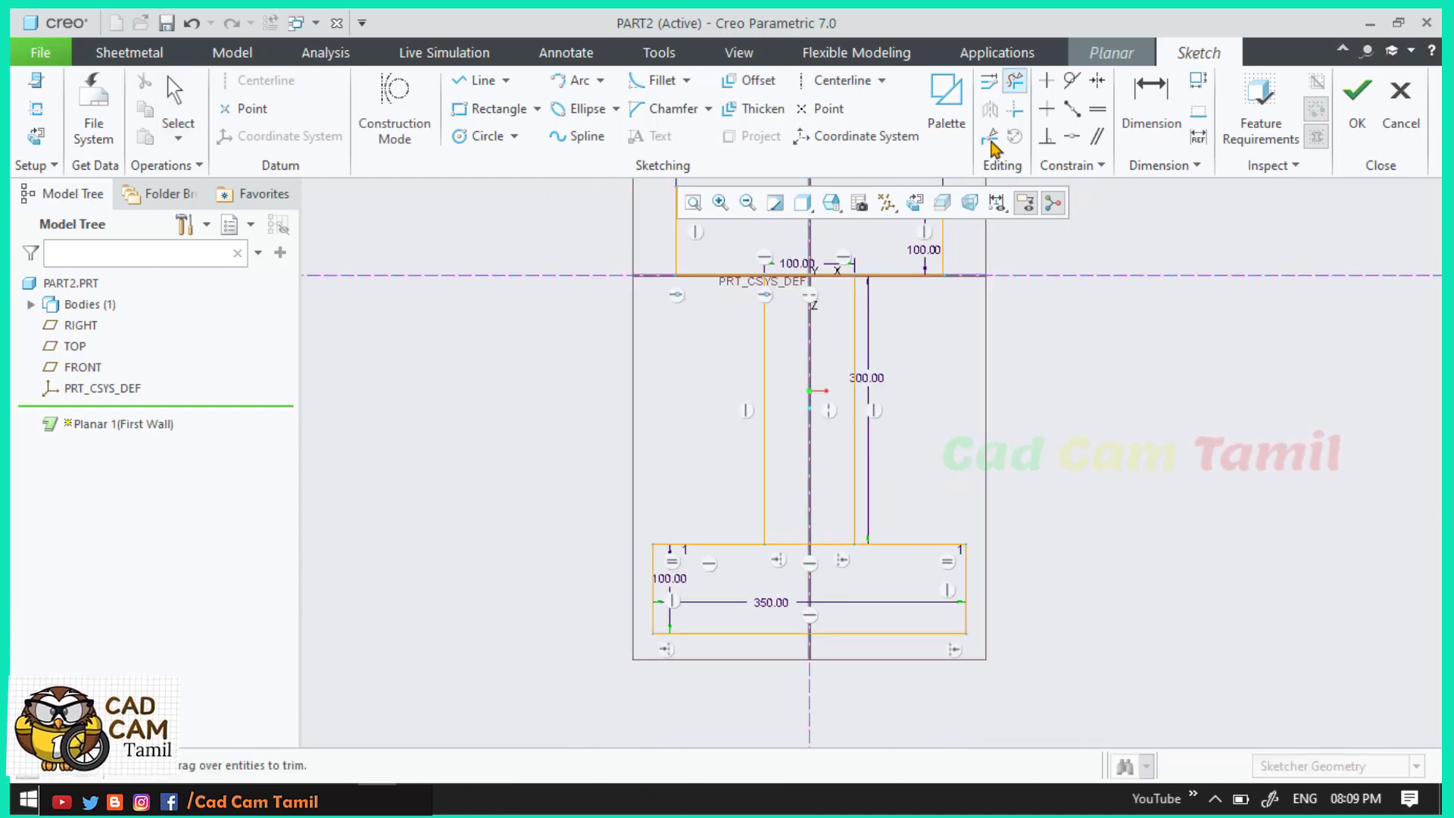
pyautogui.moveTo(794, 244)
pyautogui.mouseDown()
pyautogui.moveTo(790, 347)
pyautogui.moveTo(800, 359)
pyautogui.moveTo(833, 344)
pyautogui.mouseUp()
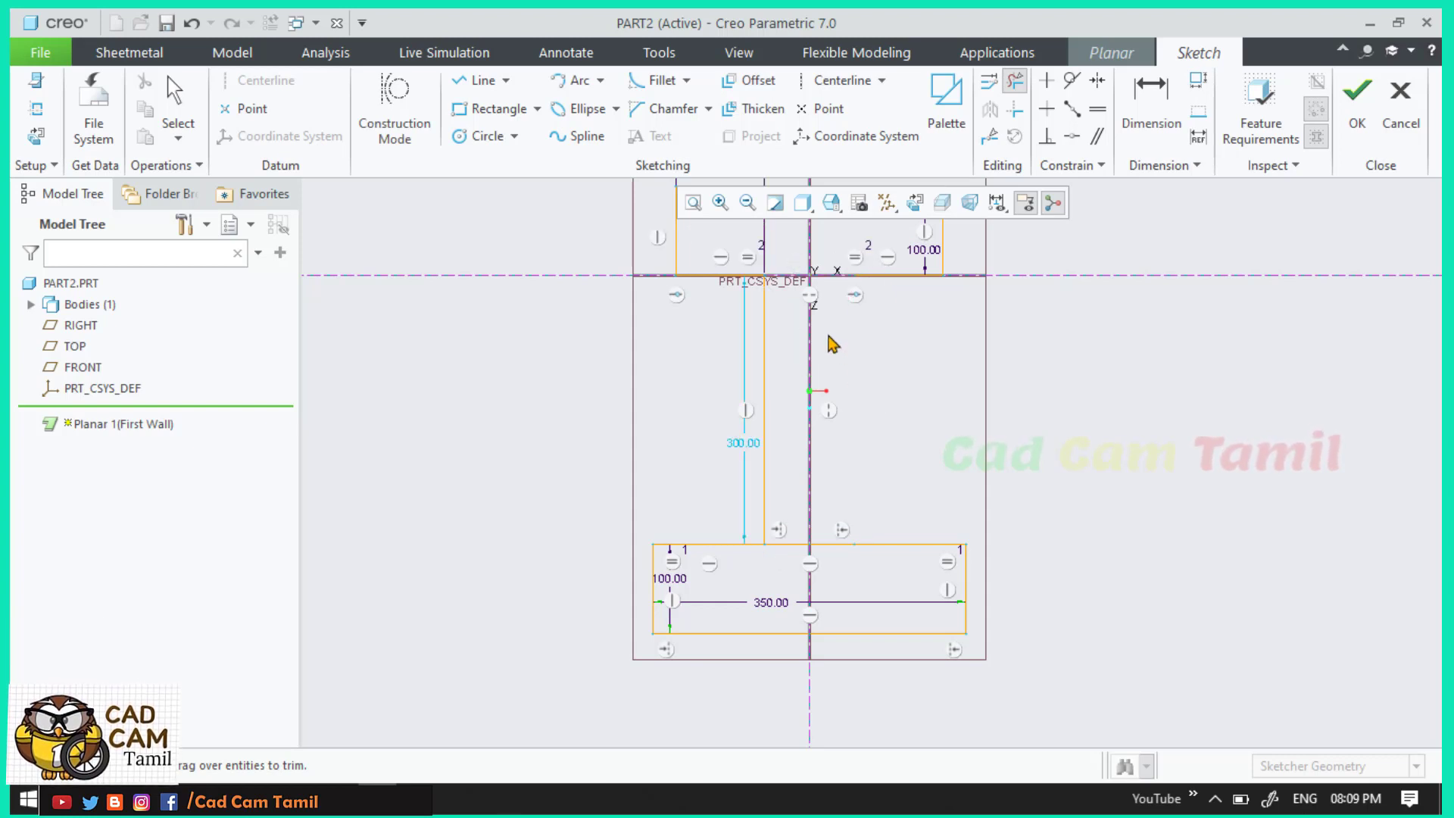
pyautogui.hotkey('ctrl', 'z')
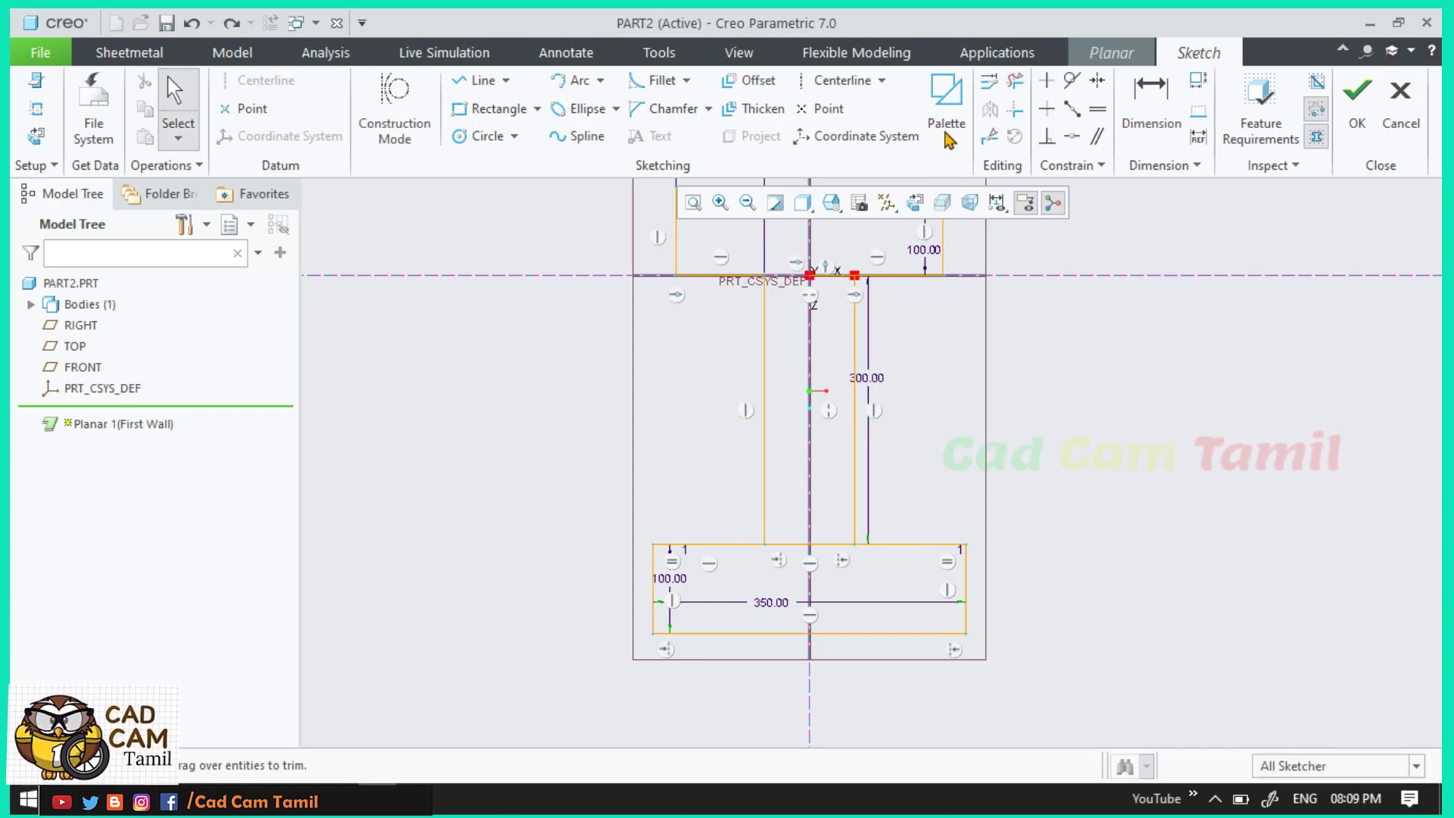
pyautogui.click(1014, 80)
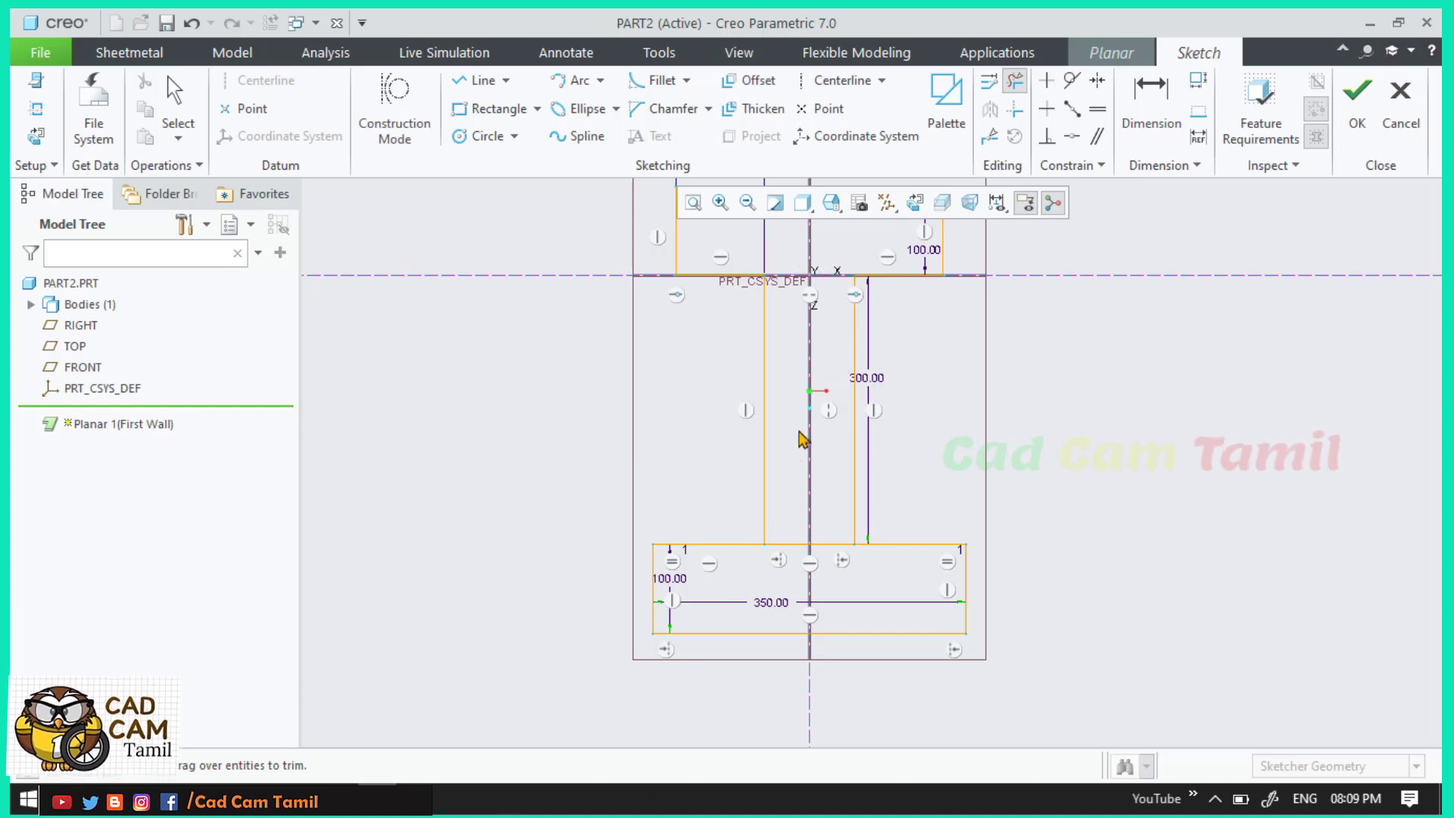
pyautogui.moveTo(791, 580)
pyautogui.mouseDown()
pyautogui.moveTo(795, 545)
pyautogui.moveTo(834, 545)
pyautogui.moveTo(854, 565)
pyautogui.mouseUp()
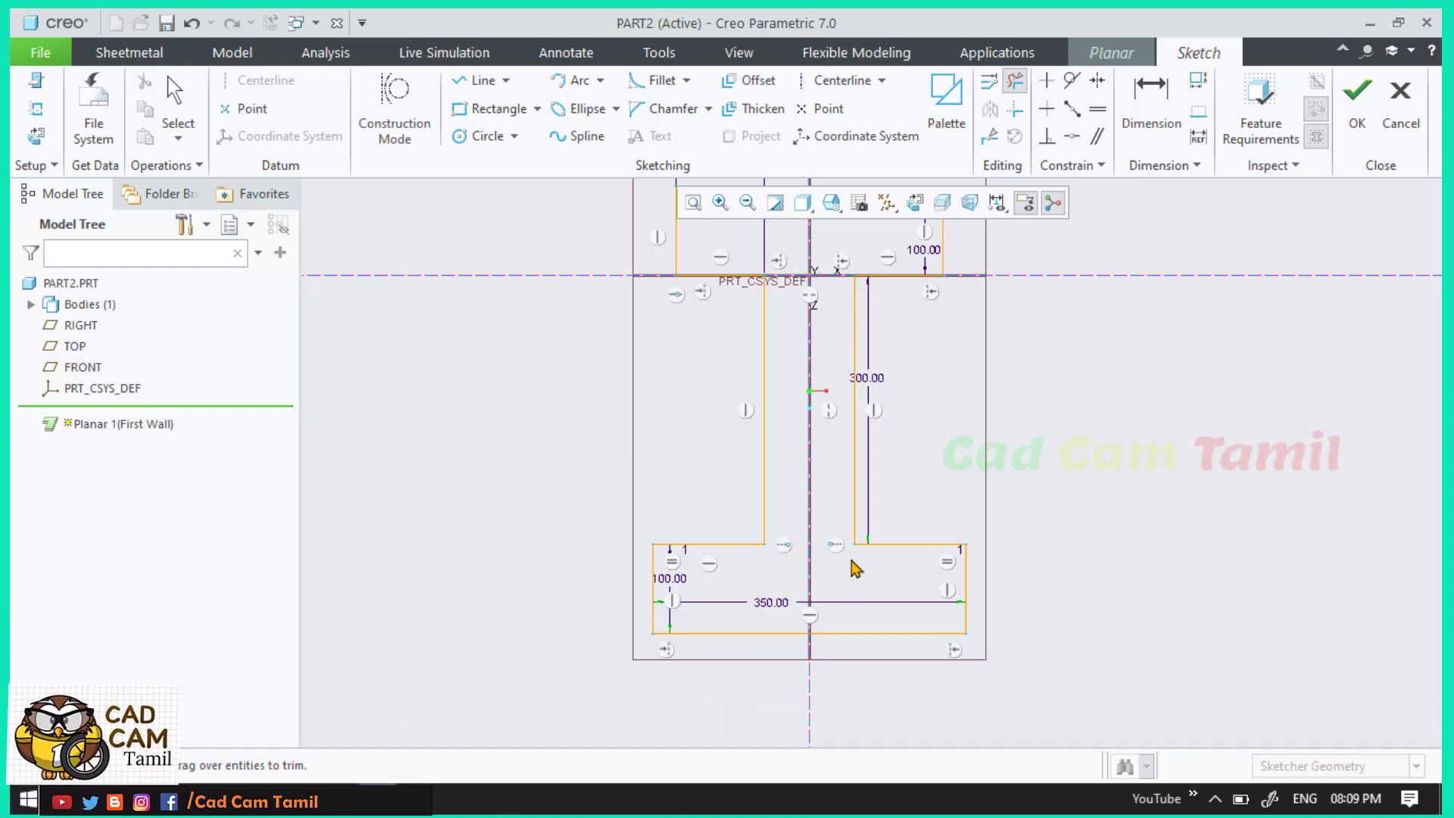
pyautogui.middleClick(1093, 409)
# Step: Sketch two equal, horizontally aligned circles about 38 mm in diameter inside the upper flange, one on each side of the vertical centerline
pyautogui.scroll(2, 856, 530)
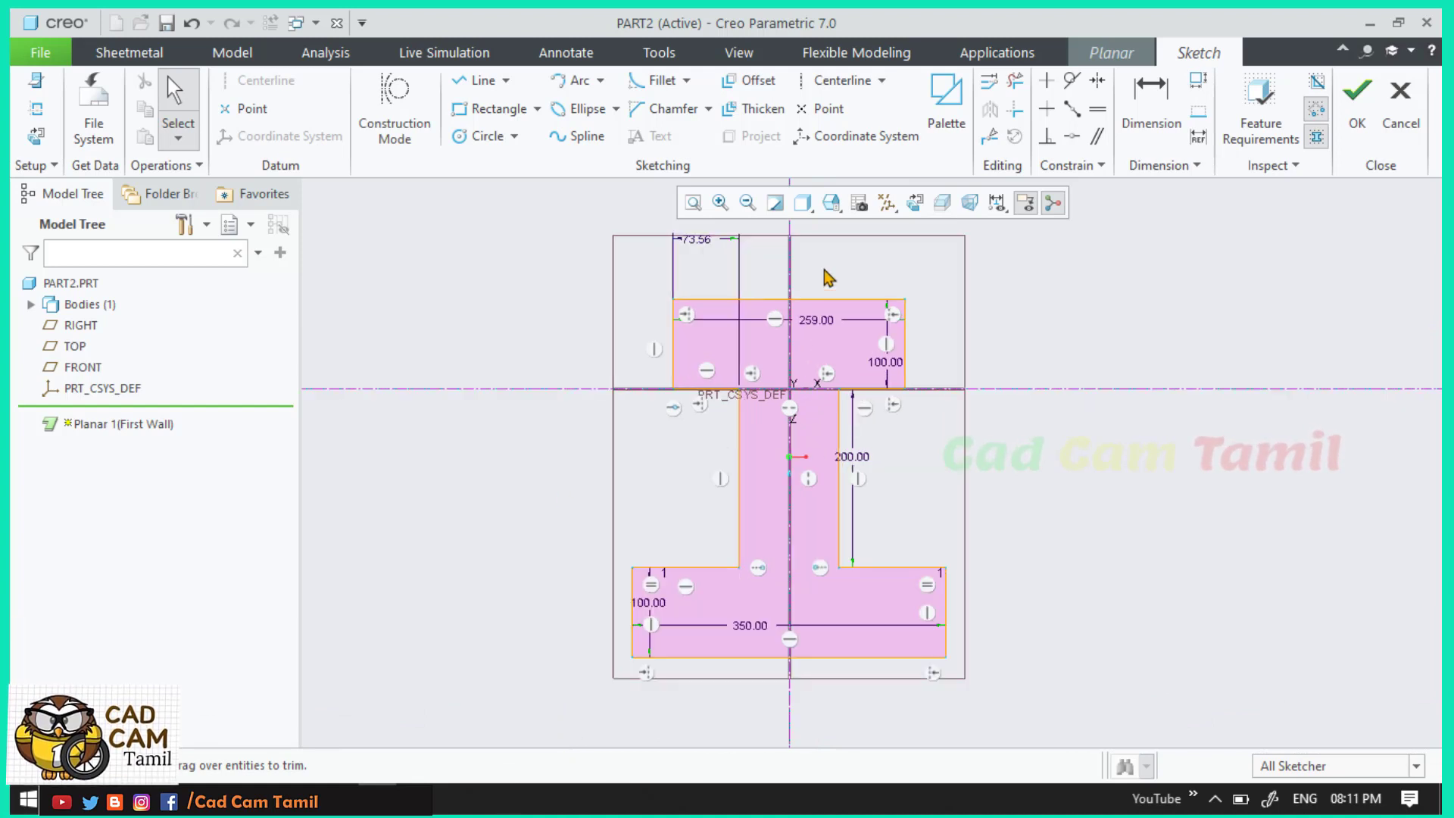
pyautogui.scroll(-3, 828, 279)
pyautogui.click(480, 136)
pyautogui.click(653, 380)
pyautogui.click(655, 407)
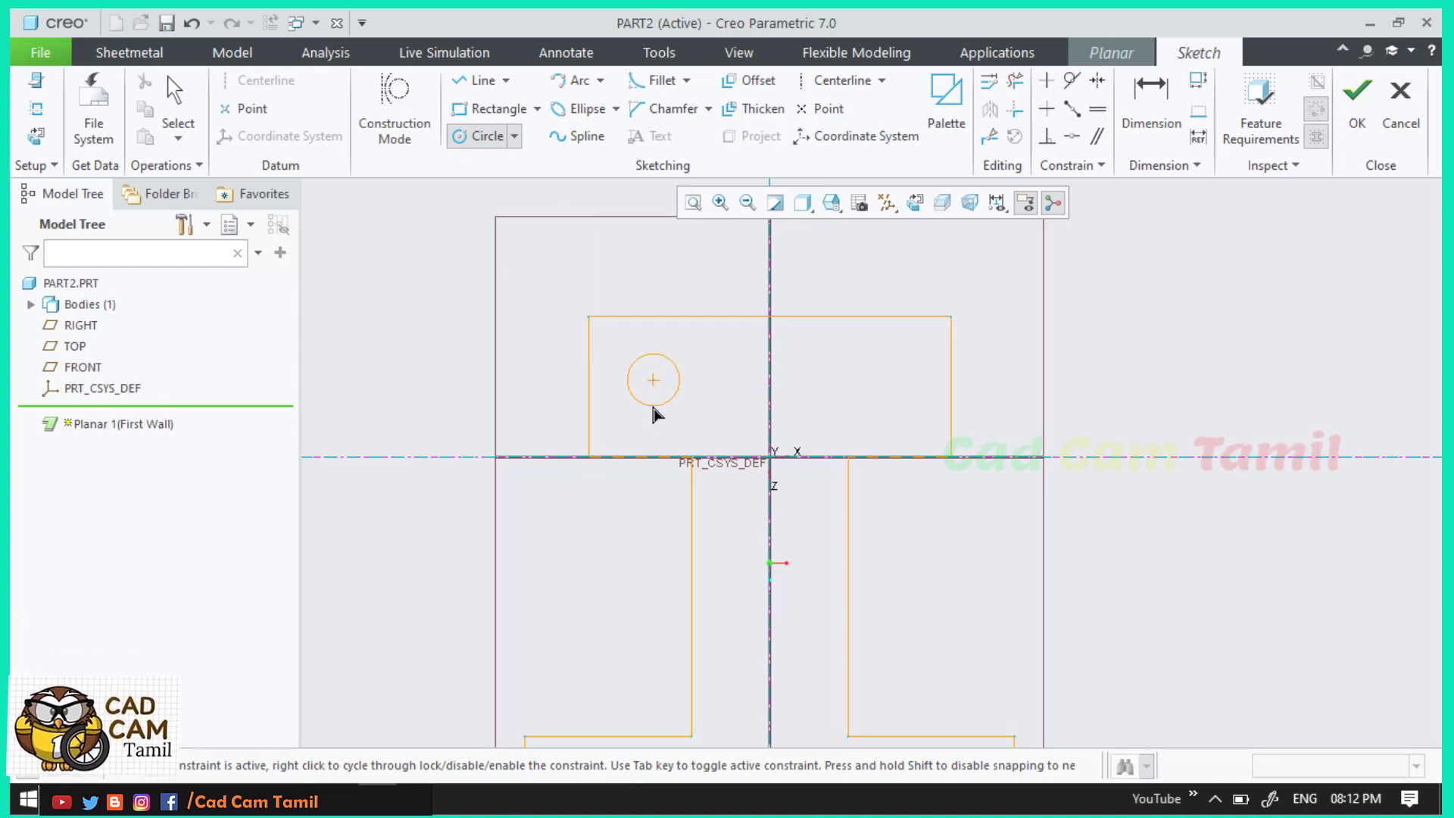
pyautogui.click(891, 380)
pyautogui.click(883, 402)
pyautogui.middleClick(1050, 352)
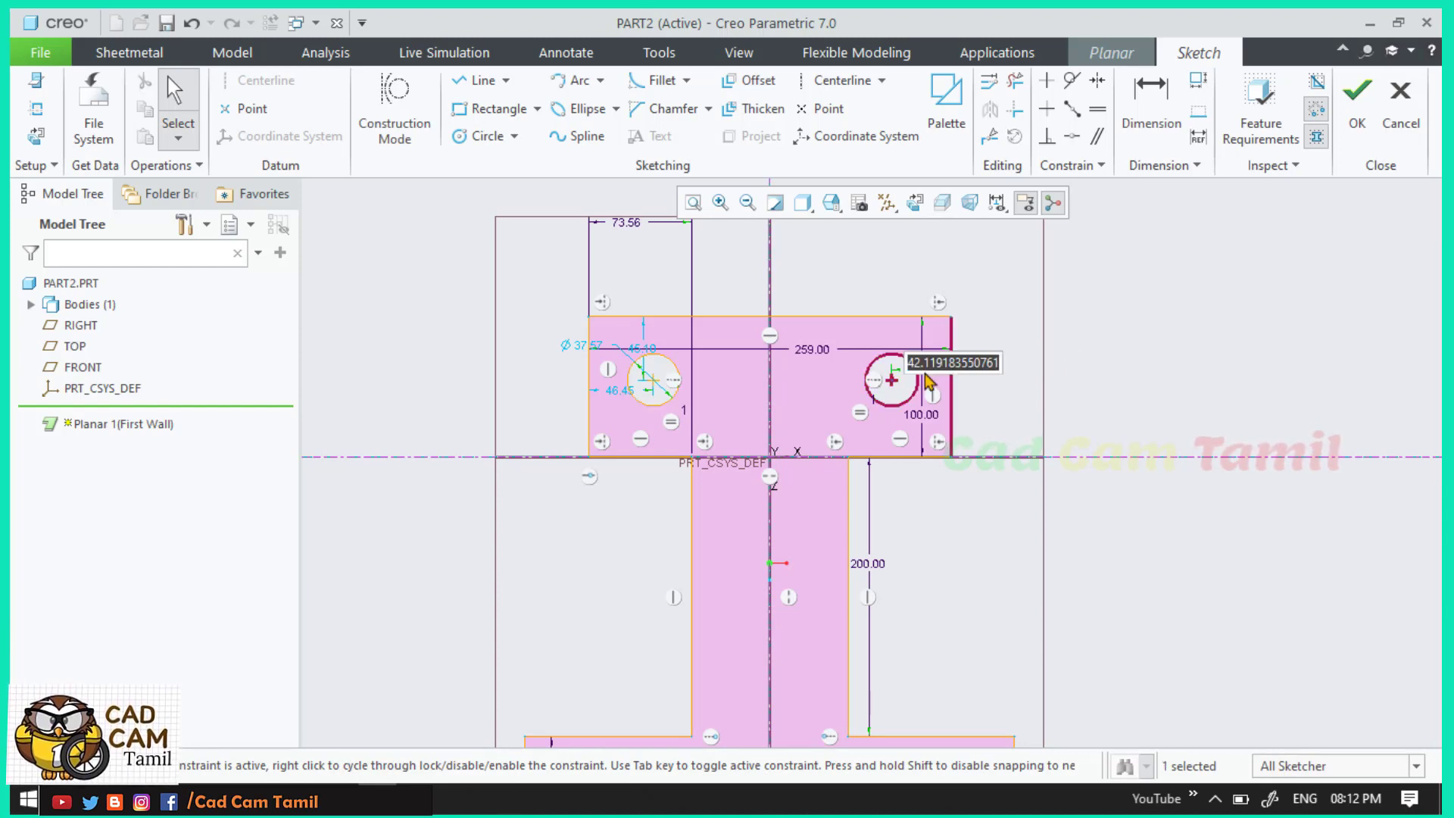
# Step: Set each circle's center distance to its nearest side edge to 50 mm and the distance to the flange's top edge to 50 mm
pyautogui.write('50')
pyautogui.press('Return')
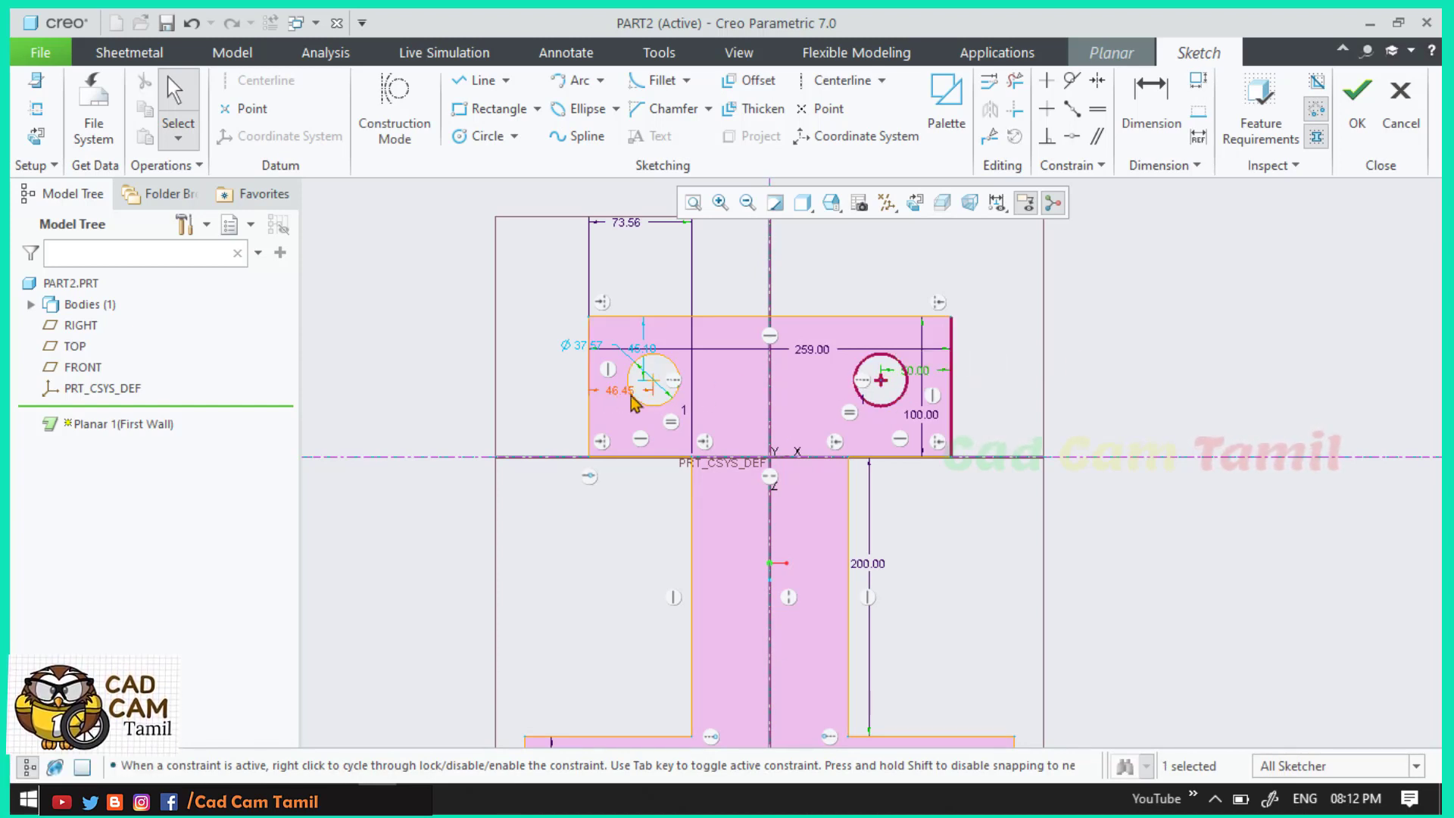
pyautogui.doubleClick(625, 395)
pyautogui.write('50')
pyautogui.press('Return')
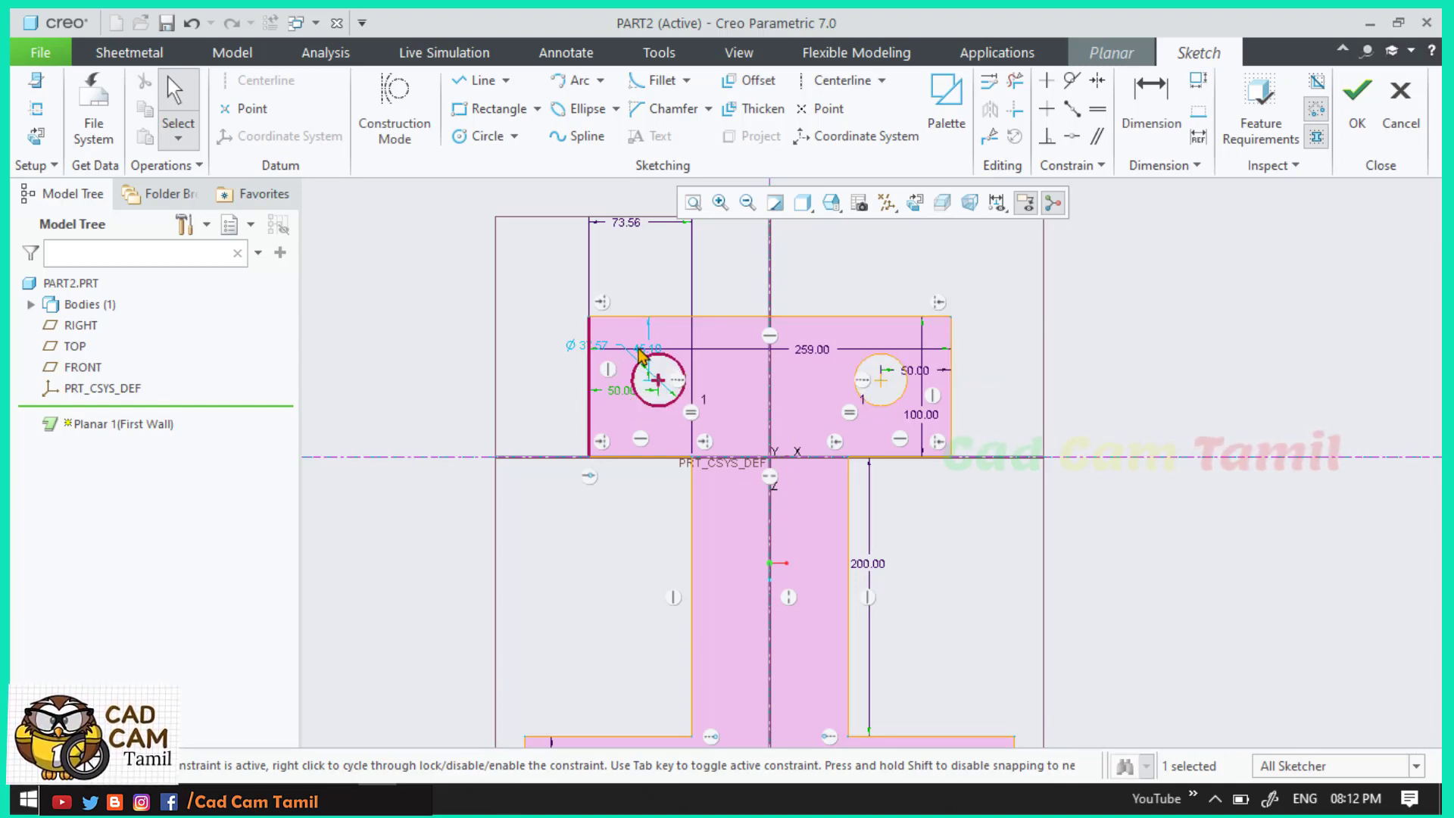
pyautogui.doubleClick(642, 351)
pyautogui.write('50')
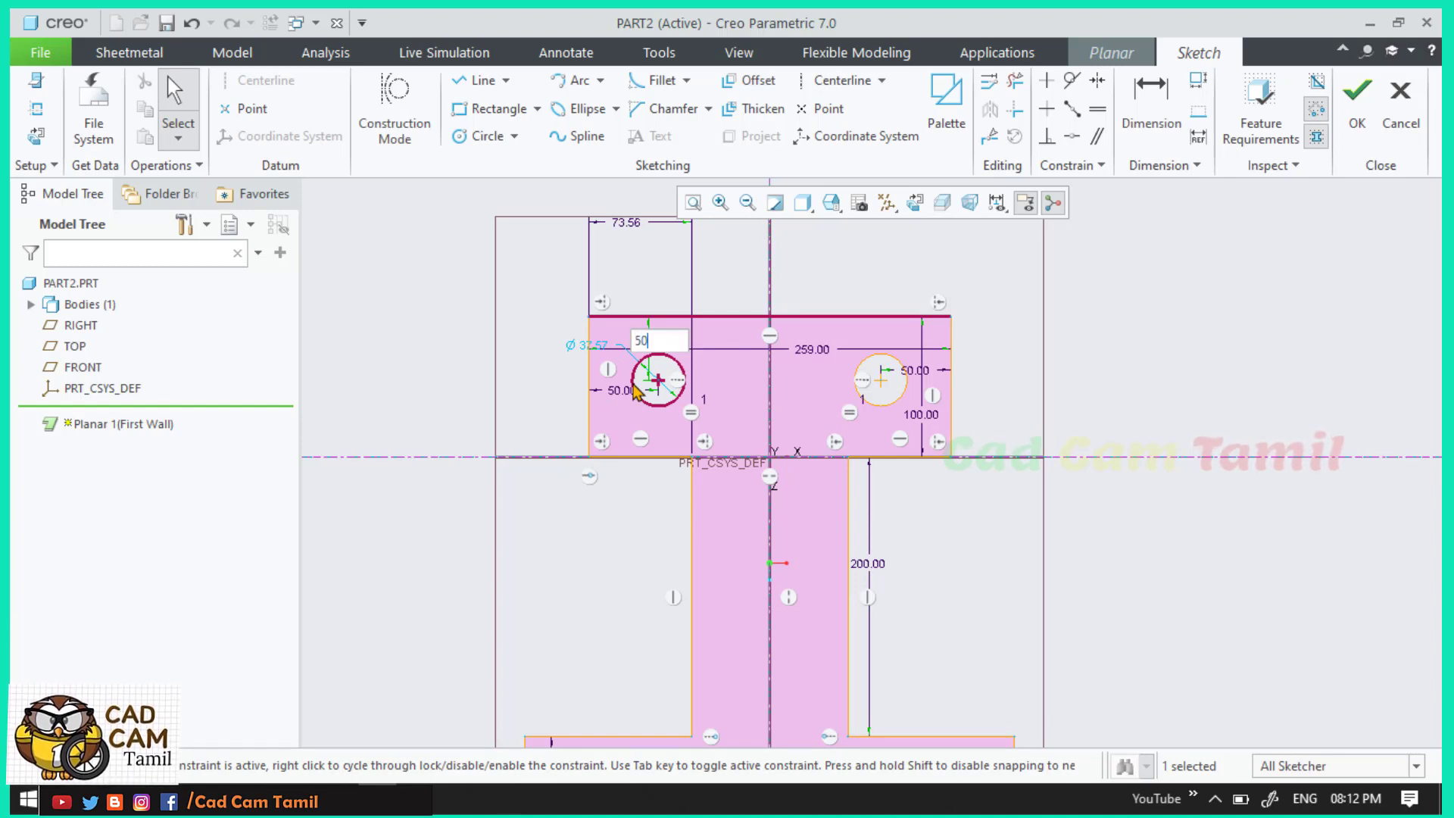
pyautogui.press('Return')
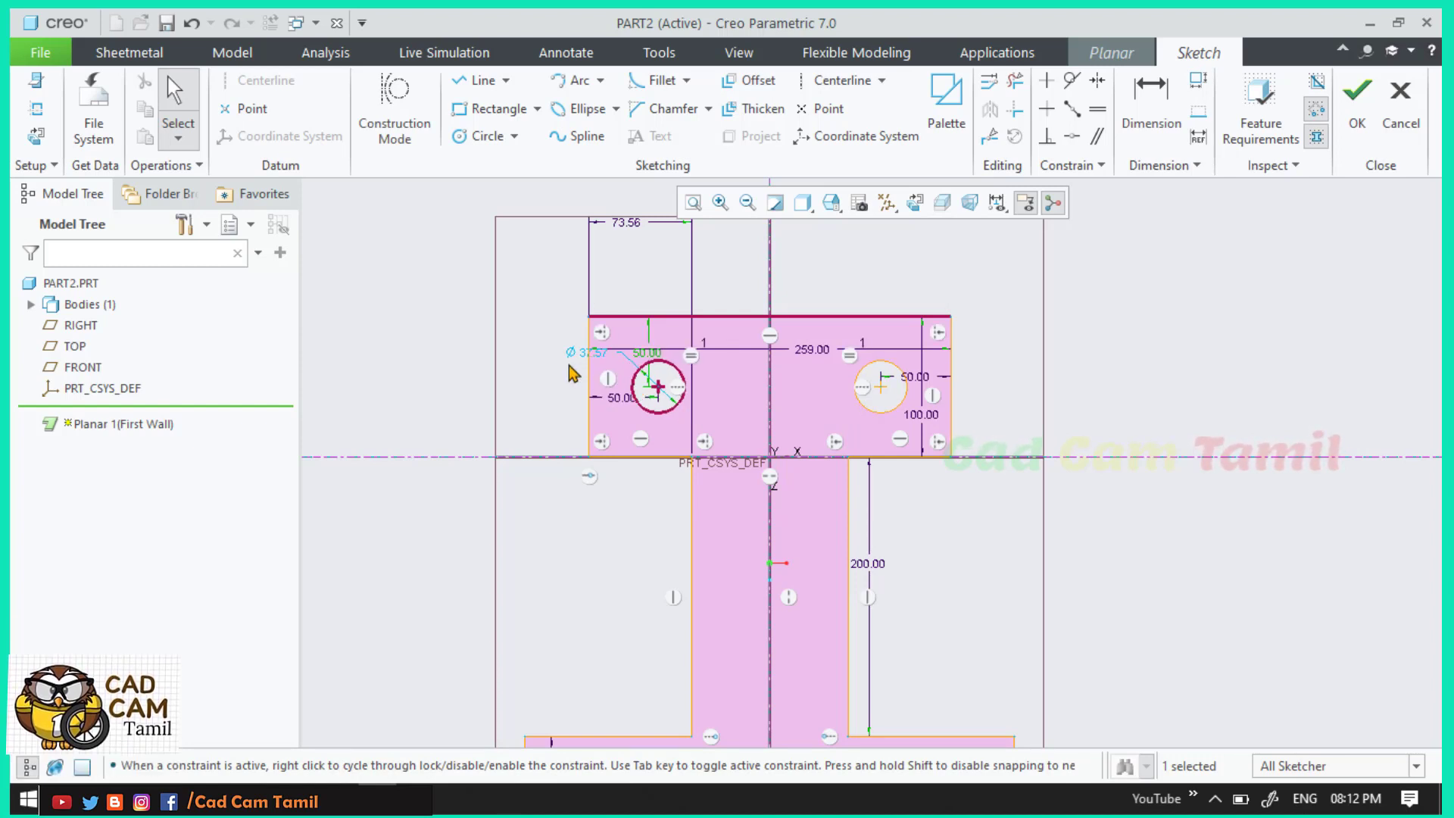
# Step: Set the diameter of the two equal circles to 40 mm and finish the profile sketch
pyautogui.doubleClick(598, 354)
pyautogui.write('40')
pyautogui.press('Return')
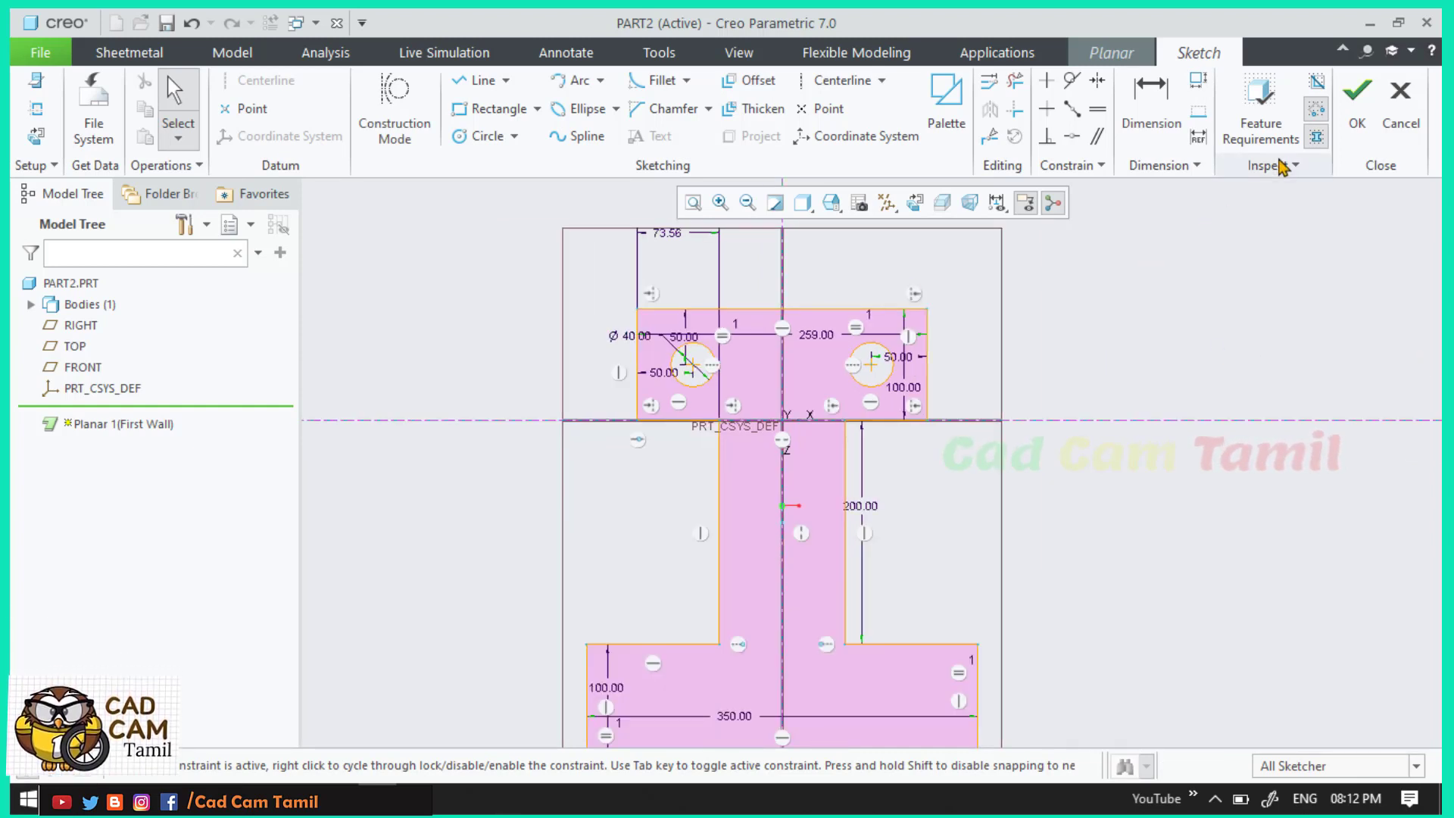
pyautogui.click(1357, 95)
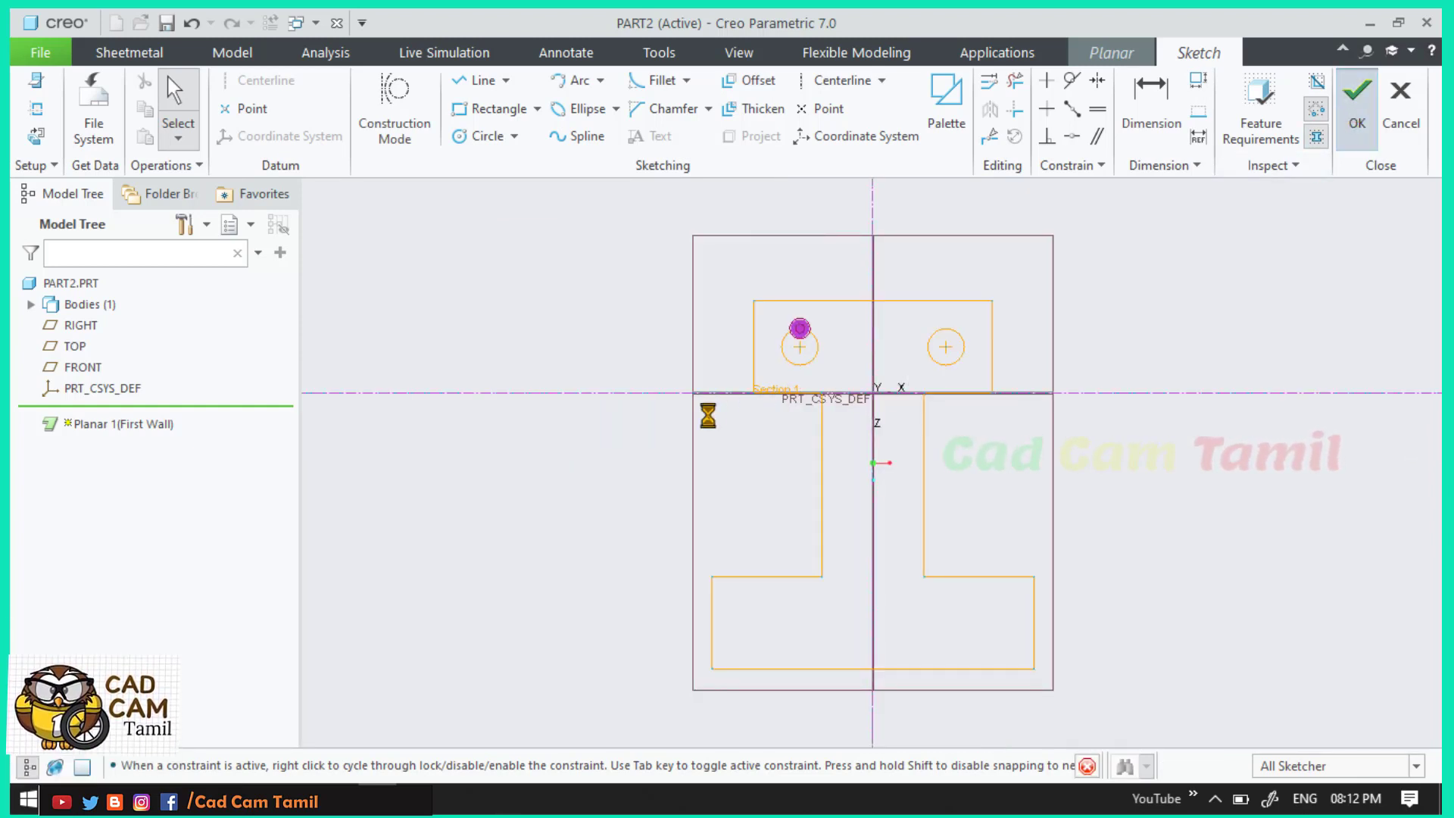
# Step: Set the planar first wall's thickness to 3 mm and create the wall
pyautogui.moveTo(762, 488)
pyautogui.mouseDown(button='middle')
pyautogui.moveTo(856, 413)
pyautogui.moveTo(818, 371)
pyautogui.mouseUp(button='middle')
pyautogui.click(142, 118)
pyautogui.doubleClick(142, 118)
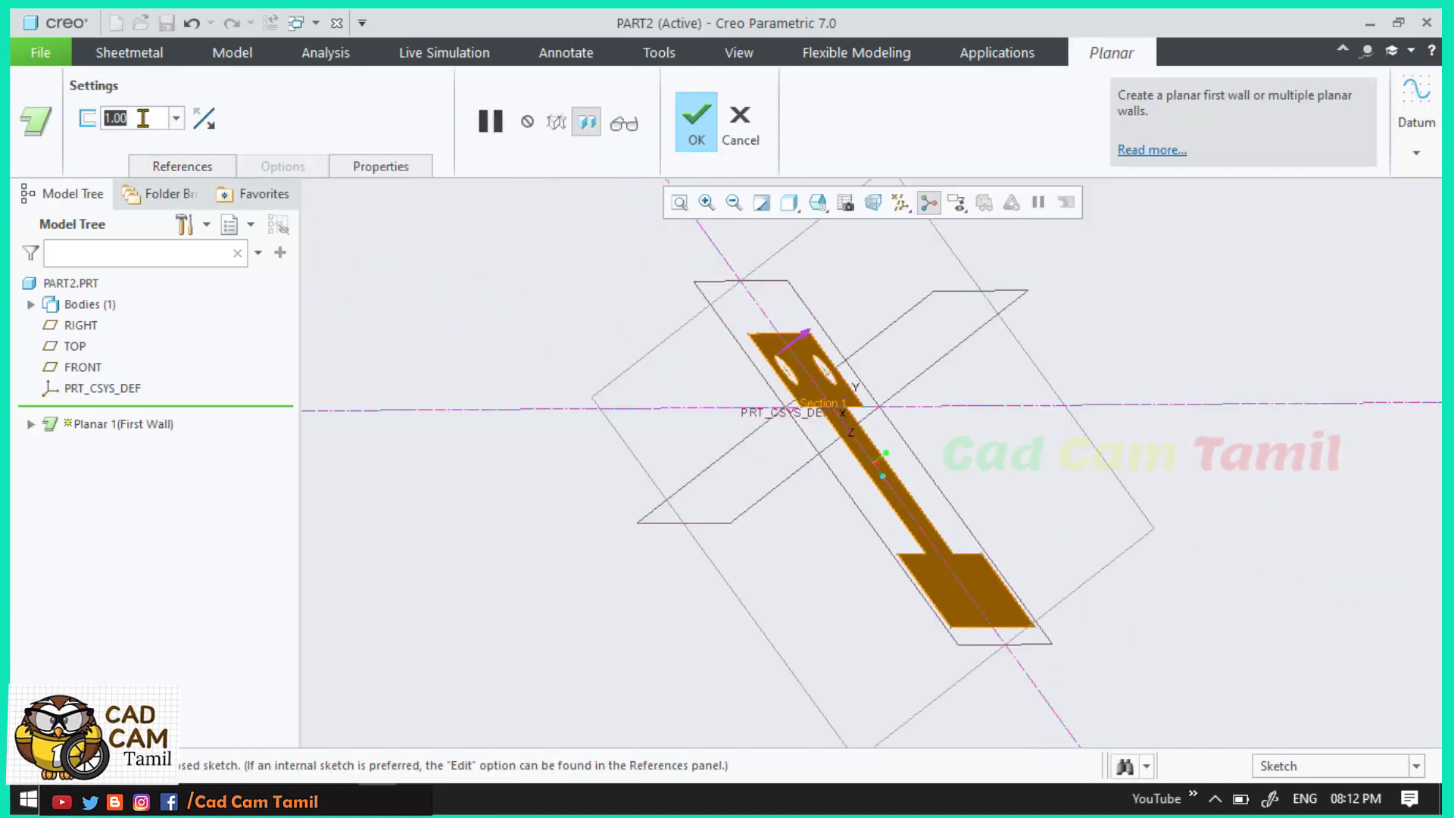
pyautogui.write('3')
pyautogui.press('Return')
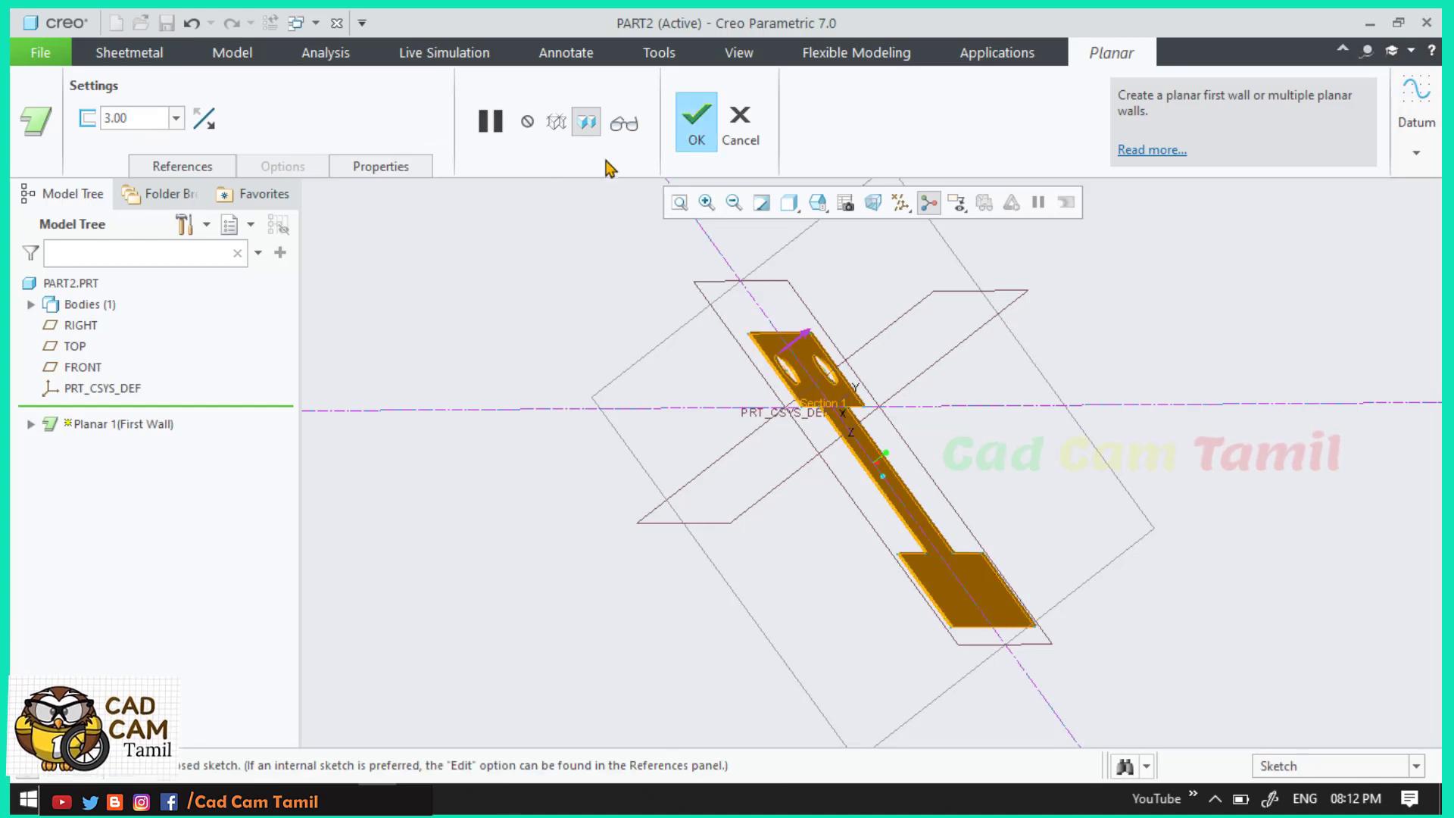
pyautogui.click(686, 136)
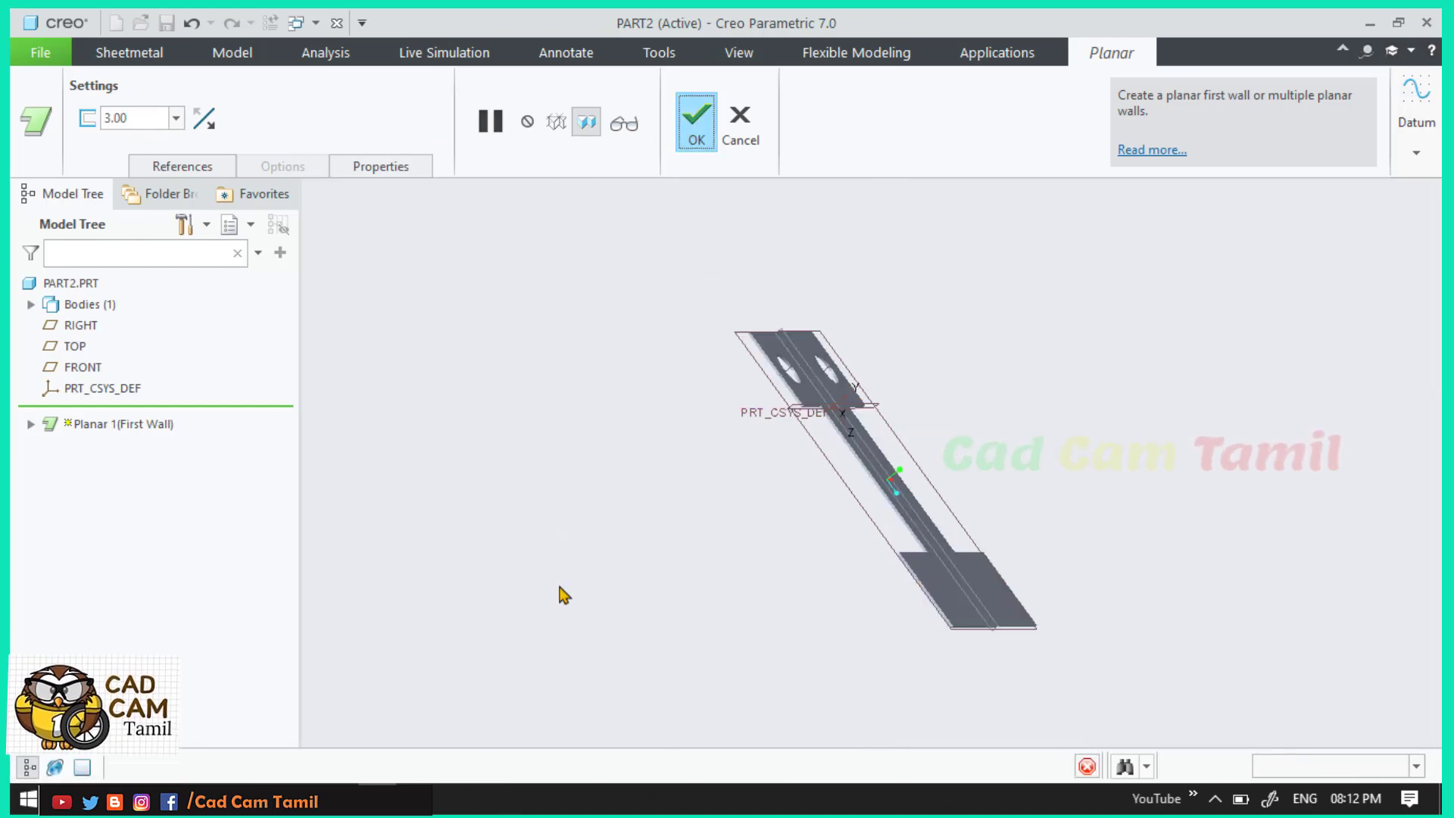
# Step: Hide all datum axes, points, coordinate systems and planes, along with the spin center
pyautogui.click(899, 204)
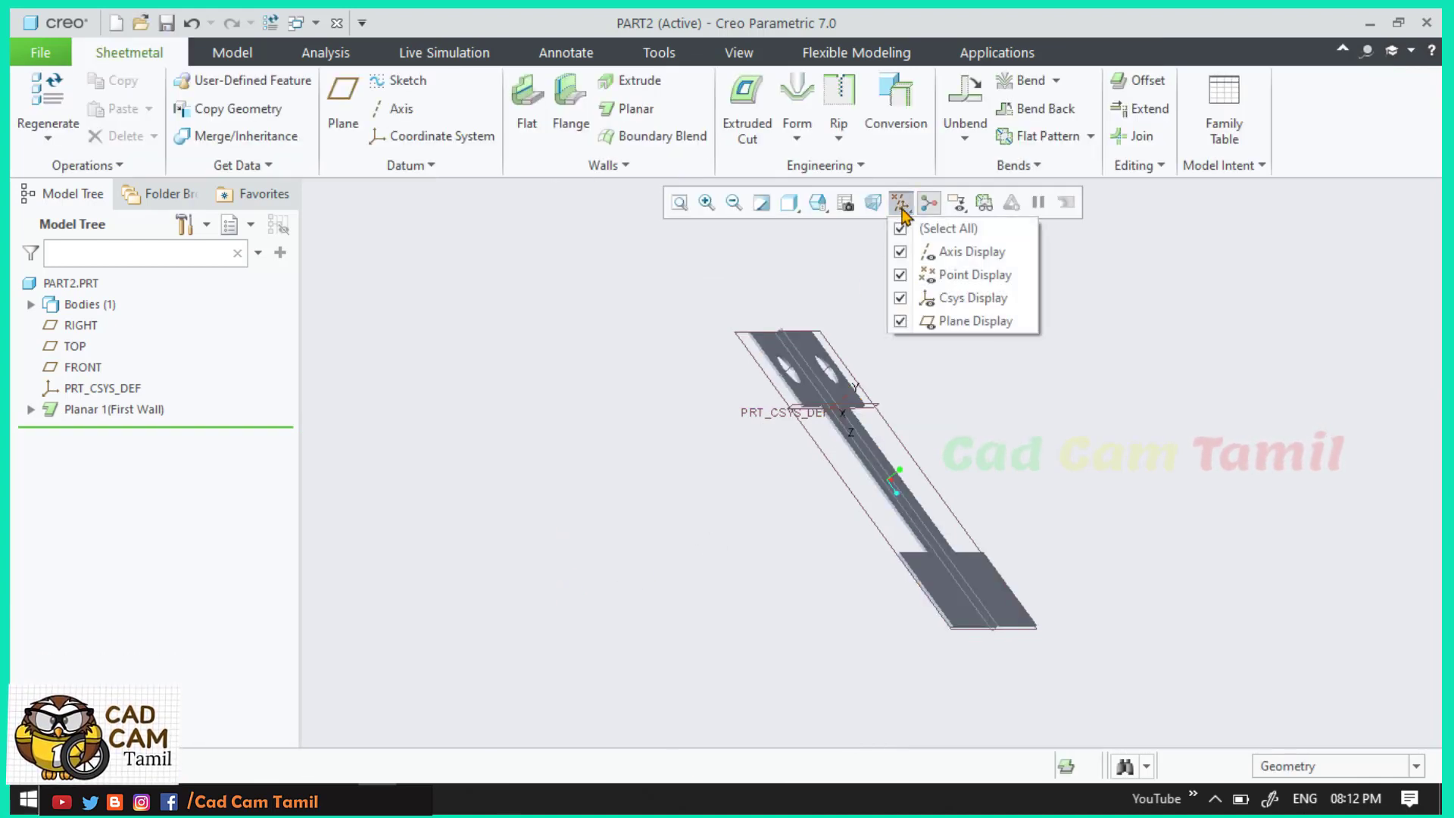
pyautogui.click(900, 235)
pyautogui.click(929, 204)
# Step: Start a new sketch on the large flat face of the first wall using the default orientation
pyautogui.moveTo(1060, 333)
pyautogui.mouseDown(button='middle')
pyautogui.moveTo(896, 445)
pyautogui.moveTo(907, 428)
pyautogui.mouseUp(button='middle')
pyautogui.moveTo(942, 434)
pyautogui.mouseDown(button='middle')
pyautogui.moveTo(973, 441)
pyautogui.moveTo(656, 552)
pyautogui.moveTo(836, 438)
pyautogui.mouseUp(button='middle')
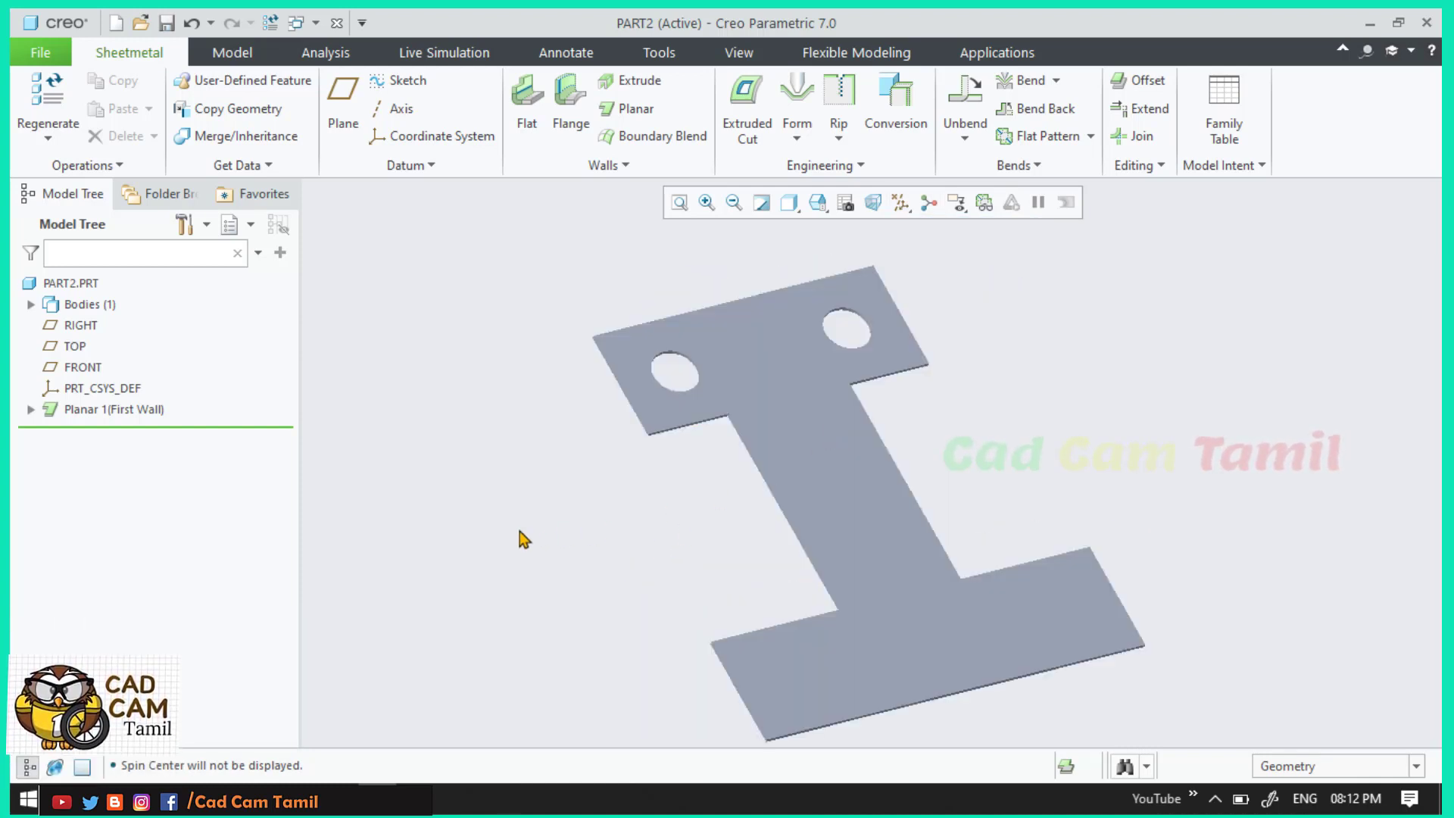
pyautogui.scroll(1, 519, 531)
pyautogui.scroll(-1, 835, 415)
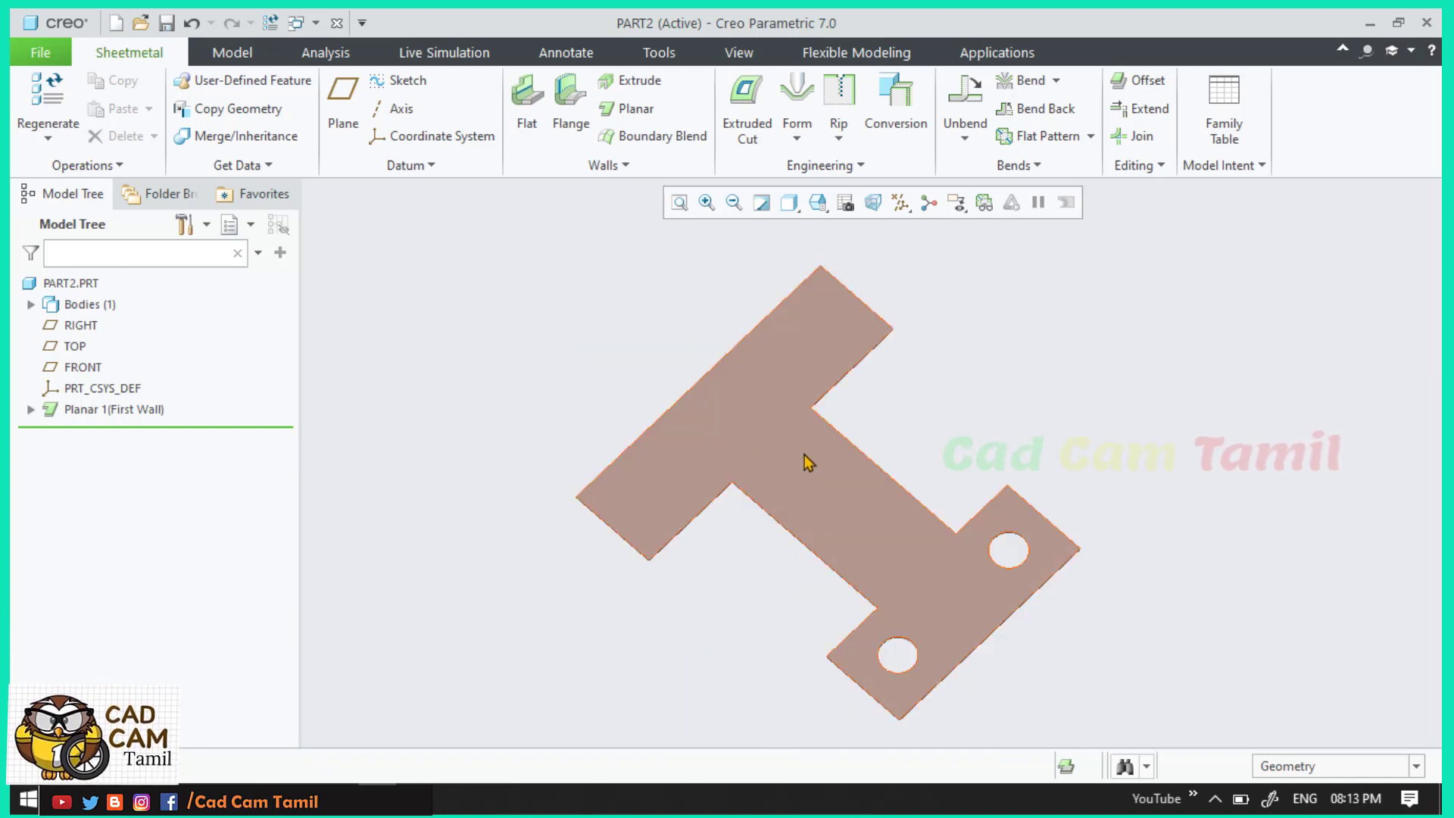
pyautogui.click(399, 81)
pyautogui.click(744, 415)
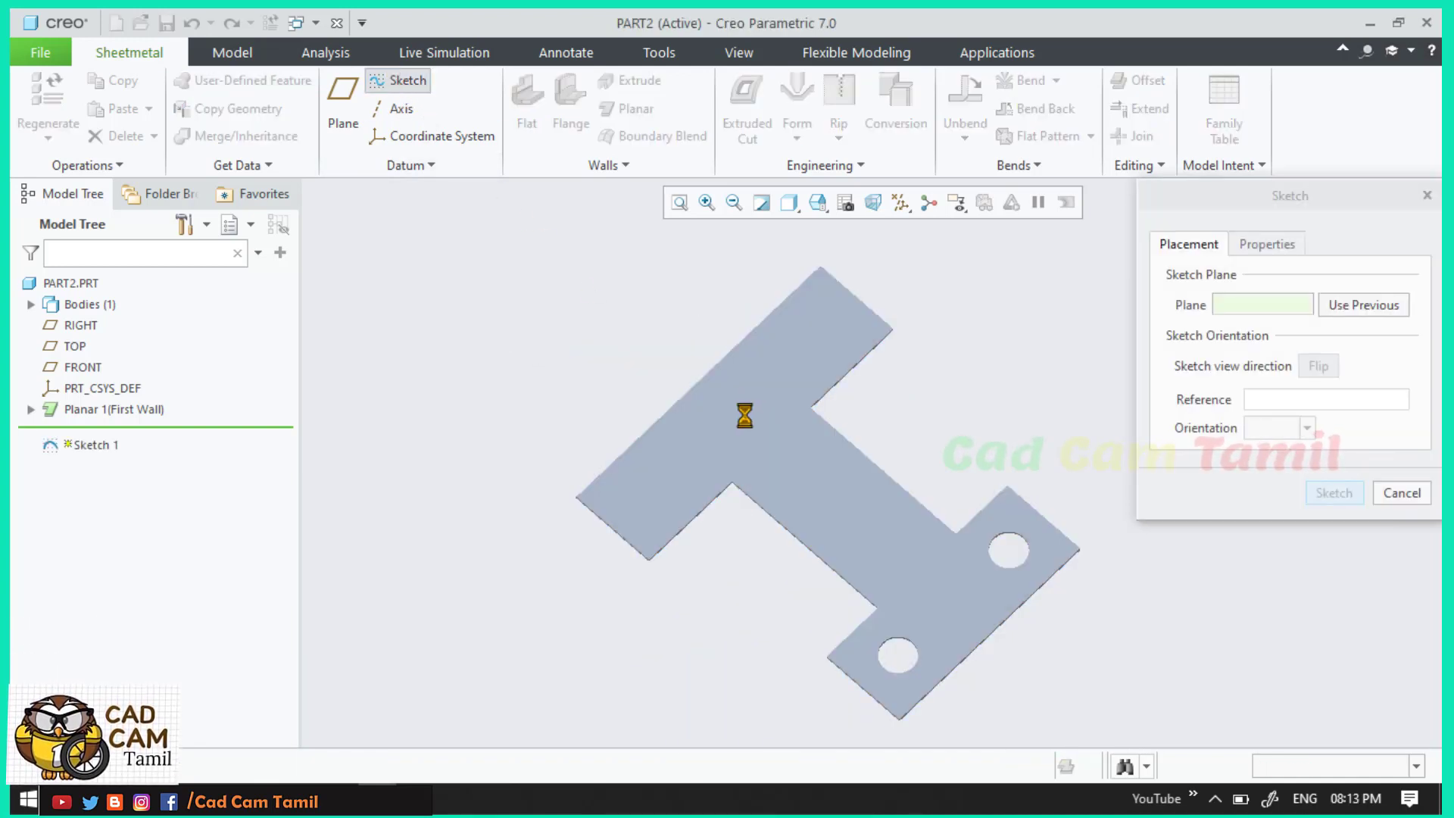
pyautogui.click(1325, 496)
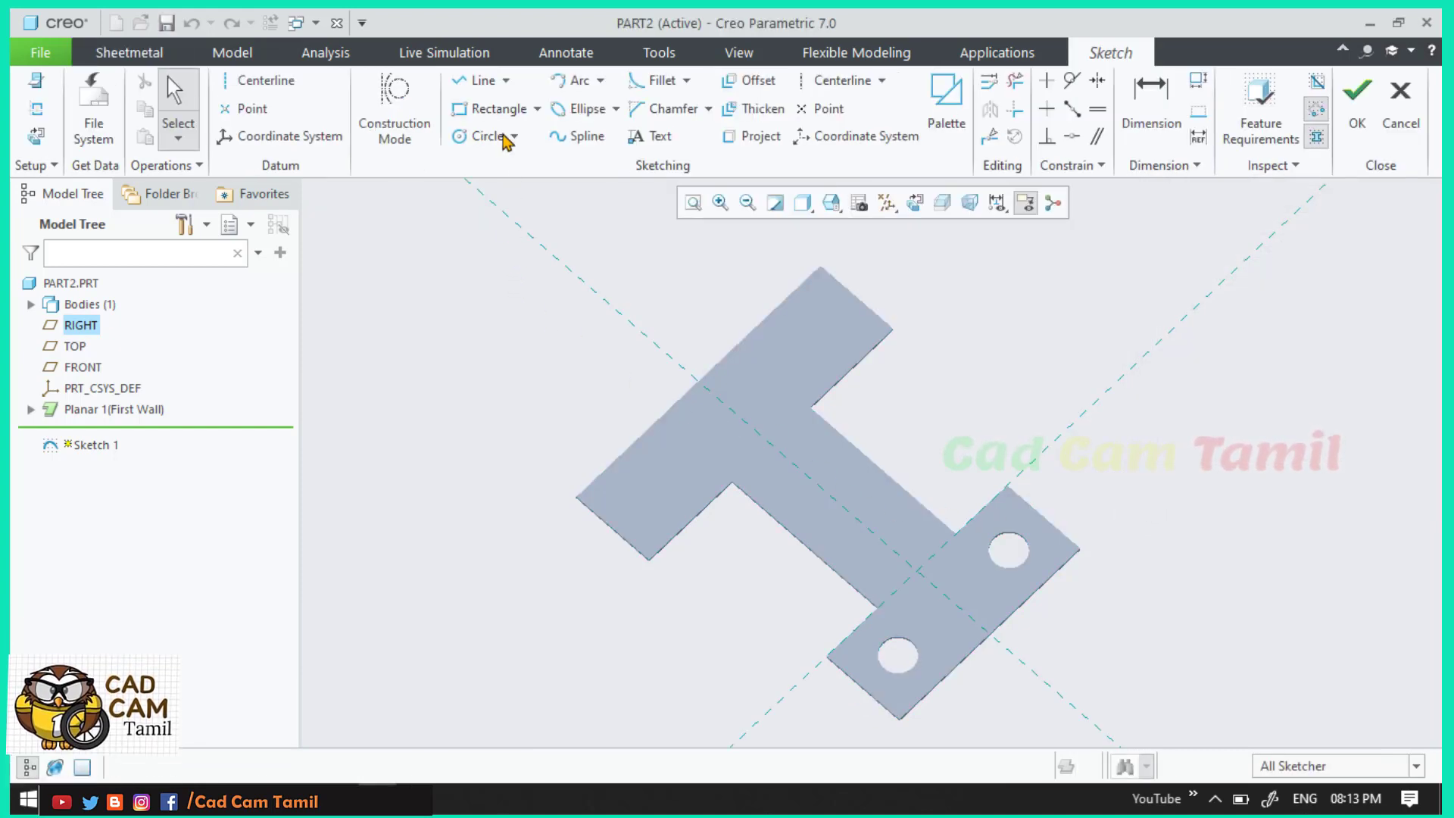
# Step: Sketch a 150 mm line along the centerline from the wide flange's outer edge into the web, and finish the sketch
pyautogui.click(476, 80)
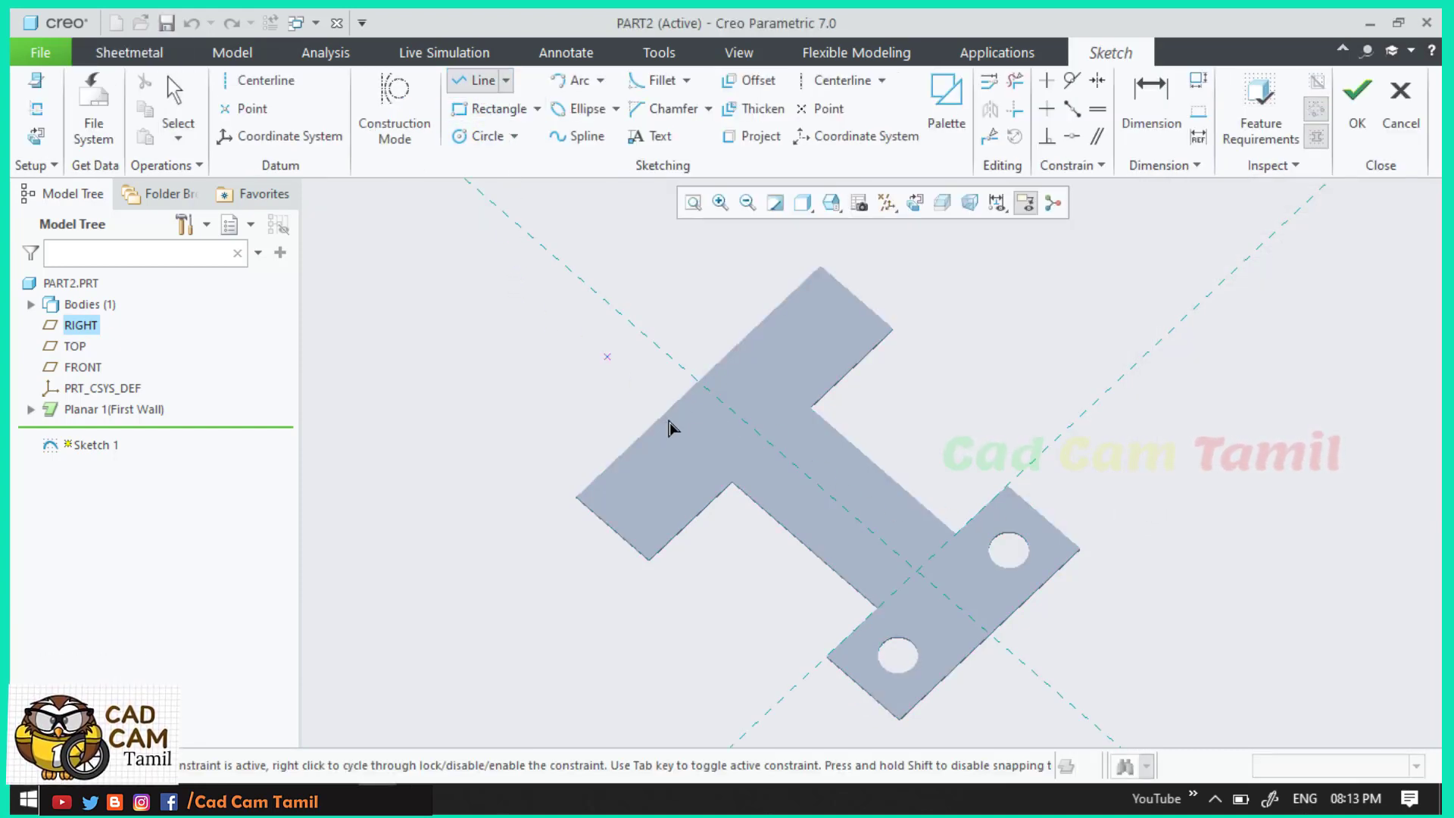
pyautogui.click(698, 383)
pyautogui.middleClick(966, 378)
pyautogui.middleClick(966, 378)
pyautogui.scroll(3, 719, 371)
pyautogui.scroll(-5, 729, 413)
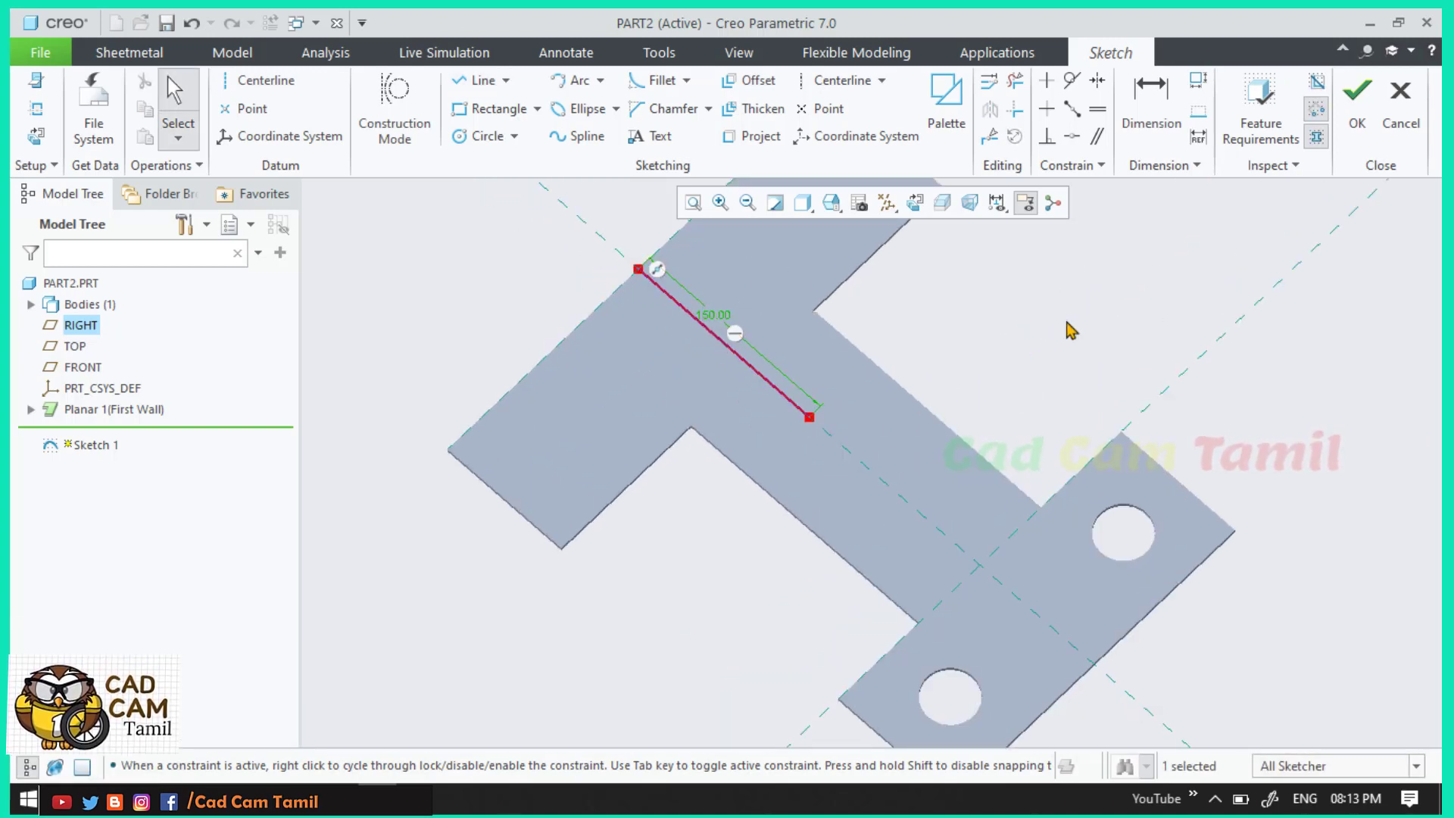
pyautogui.click(1357, 95)
pyautogui.moveTo(802, 481); pyautogui.dragTo(857, 464, button='middle')
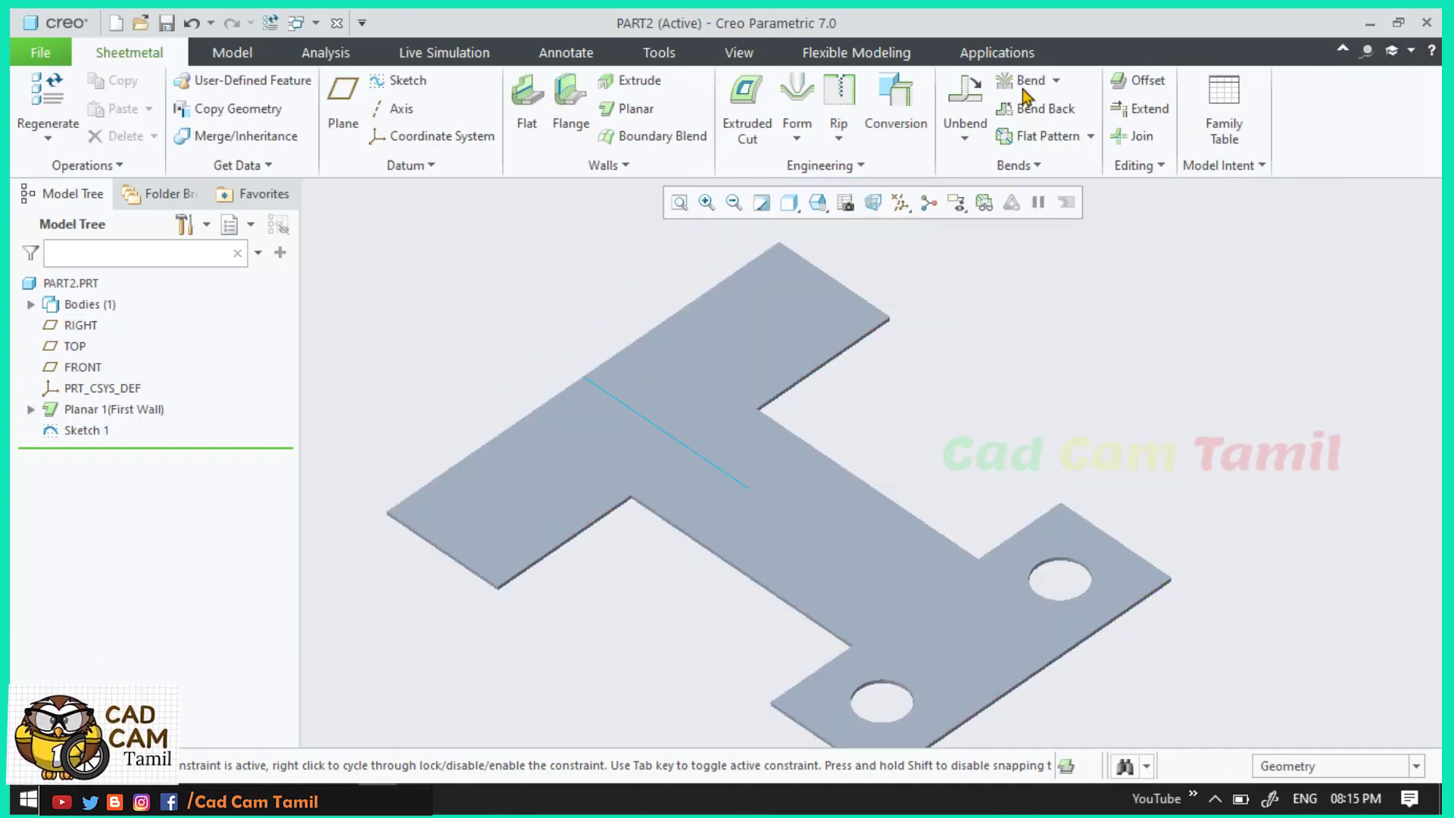
# Step: Start a bend on the first wall along the sketched centerline and flip its direction so the material bends upward
pyautogui.click(1027, 85)
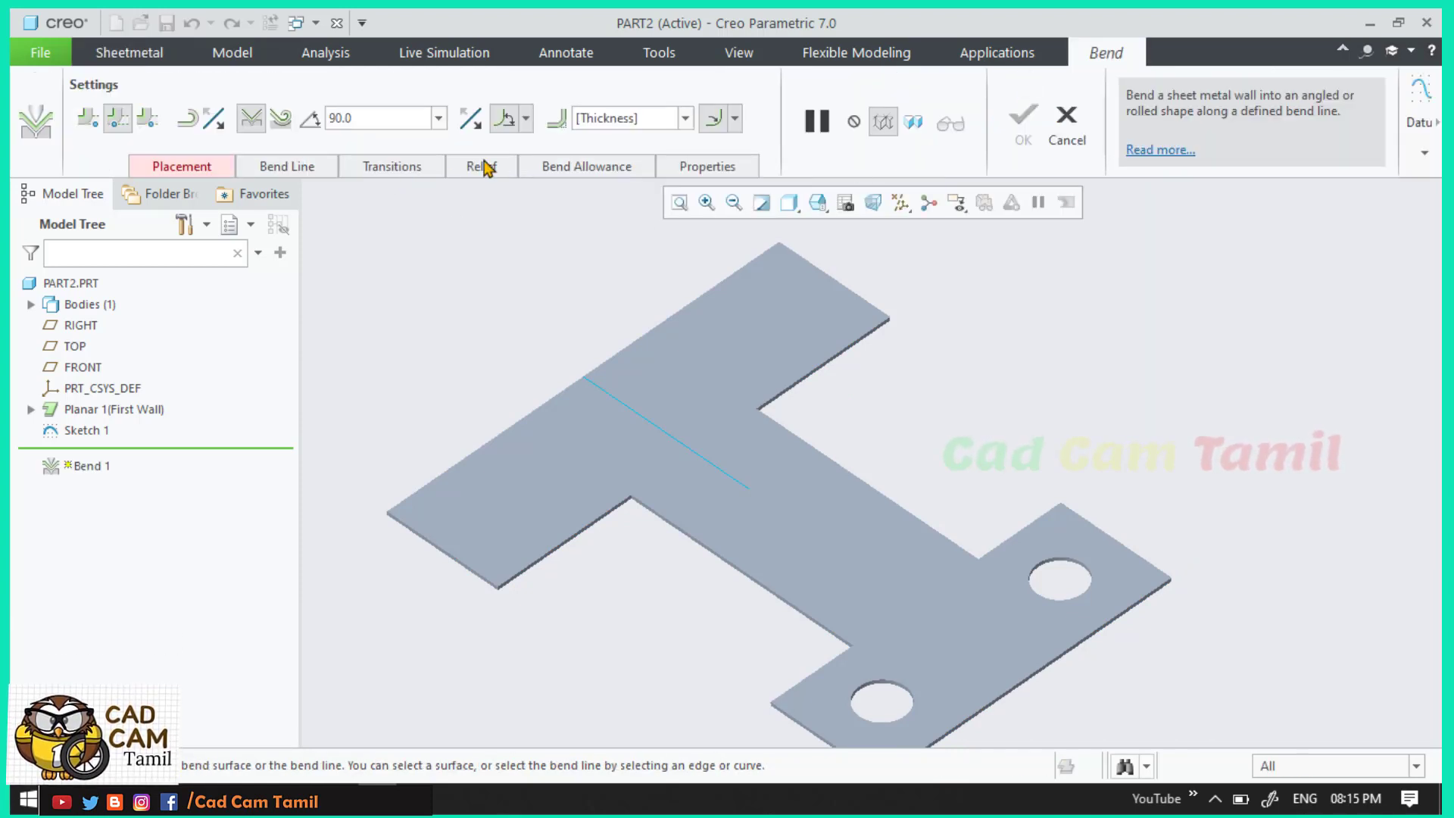
pyautogui.click(229, 165)
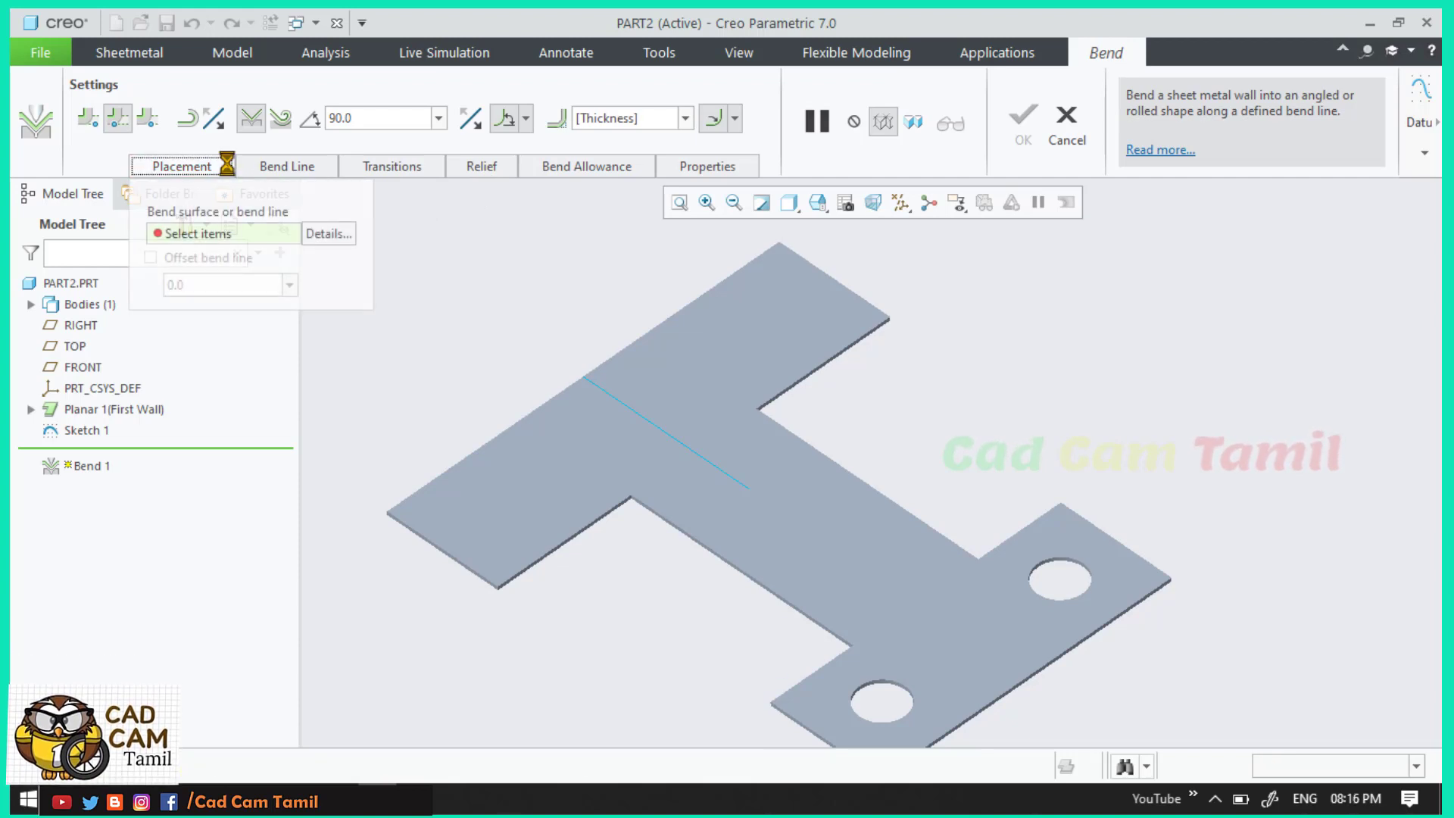
pyautogui.click(659, 434)
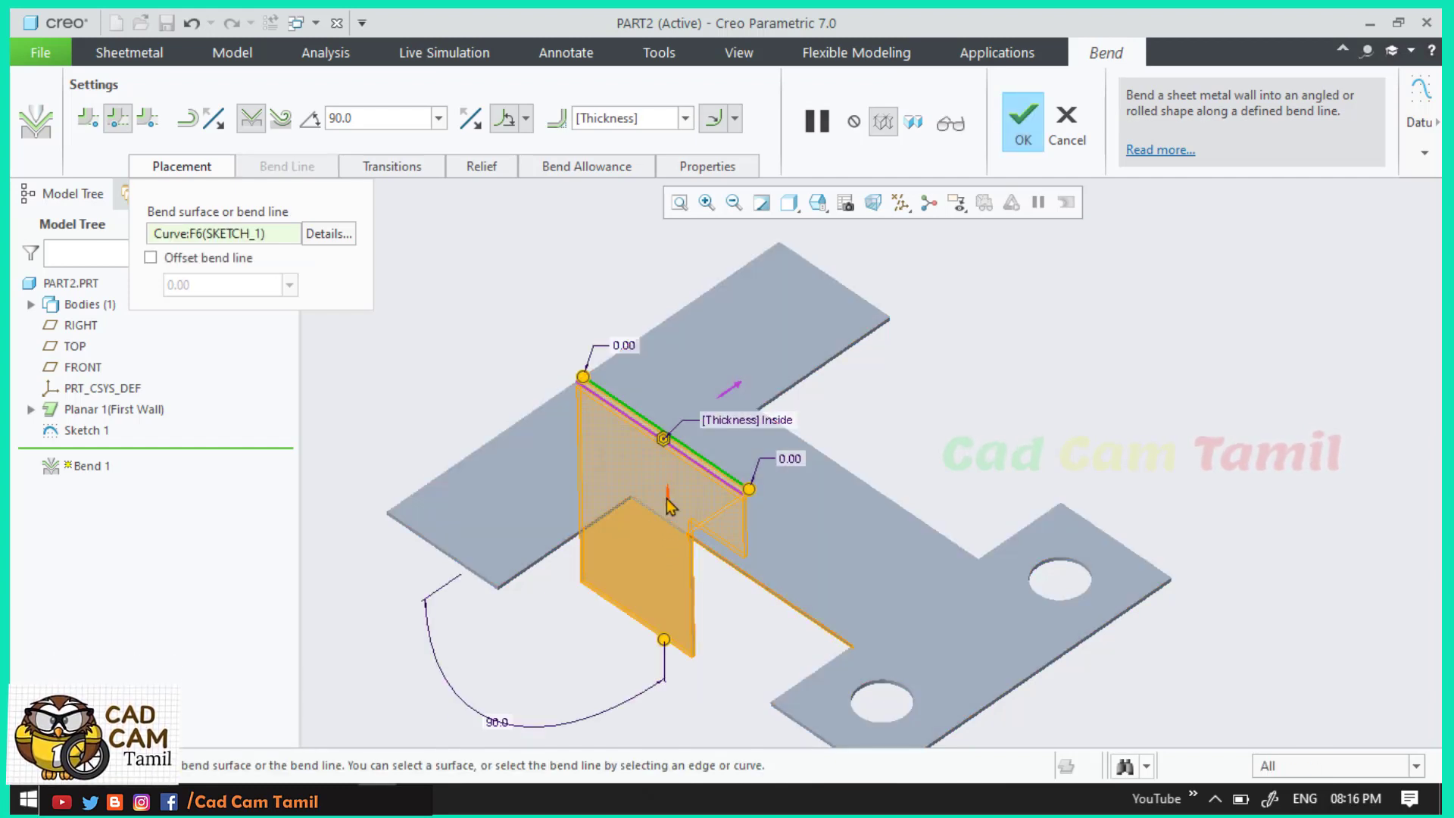
pyautogui.click(667, 498)
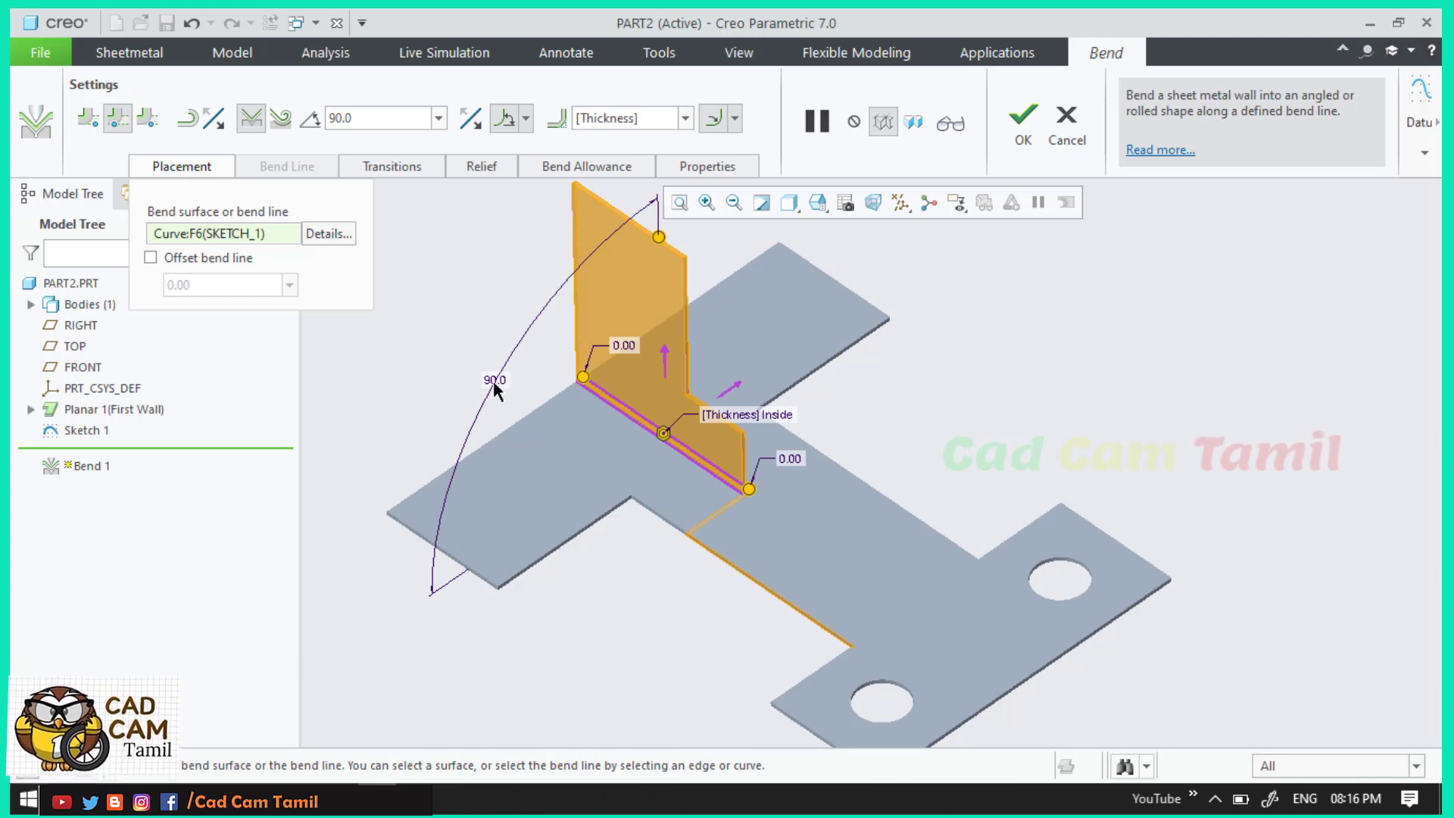
# Step: Switch the bend to a rolled type and set its inside radius to 50 mm
pyautogui.click(280, 119)
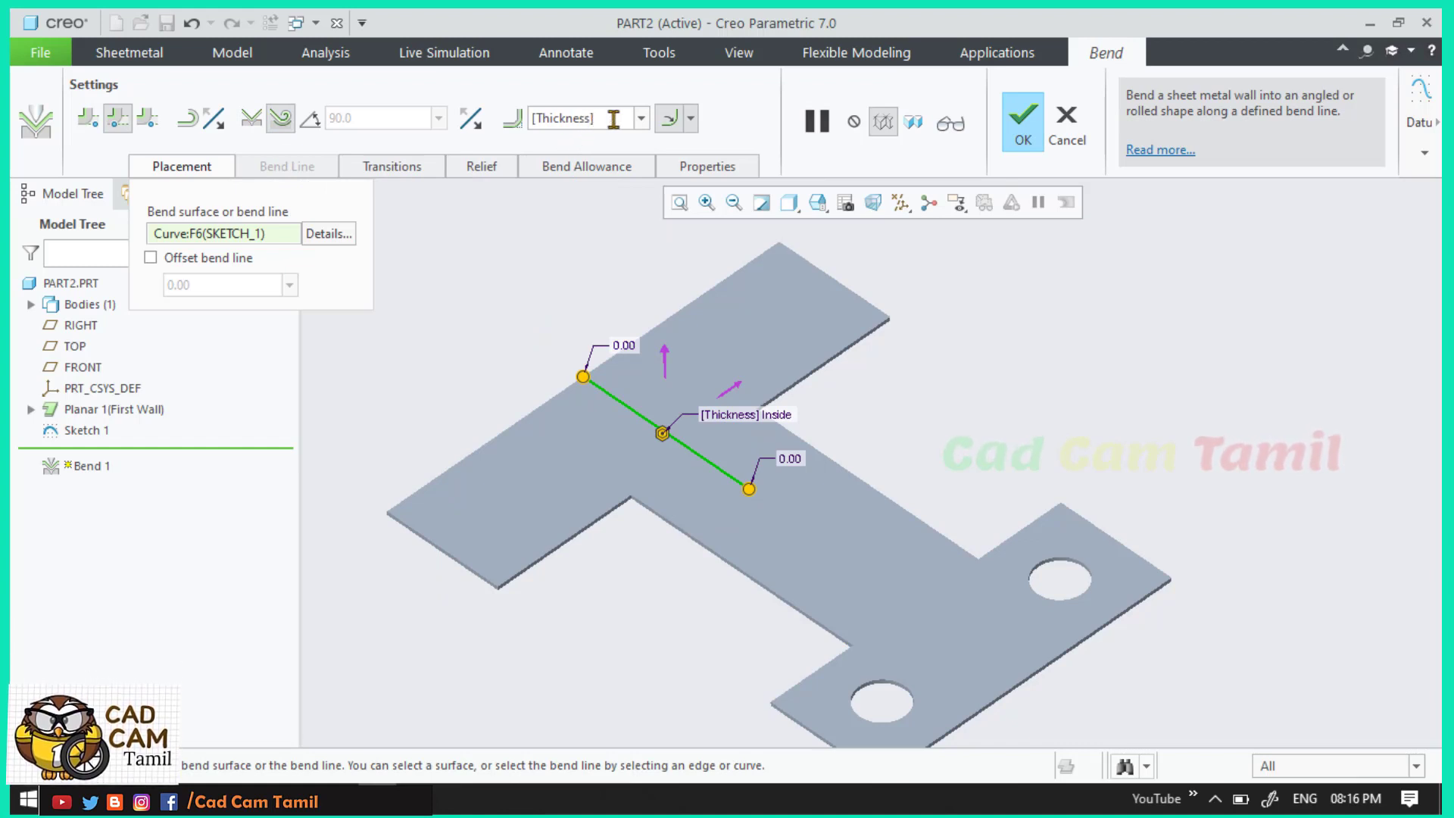
pyautogui.click(582, 176)
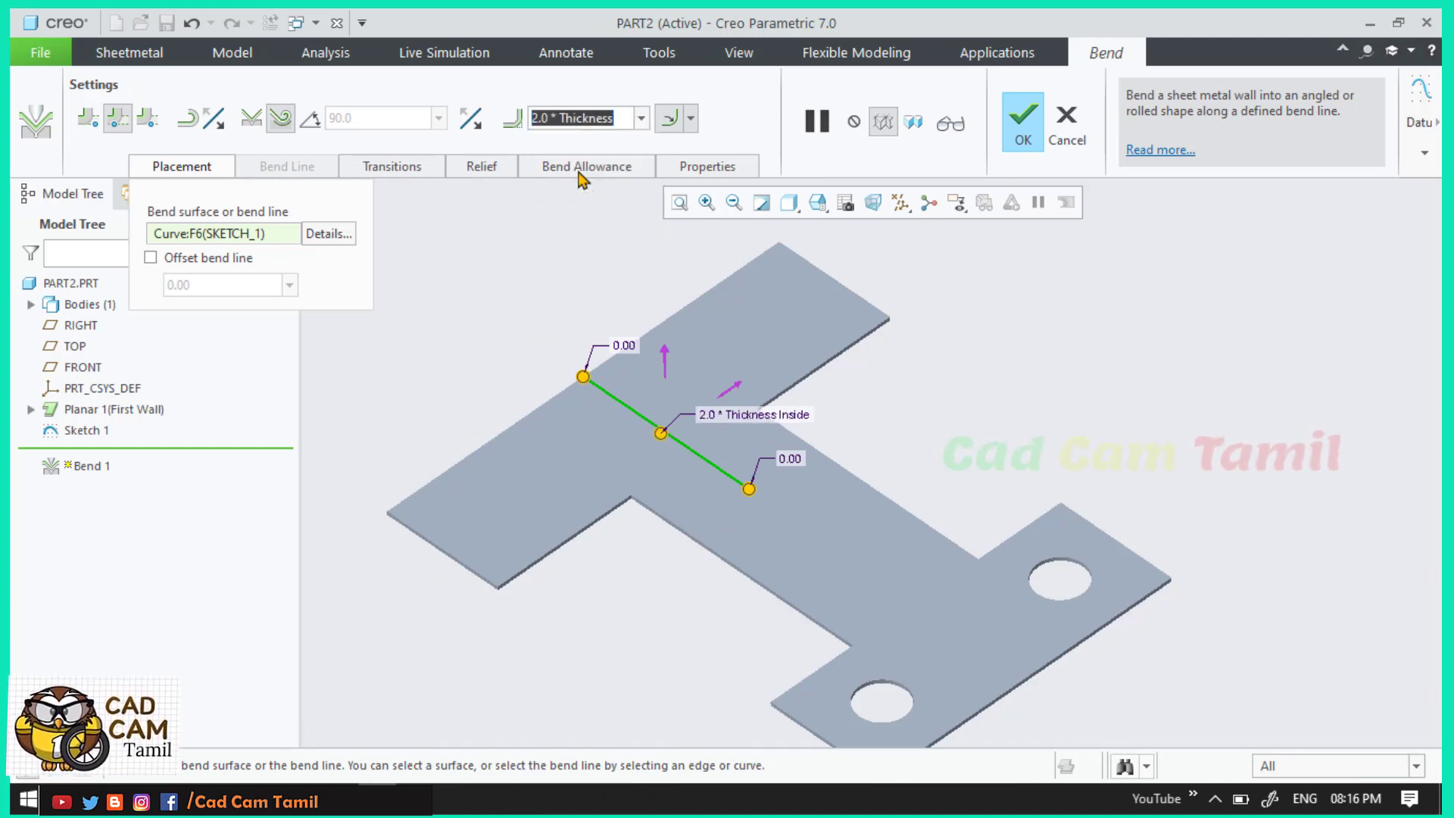
pyautogui.write('50')
pyautogui.press('Return')
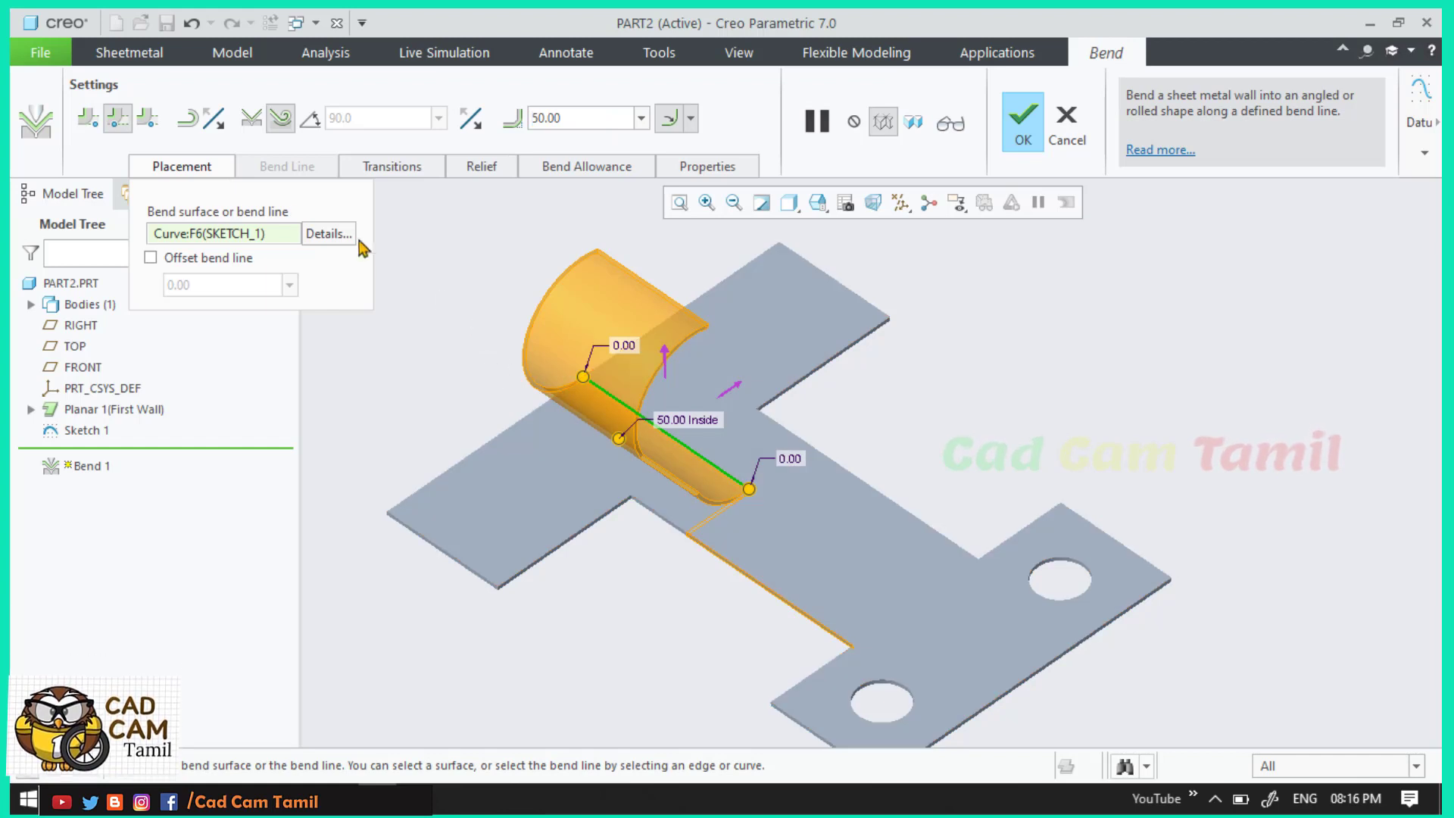
# Step: Bend the material on both sides of the bend line and set the inside radius to 70 mm
pyautogui.click(216, 165)
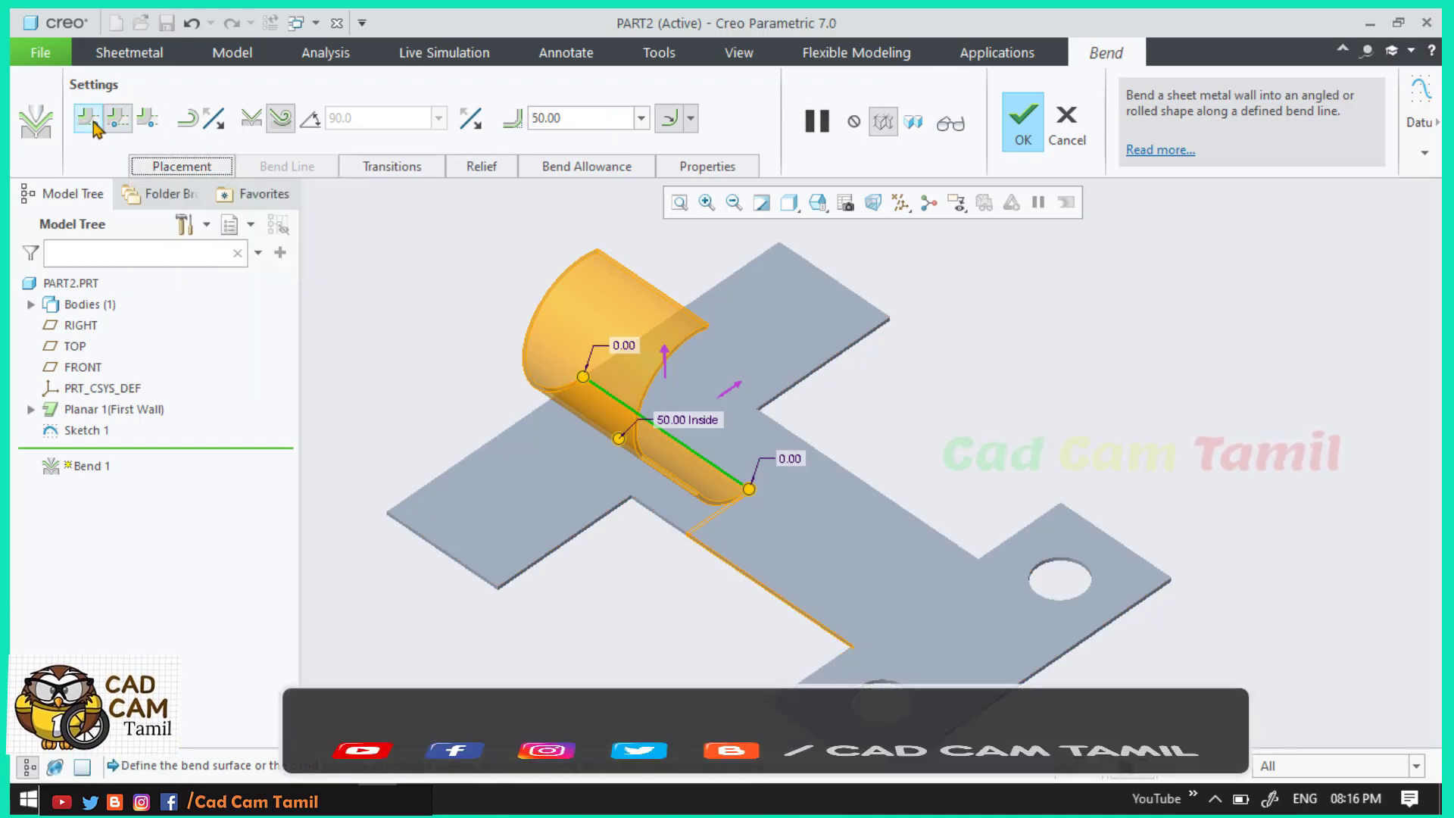
pyautogui.click(118, 121)
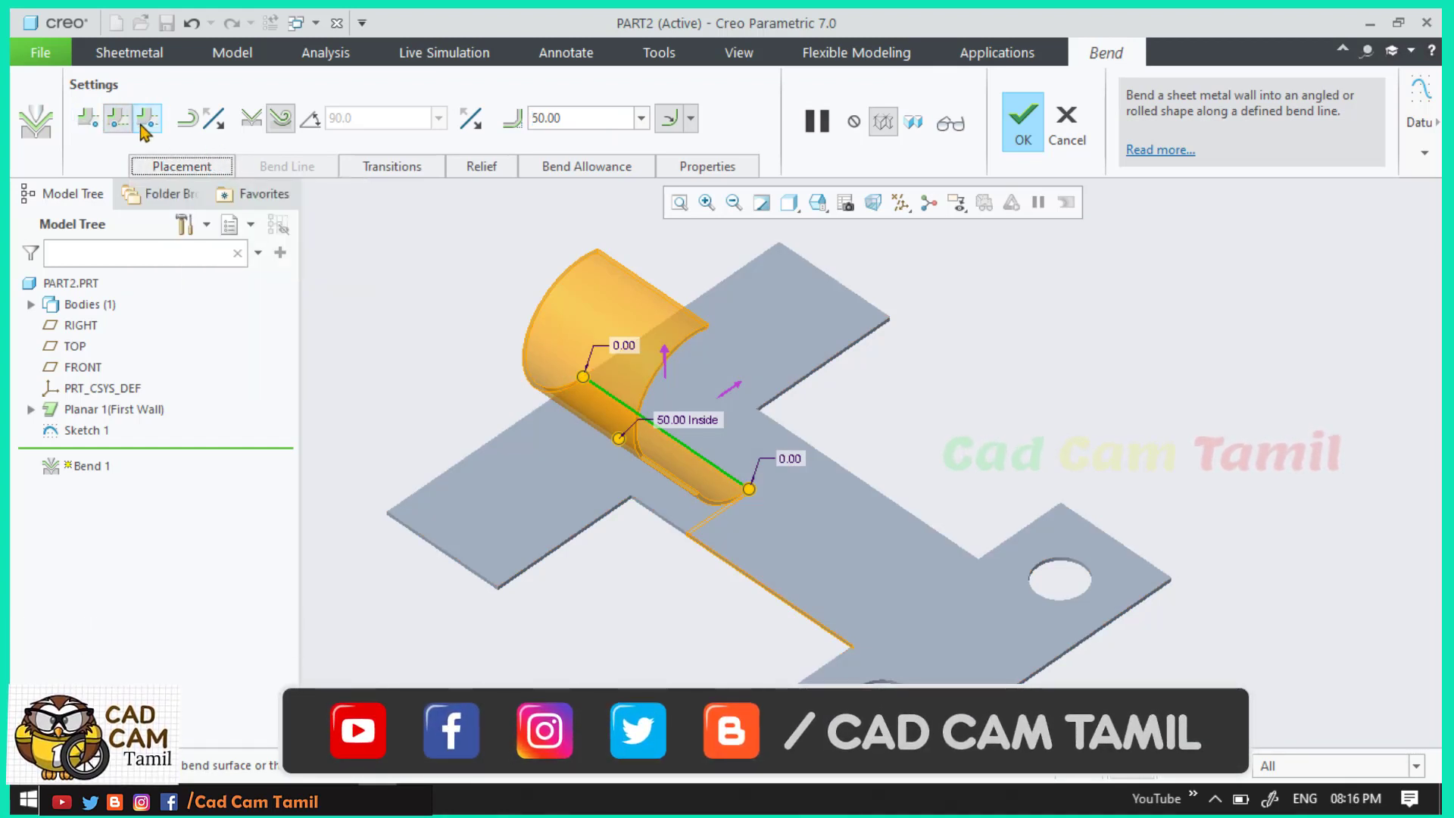
pyautogui.click(148, 119)
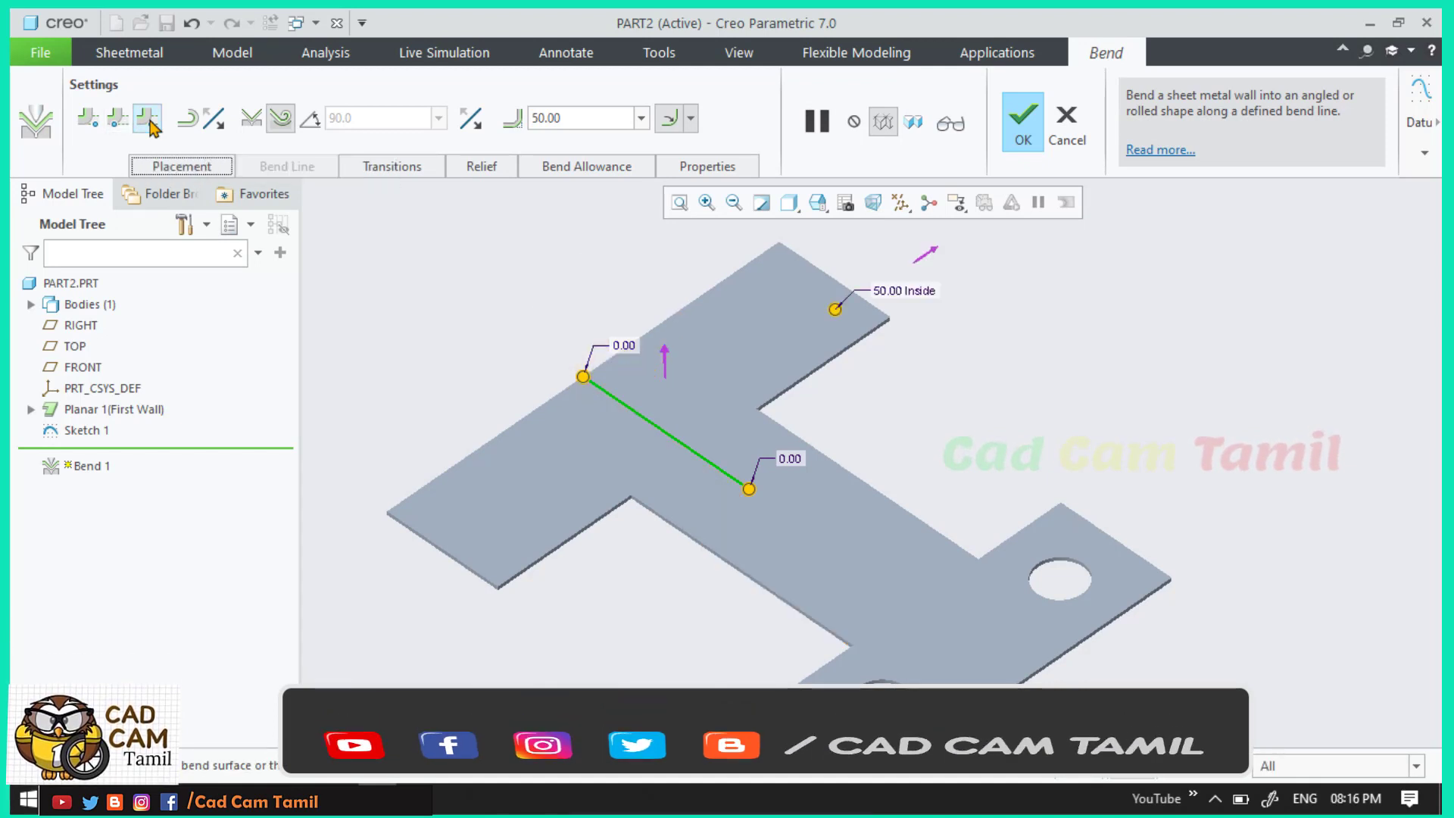
pyautogui.doubleClick(564, 119)
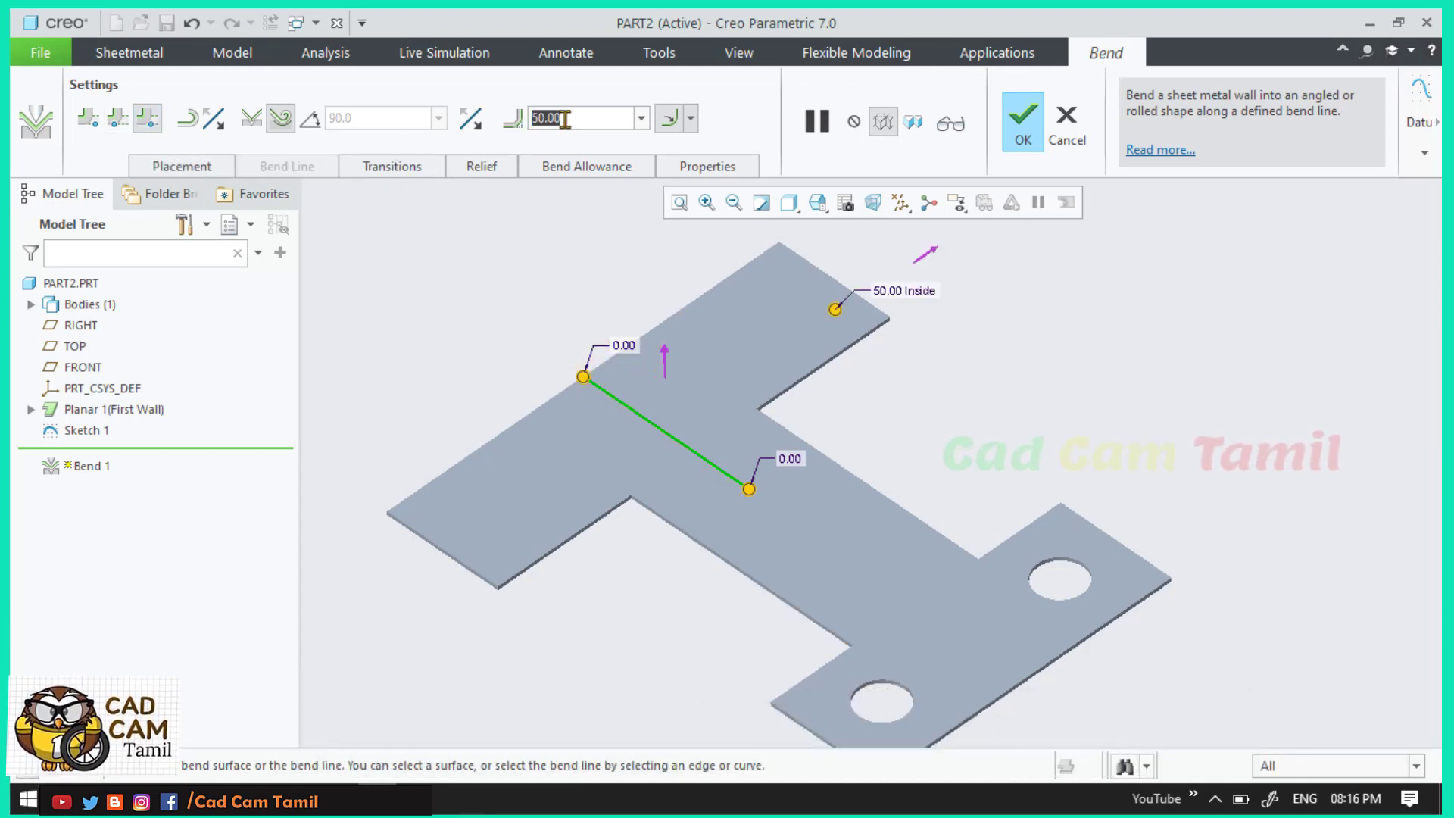
pyautogui.write('70')
pyautogui.press('Return')
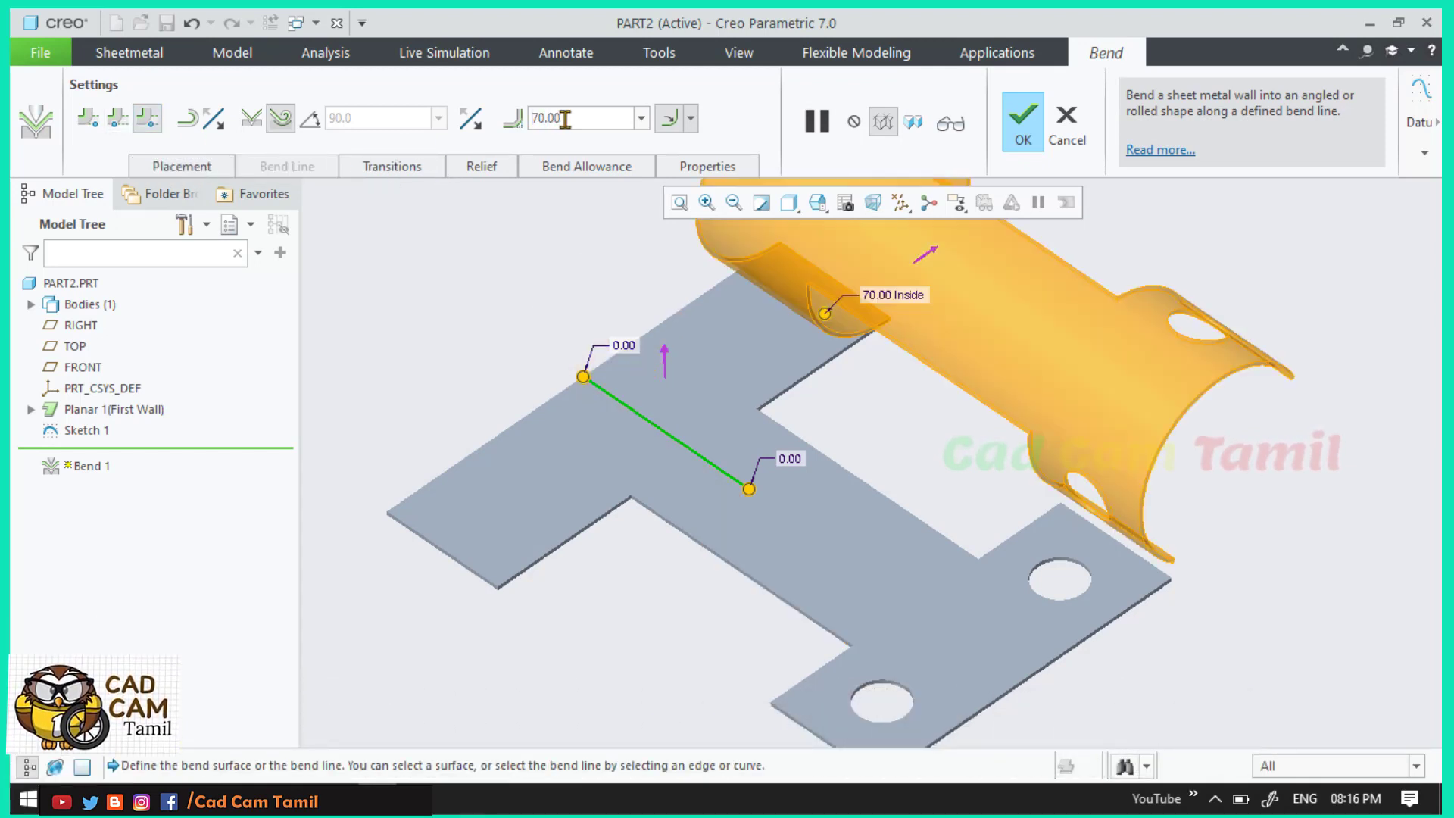
pyautogui.scroll(-1, 759, 505)
pyautogui.scroll(1, 660, 513)
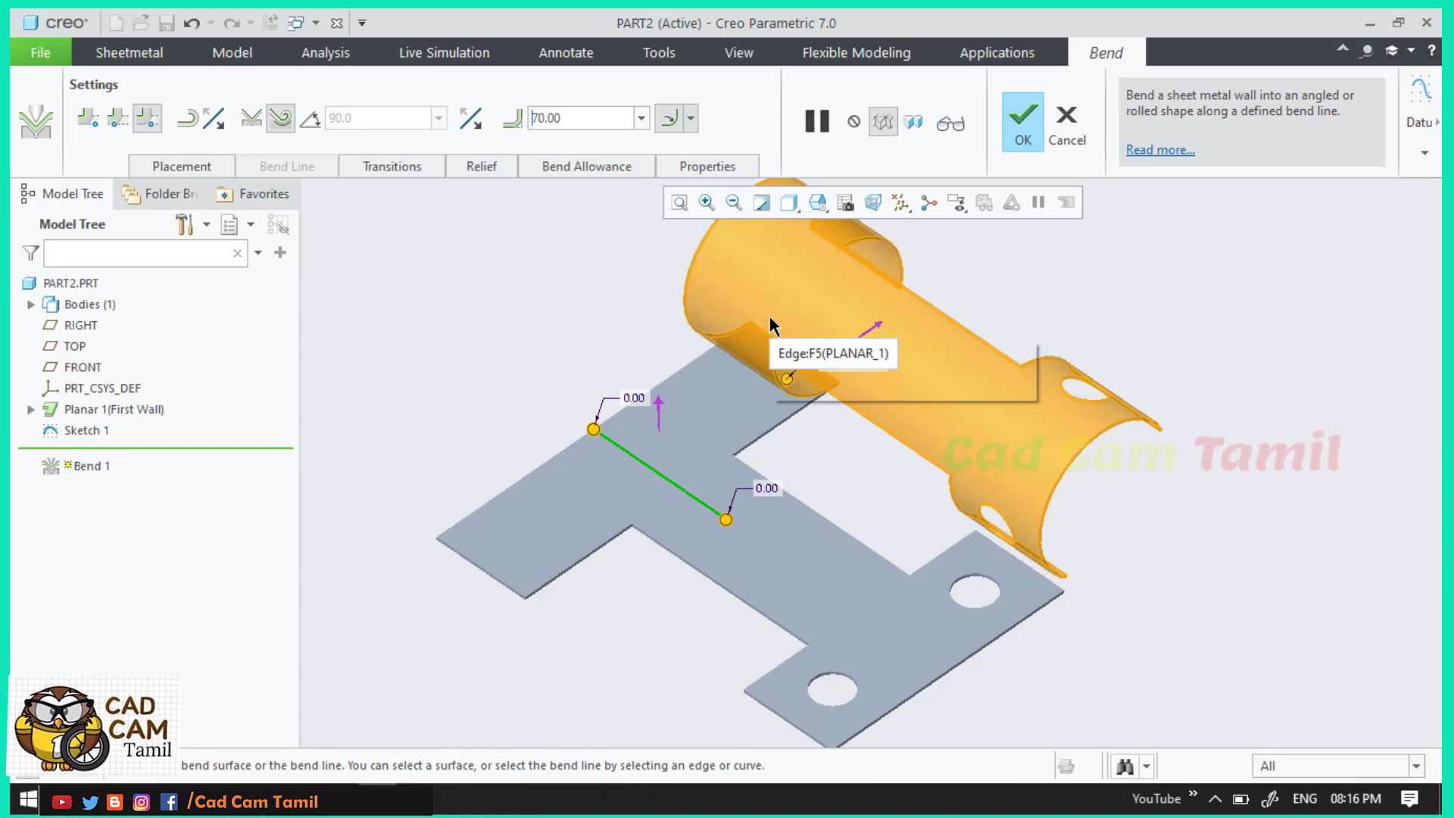
# Step: Start a transition sketch for the bend and draw two parallel lines about 41 mm apart straight across the web, near the wide flange
pyautogui.click(408, 167)
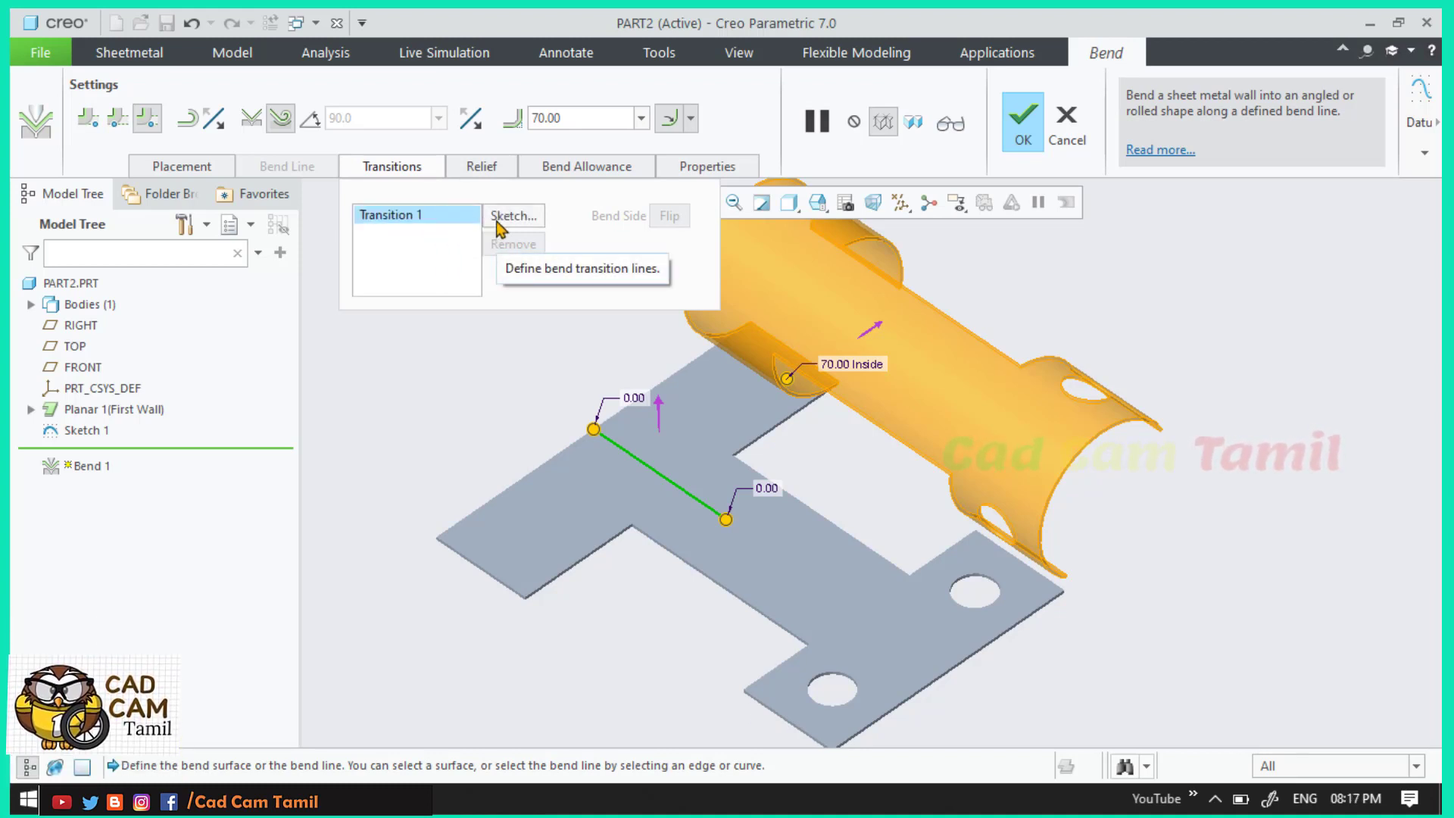
pyautogui.click(498, 225)
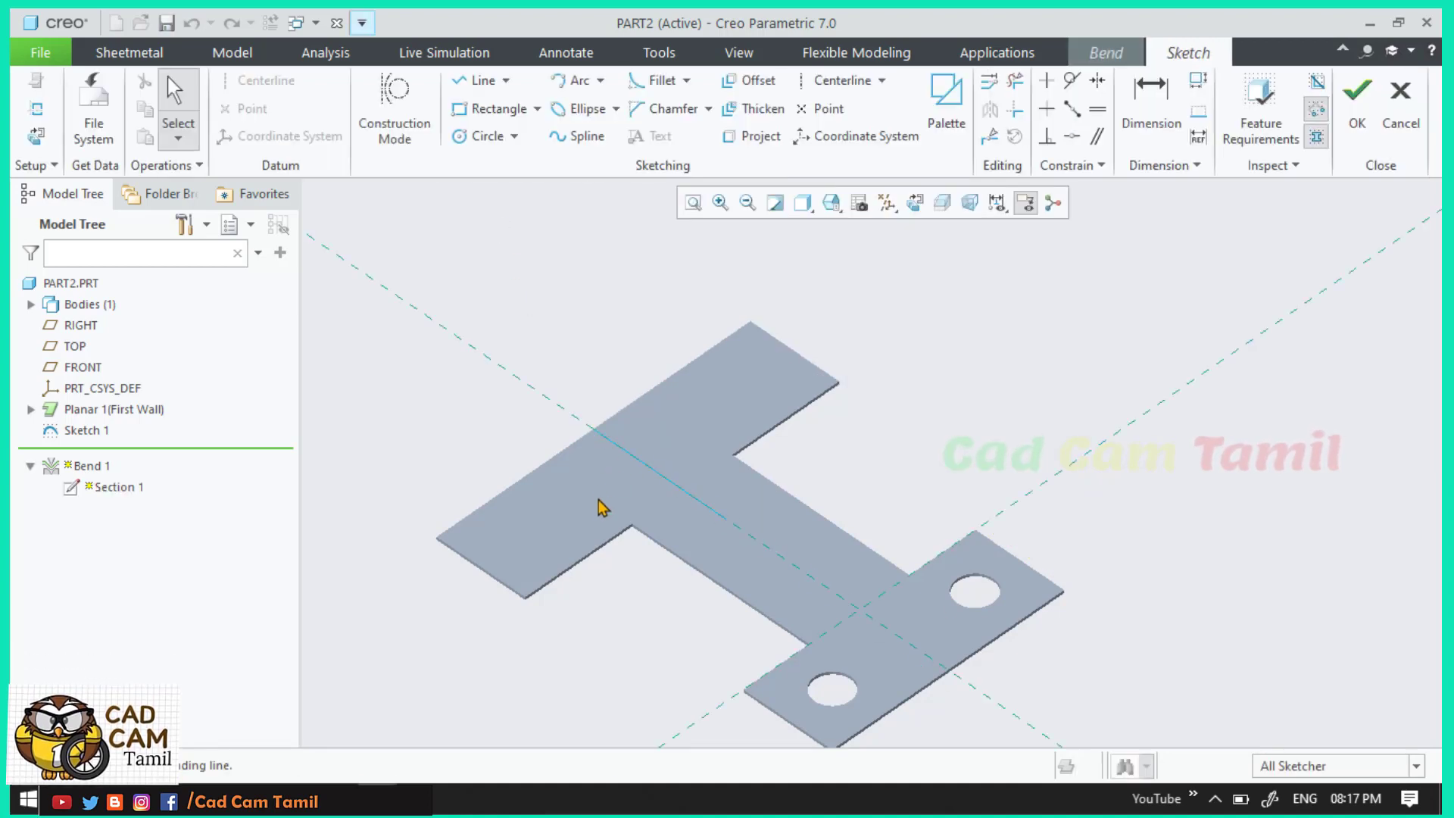
pyautogui.click(916, 202)
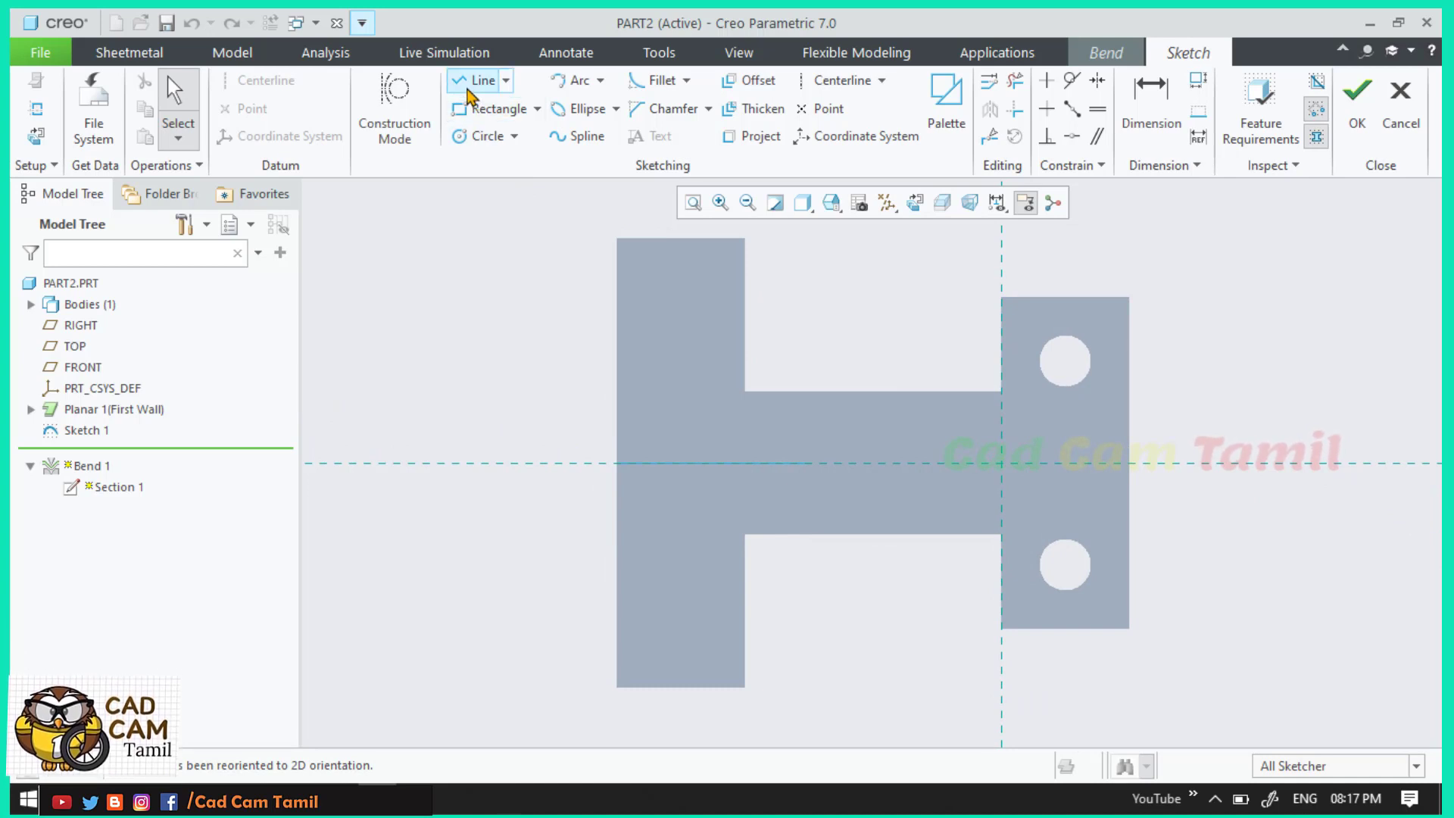
pyautogui.click(470, 85)
pyautogui.click(769, 392)
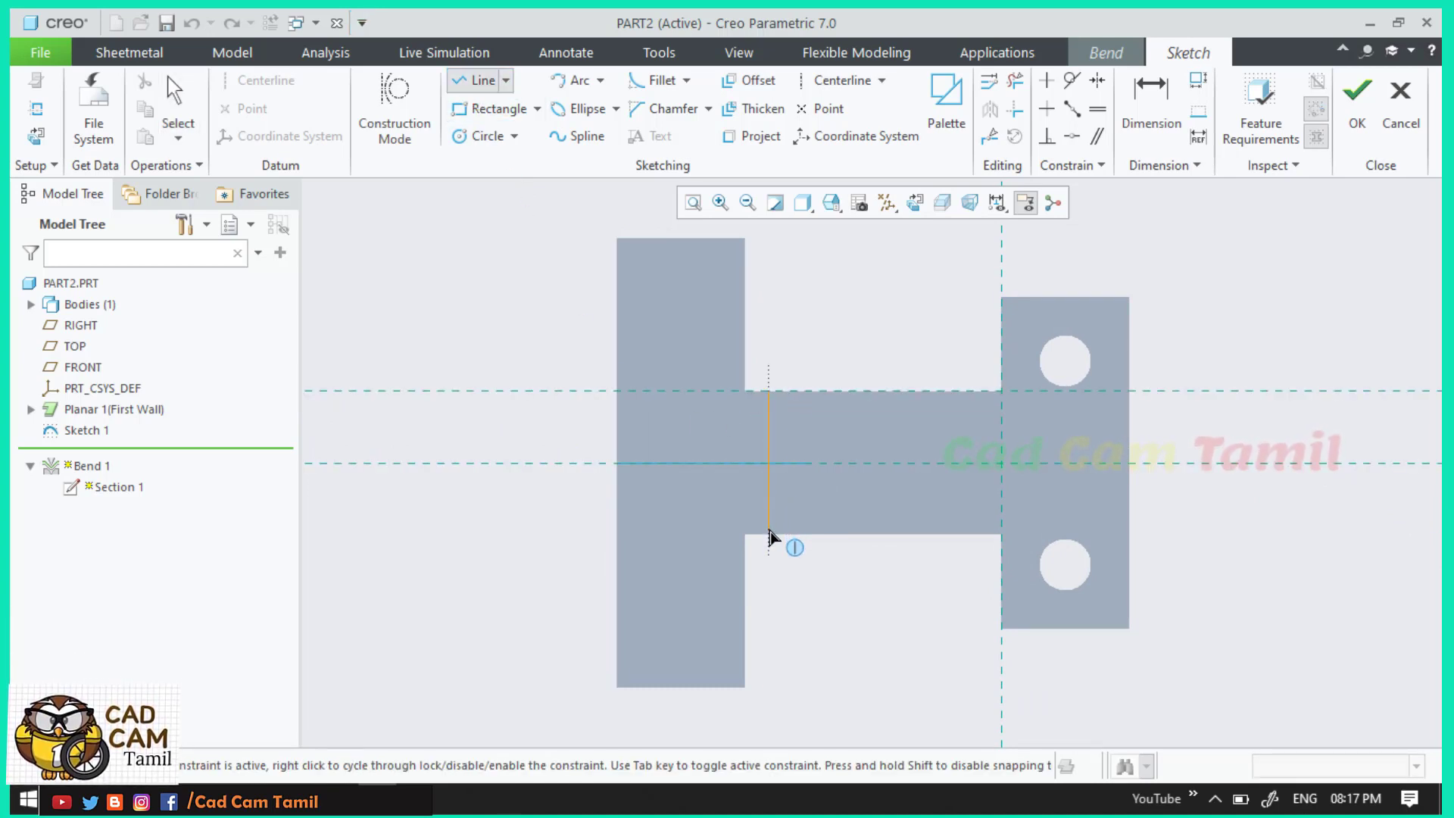
pyautogui.click(769, 535)
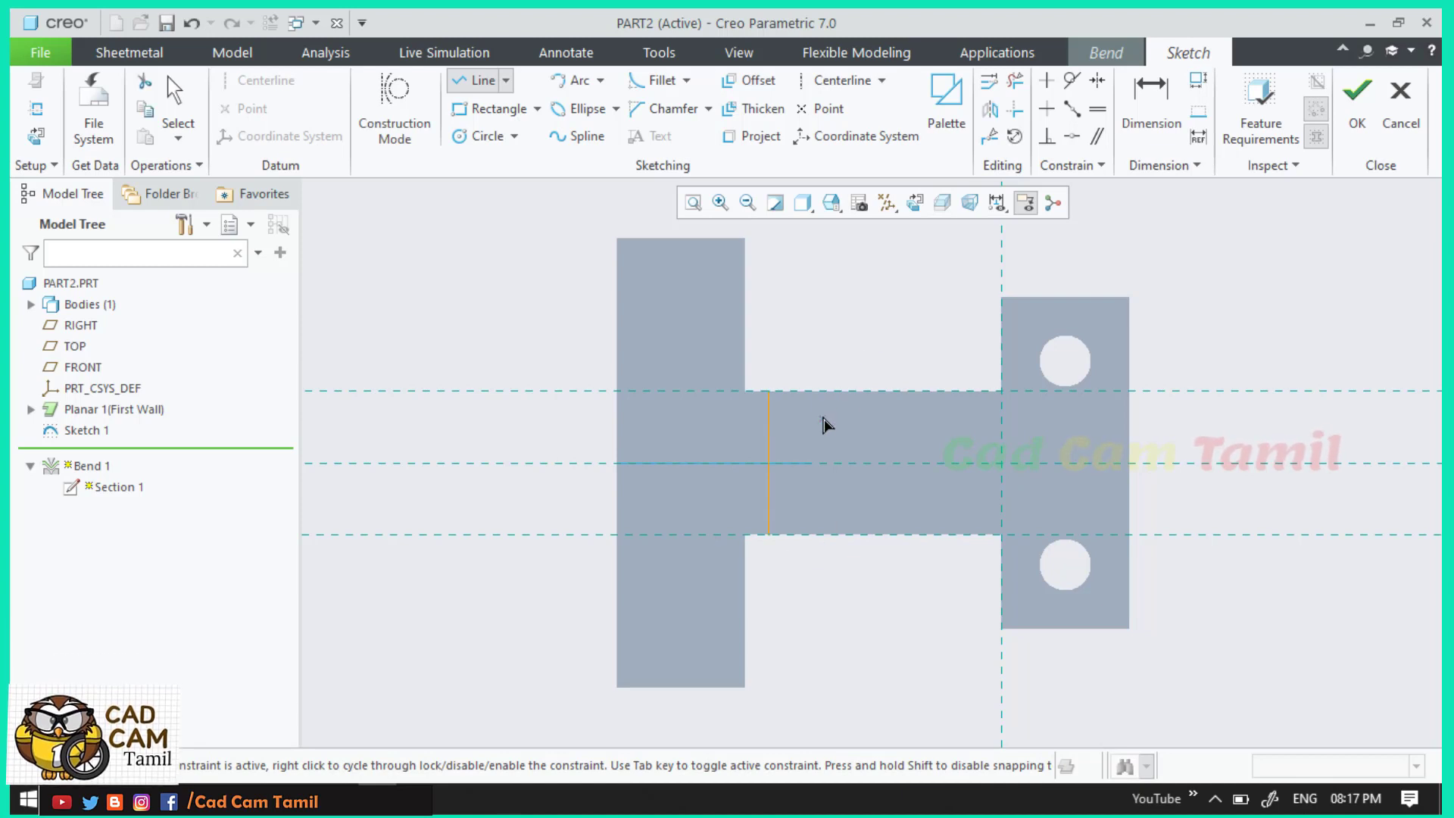
pyautogui.click(821, 535)
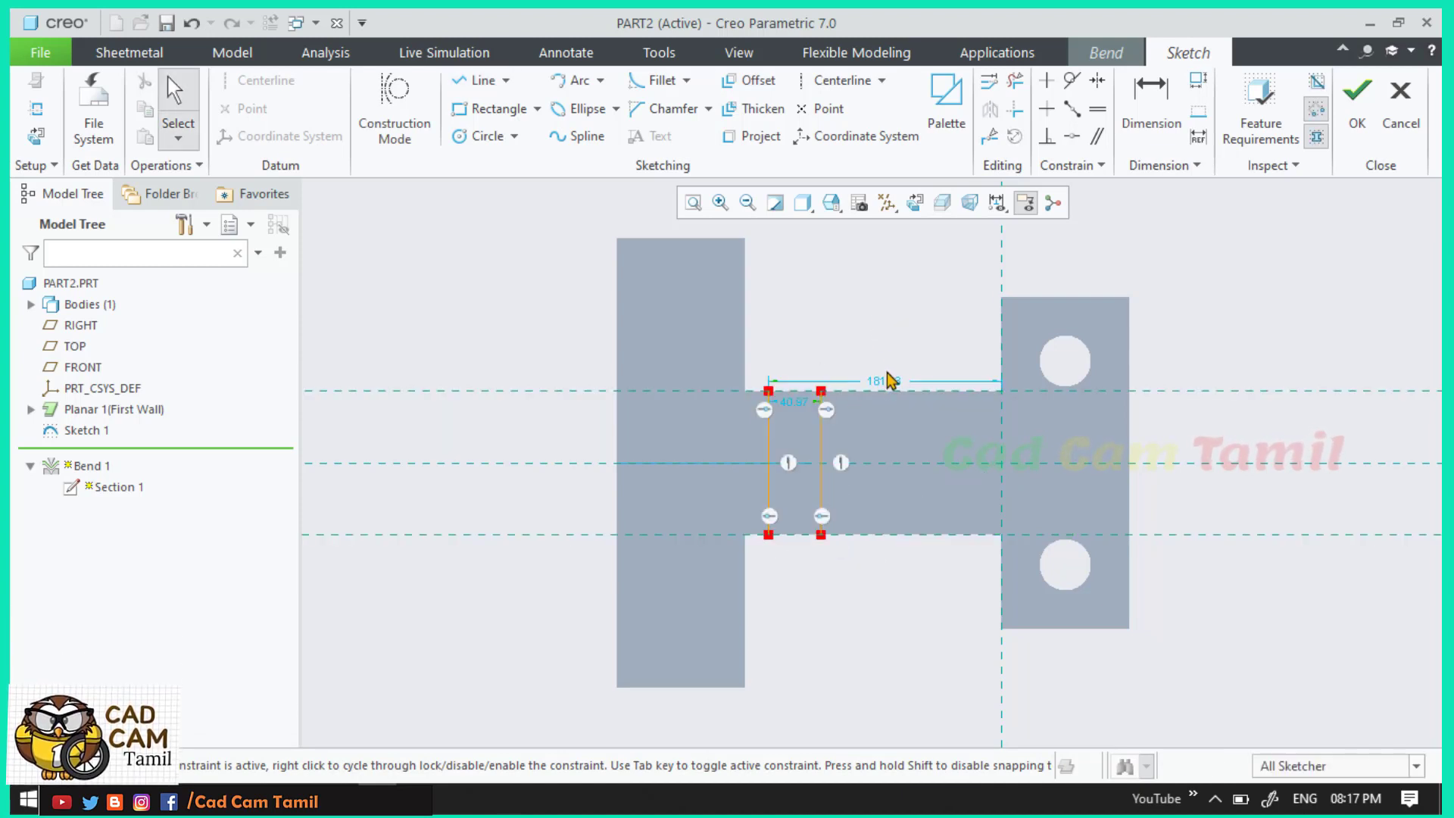
# Step: Set the first transition line 180 mm from the holed flange's inner edge, space the lines 50 mm apart, and finish the sketch
pyautogui.doubleClick(888, 383)
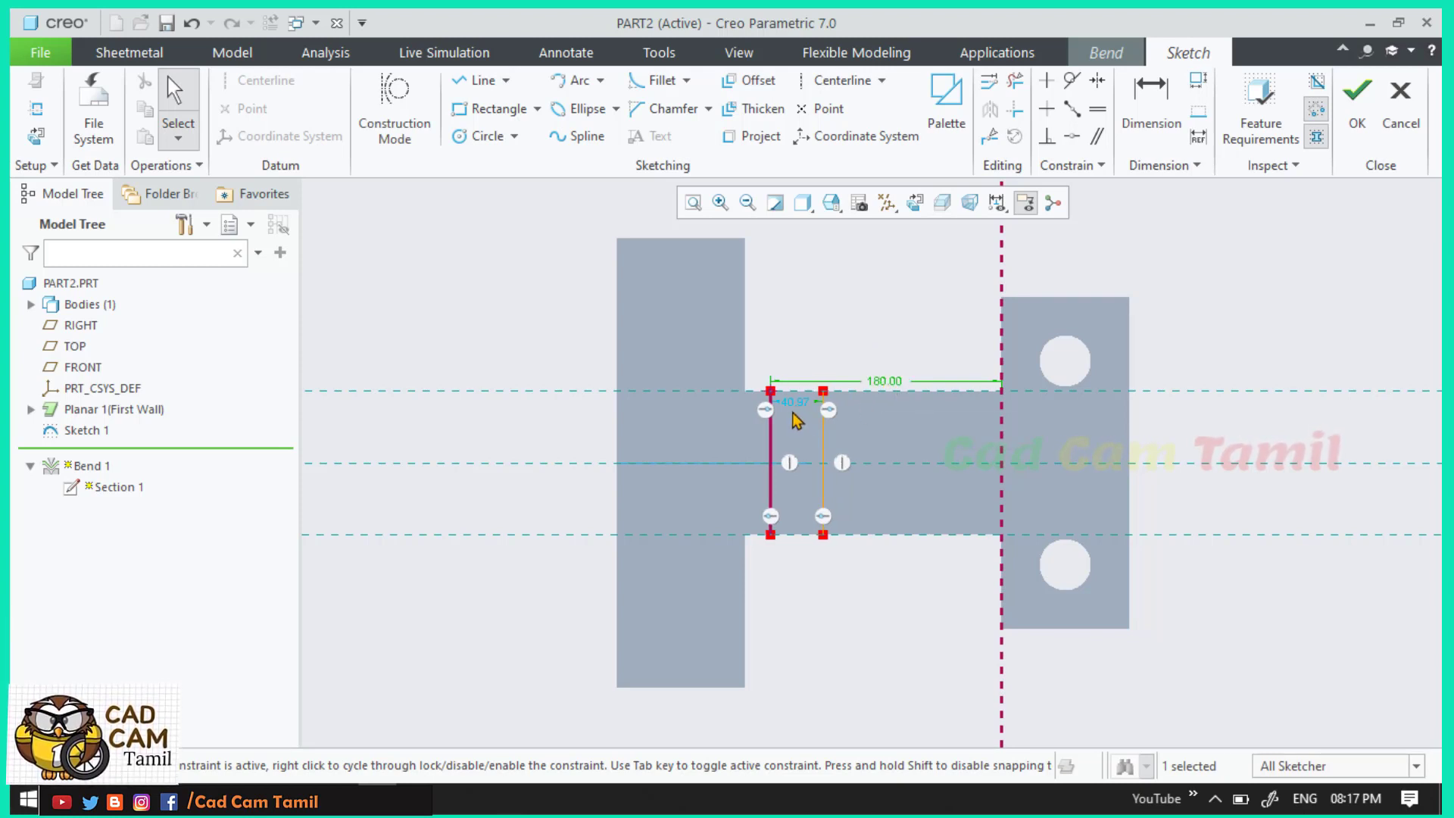
pyautogui.write('50')
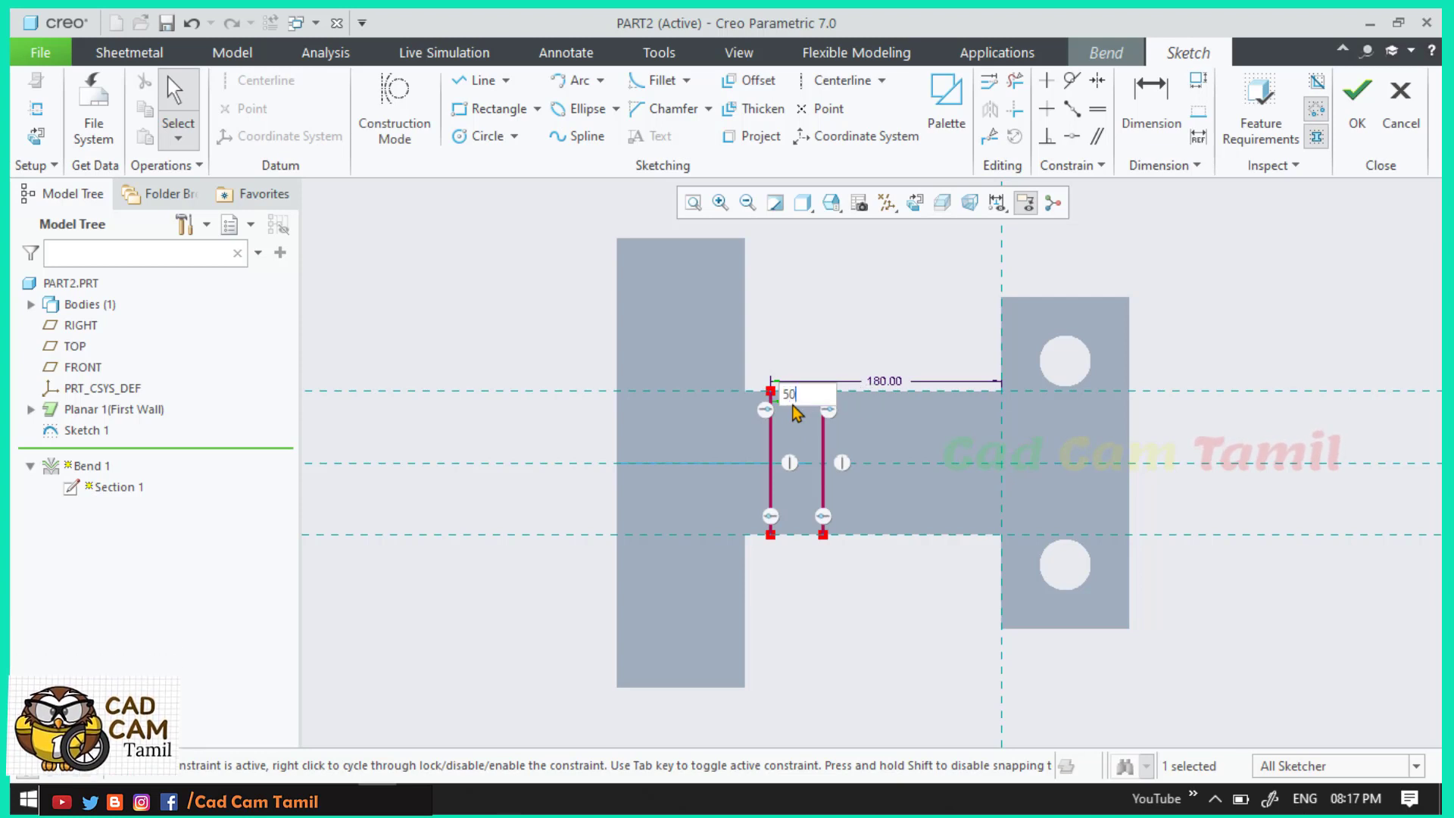
pyautogui.press('Return')
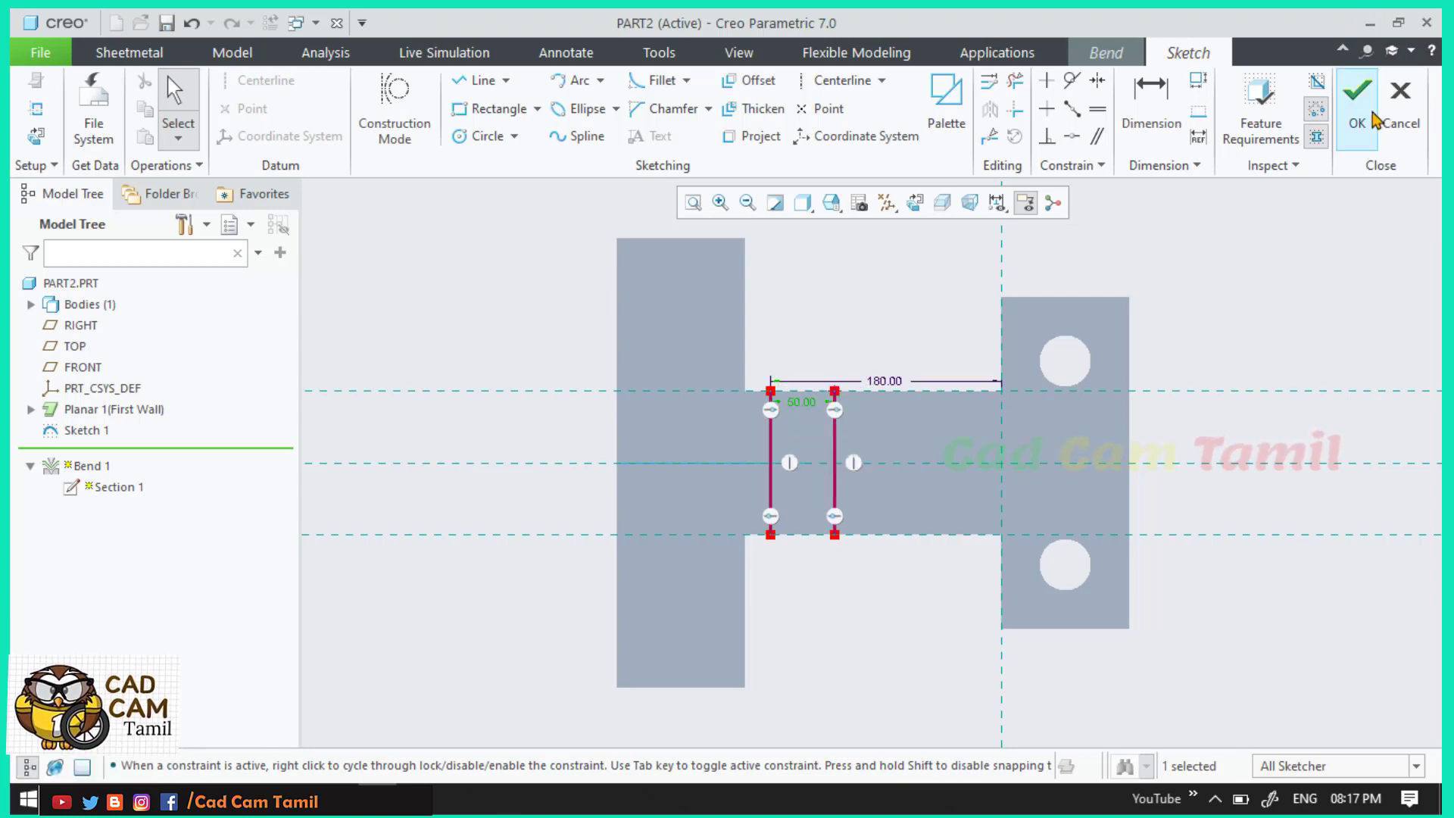
pyautogui.click(1372, 128)
# Step: Reduce the rolled bend's inside radius to 65.5 mm and complete the bend
pyautogui.moveTo(920, 456); pyautogui.dragTo(853, 461, button='middle')
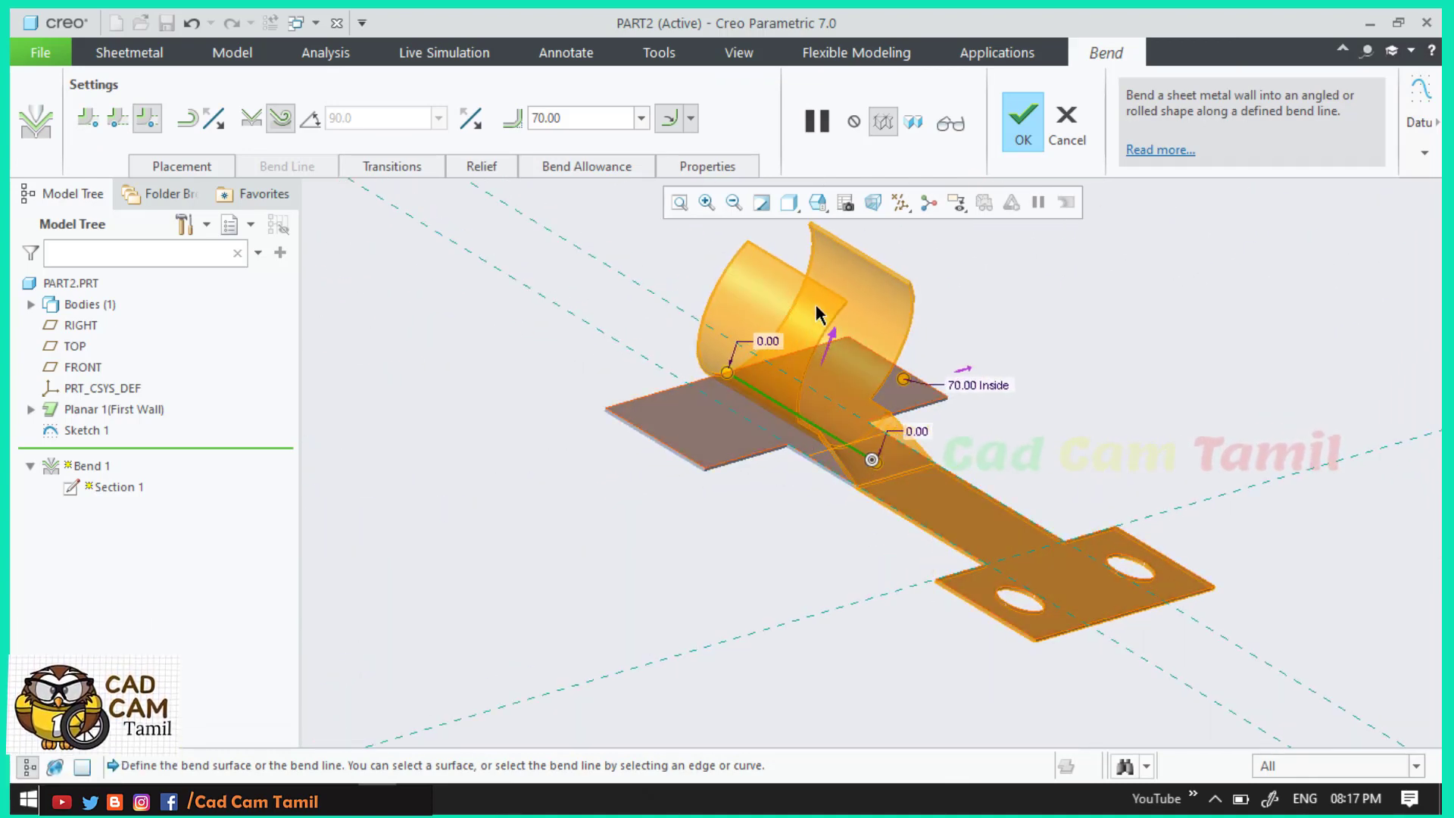
pyautogui.scroll(3, 833, 462)
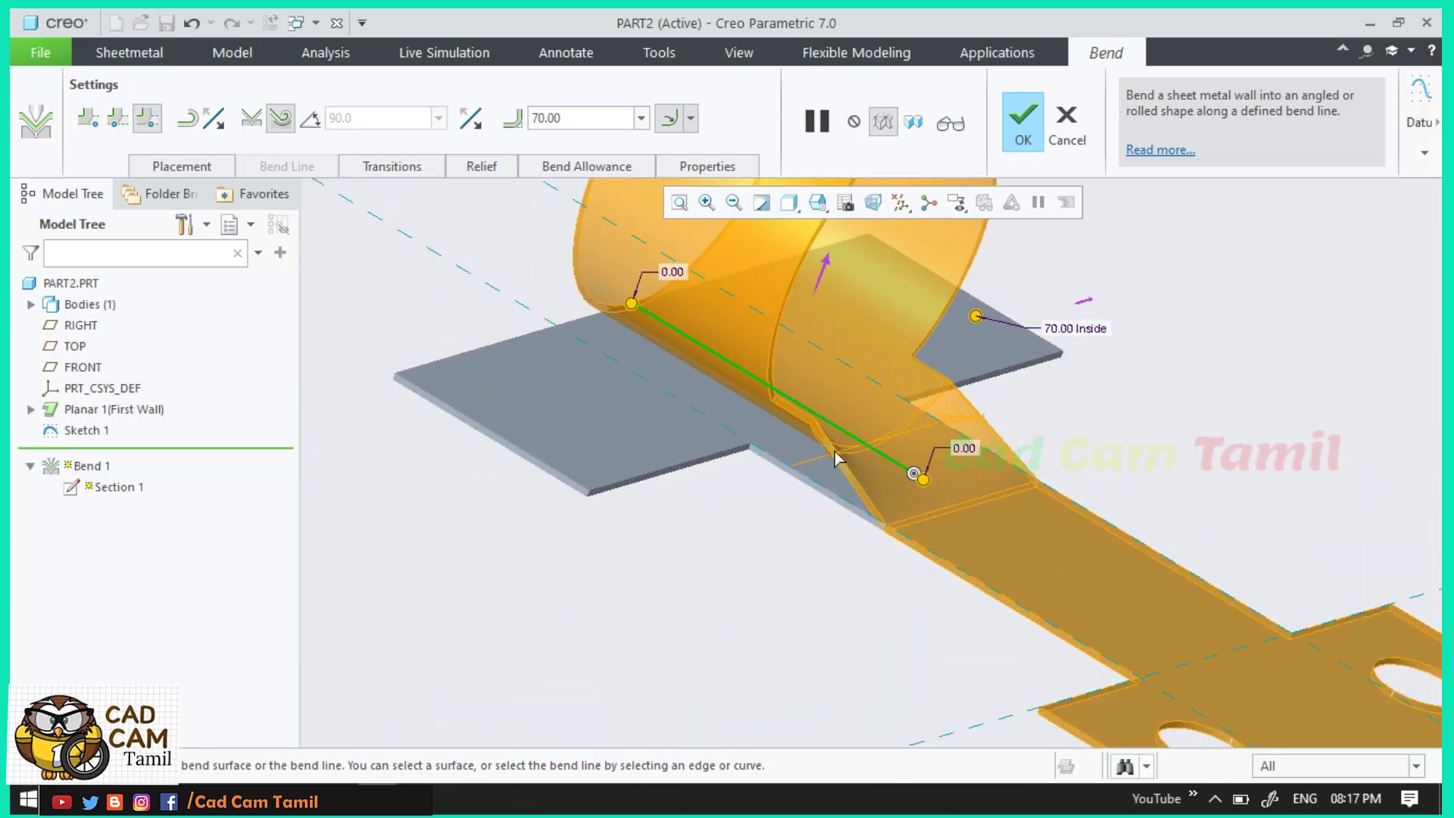
pyautogui.scroll(4, 833, 458)
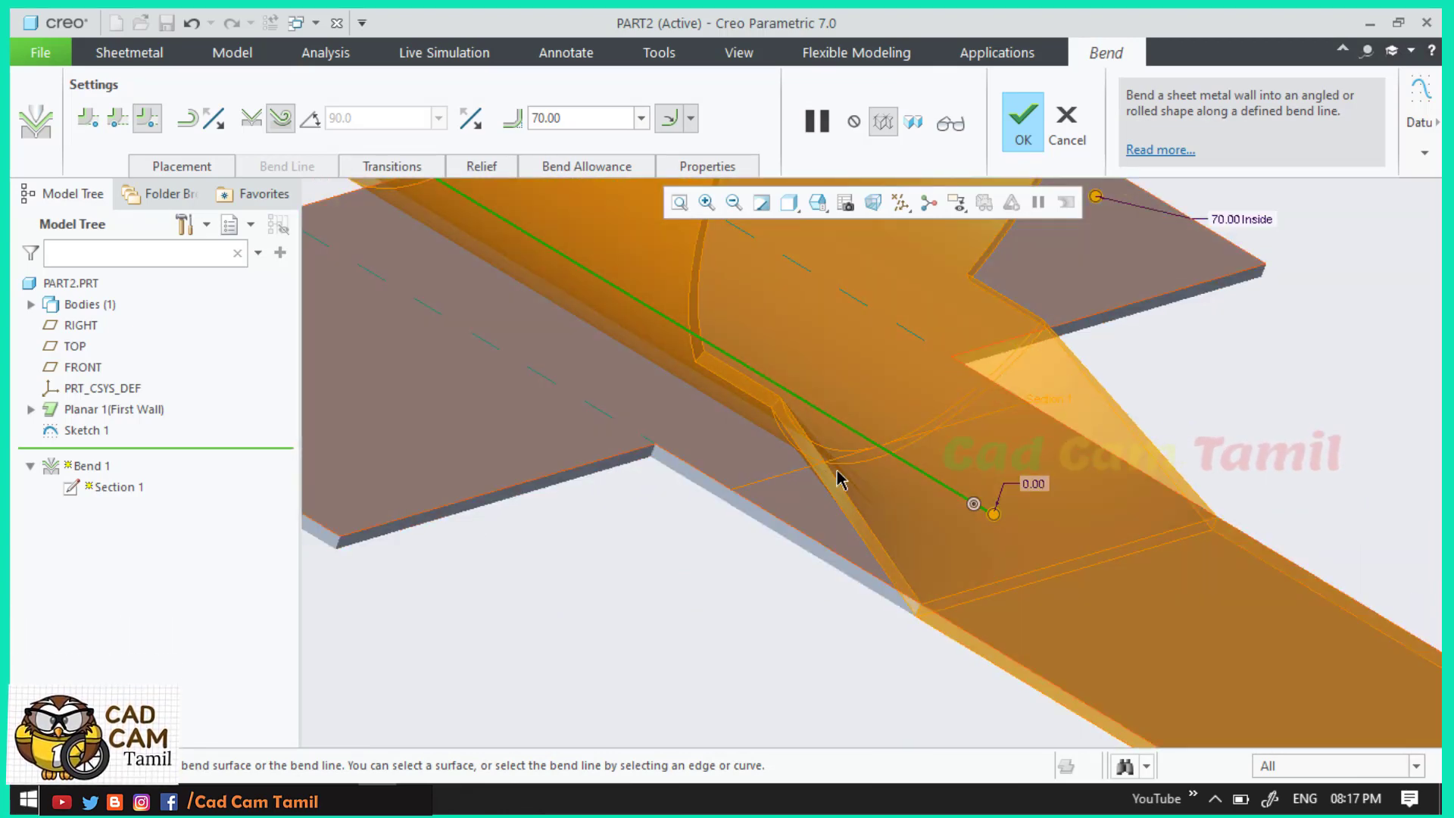
pyautogui.scroll(3, 831, 464)
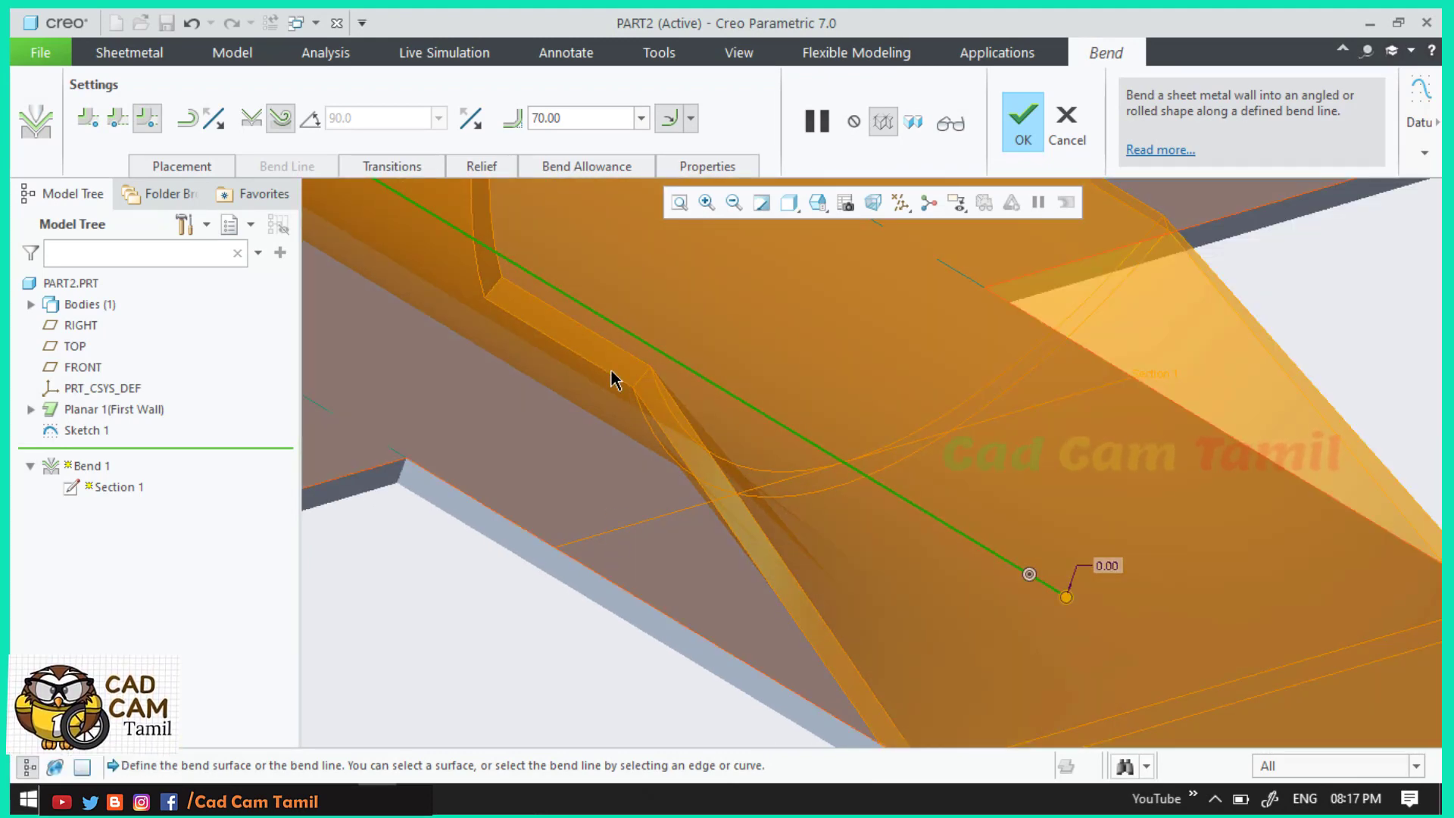
pyautogui.scroll(-3, 625, 386)
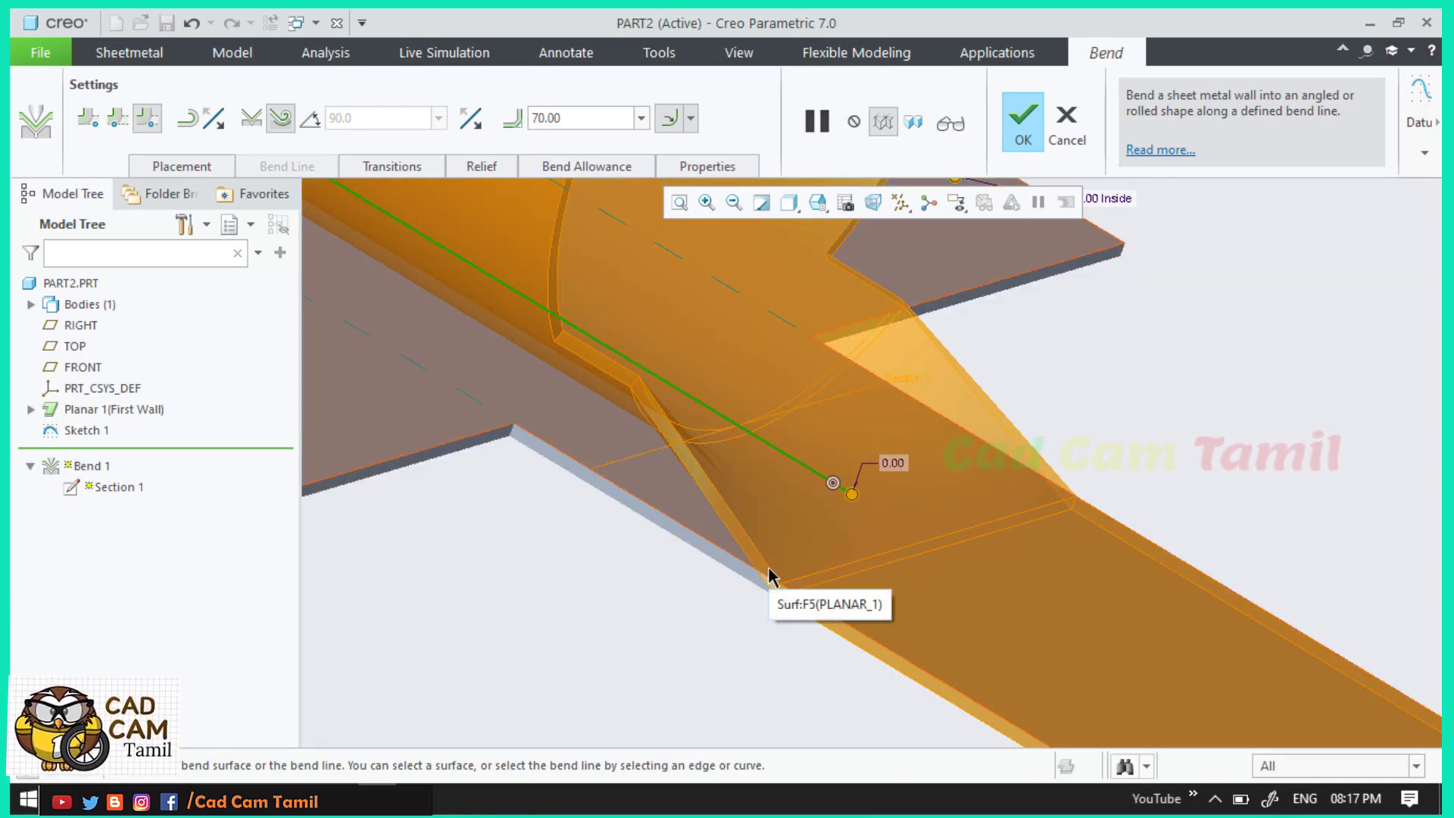
pyautogui.scroll(-5, 770, 577)
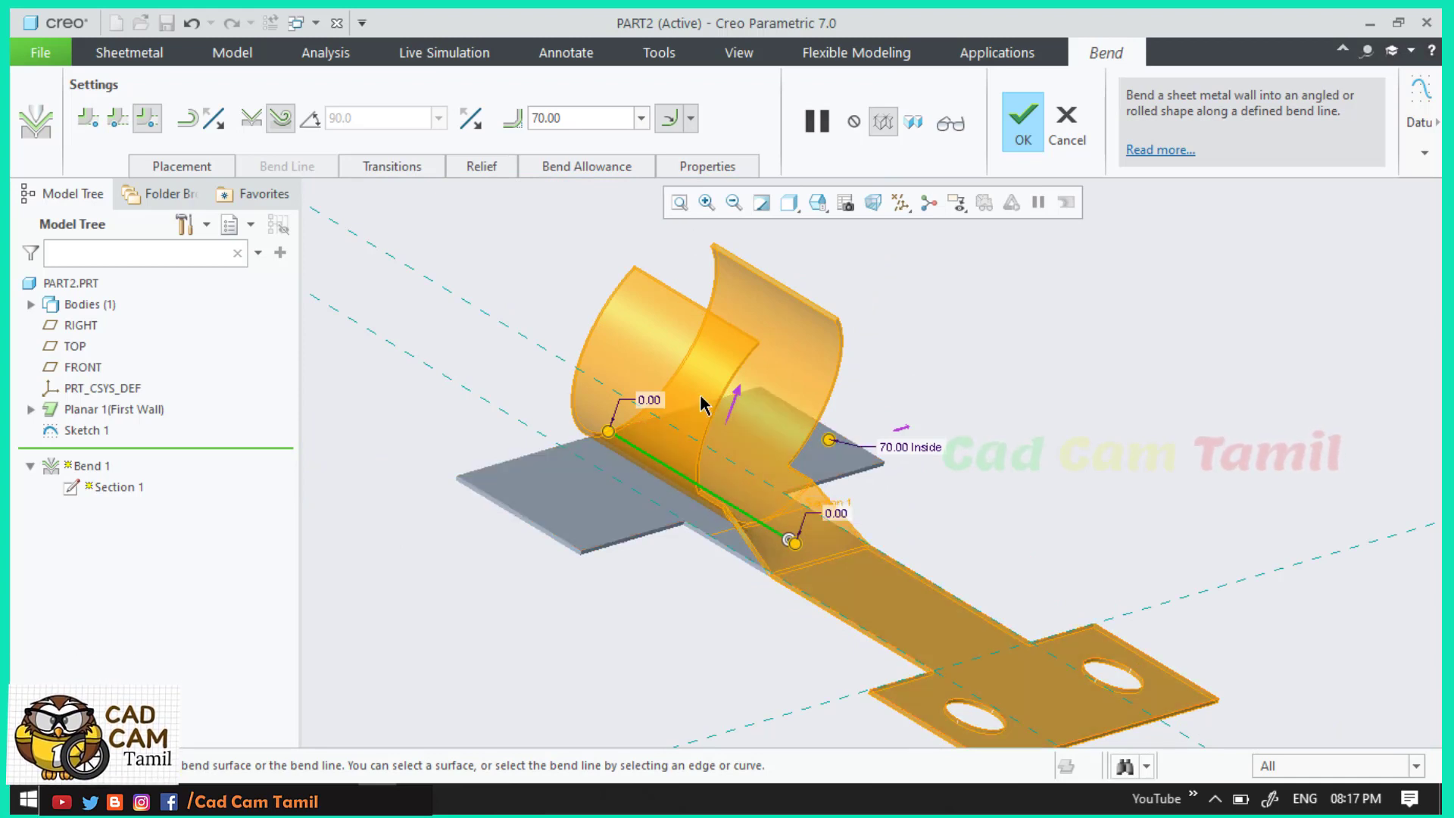
pyautogui.moveTo(814, 433); pyautogui.dragTo(795, 403)
pyautogui.moveTo(845, 477)
pyautogui.mouseDown()
pyautogui.moveTo(807, 445)
pyautogui.moveTo(827, 469)
pyautogui.mouseUp()
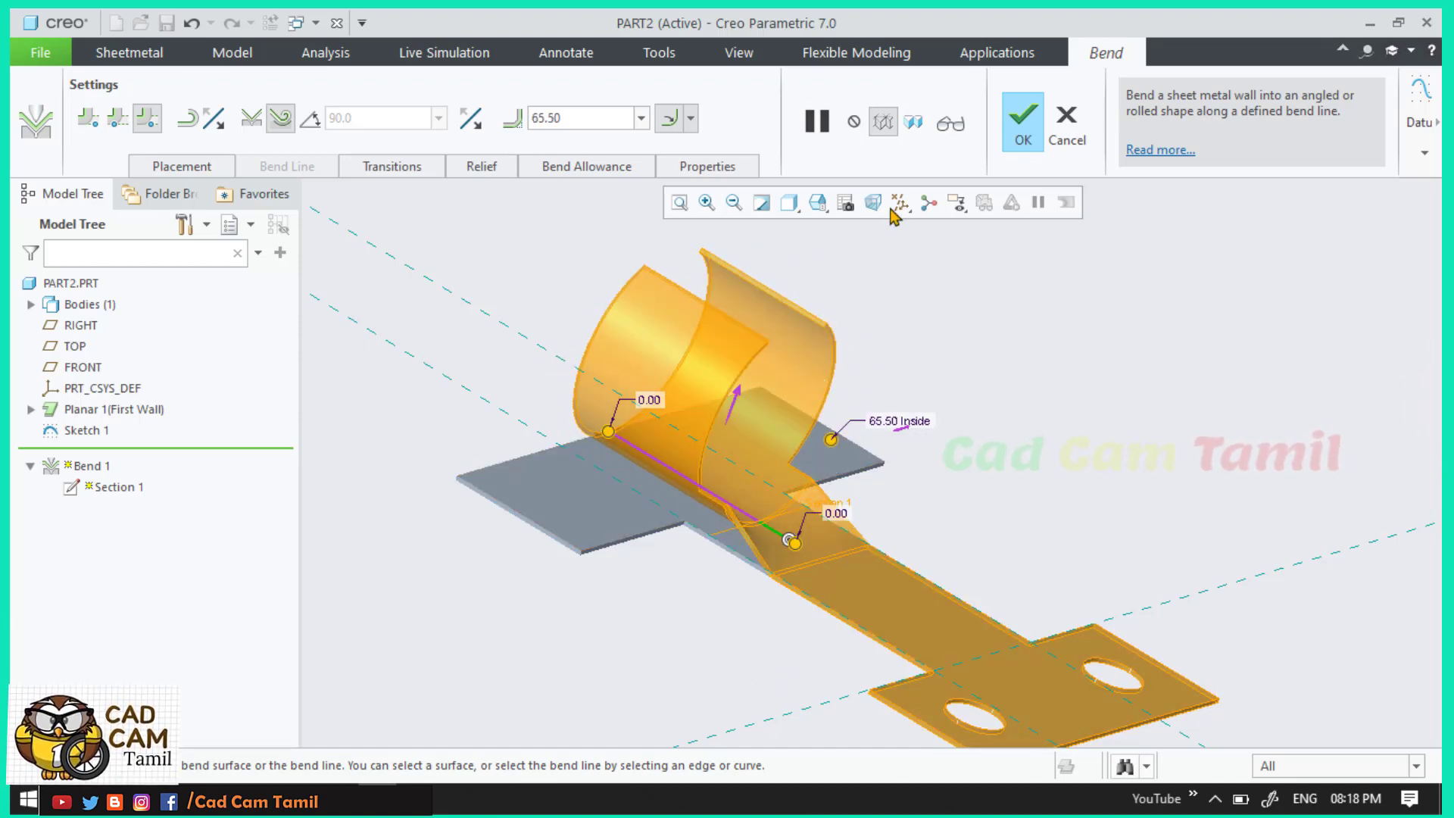
pyautogui.click(1019, 132)
# Step: Redefine the rolled bend and flip the bend side of its transition so the holed flange rolls instead
pyautogui.moveTo(1042, 406); pyautogui.dragTo(815, 584, button='middle')
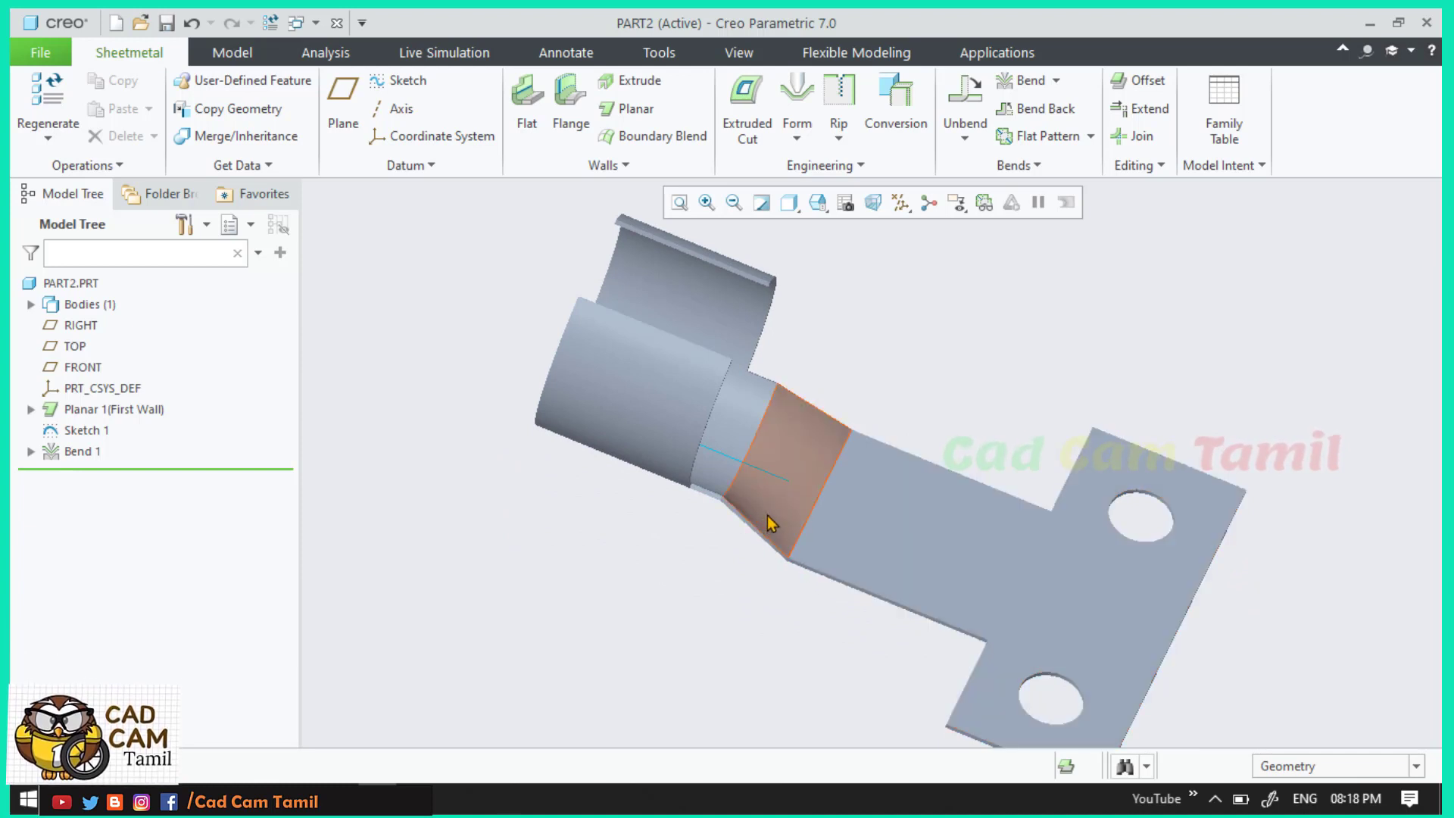
pyautogui.moveTo(770, 522); pyautogui.dragTo(821, 471, button='middle')
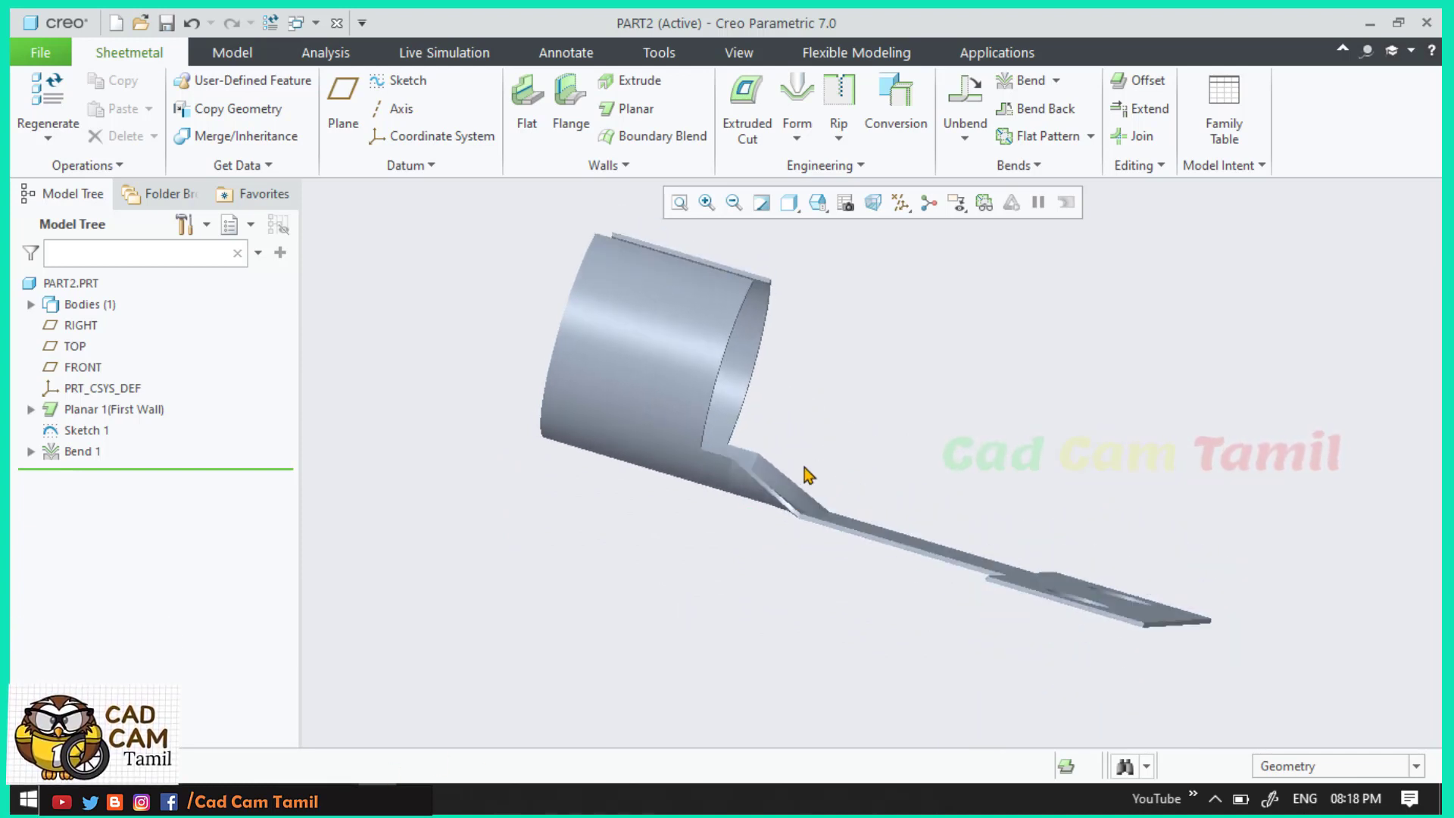
pyautogui.click(81, 451)
pyautogui.click(121, 324)
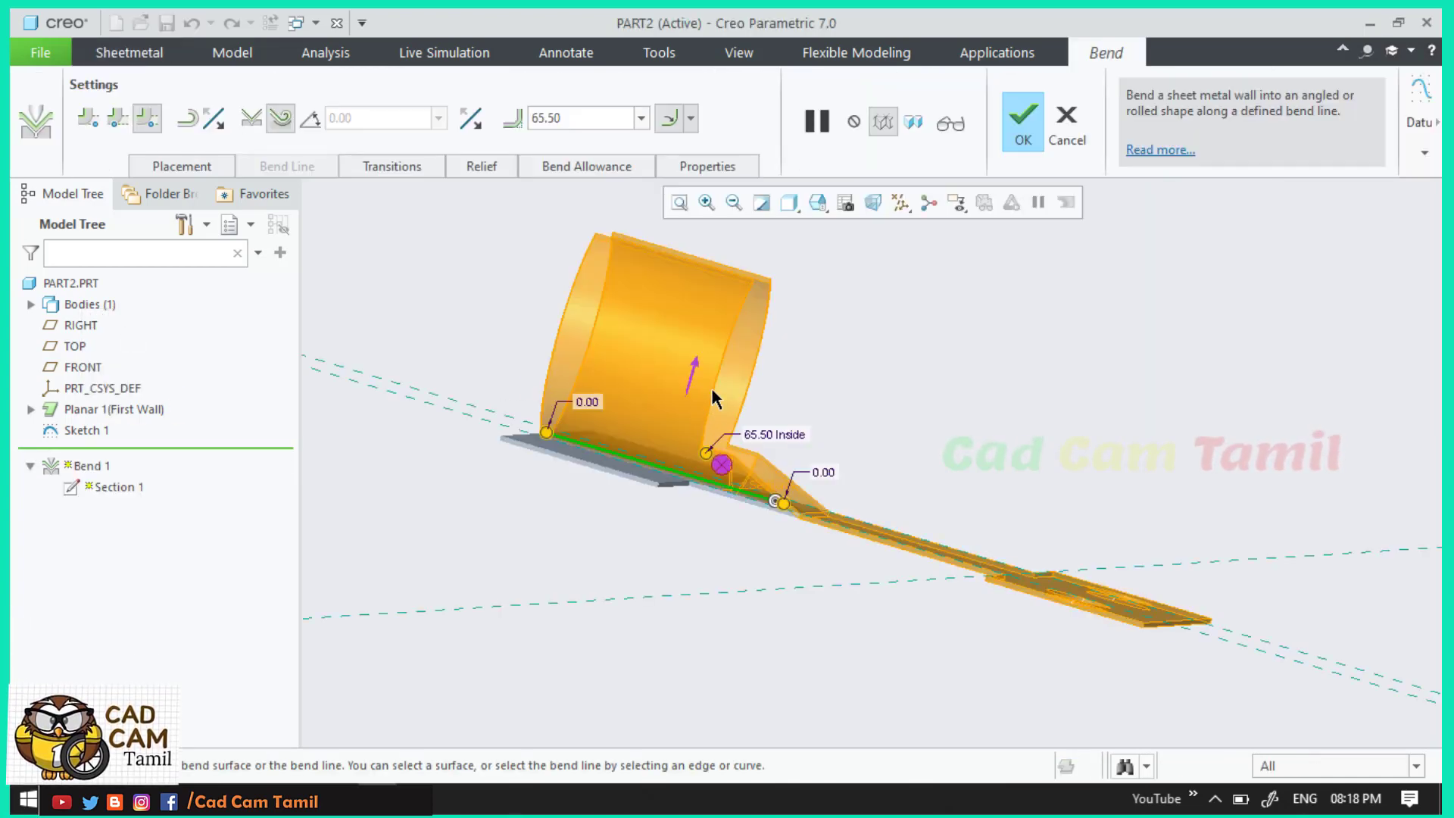
pyautogui.moveTo(721, 363); pyautogui.dragTo(698, 405, button='middle')
pyautogui.scroll(2, 896, 327)
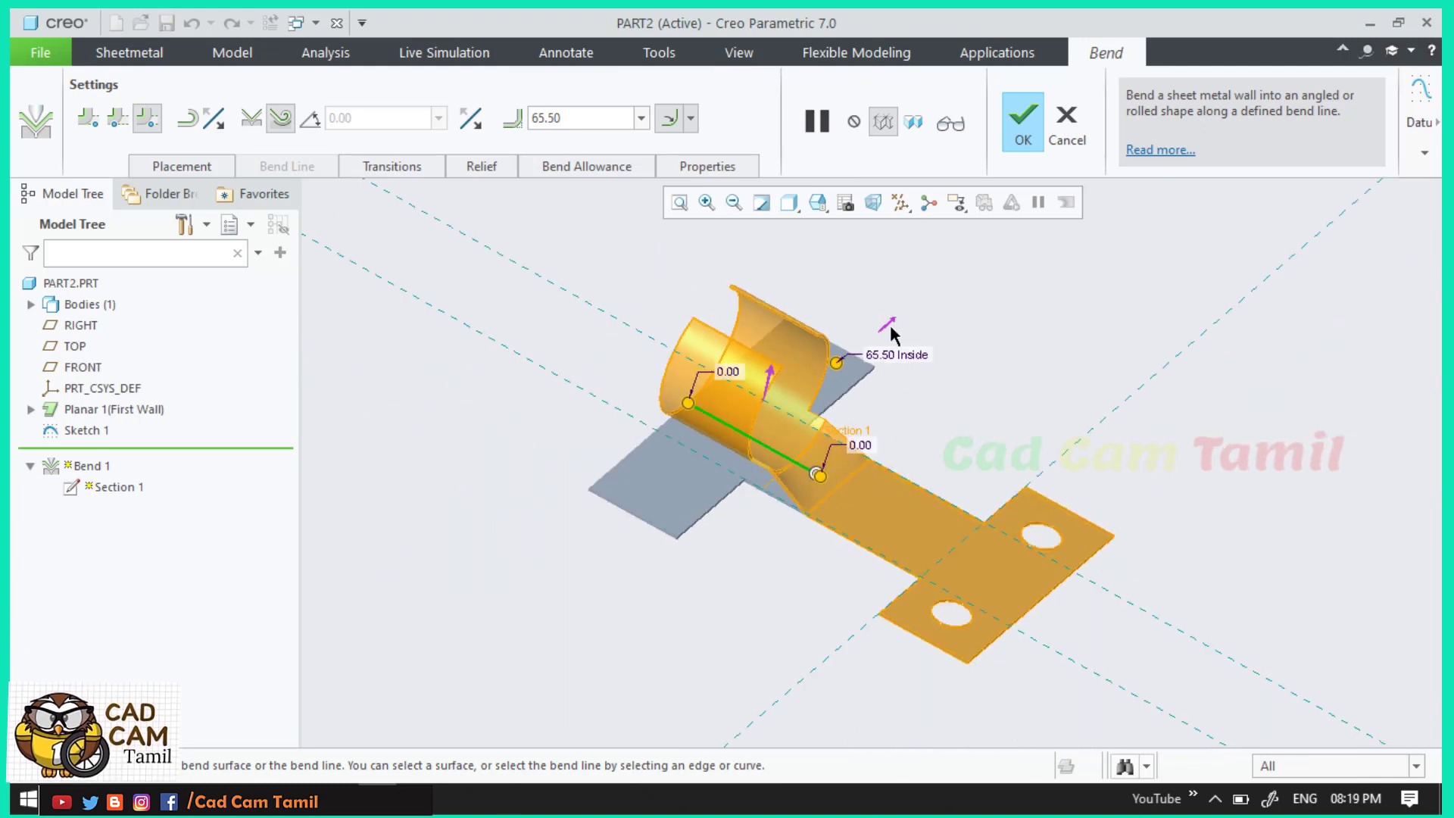
pyautogui.click(375, 168)
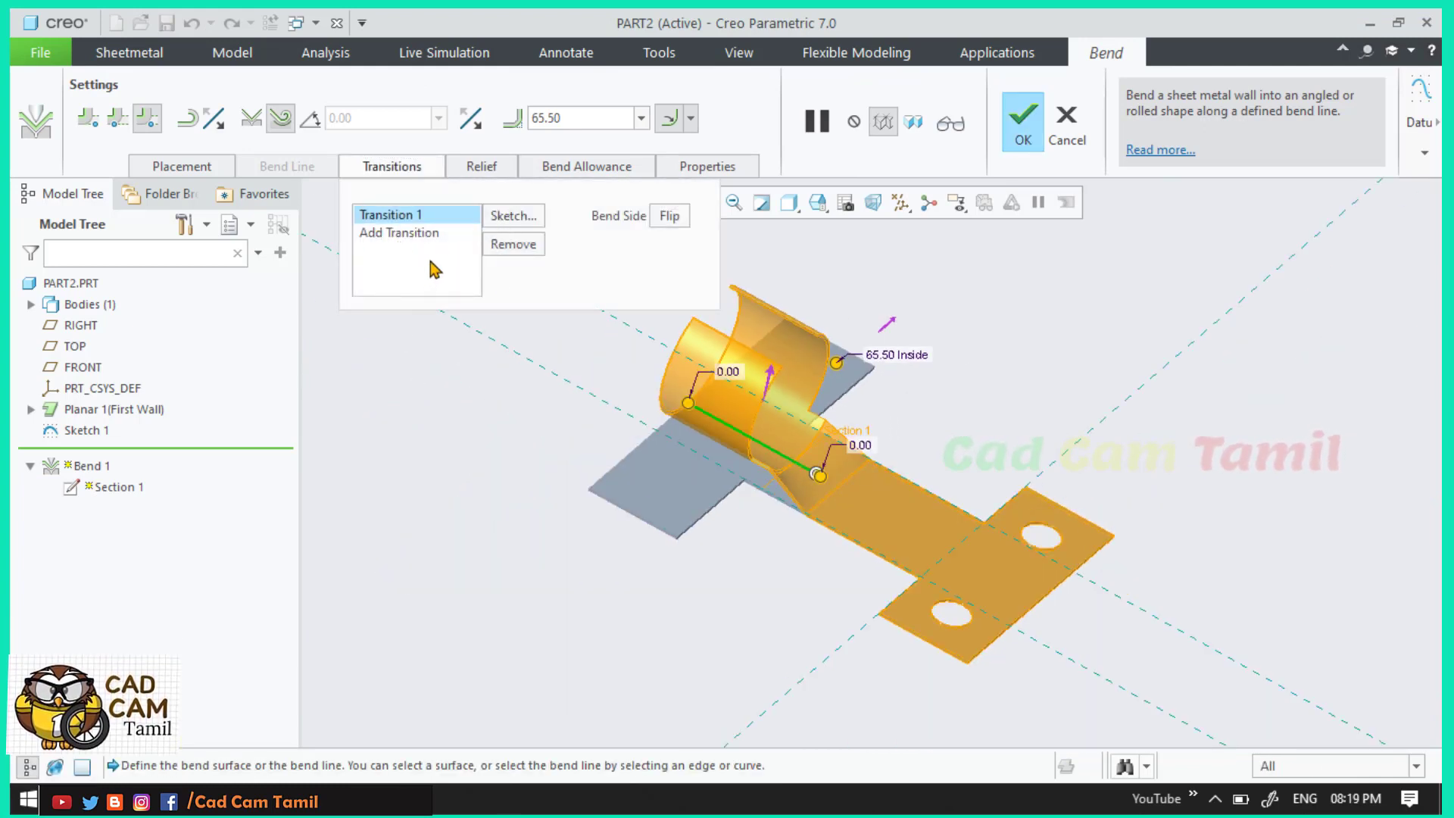
pyautogui.click(671, 217)
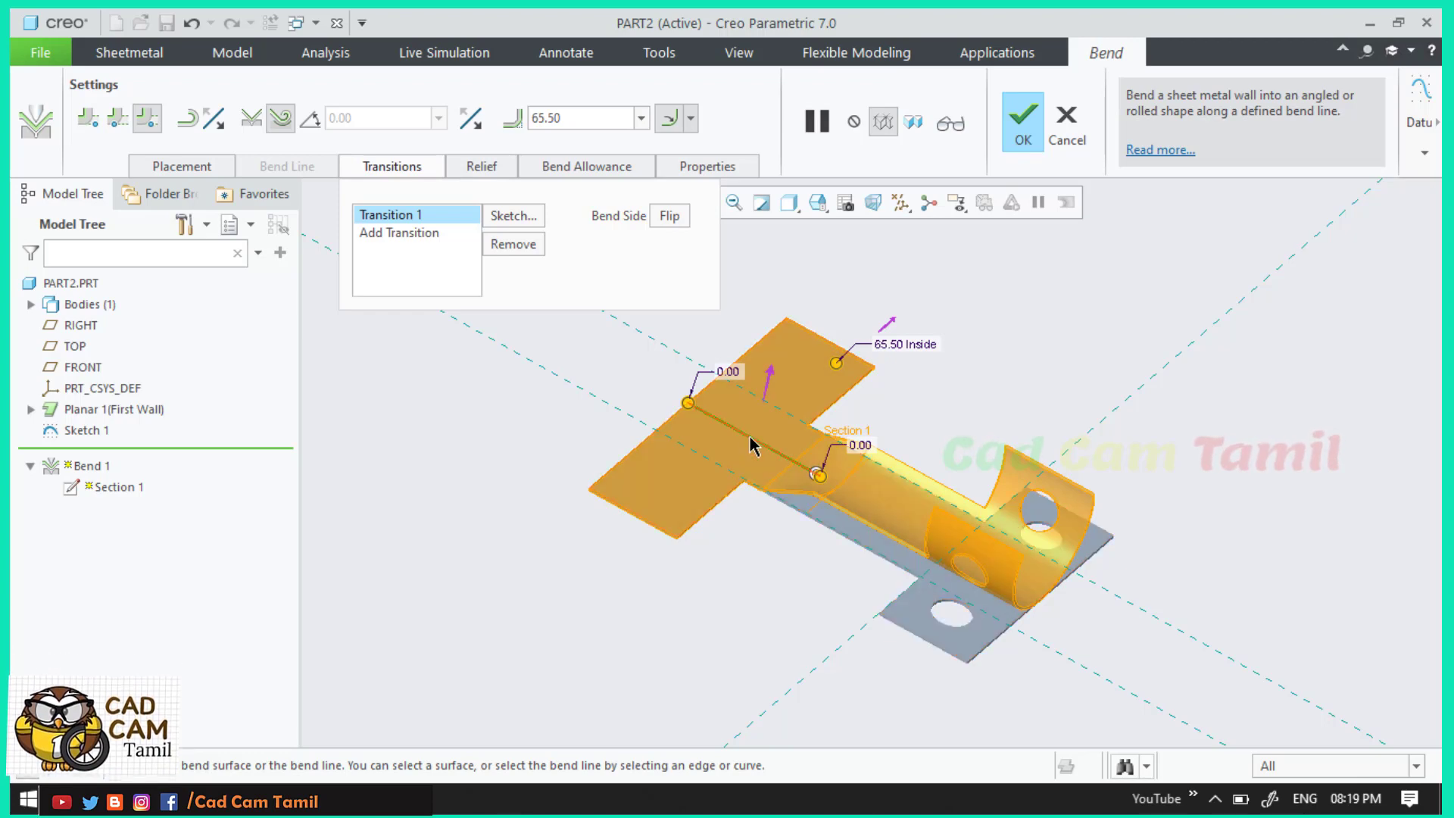
# Step: Flip the transition's bend side back so the flange without holes rolls, and complete the redefined bend
pyautogui.moveTo(824, 515); pyautogui.dragTo(792, 489, button='middle')
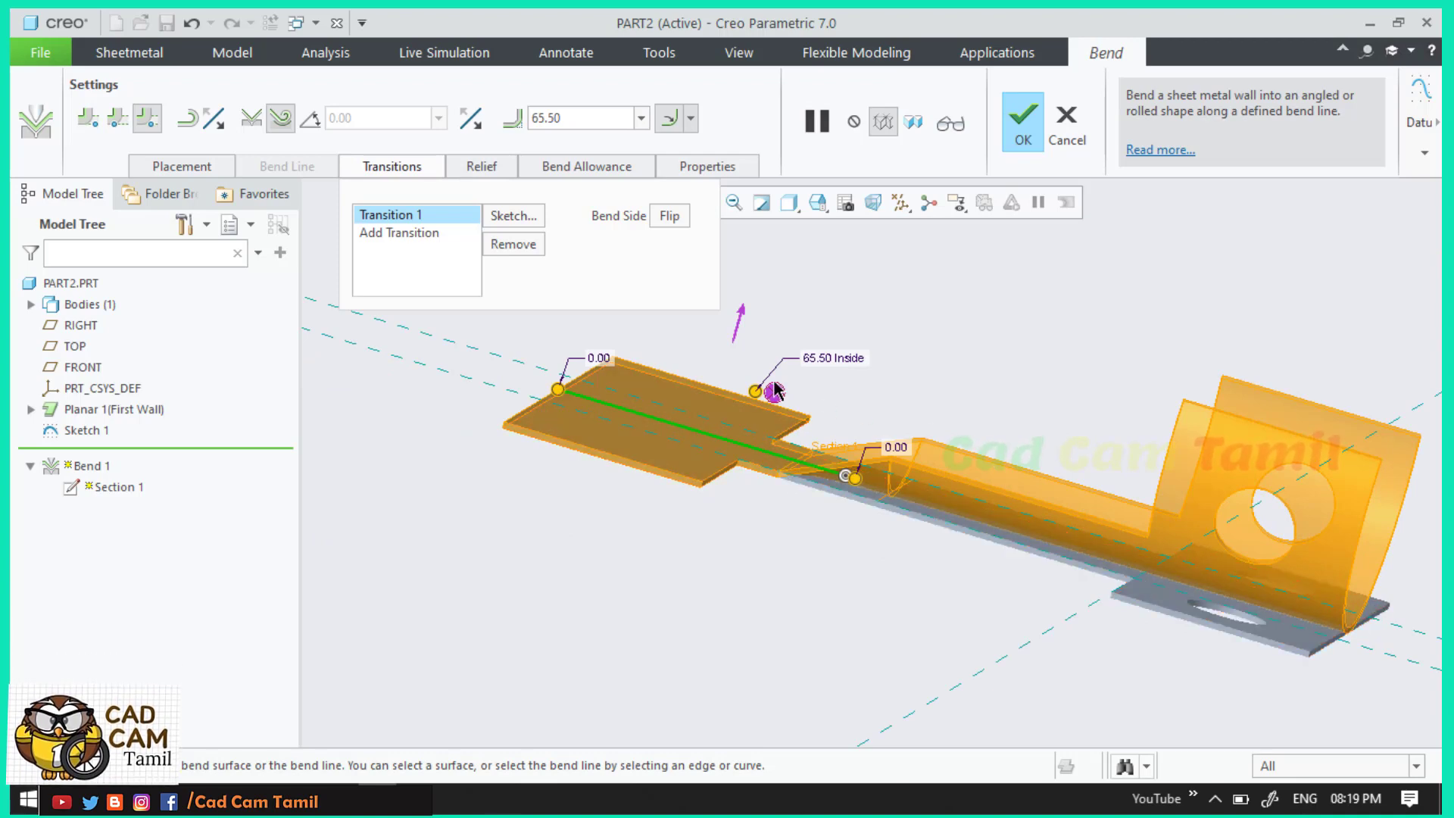
pyautogui.click(670, 218)
pyautogui.click(670, 217)
pyautogui.click(670, 218)
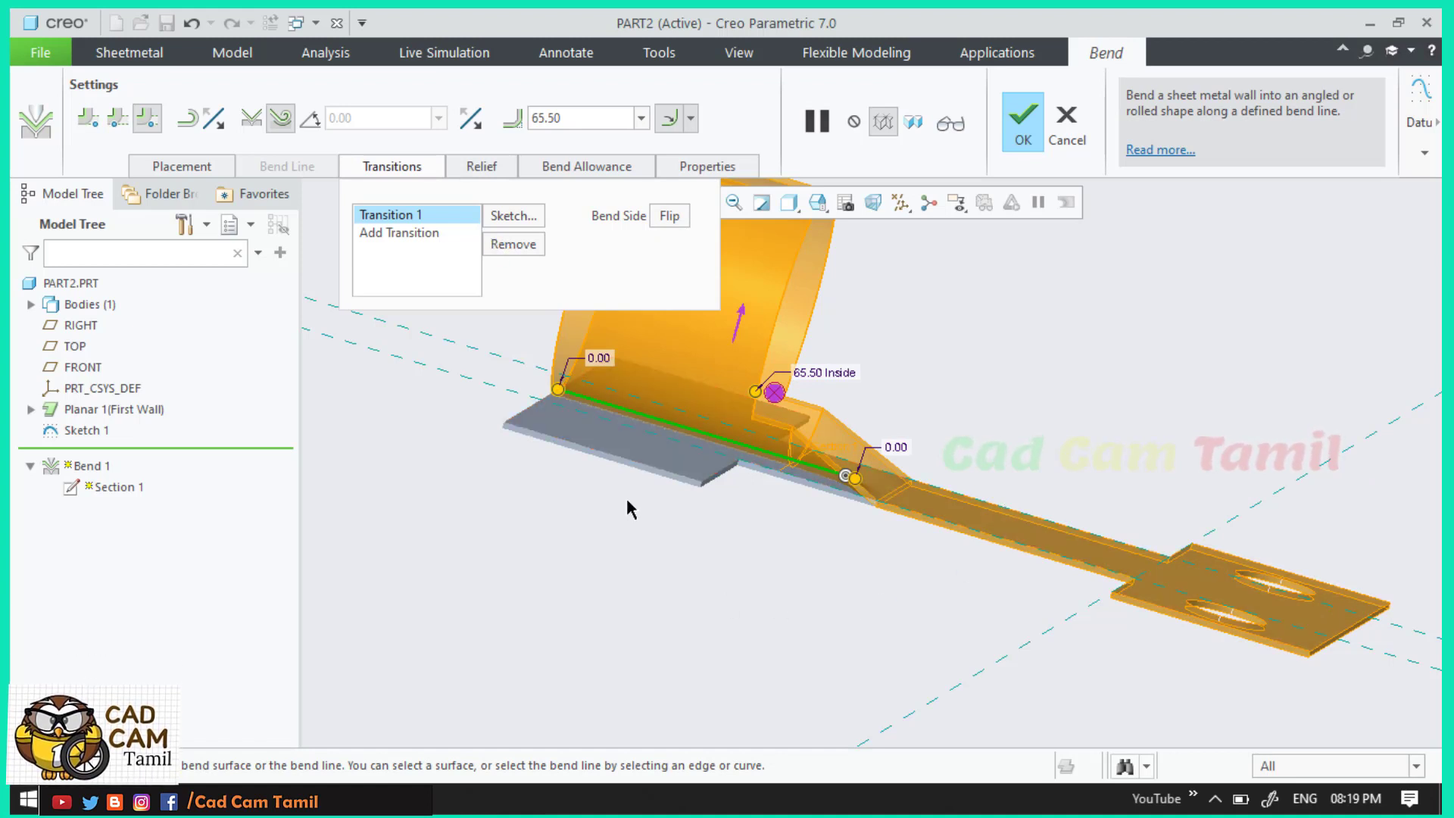
pyautogui.scroll(3, 480, 502)
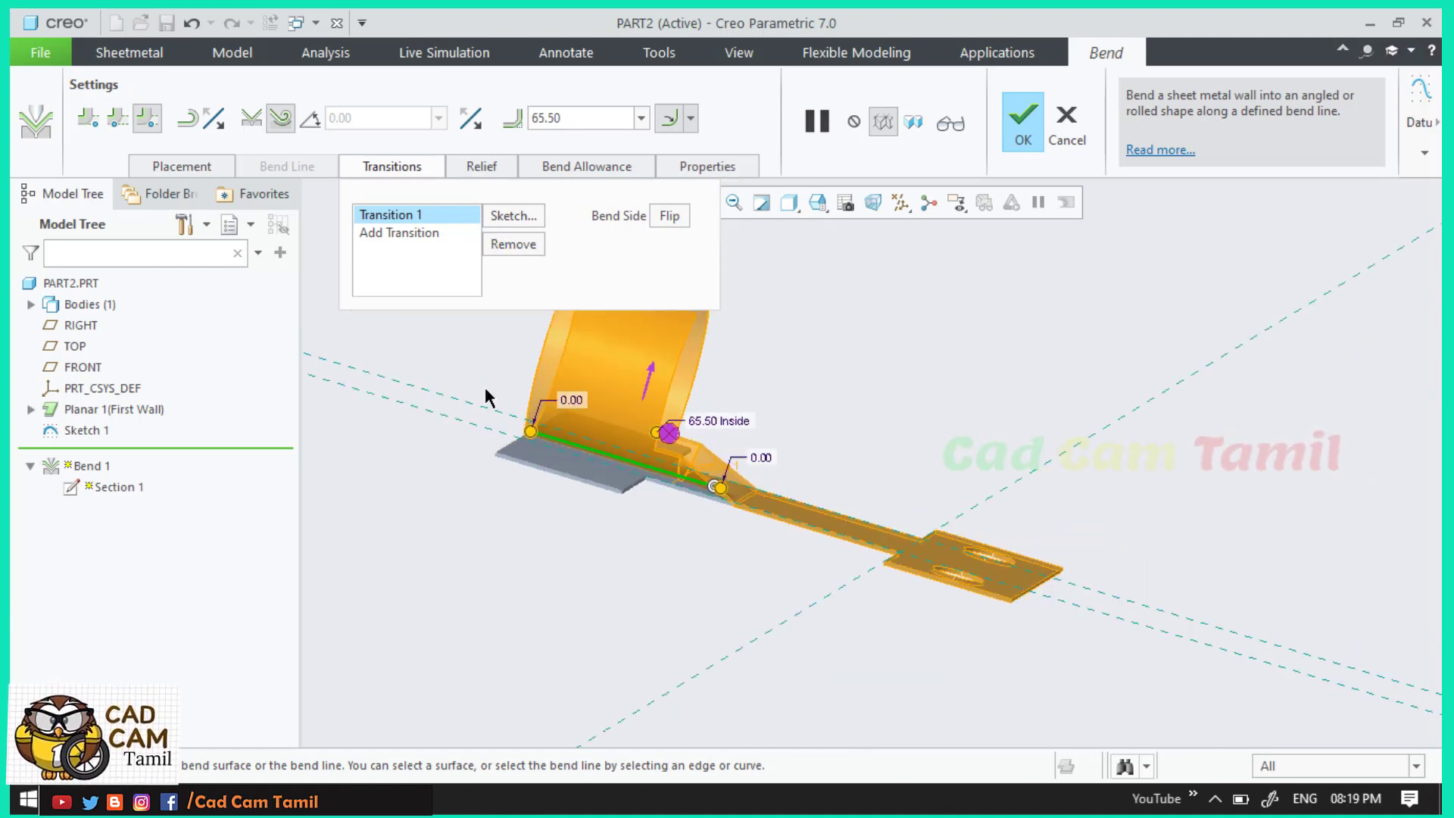
pyautogui.click(1024, 140)
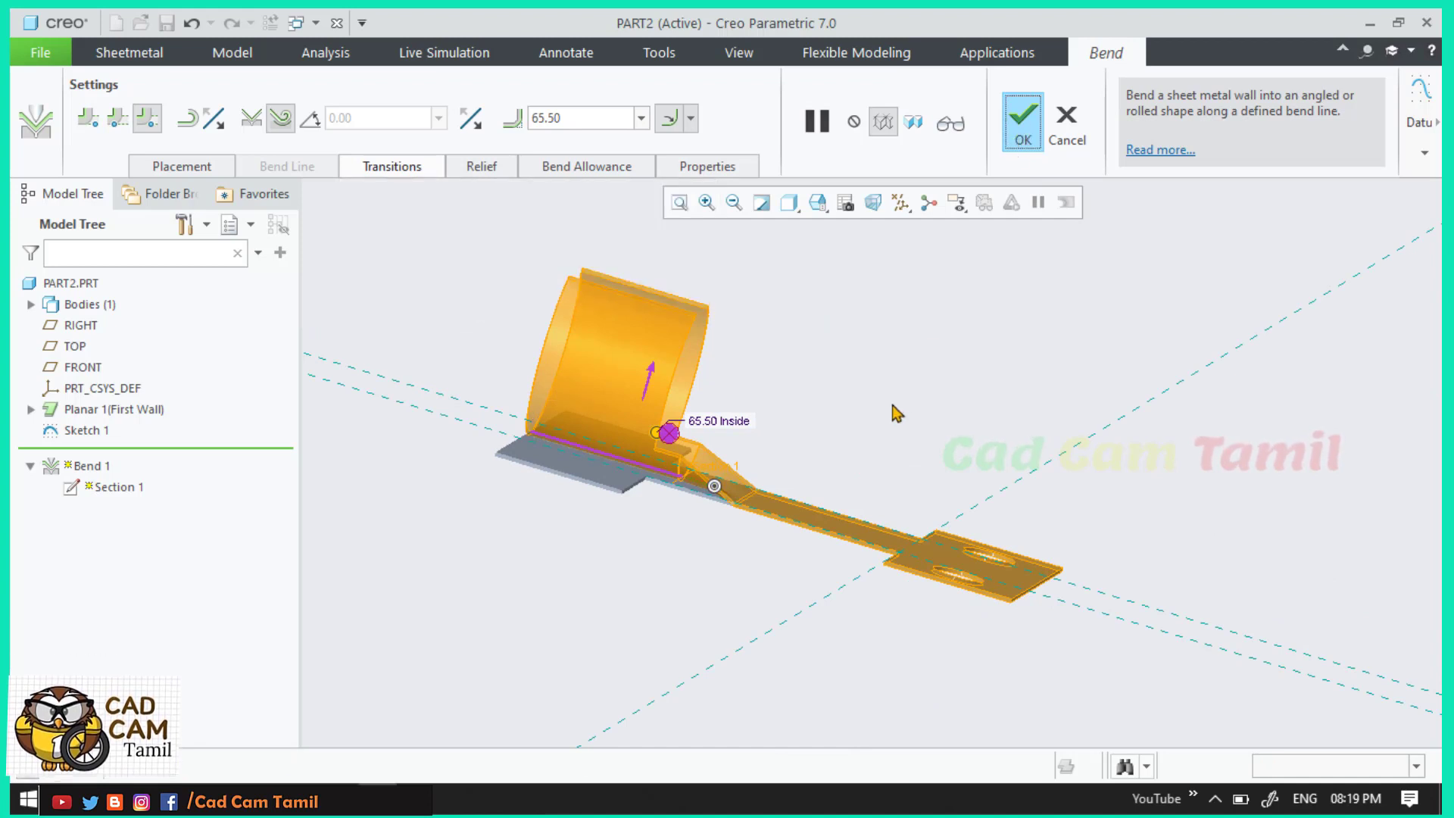
pyautogui.click(907, 376)
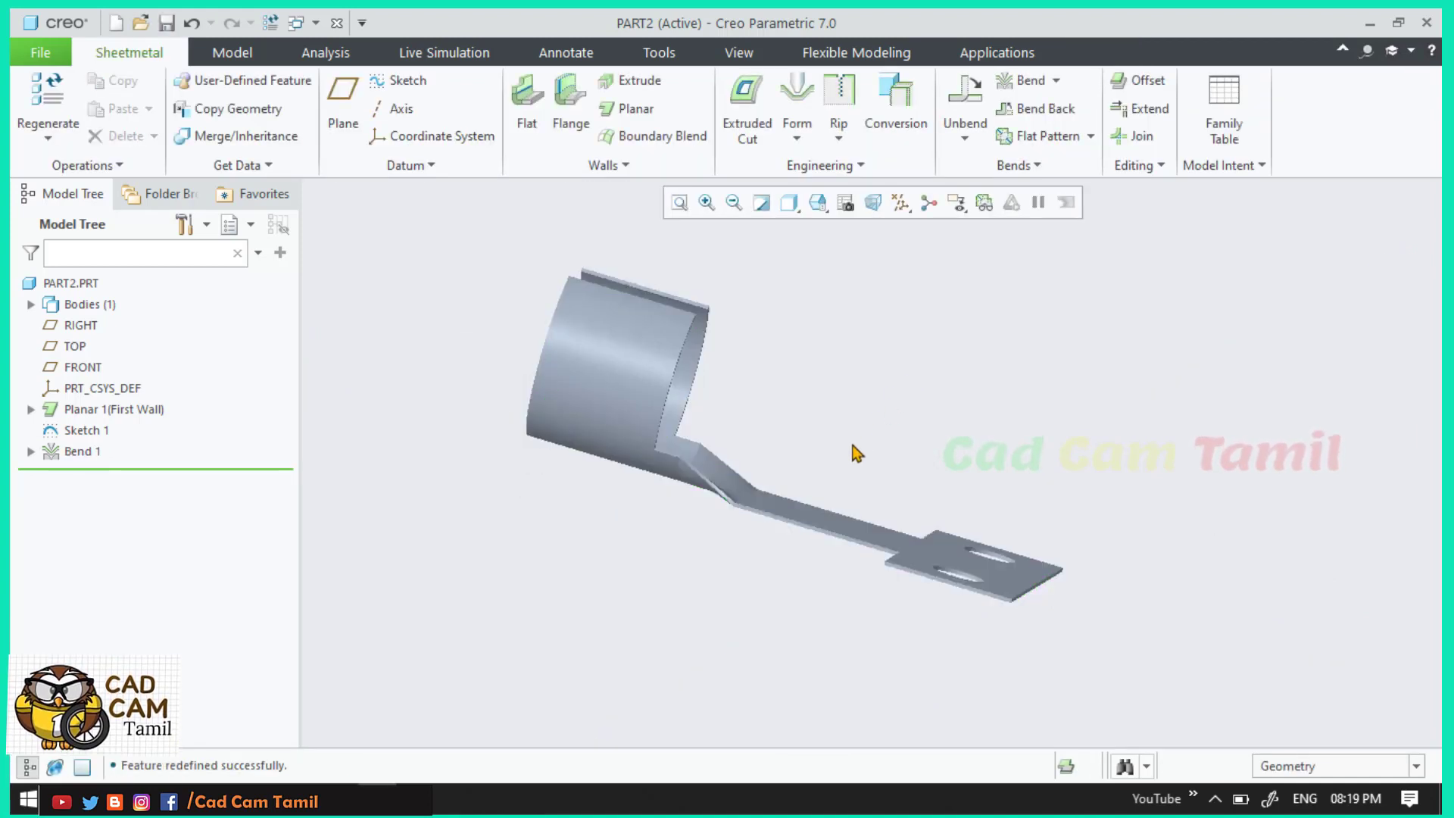
# Step: Start a new bend using the edge where the transition zone meets the flat web as the bend line
pyautogui.moveTo(701, 480); pyautogui.dragTo(700, 433, button='middle')
pyautogui.scroll(2, 703, 518)
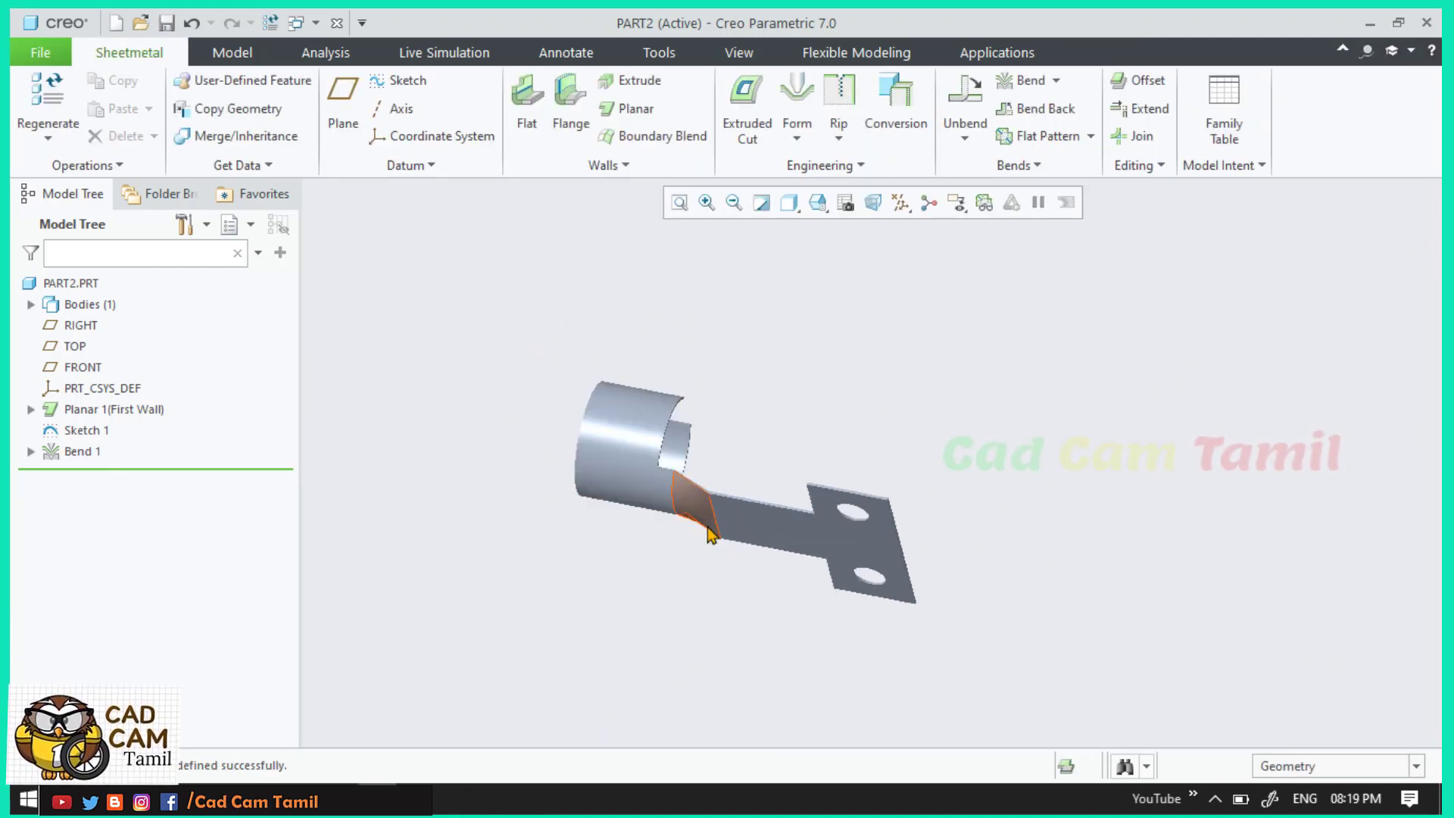
pyautogui.scroll(-3, 704, 525)
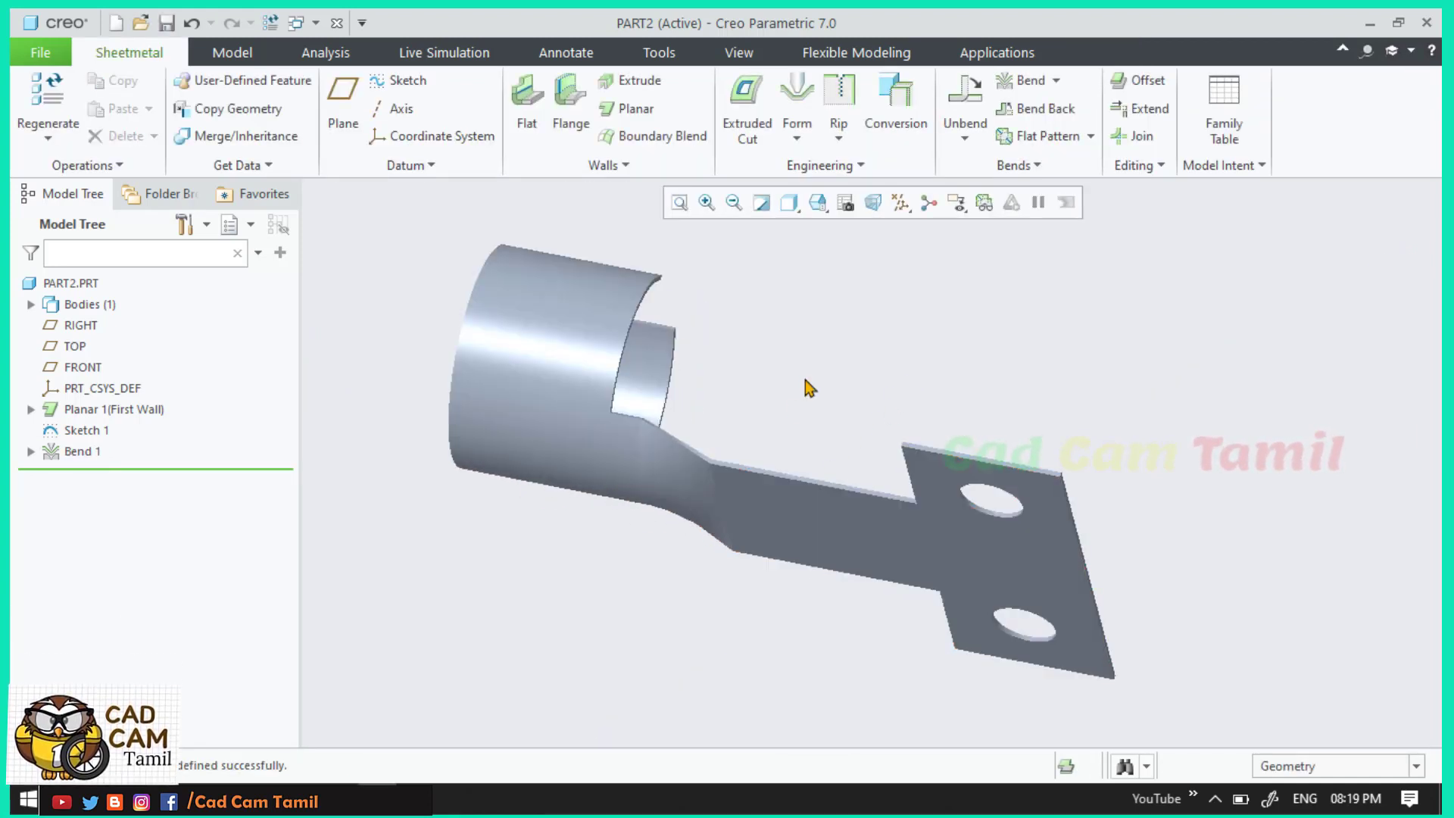
pyautogui.click(1017, 87)
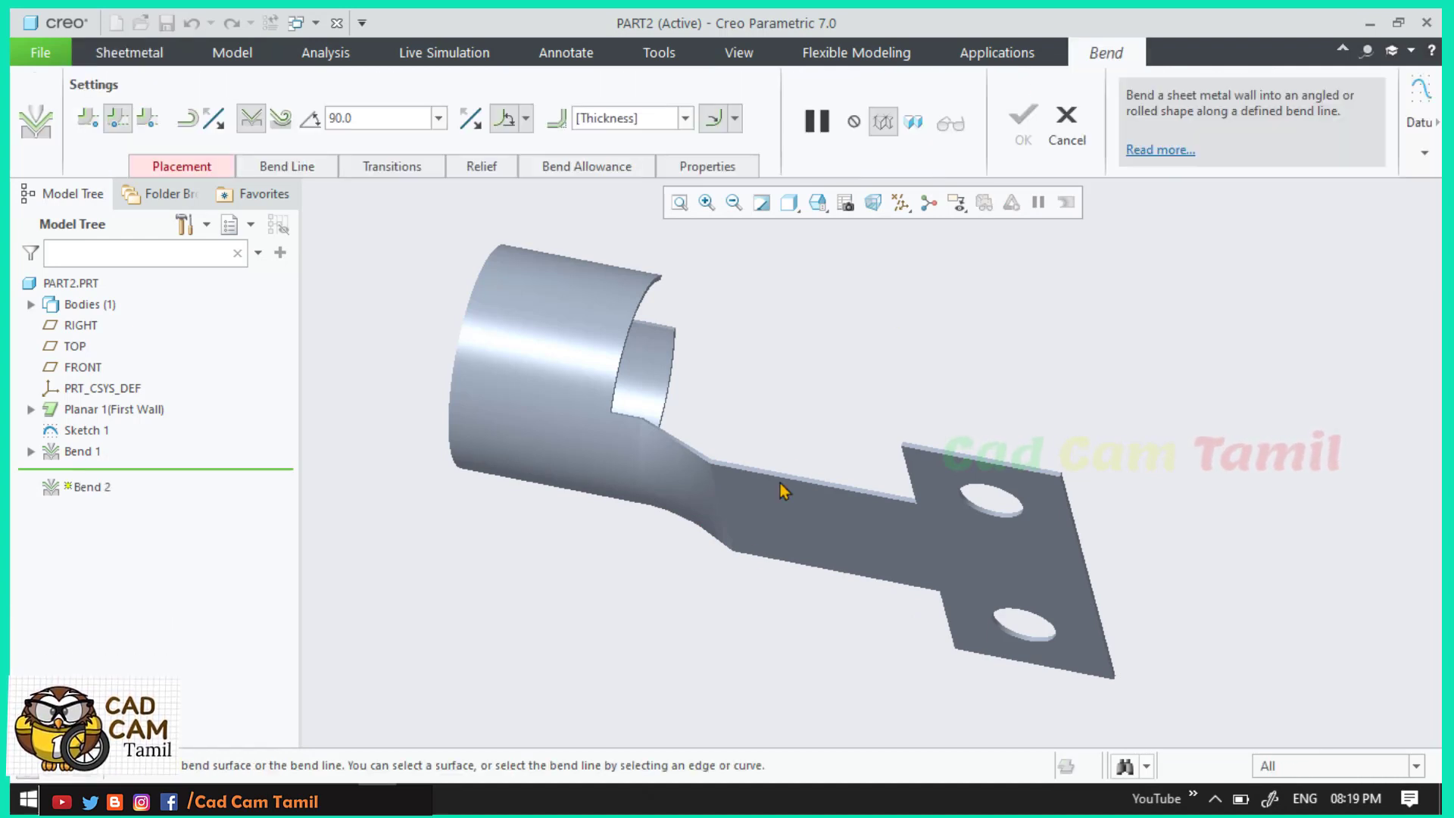
pyautogui.scroll(-2, 739, 576)
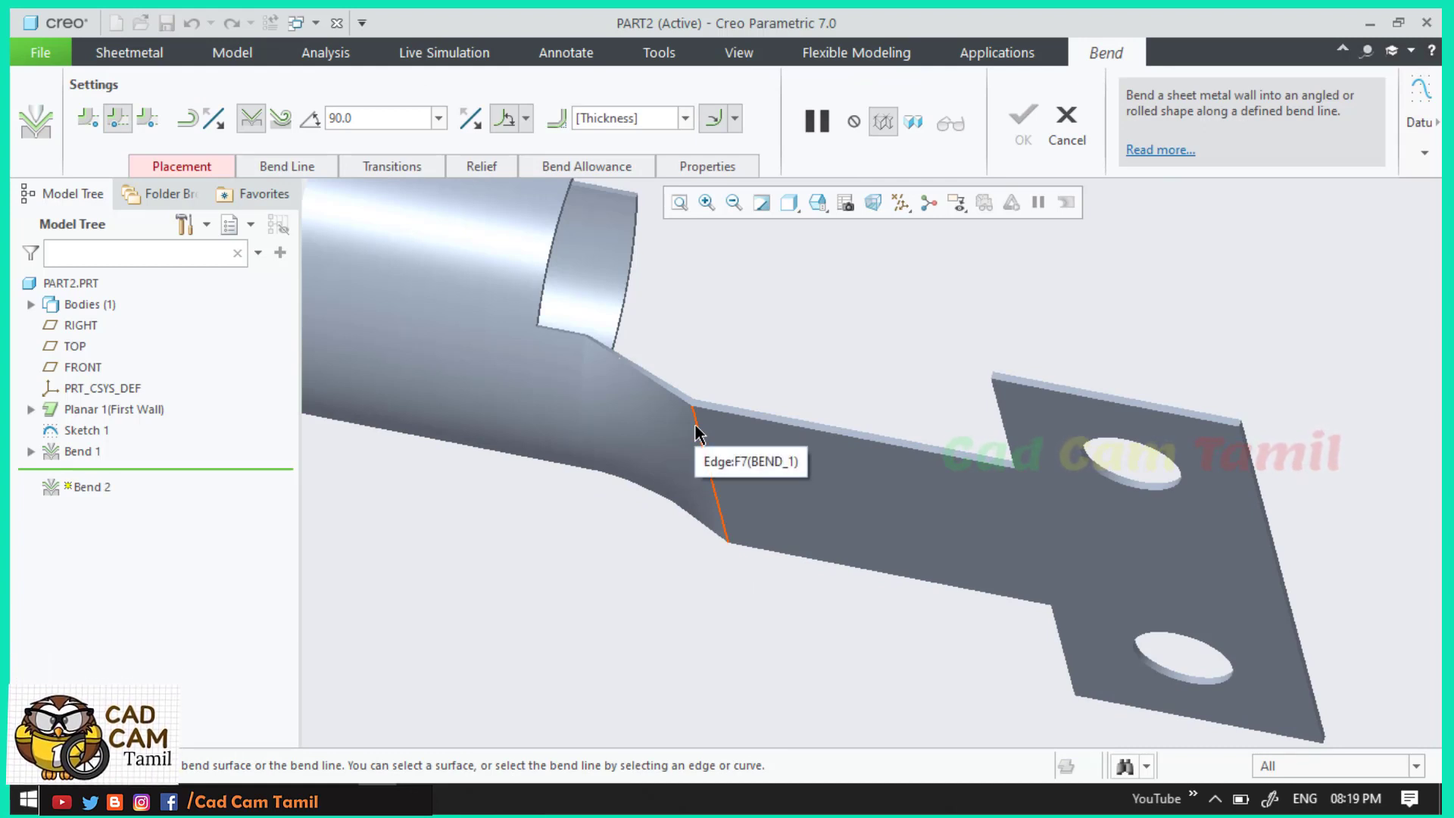
pyautogui.click(696, 432)
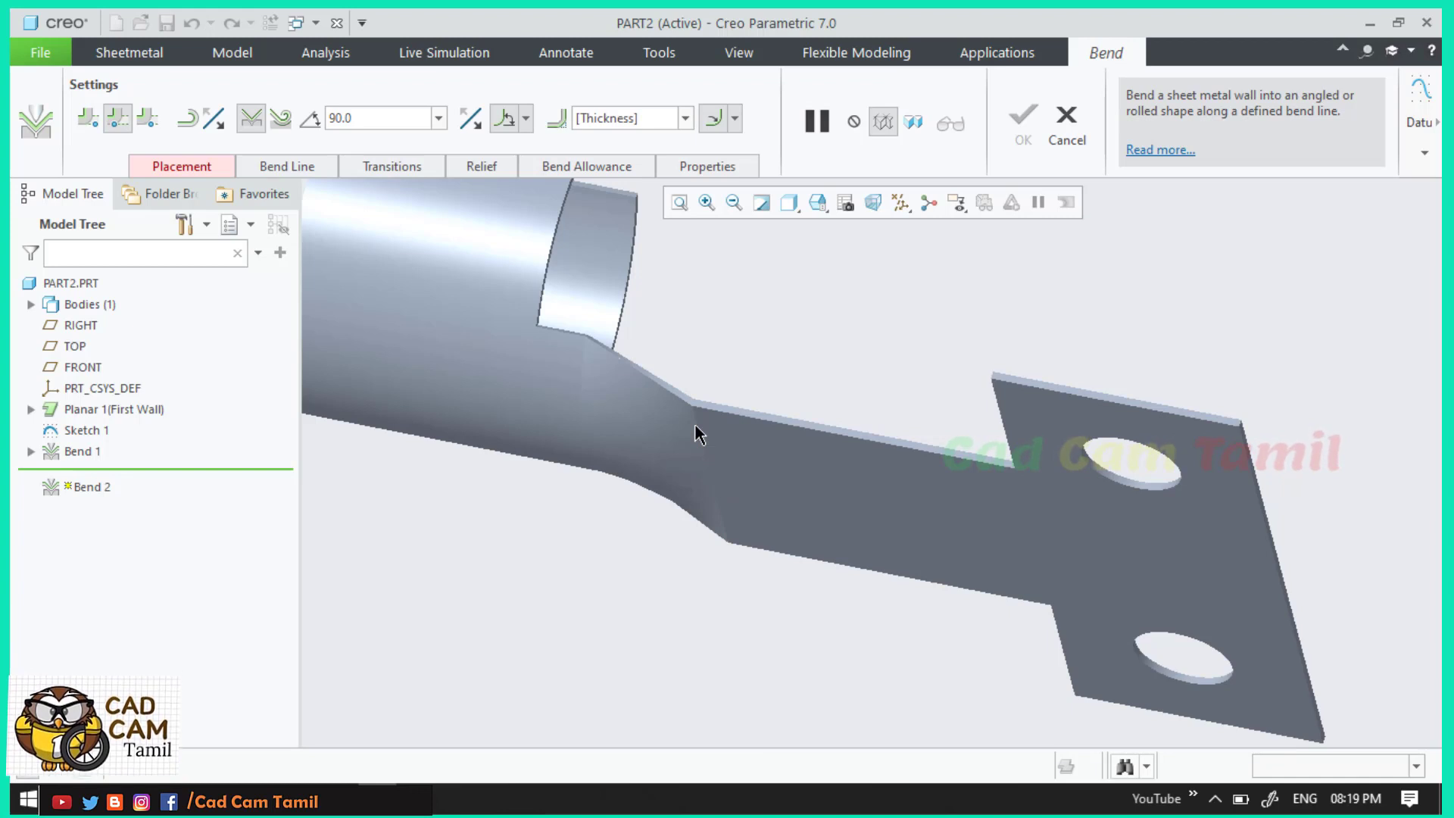
pyautogui.moveTo(741, 334); pyautogui.dragTo(817, 342, button='middle')
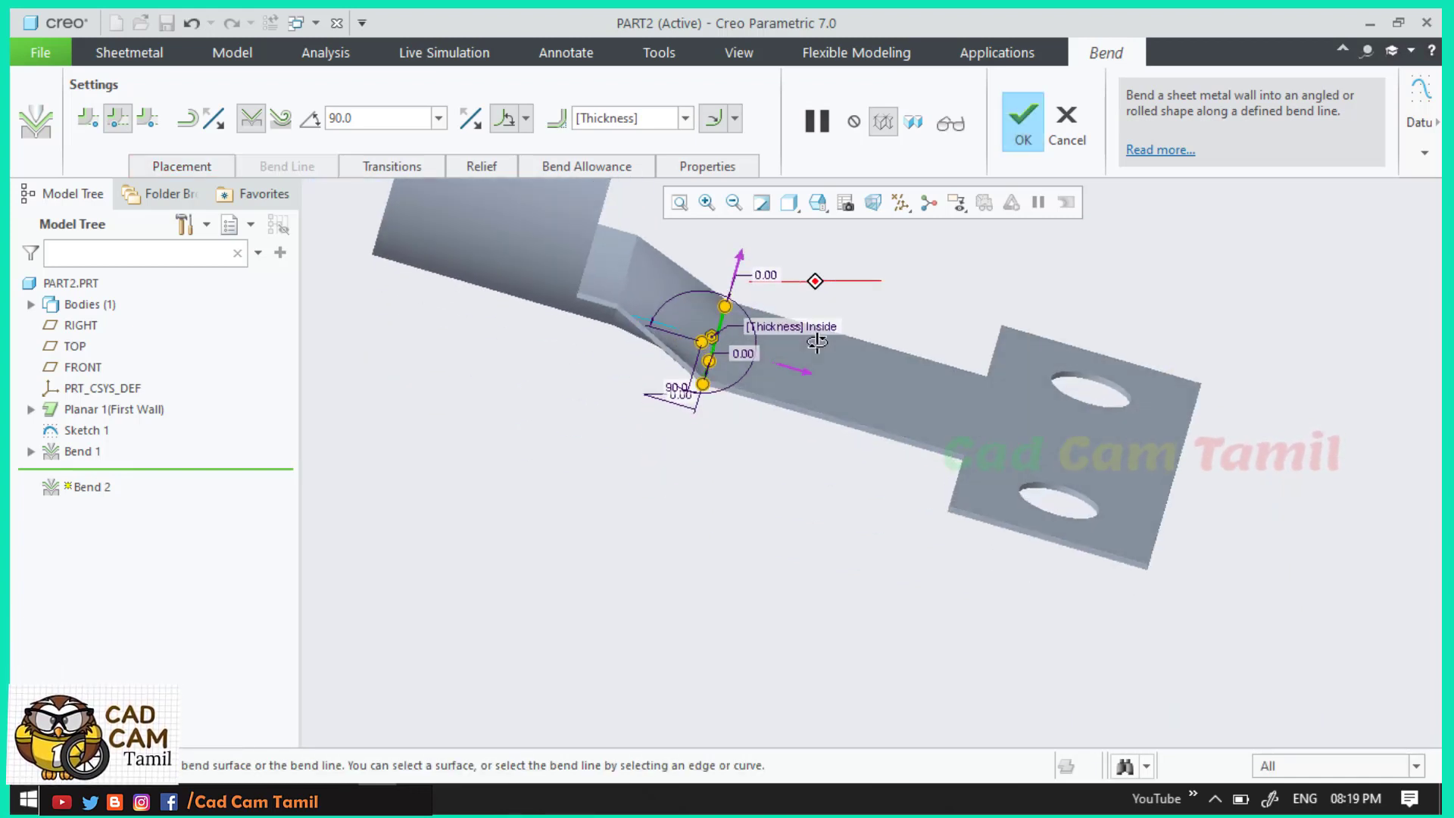
# Step: Flip the fixed side and bend direction so the holed end folds away from the rolled flange's side at 90°
pyautogui.click(739, 263)
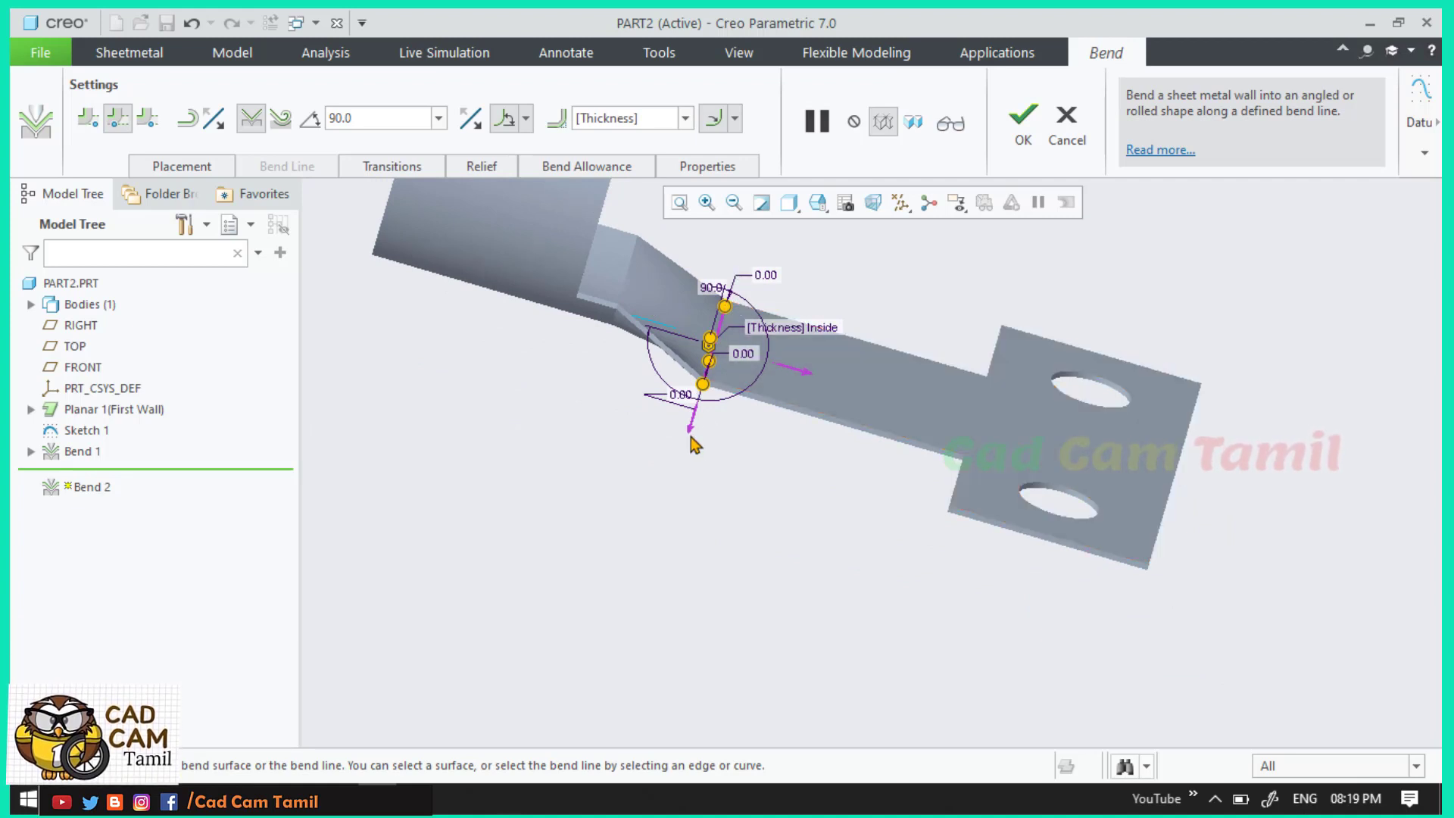
pyautogui.click(783, 366)
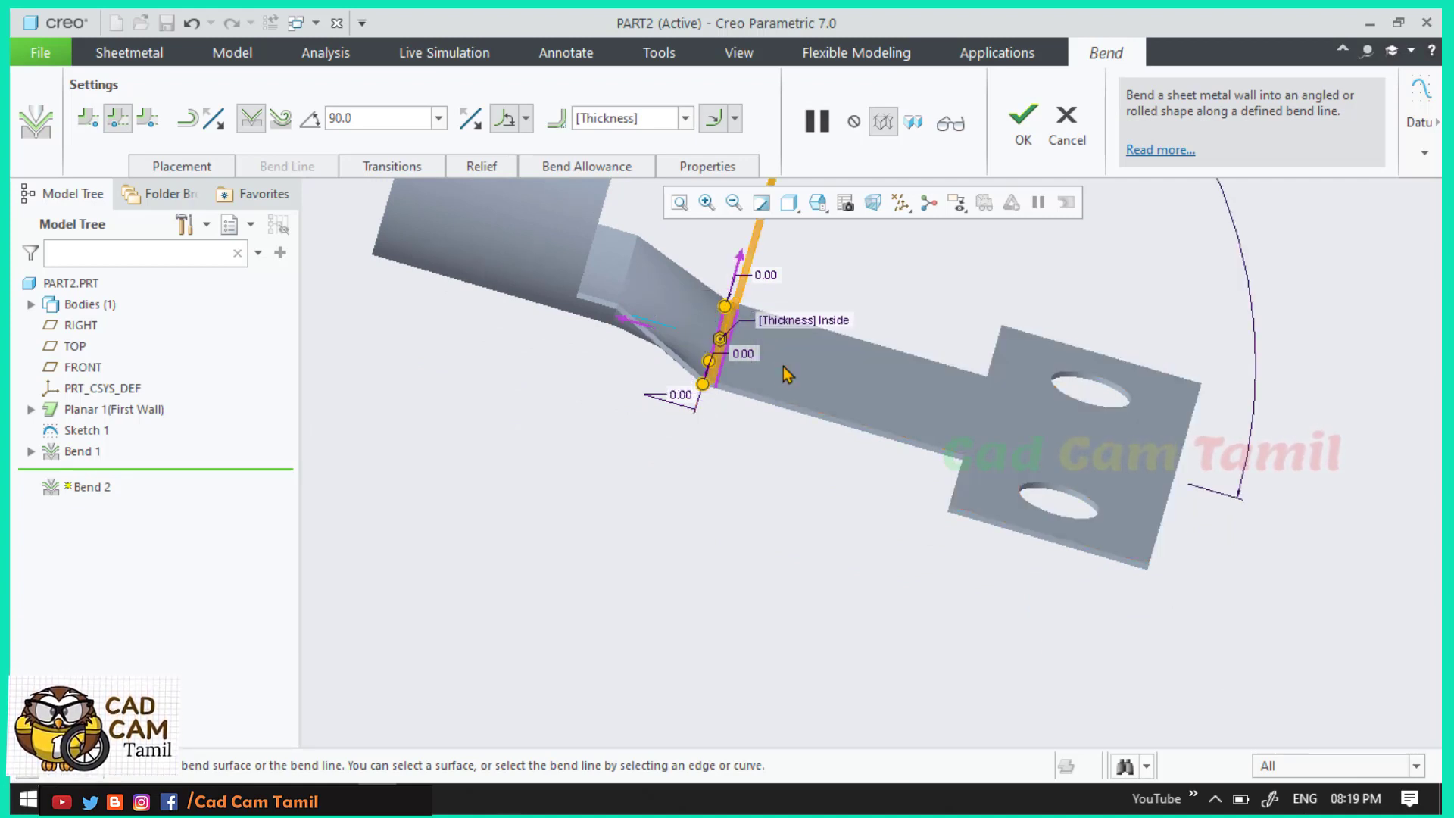
pyautogui.scroll(2, 776, 417)
pyautogui.moveTo(780, 458); pyautogui.dragTo(843, 399, button='middle')
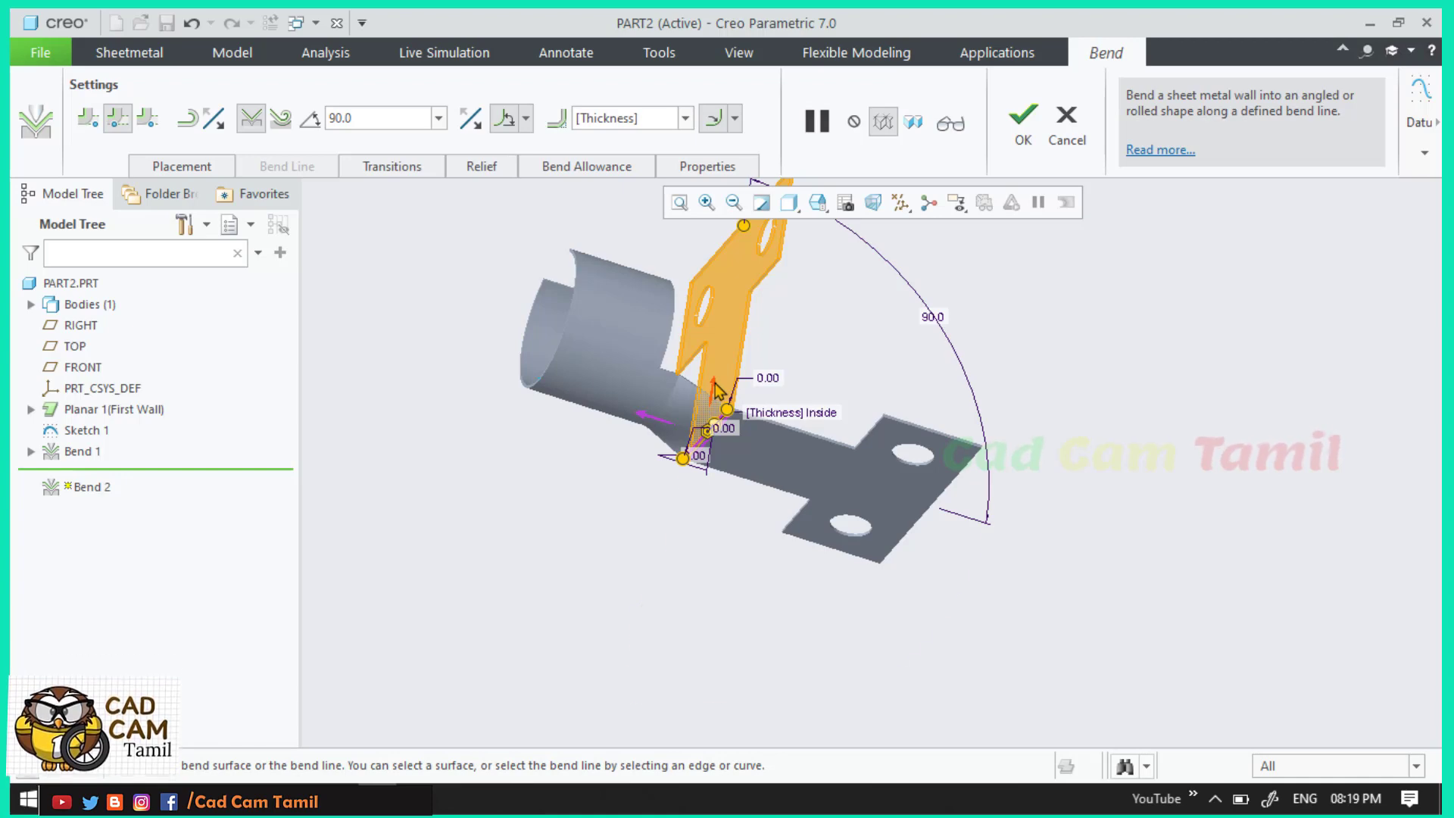
pyautogui.click(729, 407)
pyautogui.moveTo(729, 407); pyautogui.dragTo(795, 438, button='middle')
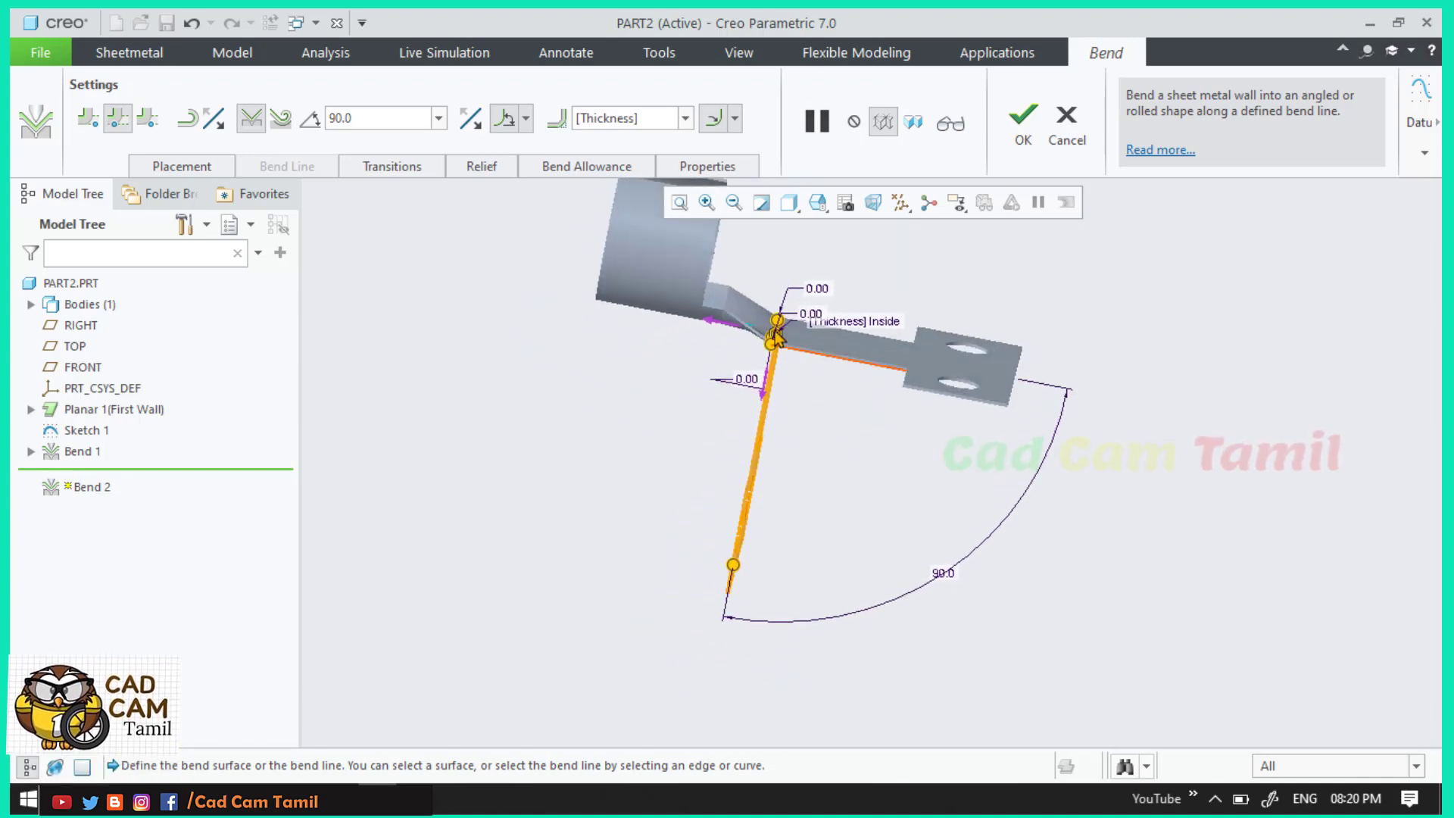
# Step: Offset the bend line 50 mm from the transition edge toward the holed flange
pyautogui.scroll(-3, 778, 339)
pyautogui.moveTo(778, 338); pyautogui.dragTo(940, 427, button='middle')
pyautogui.scroll(-2, 939, 427)
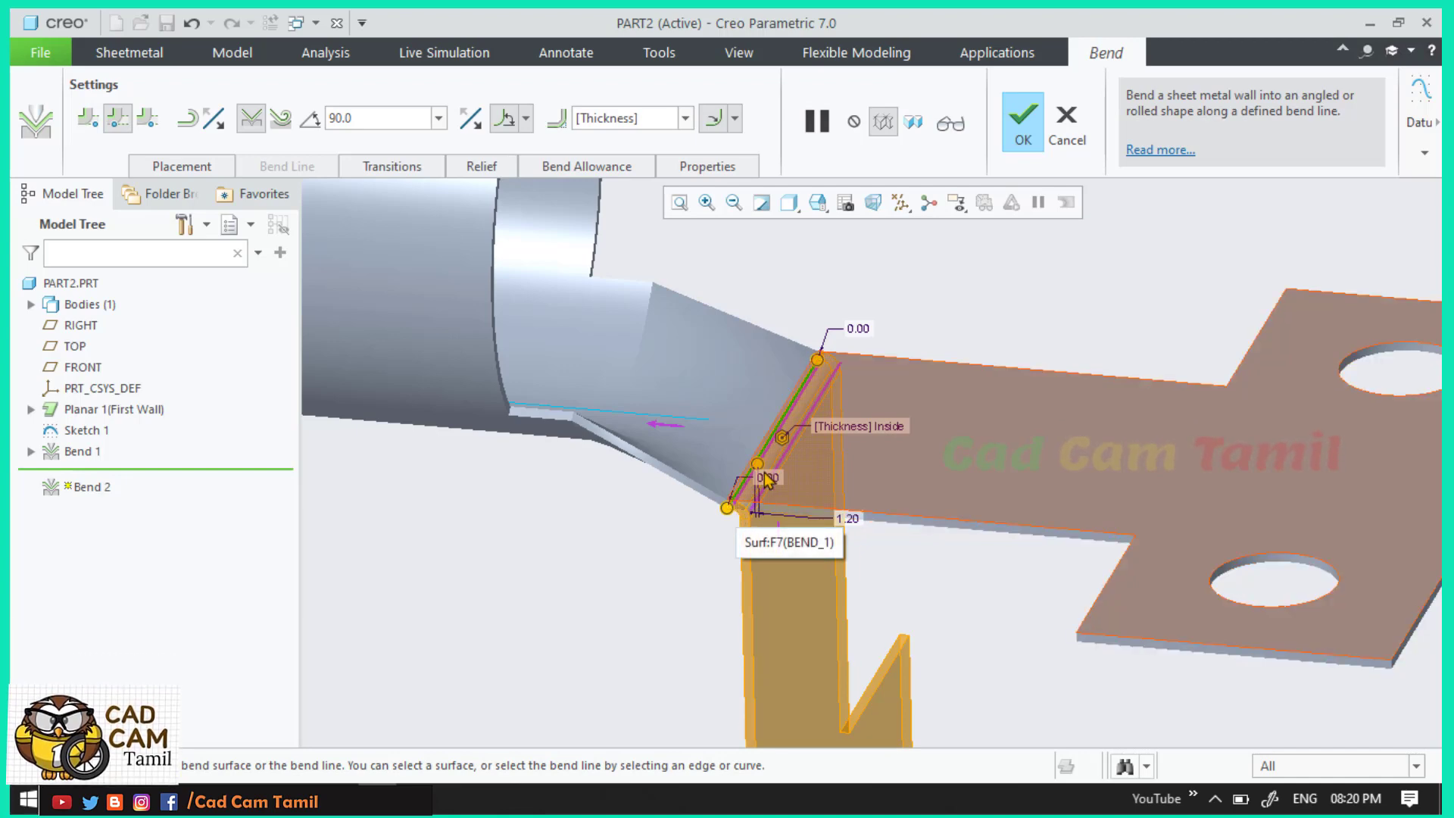
pyautogui.scroll(-4, 770, 476)
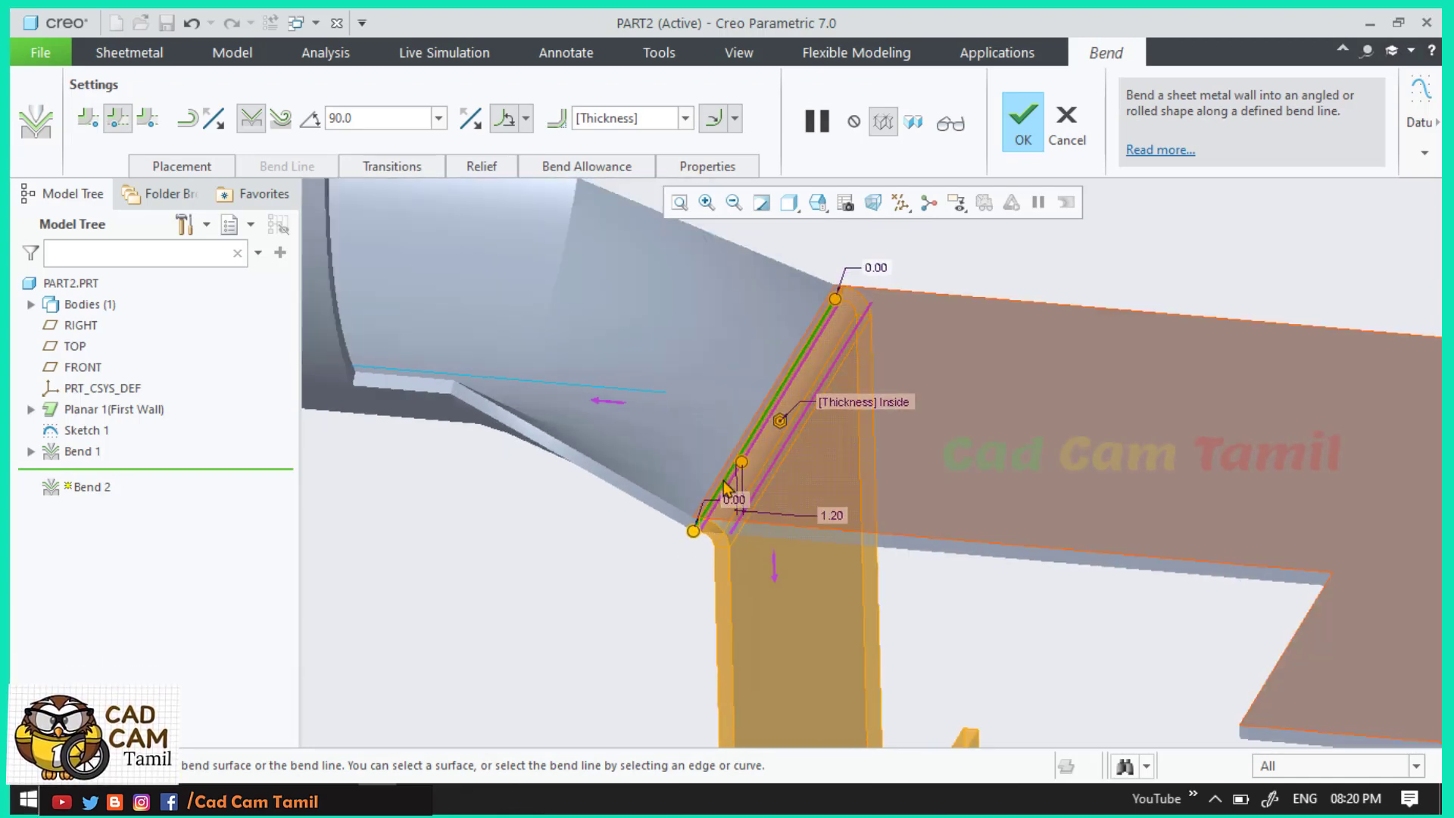
pyautogui.moveTo(741, 464); pyautogui.dragTo(909, 488)
pyautogui.moveTo(724, 603)
pyautogui.mouseDown(button='middle')
pyautogui.moveTo(756, 602)
pyautogui.moveTo(724, 591)
pyautogui.mouseUp(button='middle')
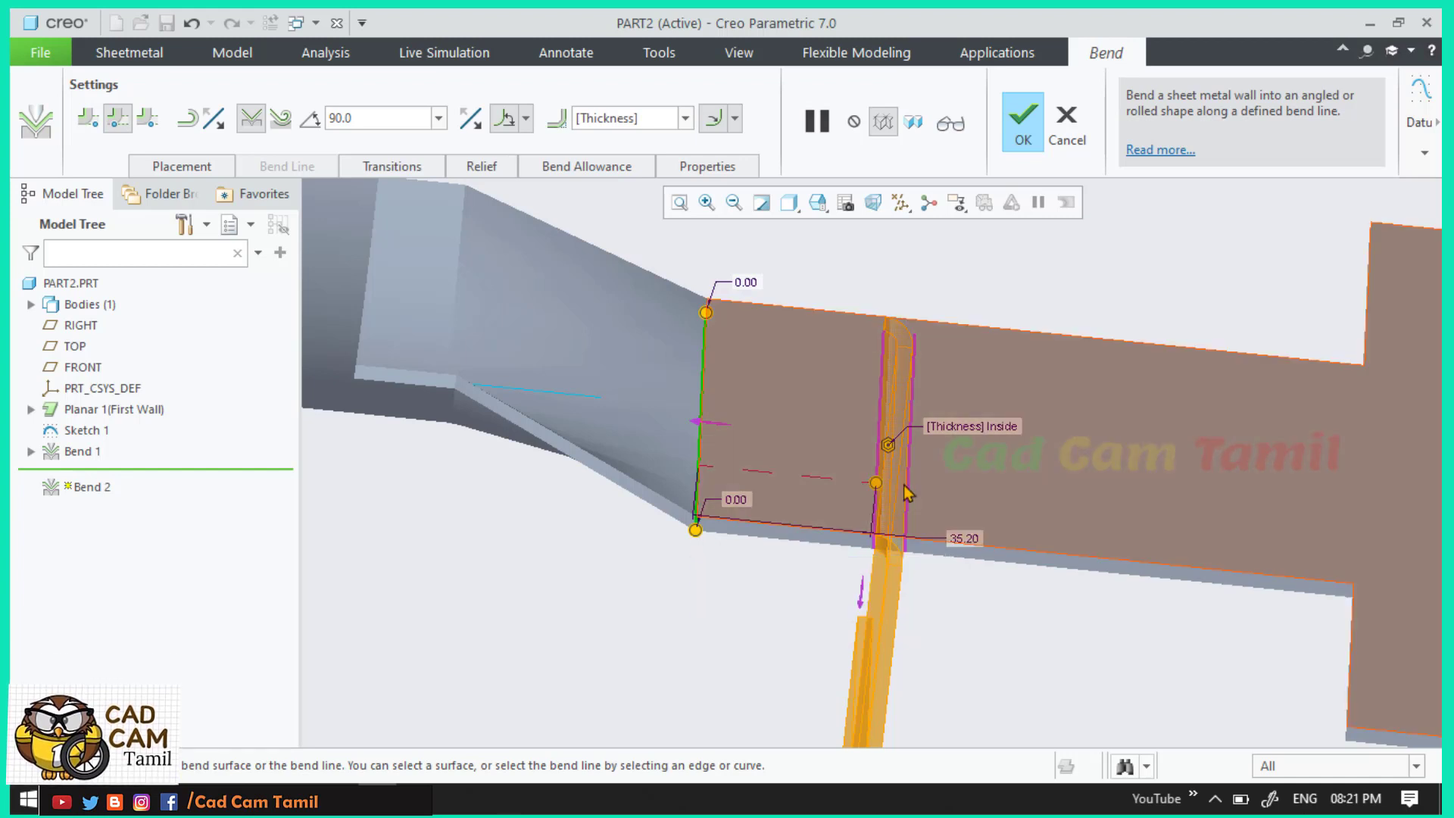
pyautogui.doubleClick(960, 539)
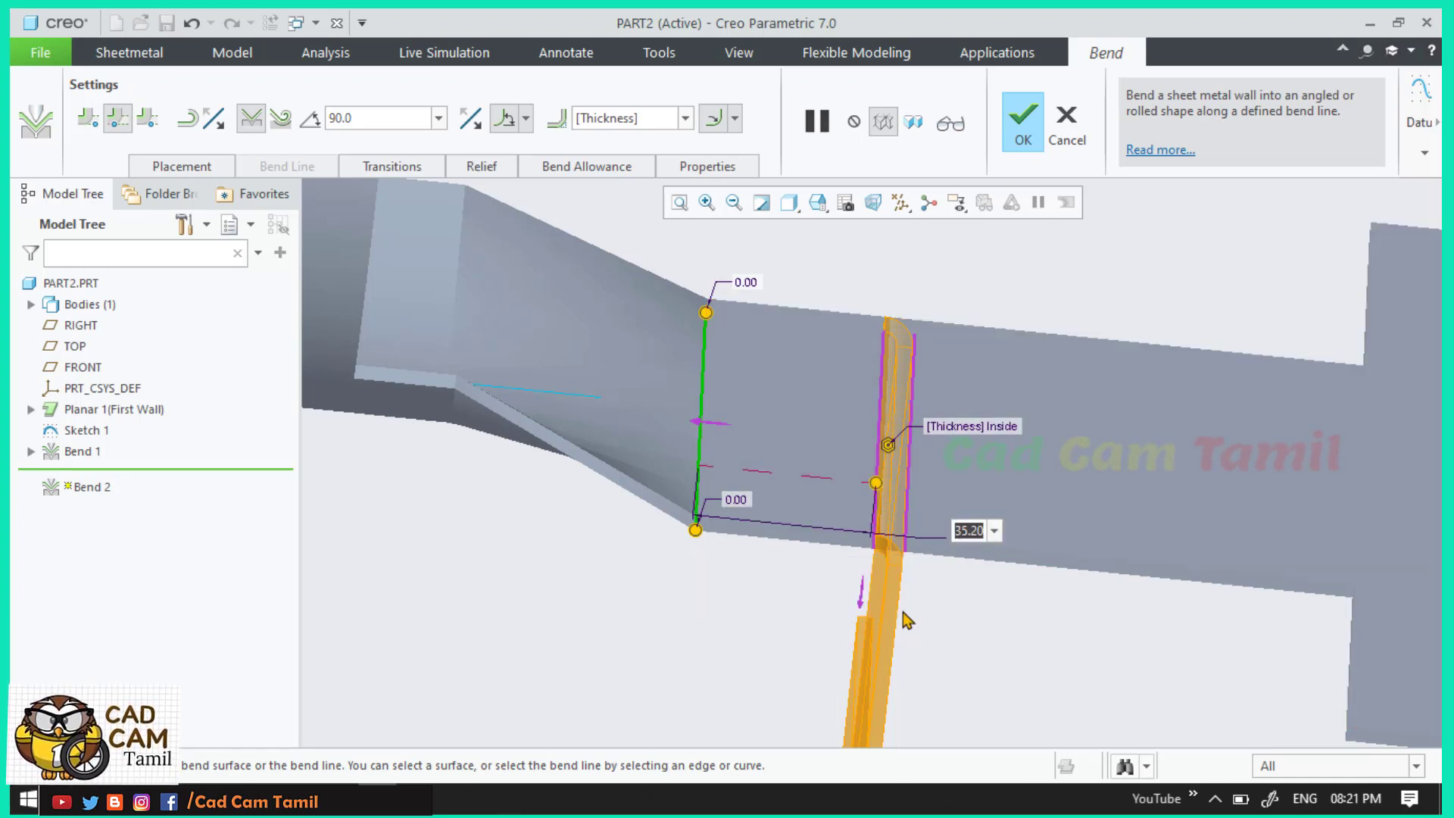
pyautogui.write('50')
pyautogui.press('Return')
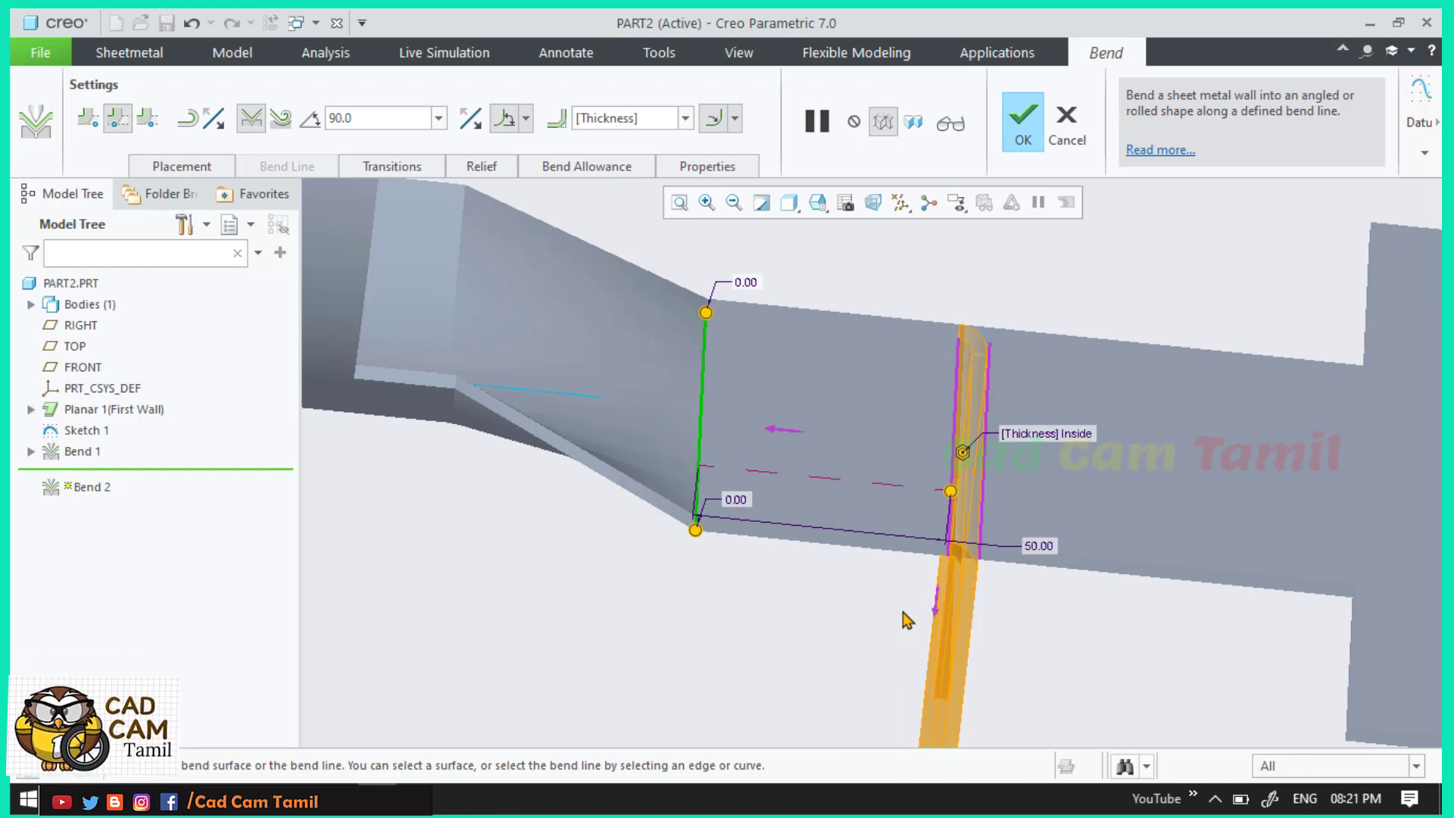
# Step: Try the second bend as a rolled bend with a 50 mm inside radius
pyautogui.scroll(5, 958, 560)
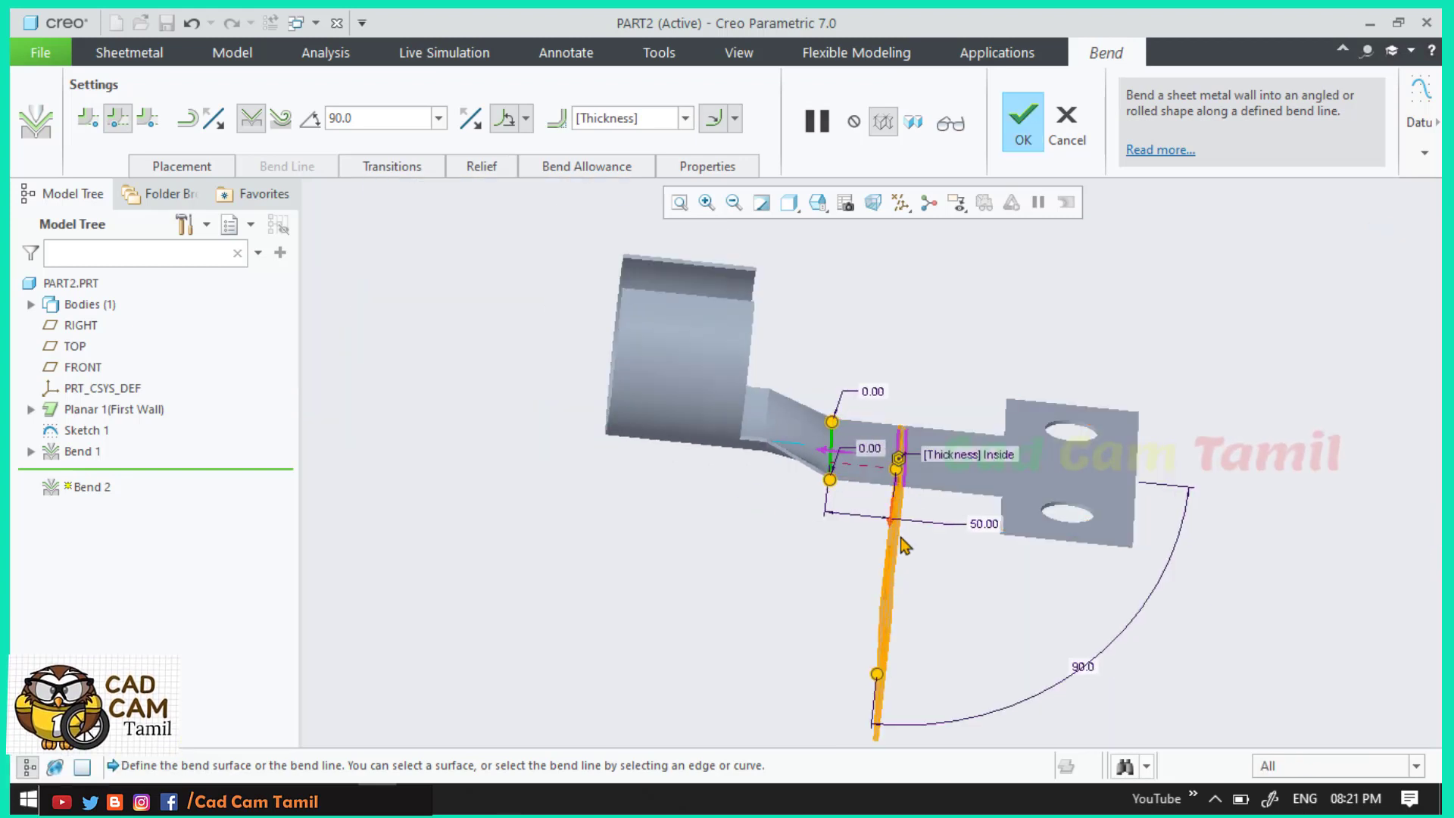
pyautogui.moveTo(958, 555)
pyautogui.mouseDown(button='middle')
pyautogui.moveTo(958, 538)
pyautogui.moveTo(966, 547)
pyautogui.mouseUp(button='middle')
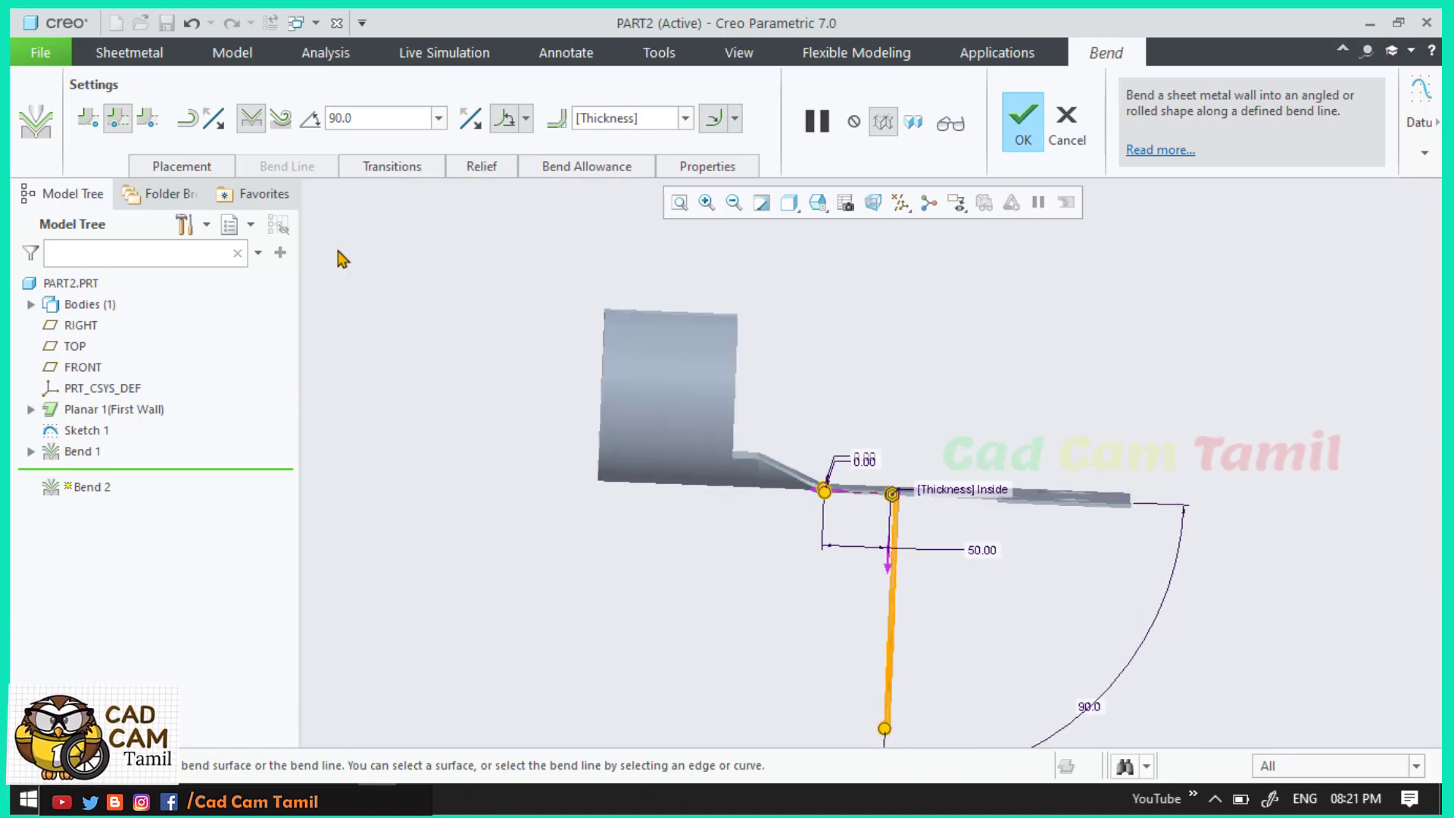
pyautogui.click(291, 119)
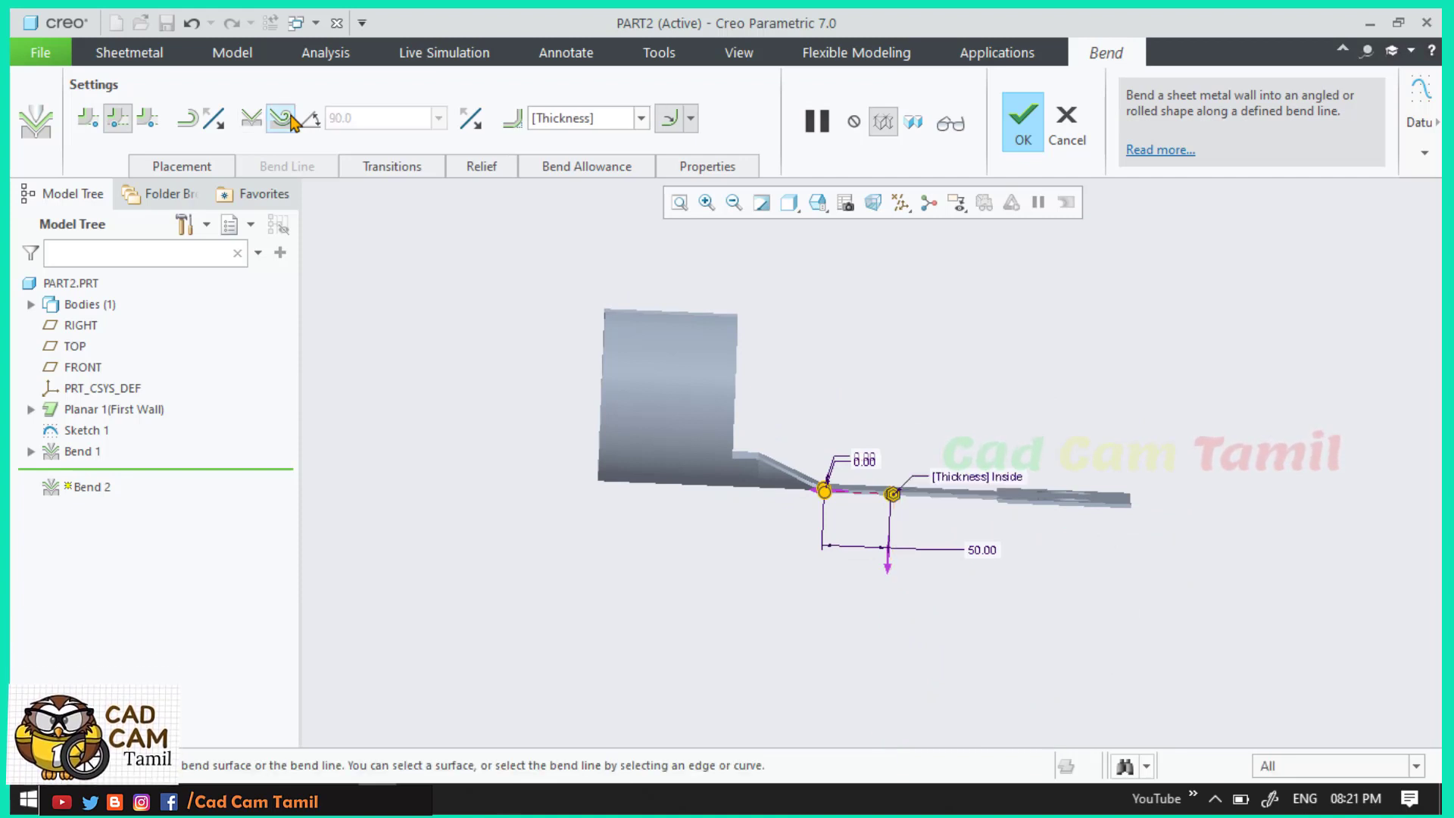
pyautogui.write('3')
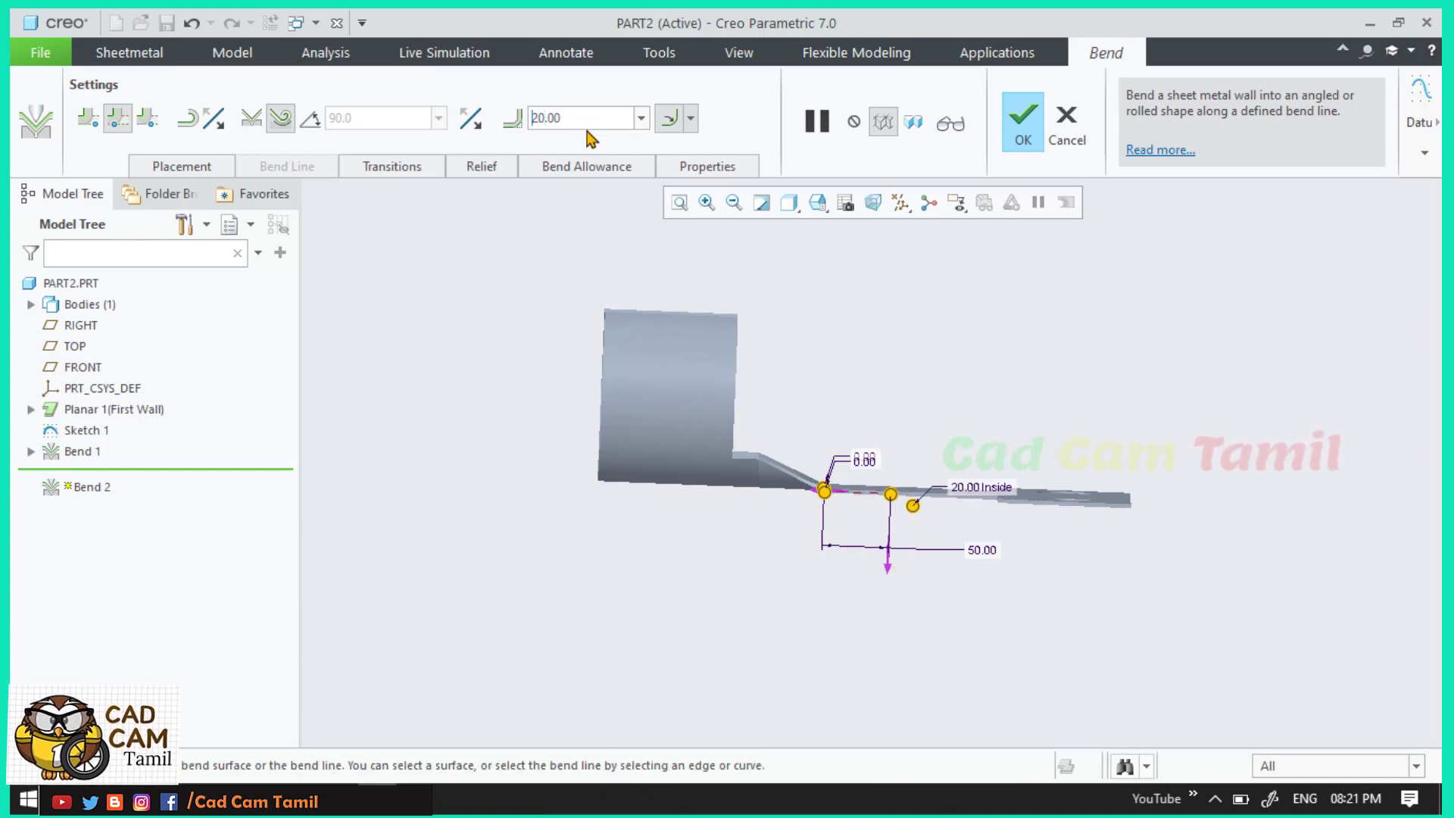
pyautogui.click(591, 125)
pyautogui.write('50')
pyautogui.press('Return')
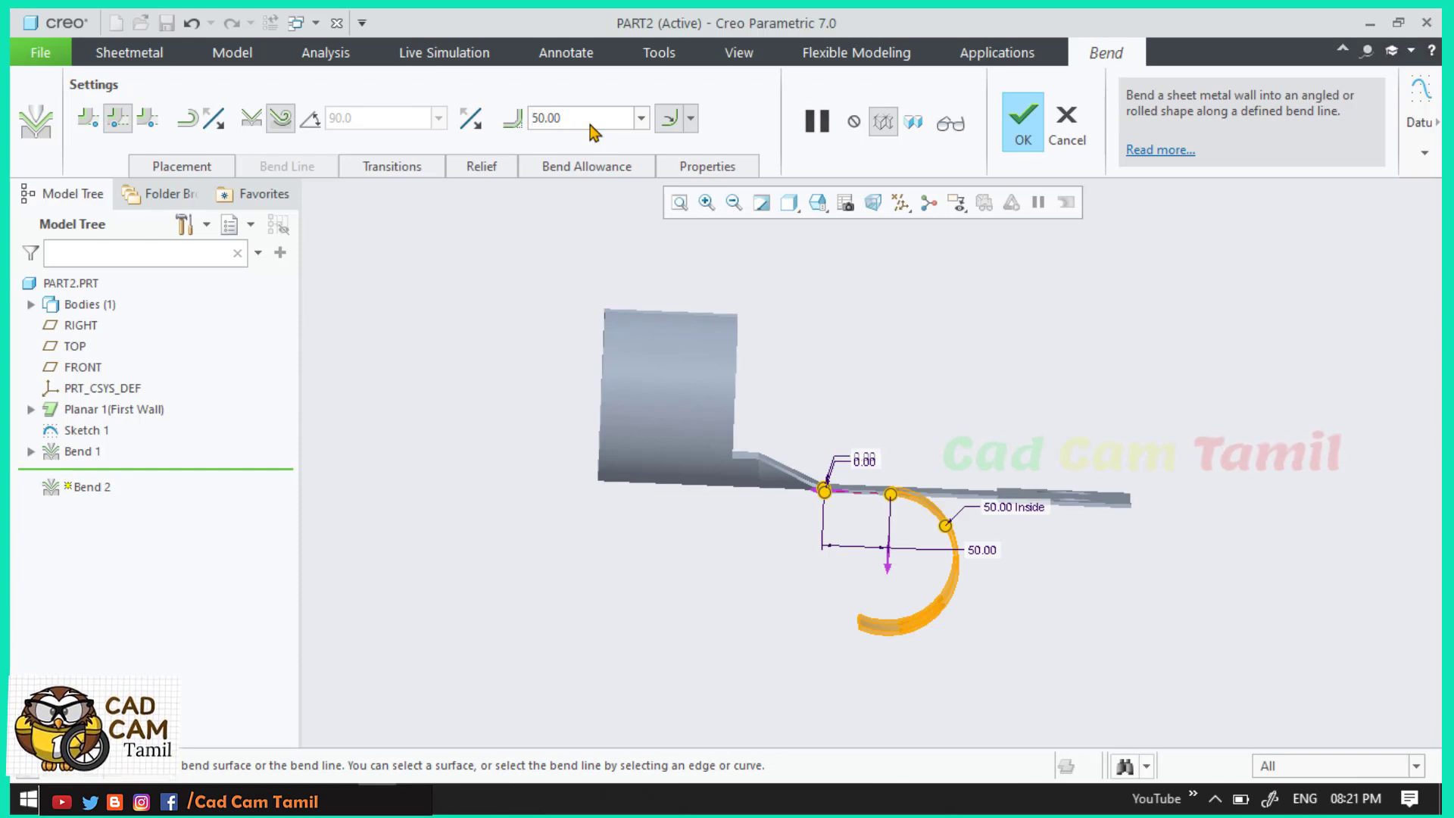
pyautogui.moveTo(1002, 402); pyautogui.dragTo(1000, 465, button='middle')
pyautogui.scroll(-1, 999, 465)
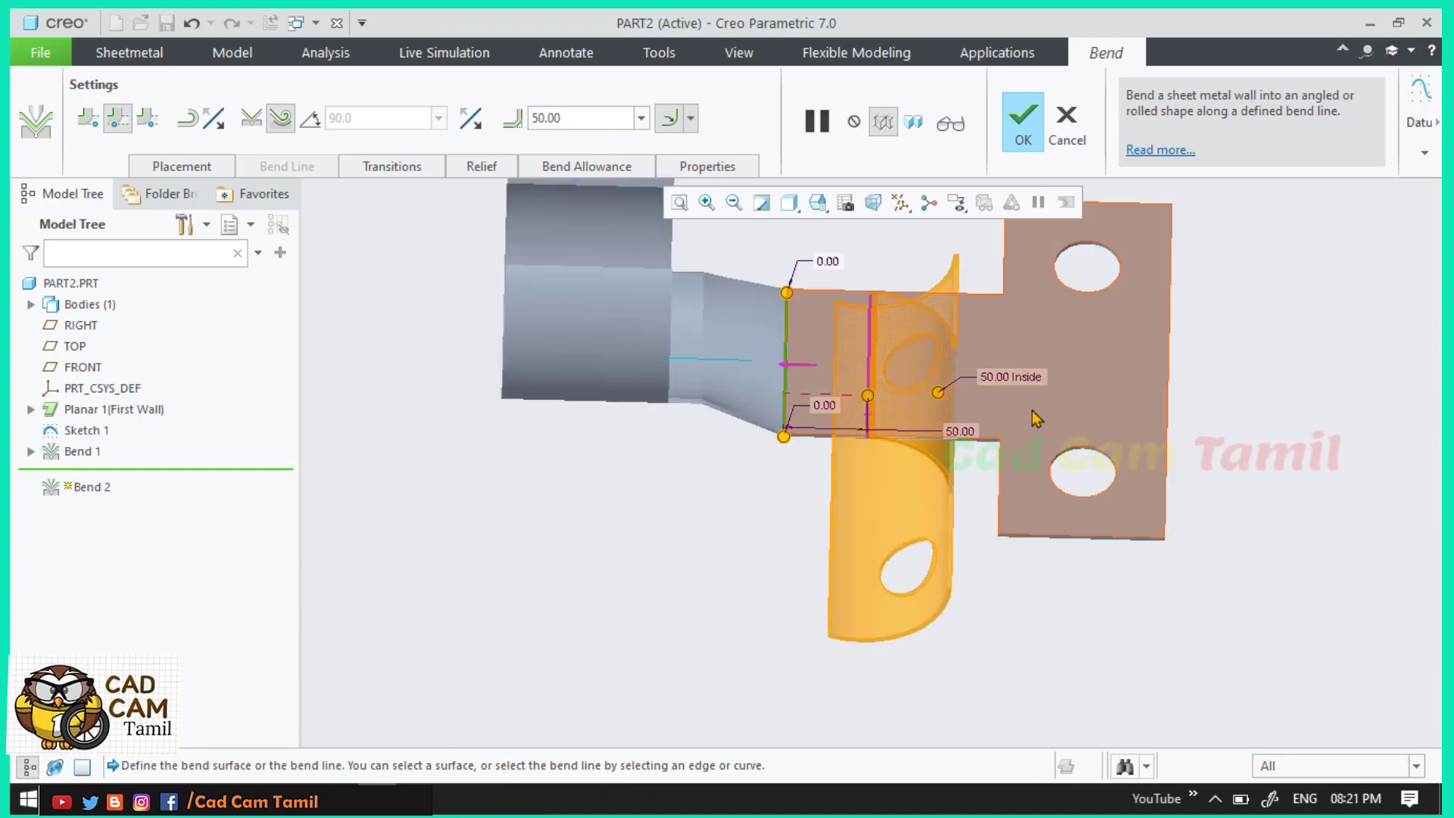
# Step: Make the second bend a 90° angled bend with a 0 mm inside radius and complete it
pyautogui.click(251, 120)
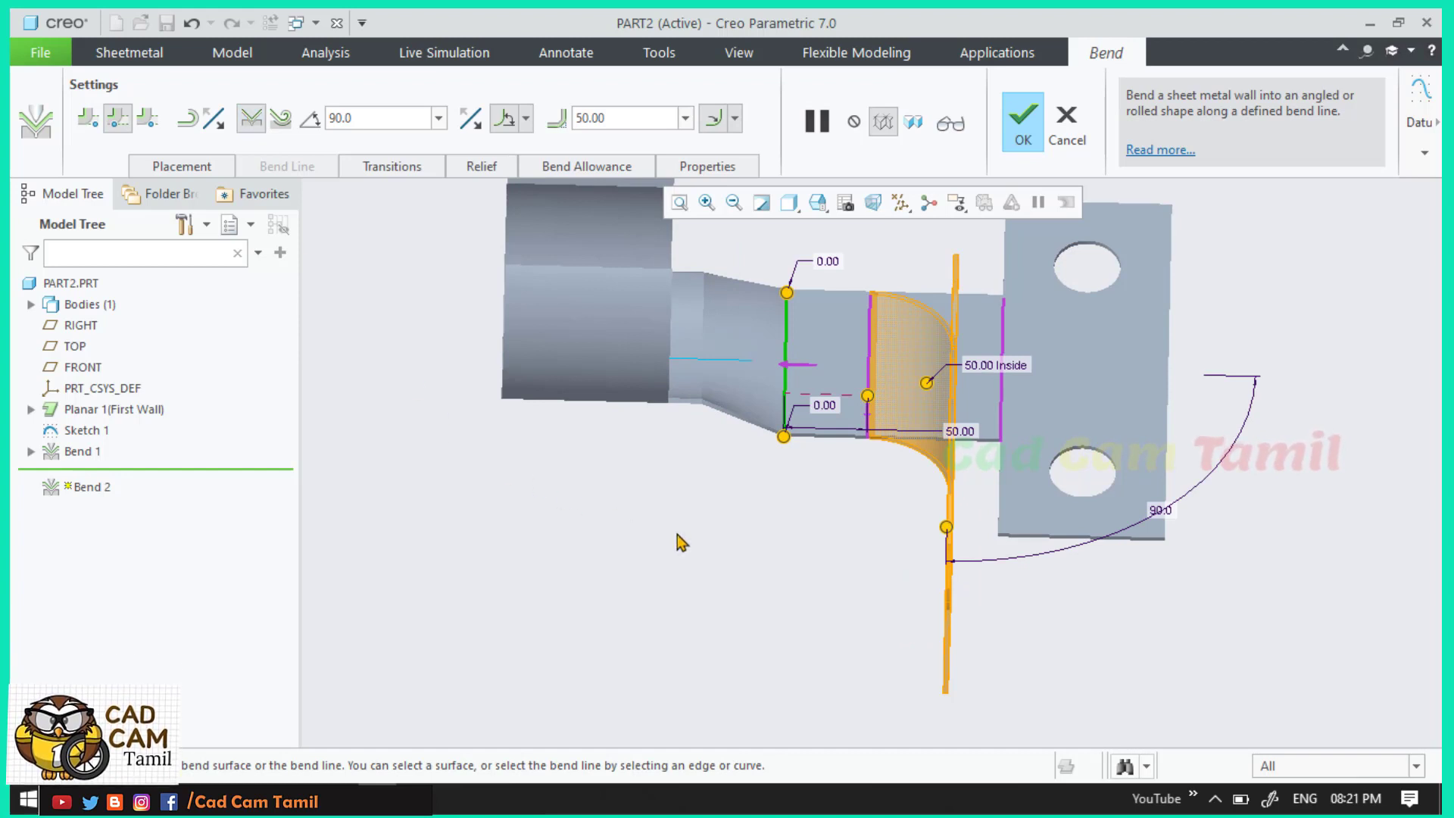
pyautogui.scroll(1, 681, 543)
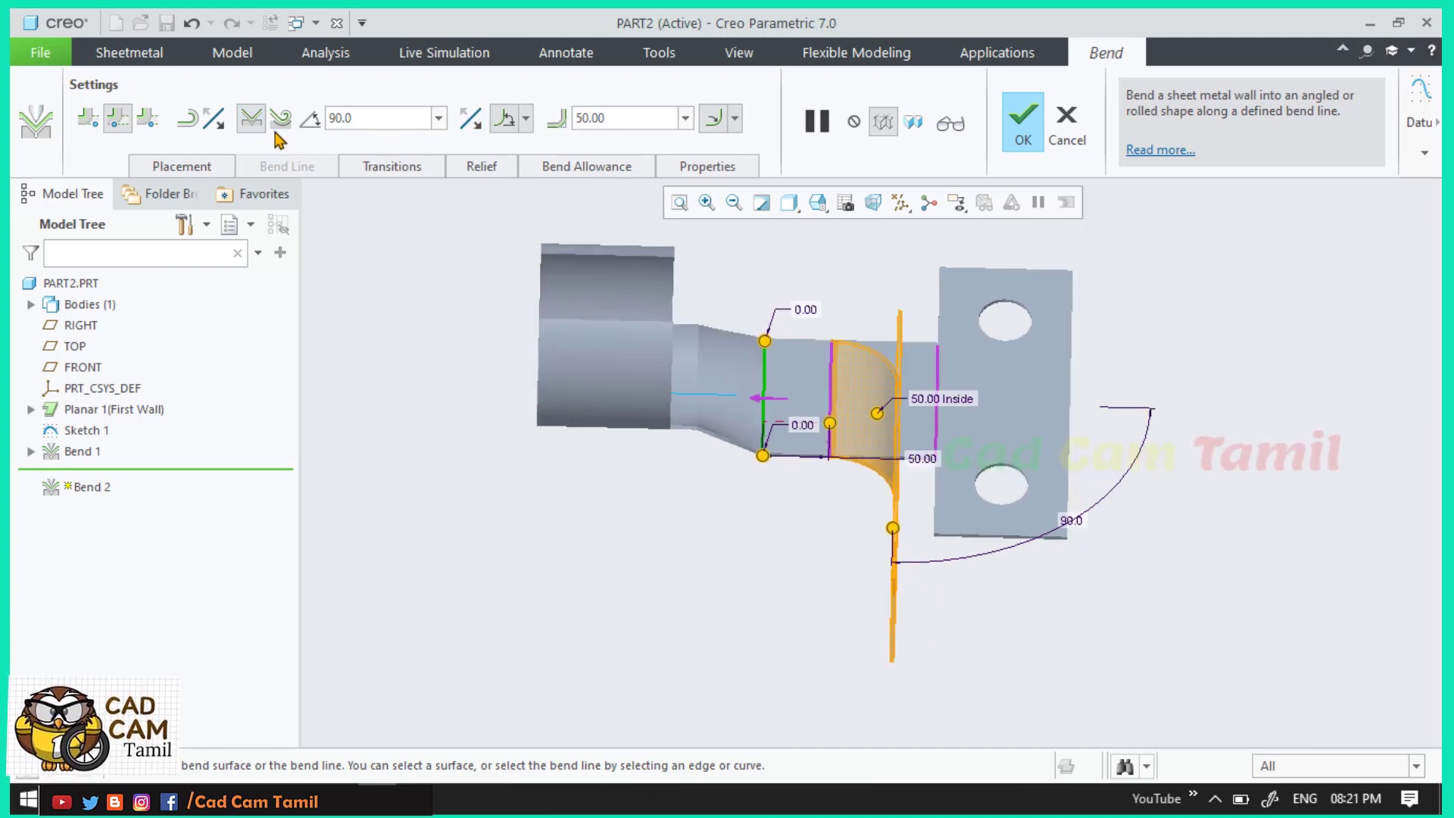
pyautogui.moveTo(738, 494); pyautogui.dragTo(761, 603, button='middle')
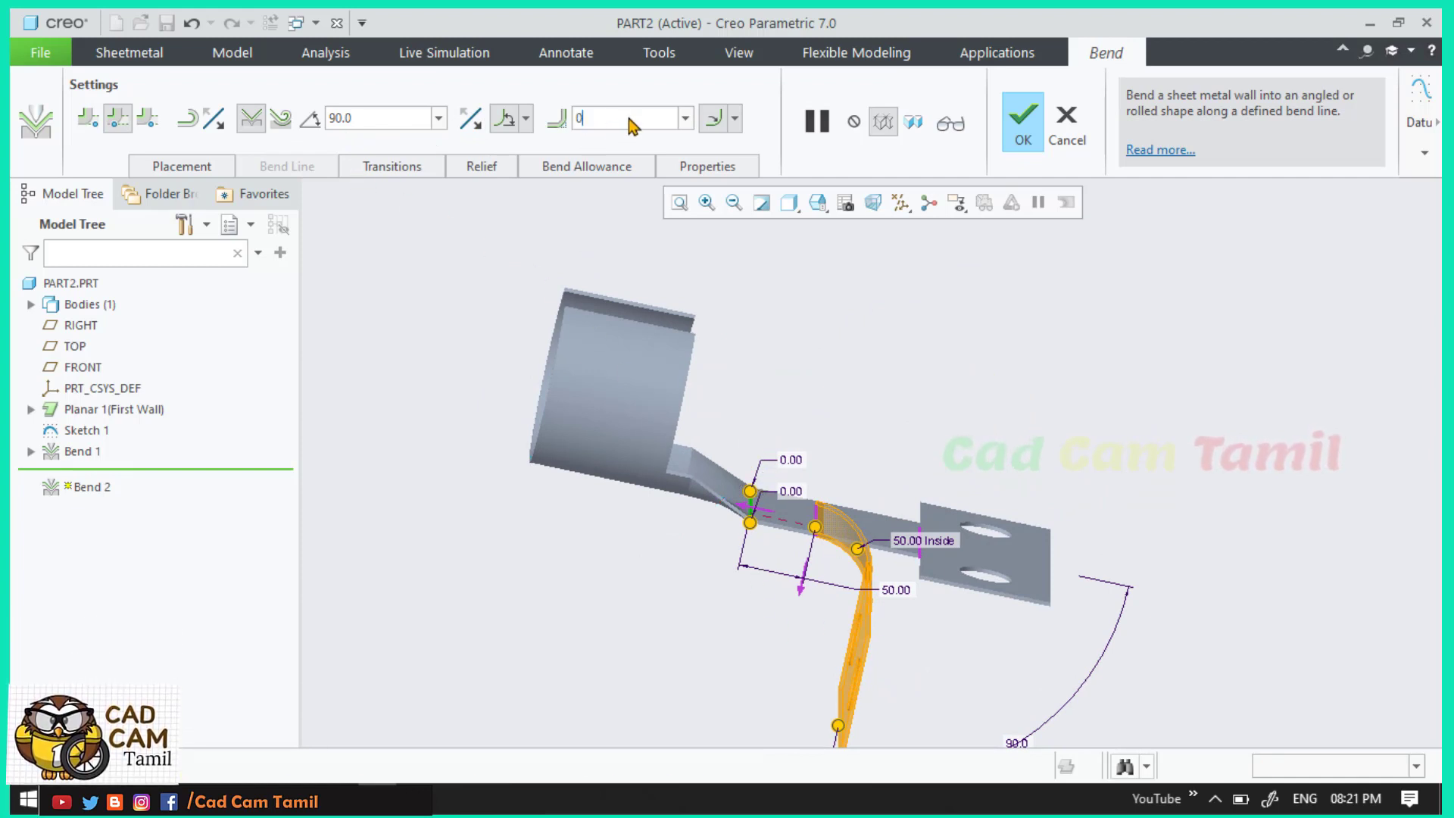
pyautogui.press('Return')
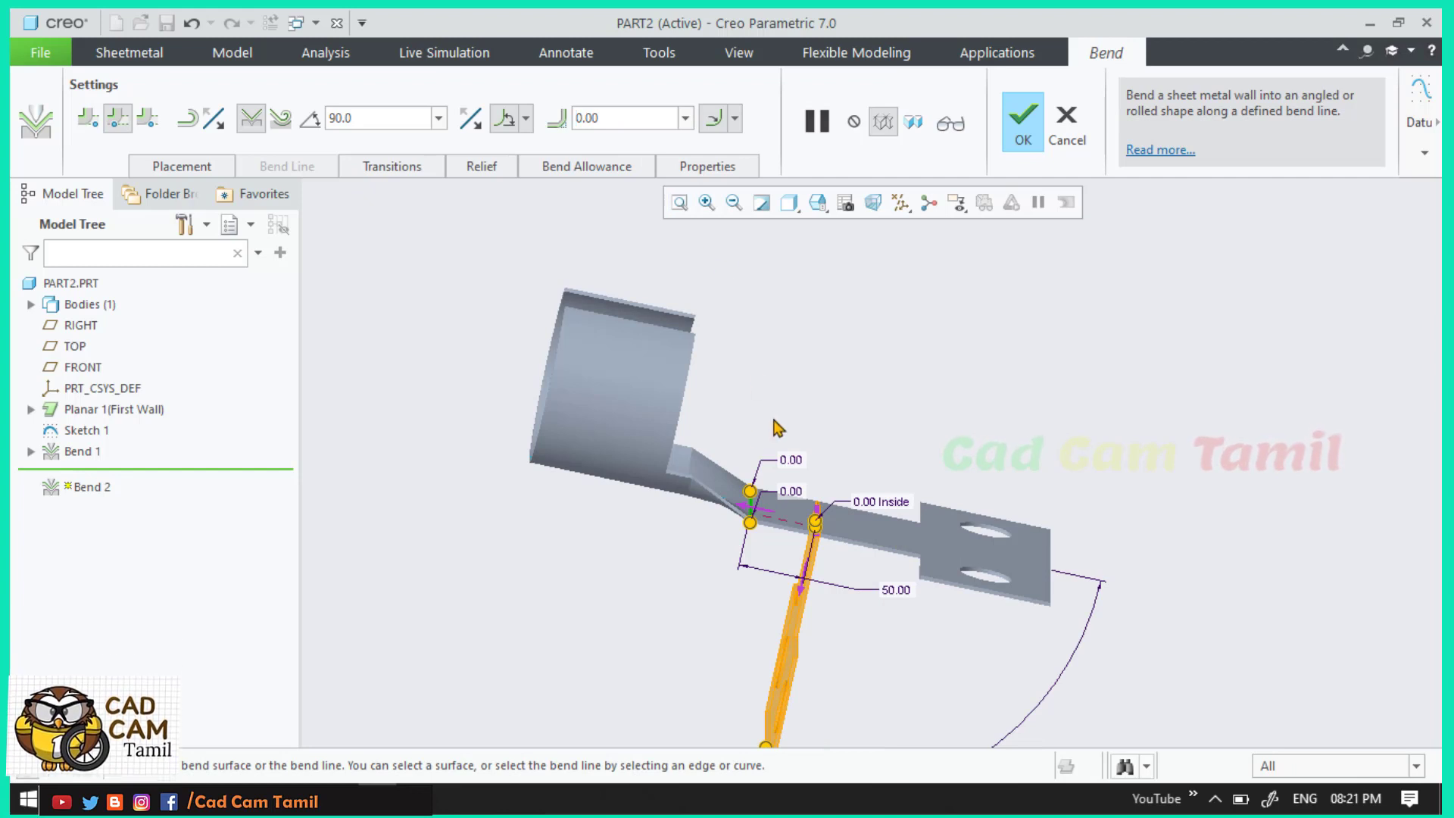
pyautogui.scroll(1, 522, 338)
pyautogui.scroll(-1, 709, 455)
pyautogui.moveTo(713, 333); pyautogui.dragTo(723, 394, button='middle')
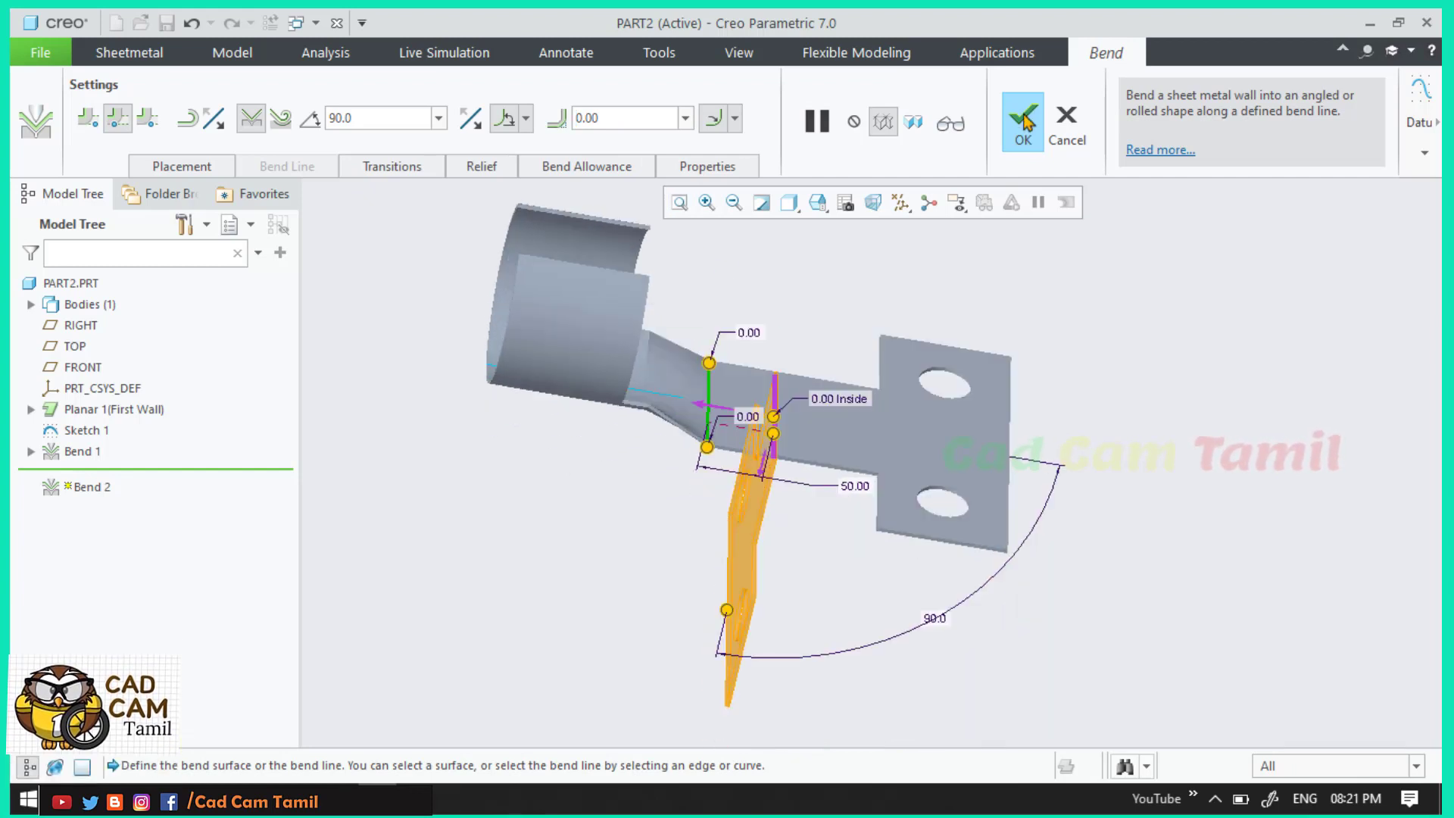
pyautogui.click(1023, 121)
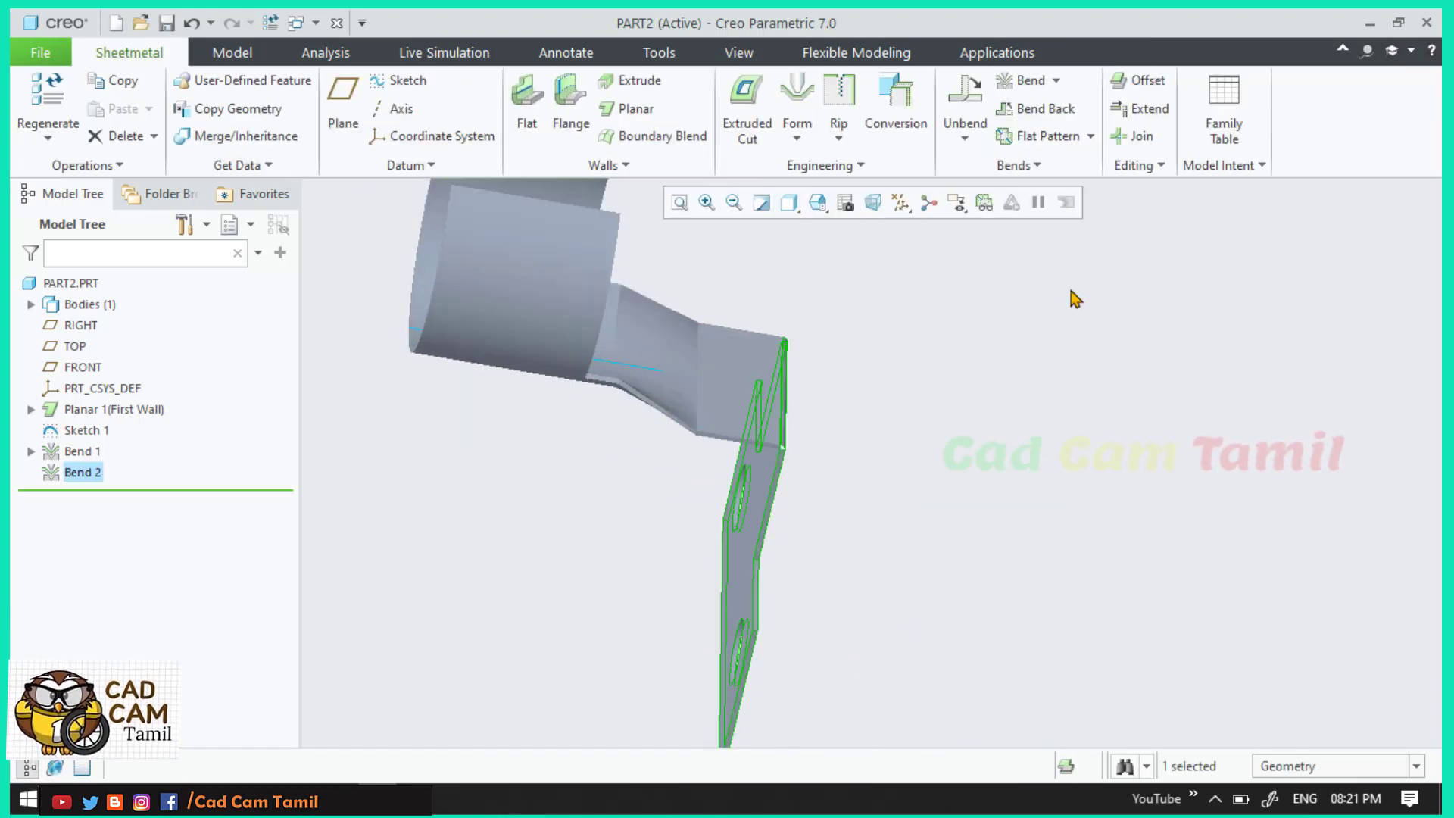
# Step: Start a third bend on the holed wall's face, running the bend line between the two inner corners where the neck meets the flange
pyautogui.click(636, 473)
pyautogui.scroll(3, 638, 469)
pyautogui.moveTo(770, 474)
pyautogui.mouseDown(button='middle')
pyautogui.moveTo(716, 477)
pyautogui.moveTo(685, 429)
pyautogui.moveTo(764, 468)
pyautogui.moveTo(659, 451)
pyautogui.moveTo(746, 462)
pyautogui.moveTo(705, 471)
pyautogui.moveTo(699, 456)
pyautogui.mouseUp(button='middle')
pyautogui.scroll(-3, 939, 356)
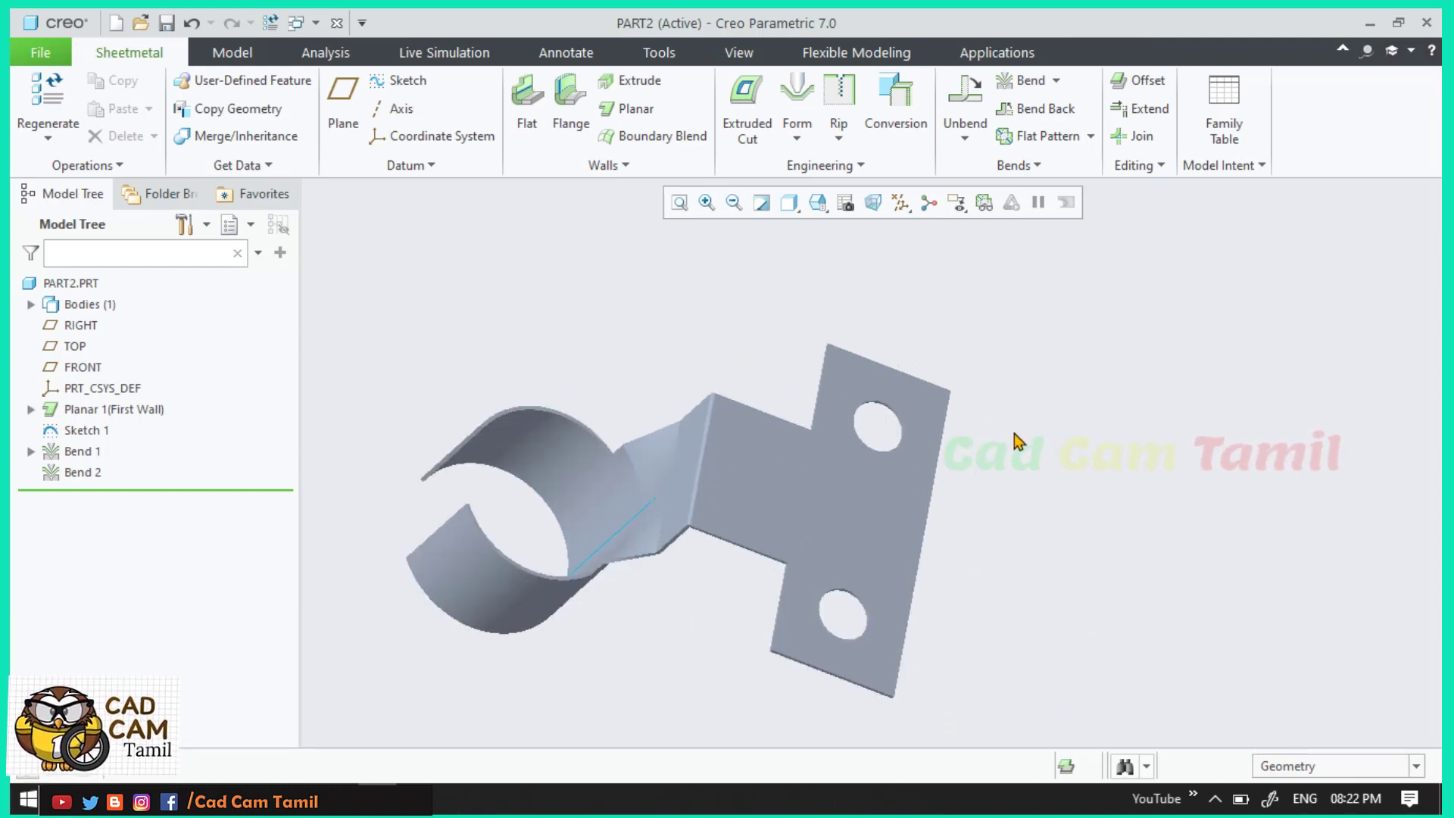
pyautogui.scroll(2, 988, 437)
pyautogui.click(1027, 81)
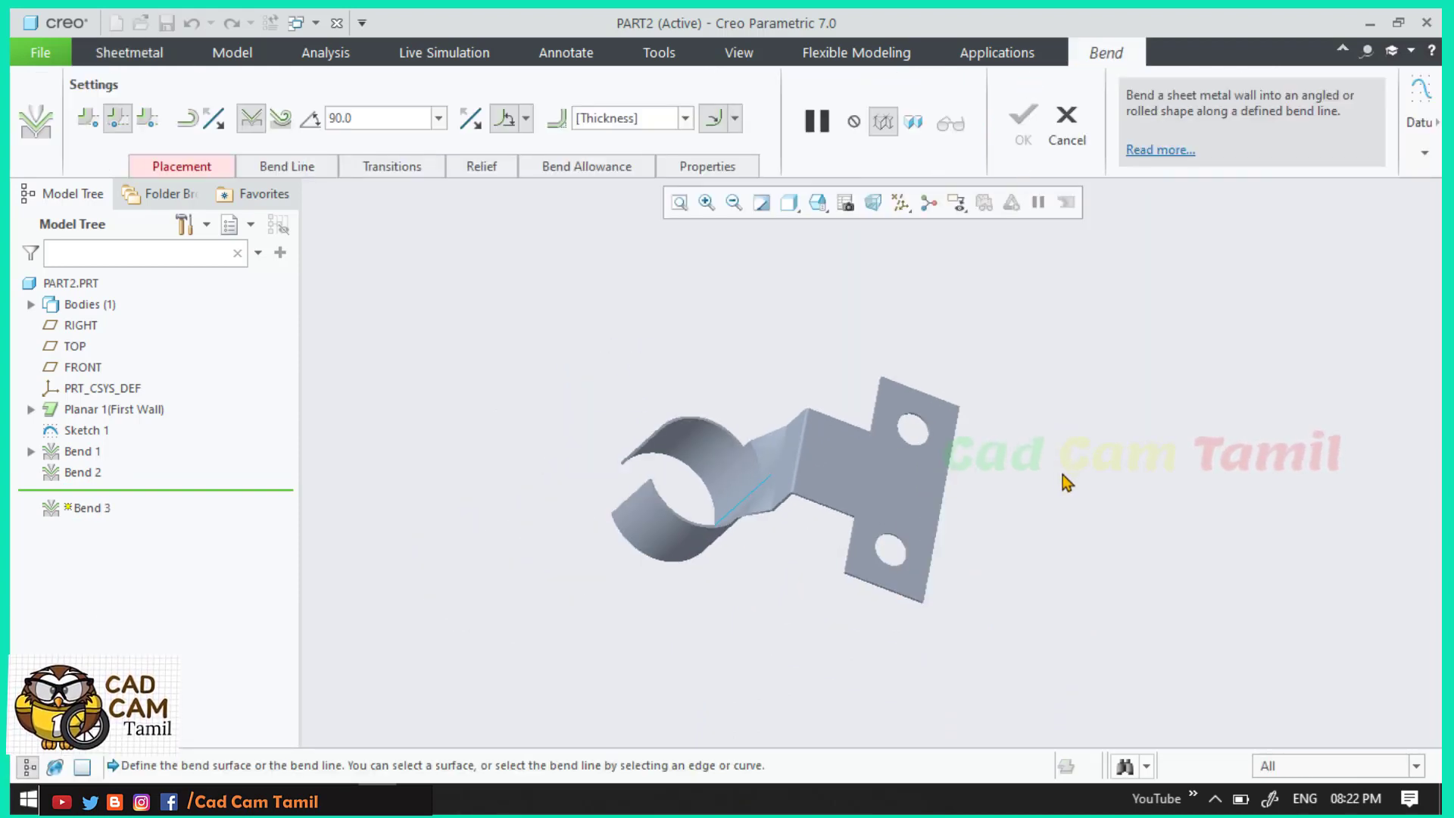
pyautogui.scroll(-3, 1049, 530)
pyautogui.scroll(3, 1045, 524)
pyautogui.click(765, 435)
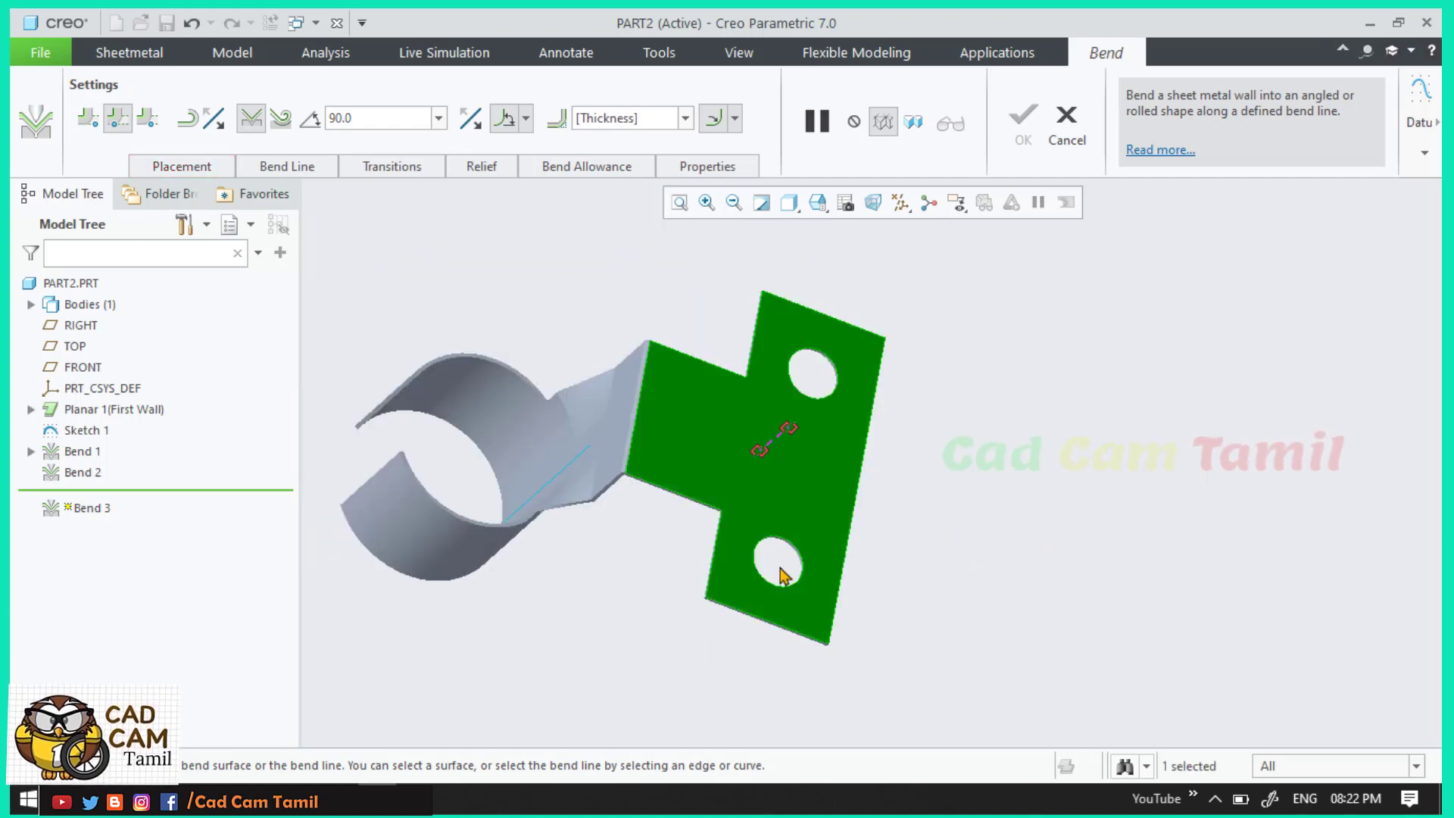
pyautogui.click(721, 512)
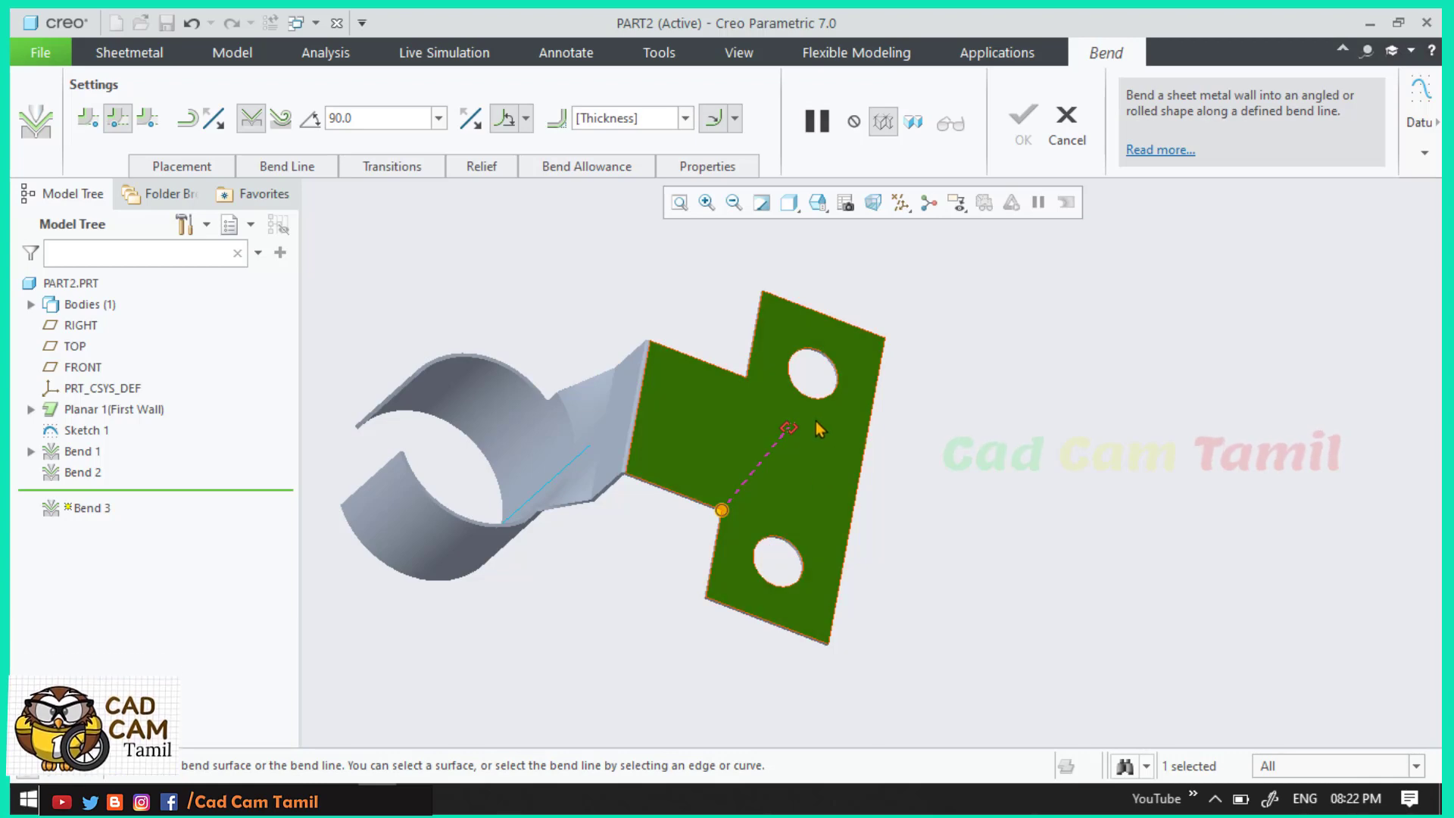
pyautogui.click(746, 376)
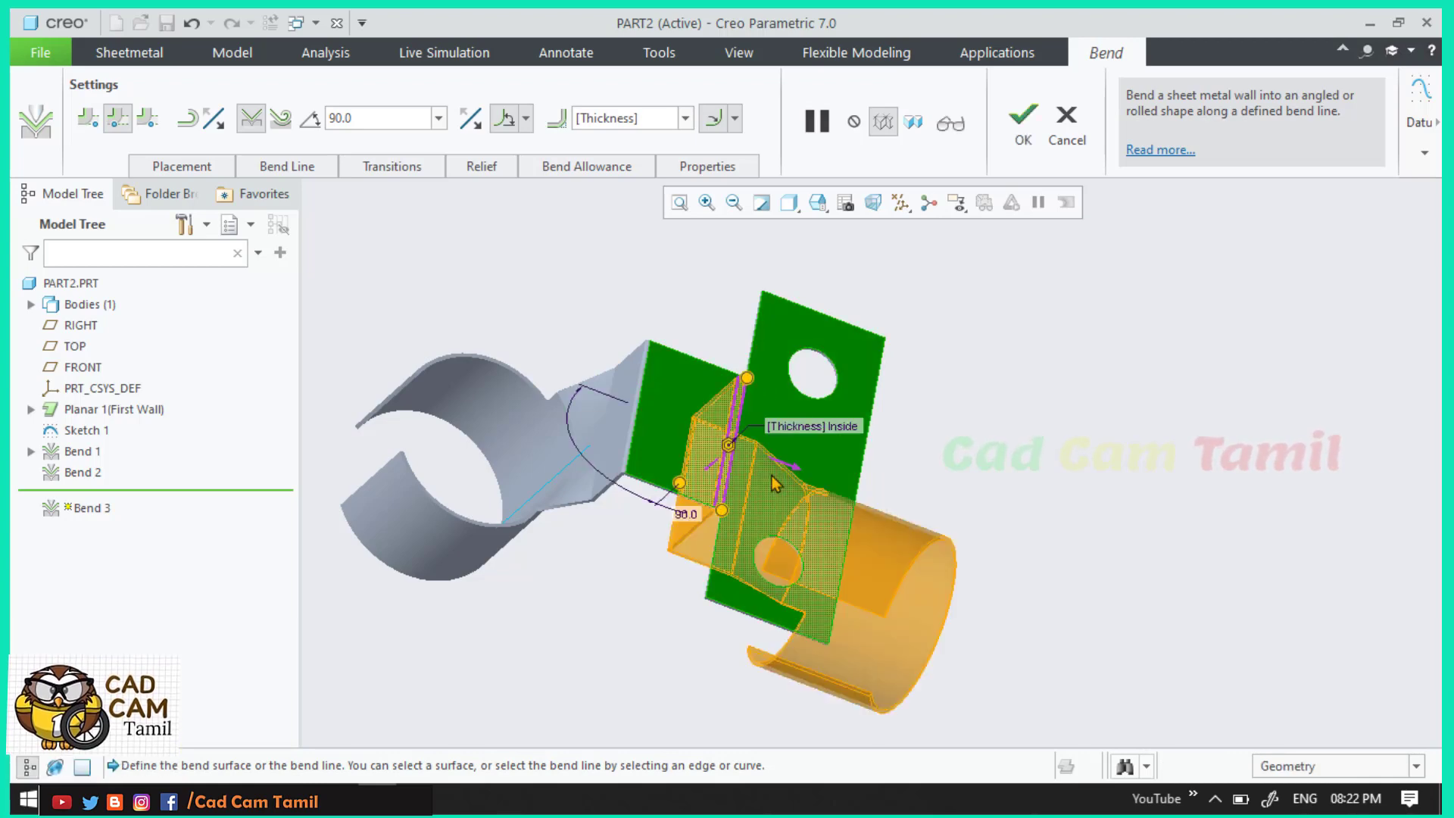
pyautogui.moveTo(938, 458); pyautogui.dragTo(1036, 432, button='middle')
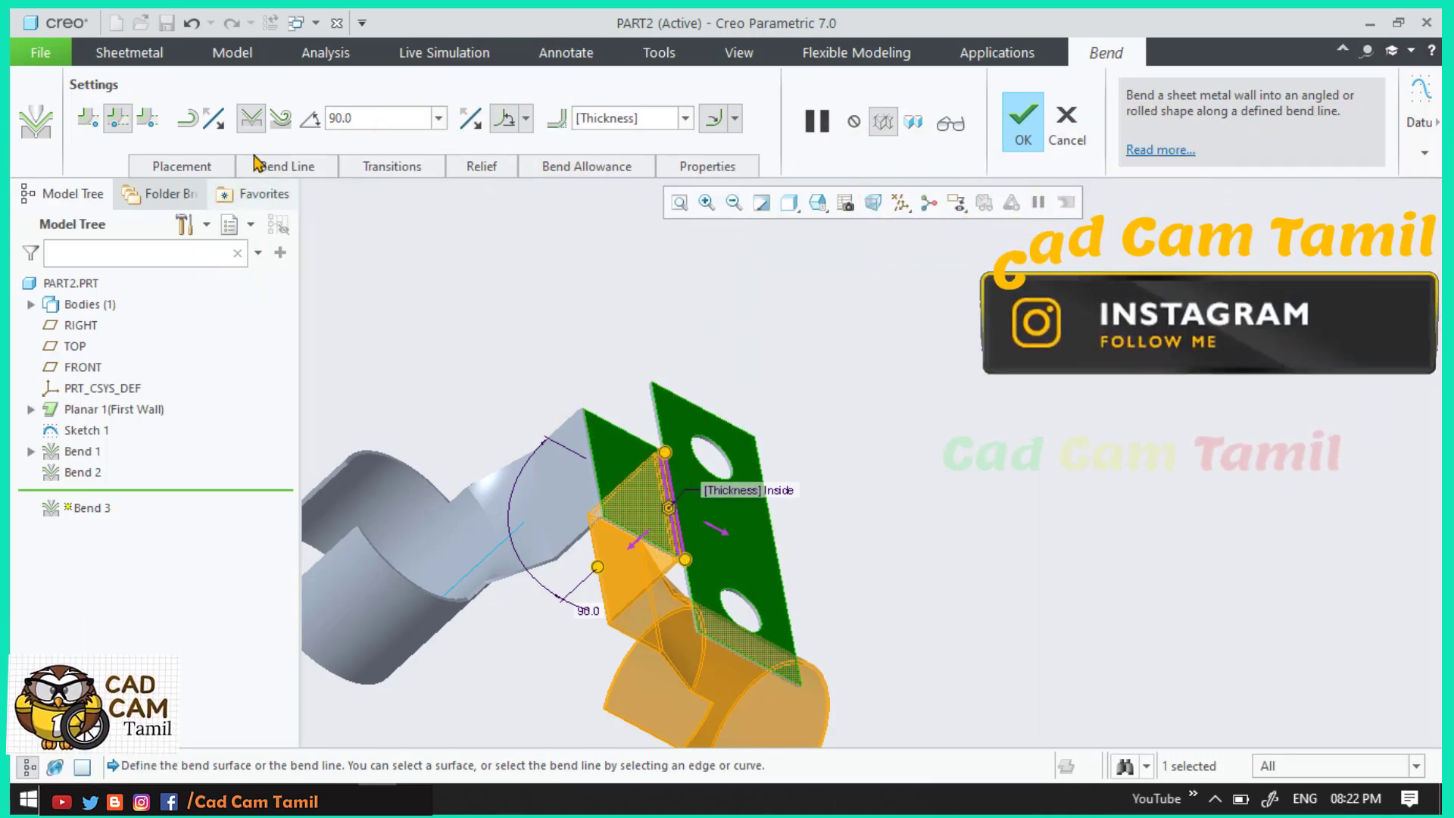
# Step: Switch the fixed side of the third bend so the holed flange folds at 90° instead of the rolled end
pyautogui.click(214, 120)
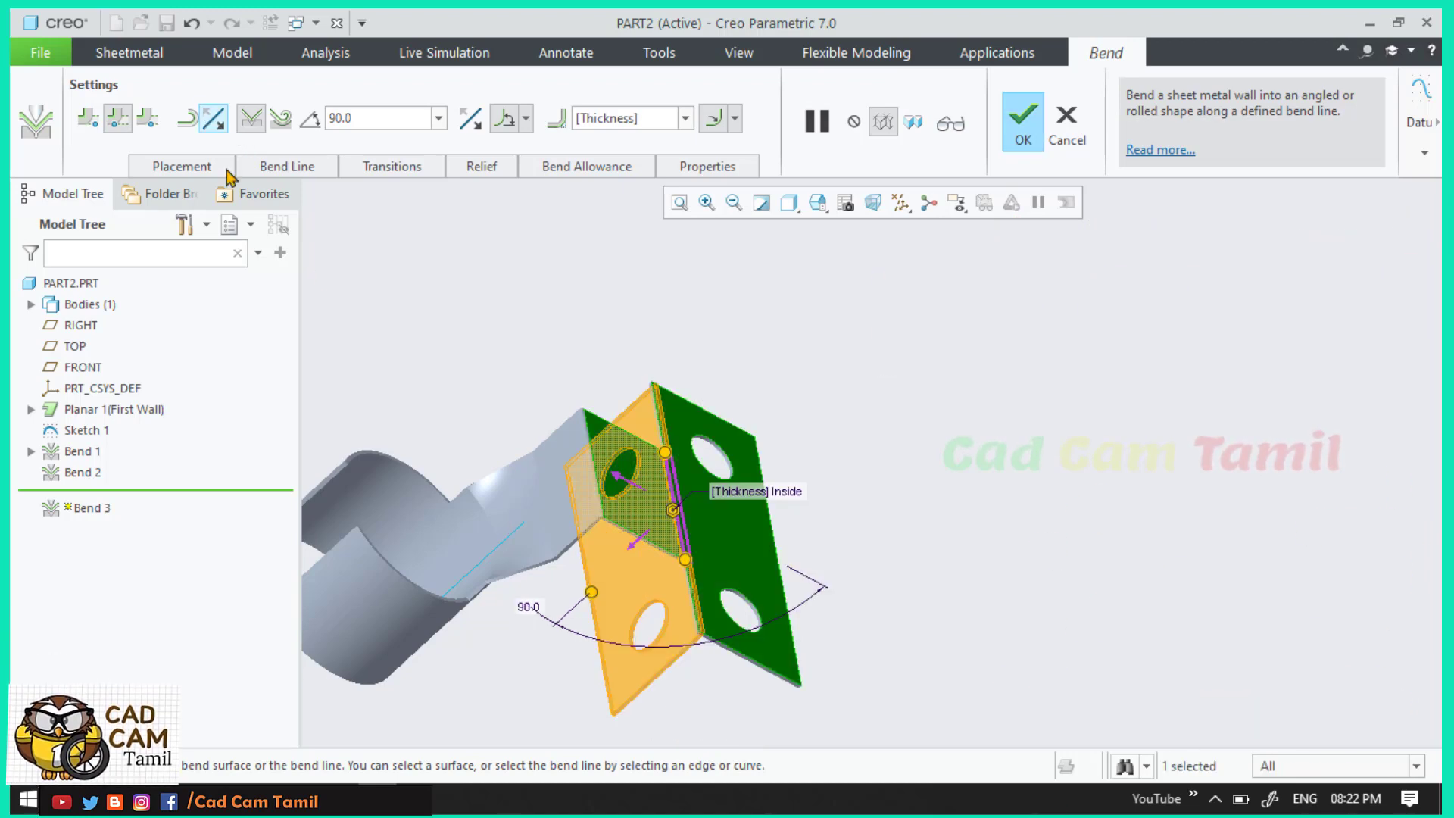
pyautogui.moveTo(695, 400)
pyautogui.mouseDown(button='middle')
pyautogui.moveTo(702, 428)
pyautogui.moveTo(671, 431)
pyautogui.moveTo(621, 400)
pyautogui.moveTo(671, 409)
pyautogui.mouseUp(button='middle')
pyautogui.scroll(5, 761, 403)
pyautogui.scroll(-2, 562, 340)
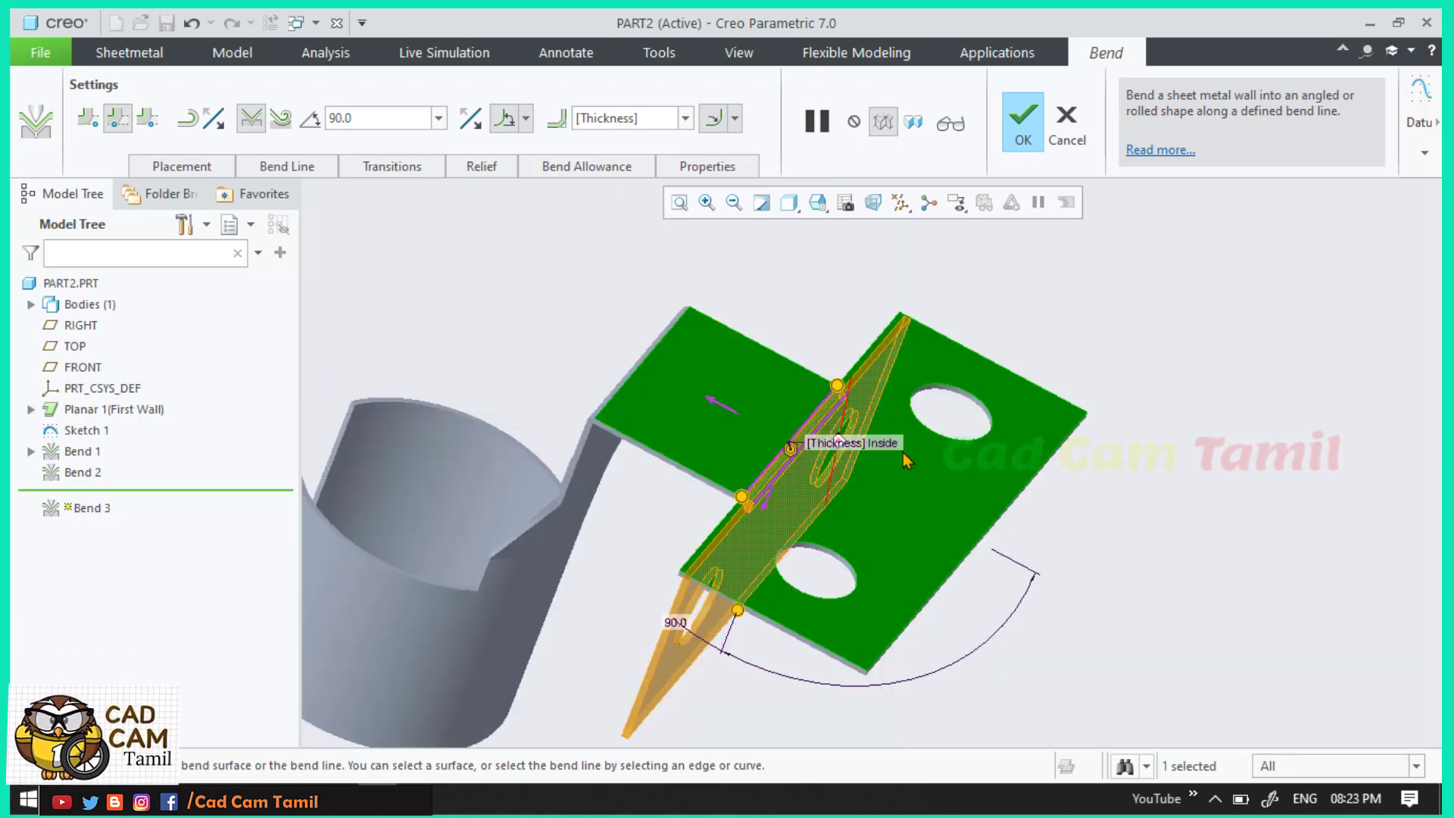
pyautogui.moveTo(905, 459); pyautogui.dragTo(882, 458, button='middle')
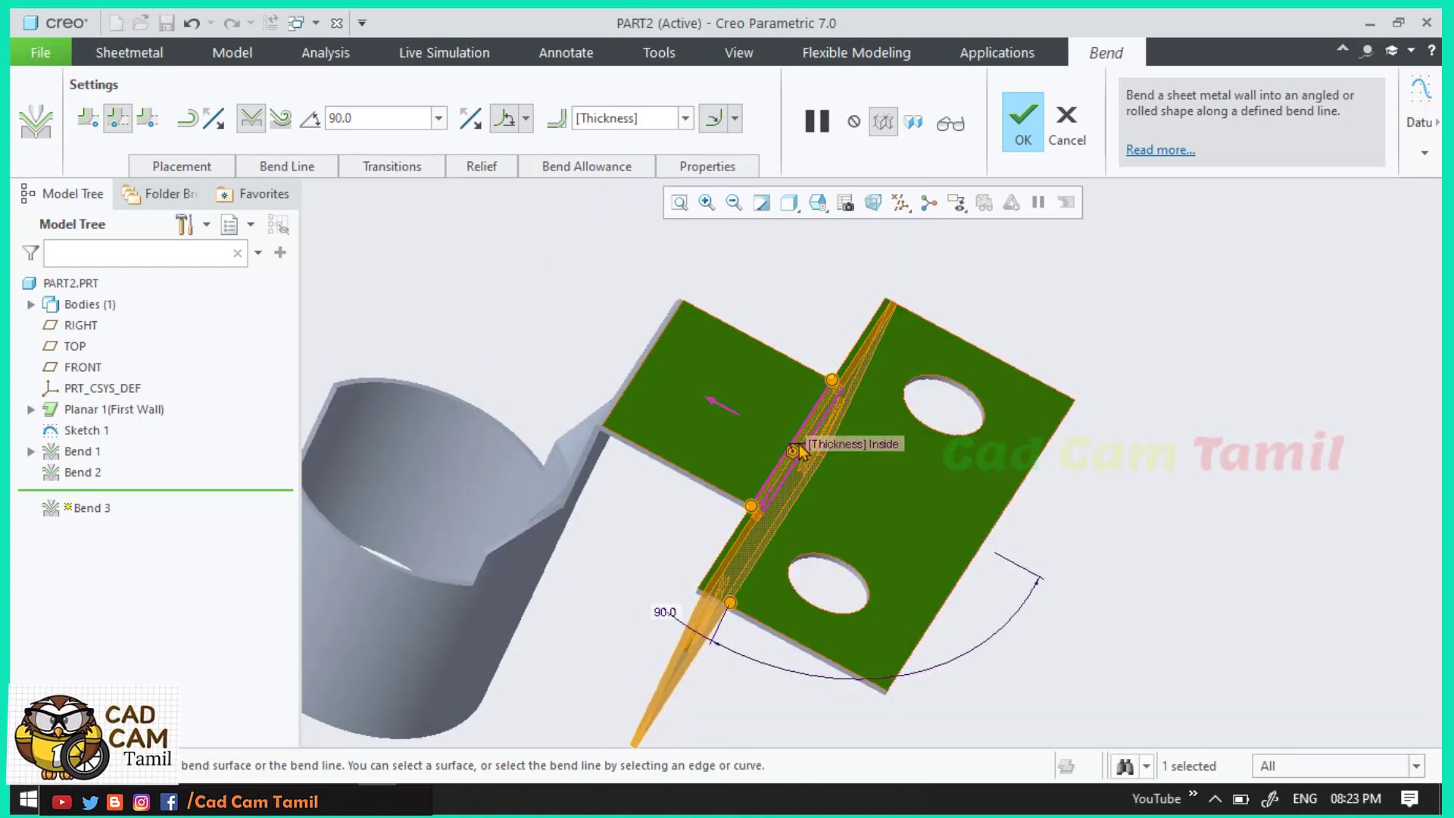
# Step: Define the third bend's relief separately for each side and set side 2 to Stretch
pyautogui.click(480, 168)
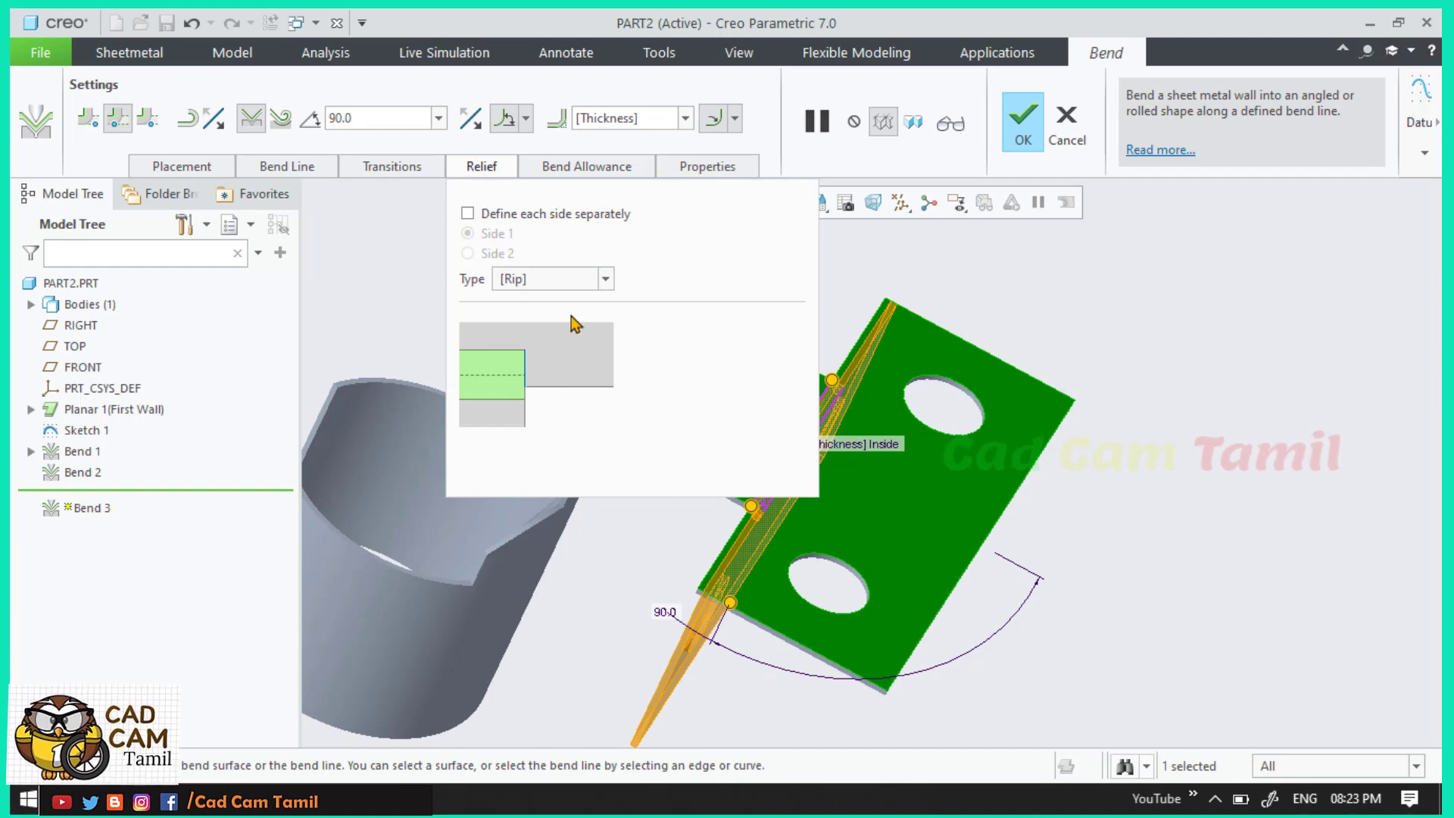
pyautogui.moveTo(869, 452); pyautogui.dragTo(788, 455, button='middle')
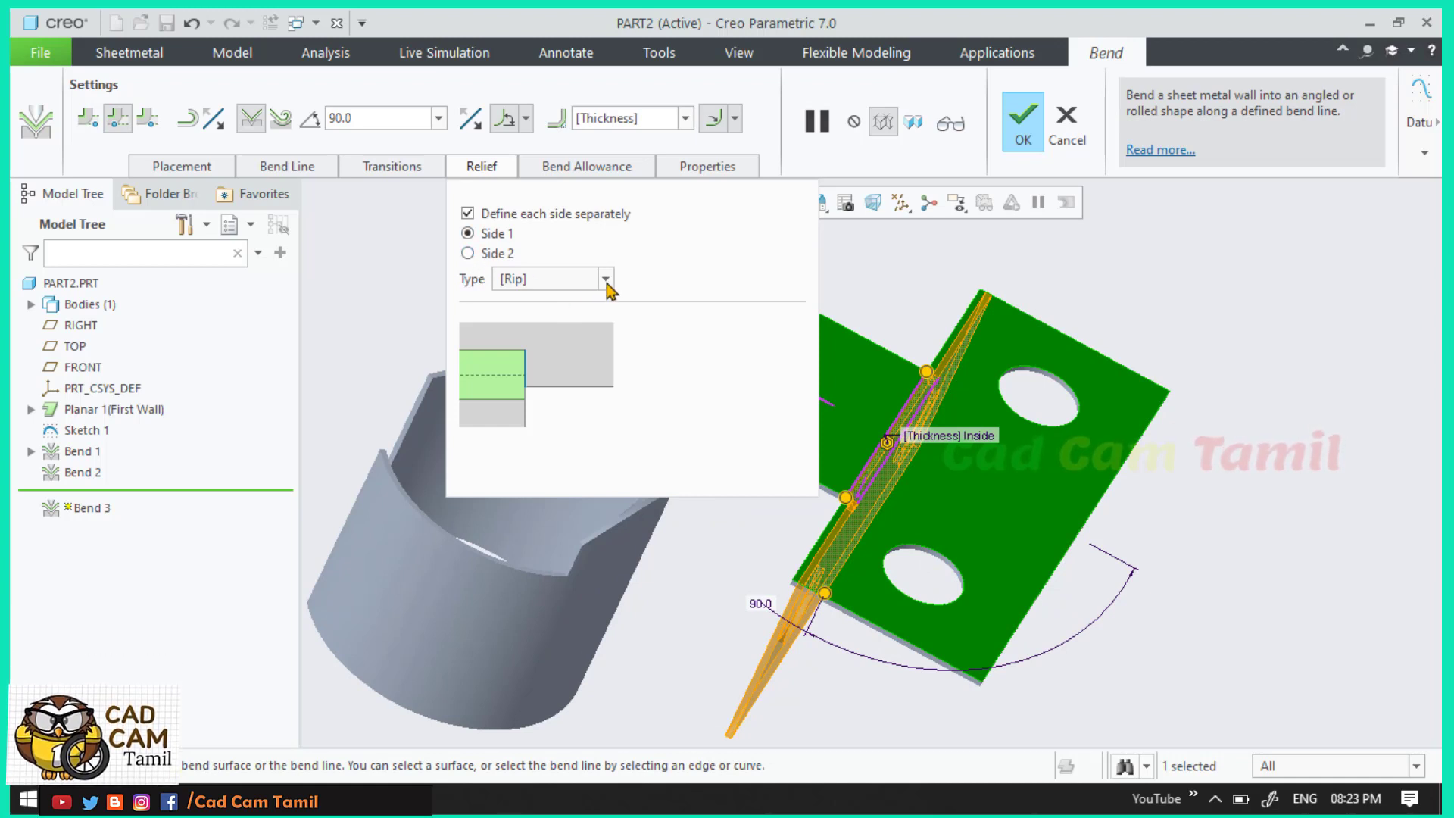
pyautogui.click(480, 254)
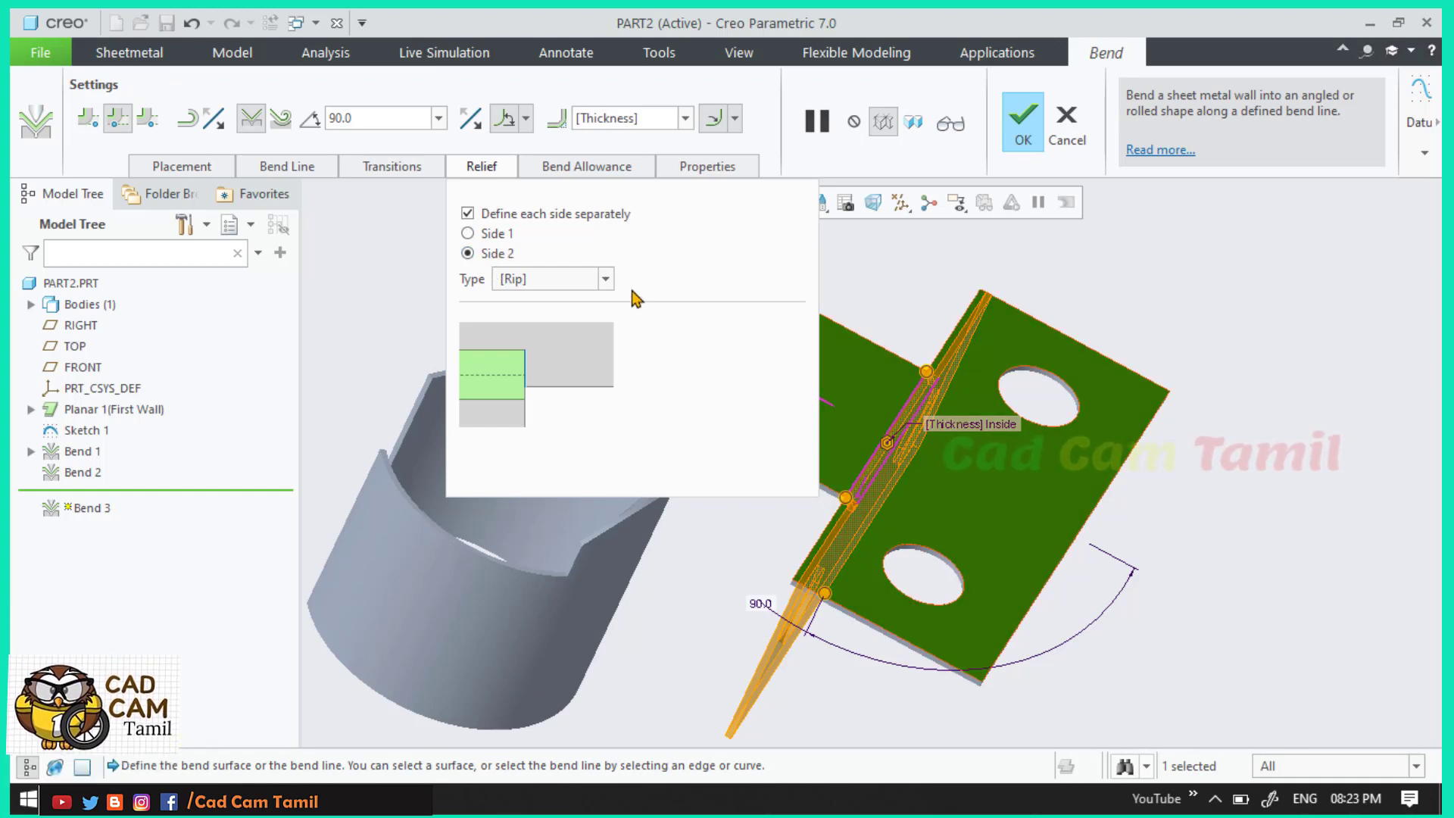
pyautogui.click(605, 279)
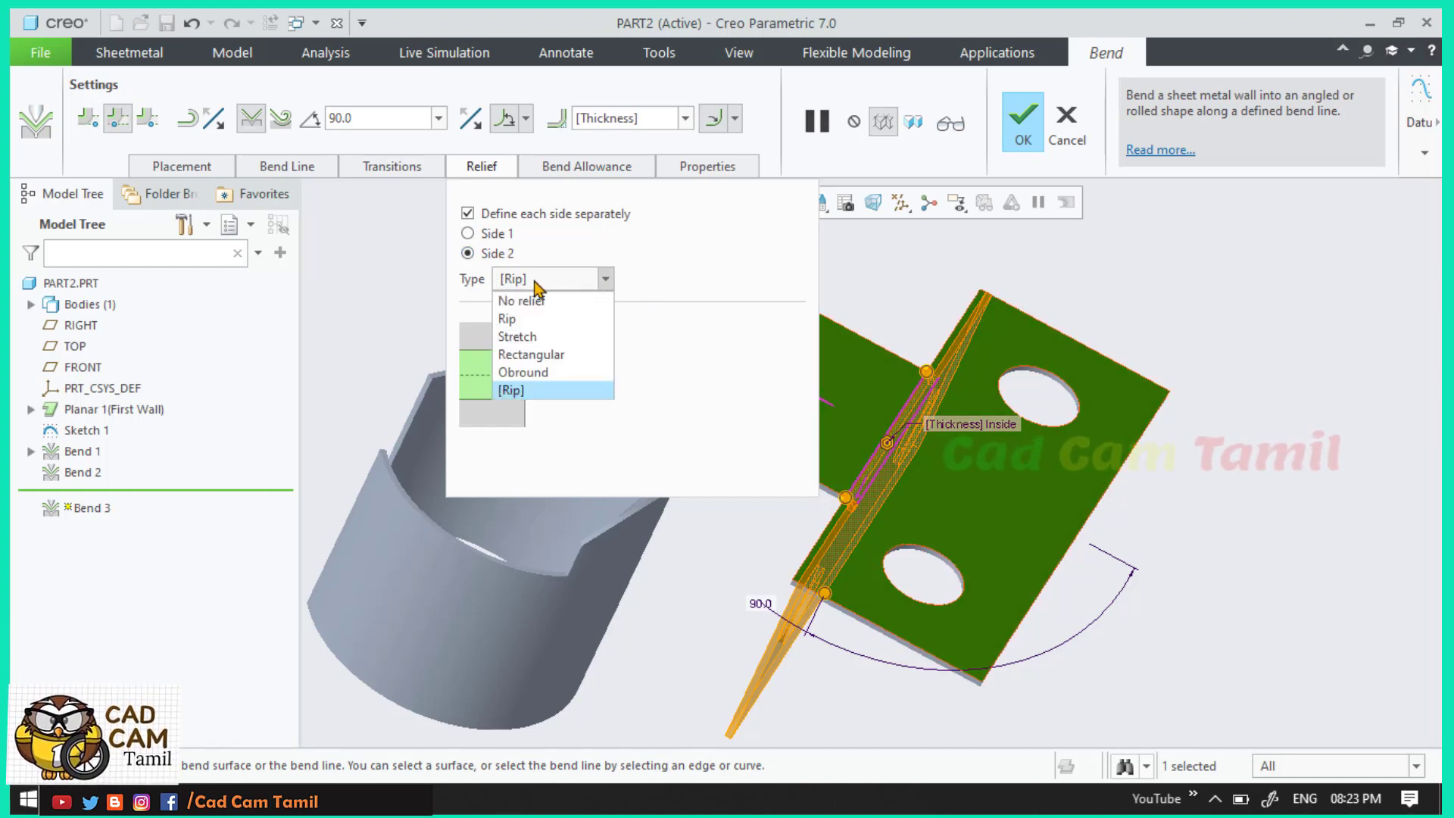
pyautogui.click(534, 339)
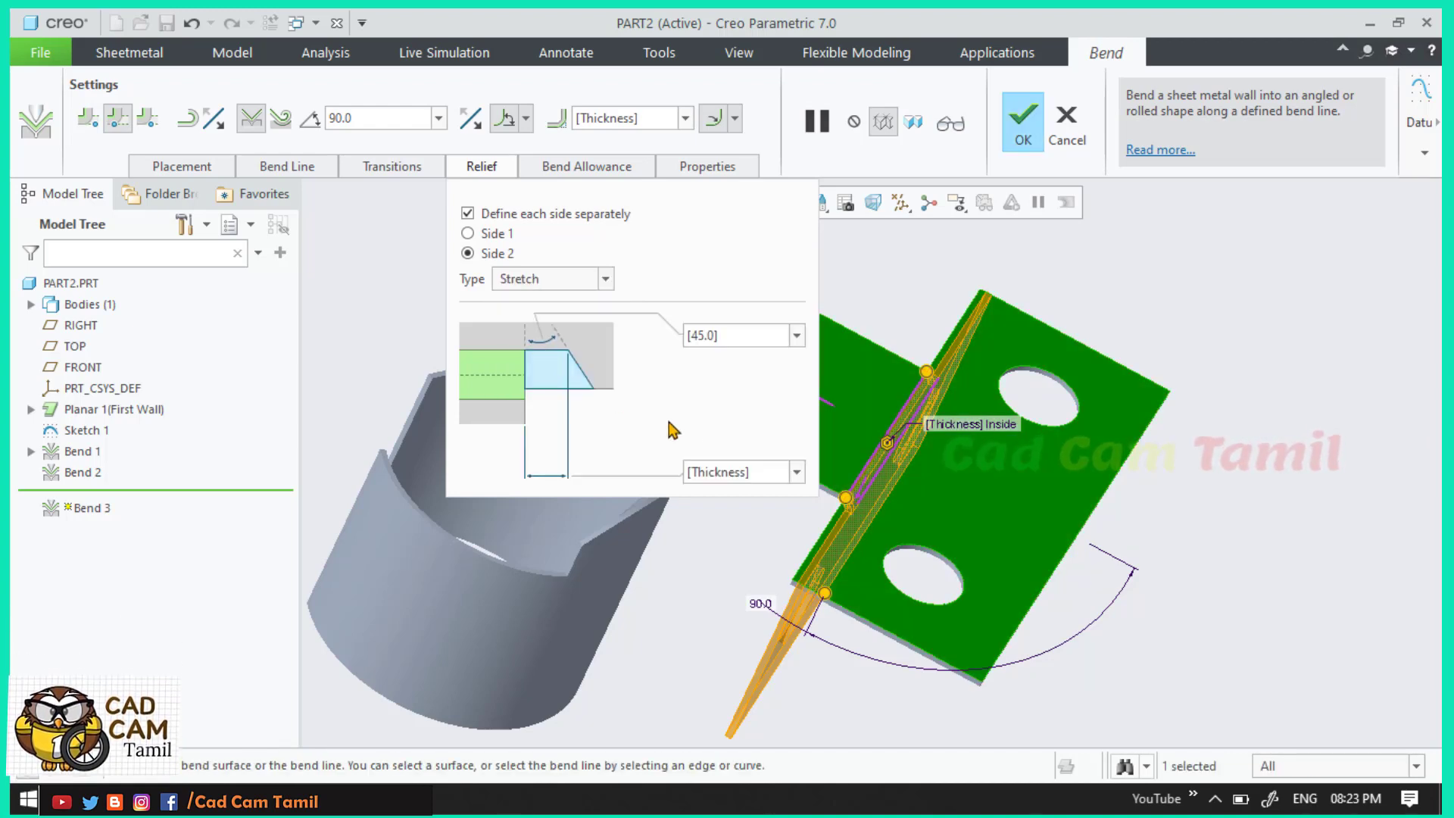
pyautogui.moveTo(1116, 488); pyautogui.dragTo(958, 399, button='middle')
pyautogui.scroll(-5, 959, 399)
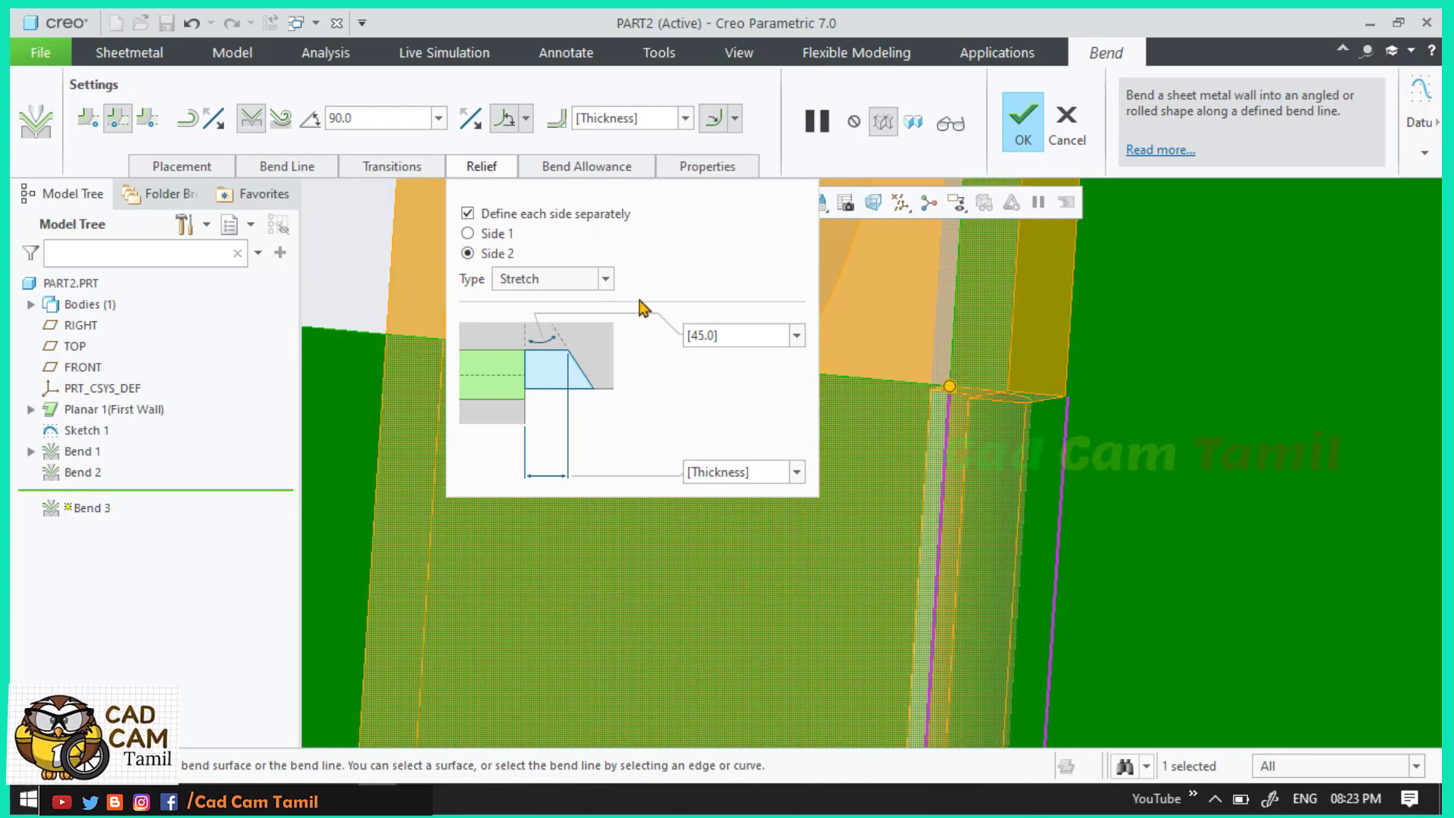
# Step: Try a Rectangular relief on side 2 and examine the notch at the bend's end
pyautogui.click(530, 356)
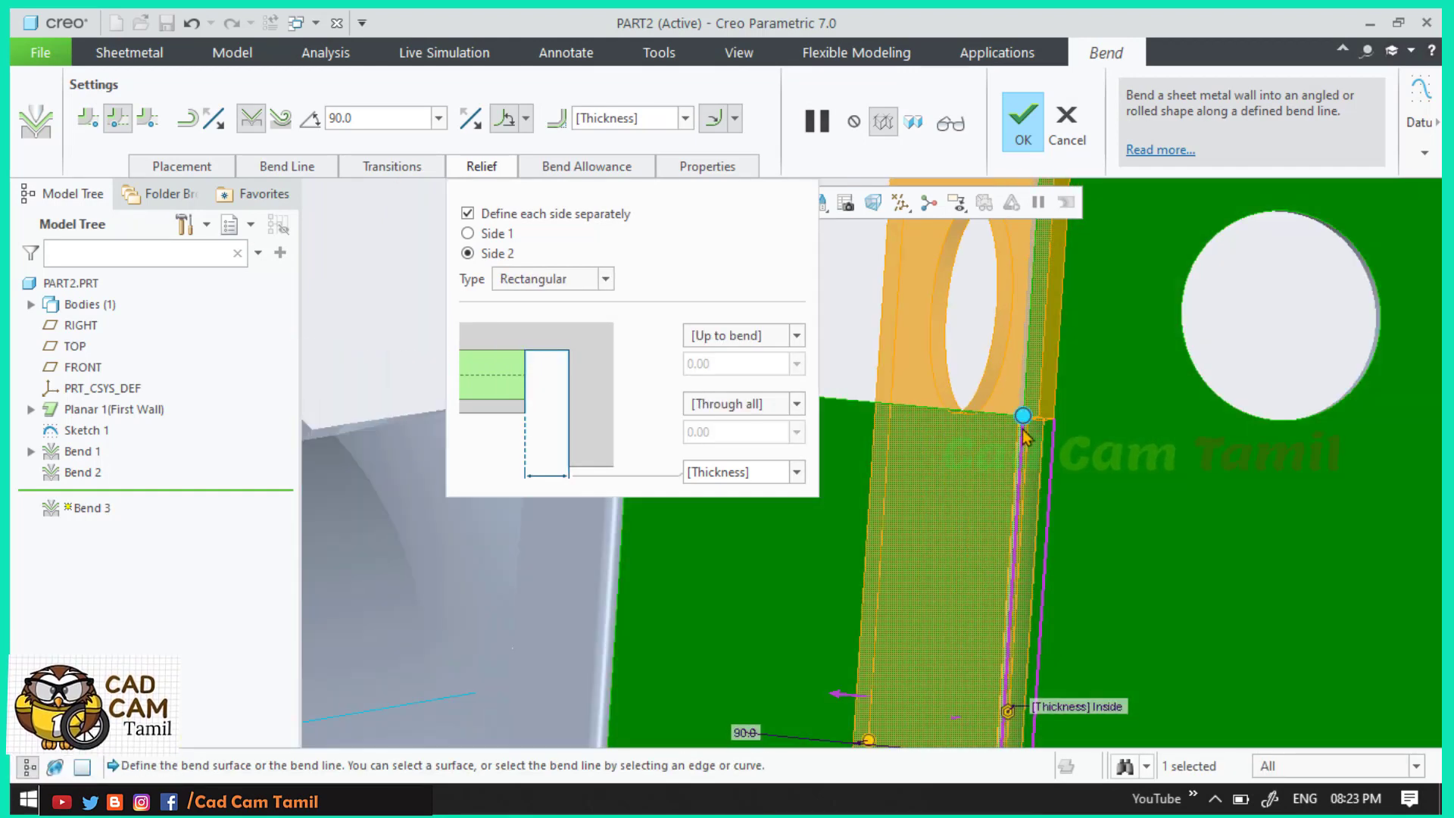
pyautogui.scroll(5, 961, 542)
pyautogui.scroll(-5, 943, 539)
pyautogui.scroll(-3, 913, 509)
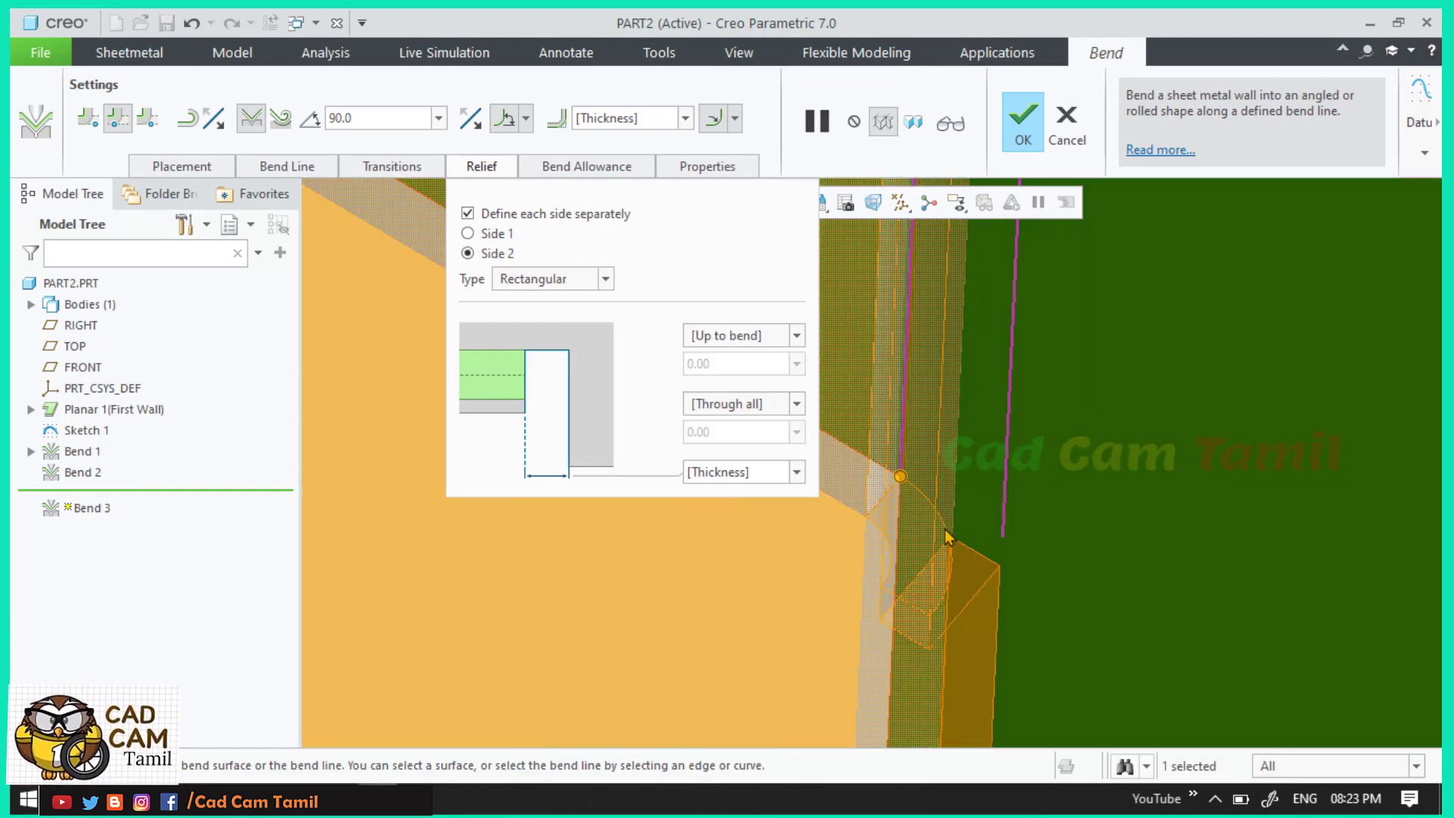
pyautogui.scroll(-2, 943, 521)
pyautogui.moveTo(980, 512)
pyautogui.mouseDown(button='middle')
pyautogui.moveTo(938, 574)
pyautogui.moveTo(838, 551)
pyautogui.mouseUp(button='middle')
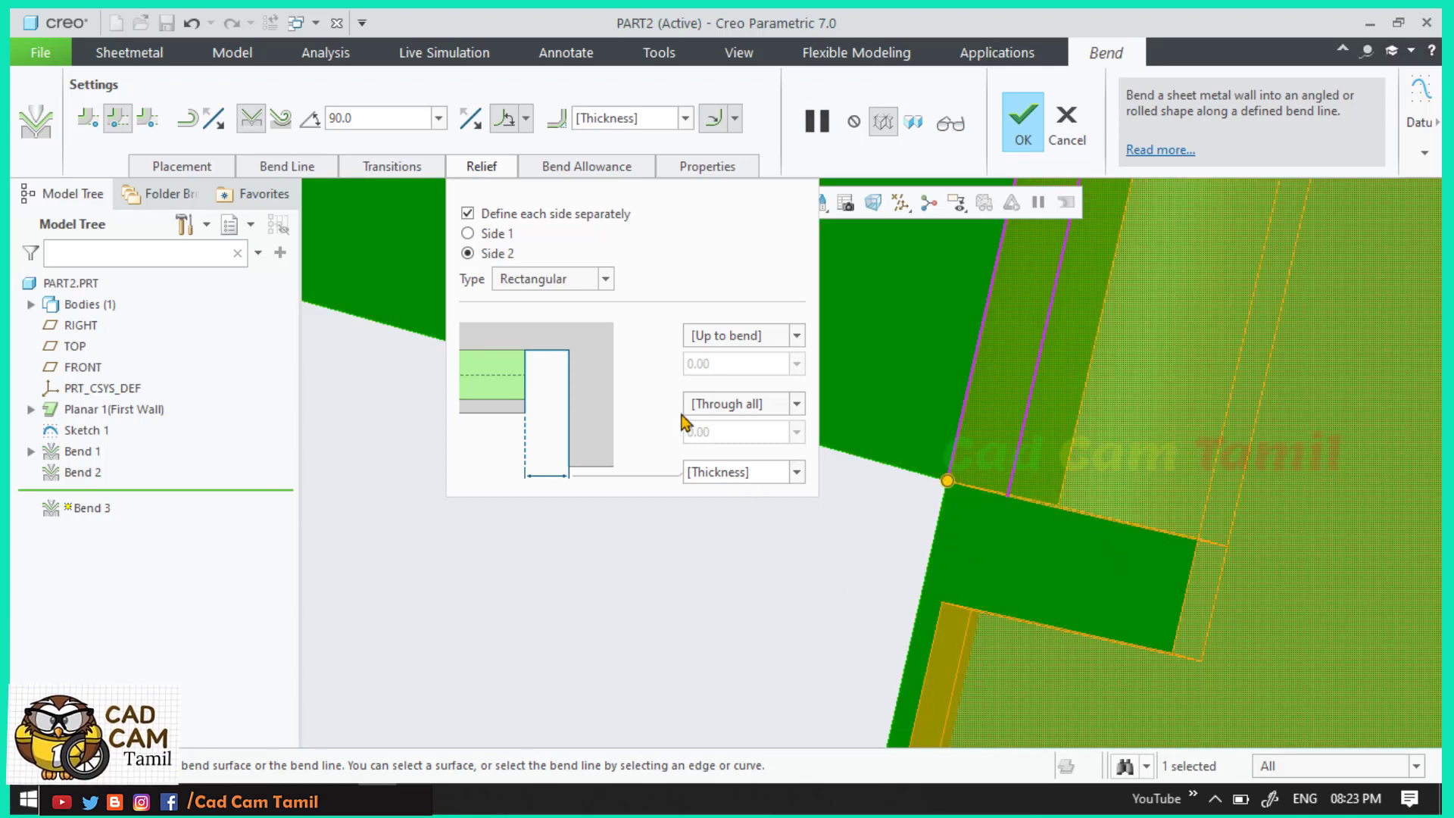
# Step: Switch the side 2 relief back to Stretch and inspect its shape at the bend corner
pyautogui.click(605, 279)
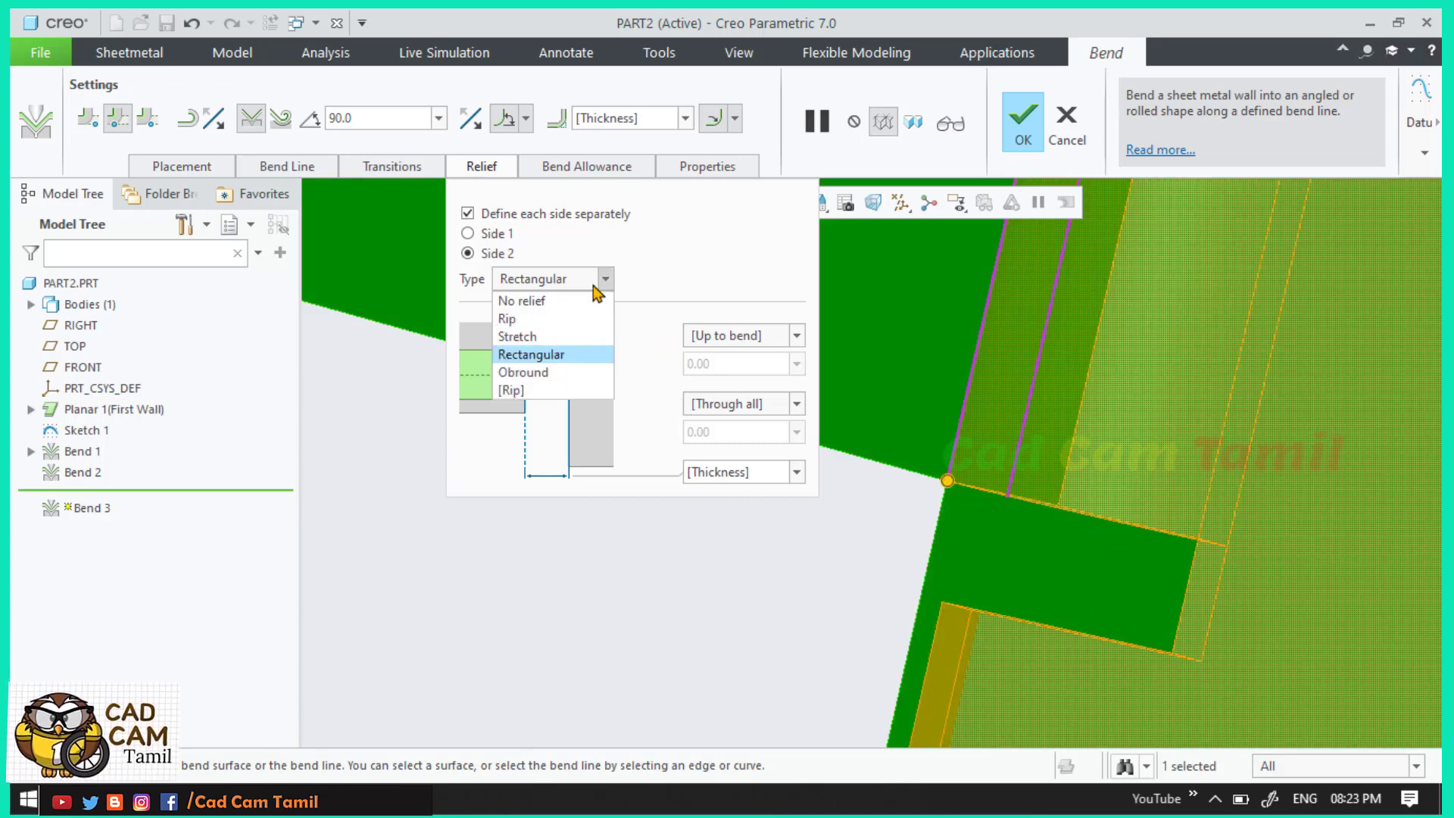
pyautogui.click(554, 337)
pyautogui.moveTo(1183, 493)
pyautogui.mouseDown(button='middle')
pyautogui.moveTo(1164, 503)
pyautogui.moveTo(1187, 520)
pyautogui.moveTo(1226, 493)
pyautogui.moveTo(1174, 454)
pyautogui.moveTo(1212, 430)
pyautogui.moveTo(1225, 332)
pyautogui.moveTo(1183, 289)
pyautogui.moveTo(1324, 332)
pyautogui.moveTo(1239, 512)
pyautogui.moveTo(1172, 542)
pyautogui.moveTo(1231, 534)
pyautogui.mouseUp(button='middle')
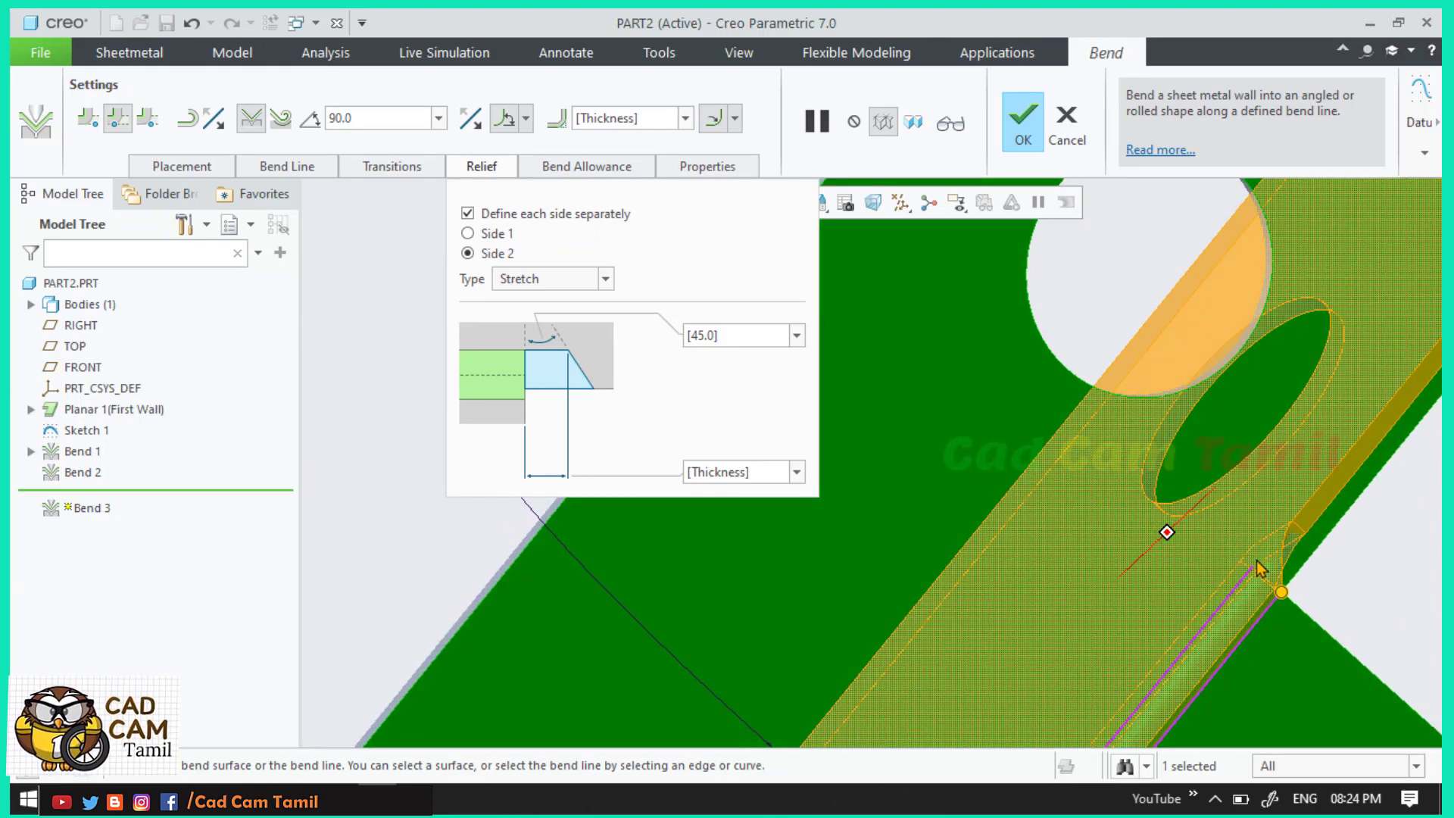
pyautogui.scroll(-3, 1291, 595)
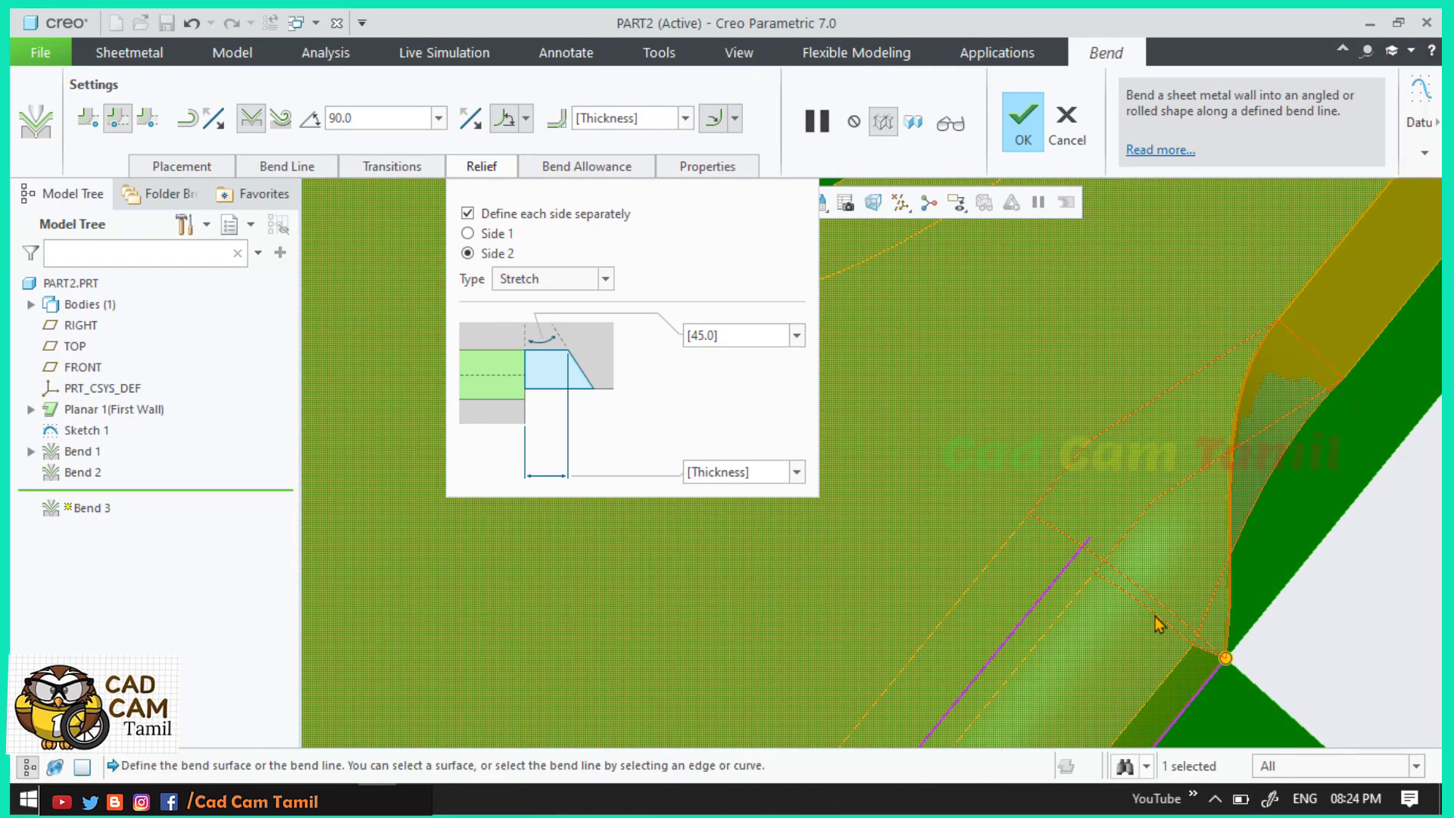
# Step: Try an Obround relief on side 2, testing its depth options and choosing Blind with a depth of Thickness
pyautogui.click(605, 278)
pyautogui.click(566, 374)
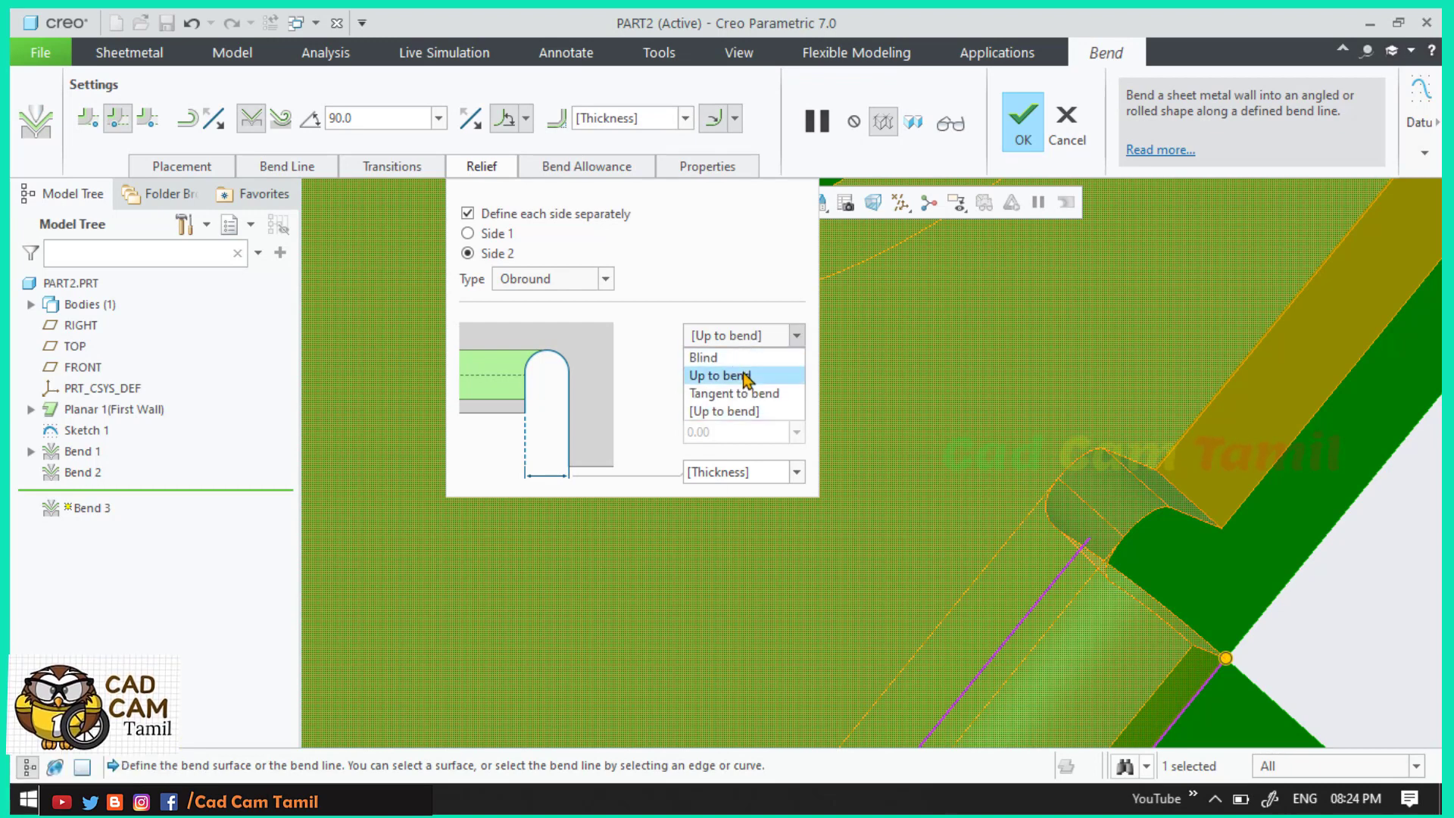
pyautogui.click(738, 376)
pyautogui.click(742, 394)
pyautogui.click(757, 337)
pyautogui.click(736, 359)
pyautogui.tripleClick(727, 371)
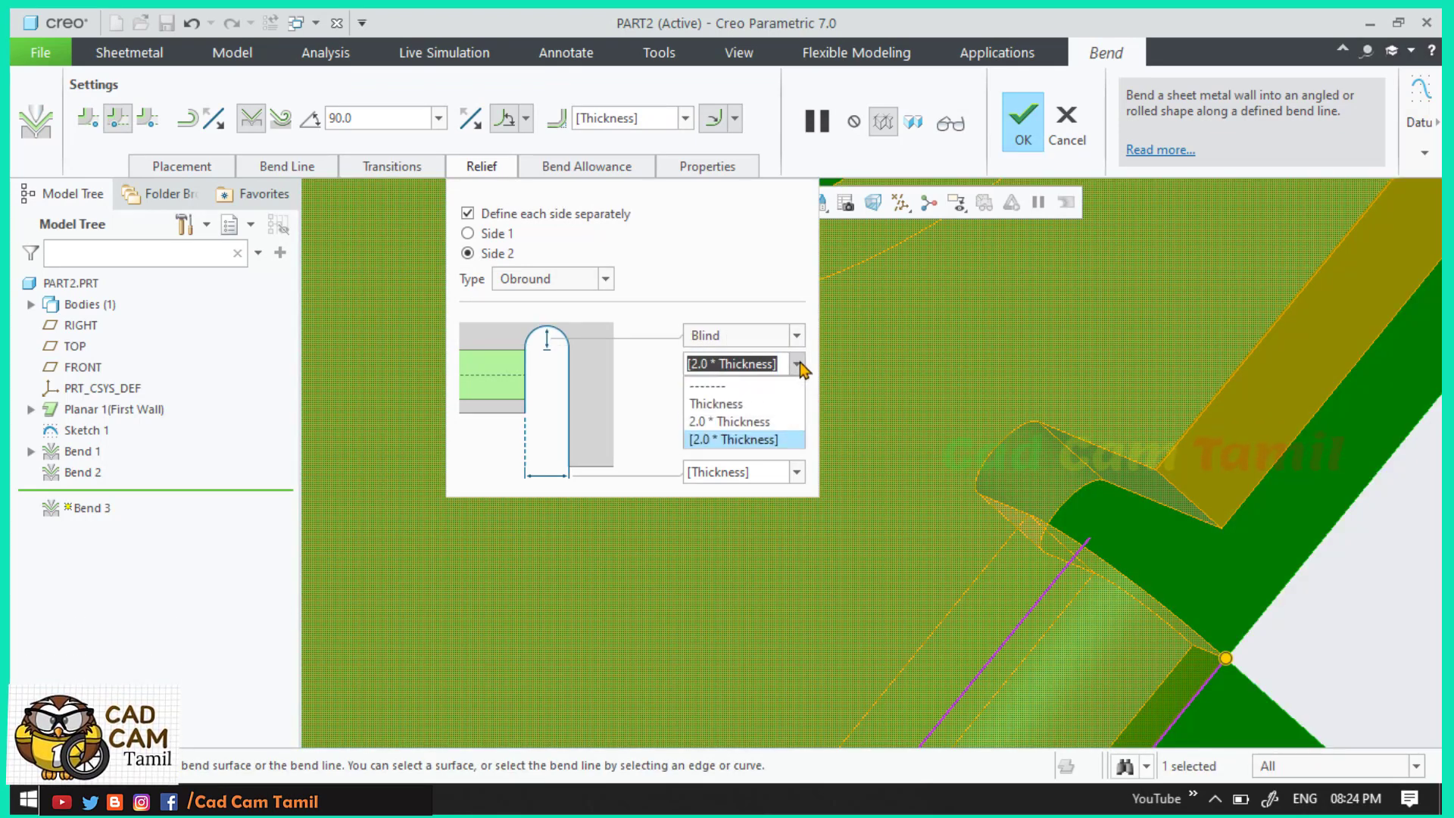
pyautogui.click(736, 405)
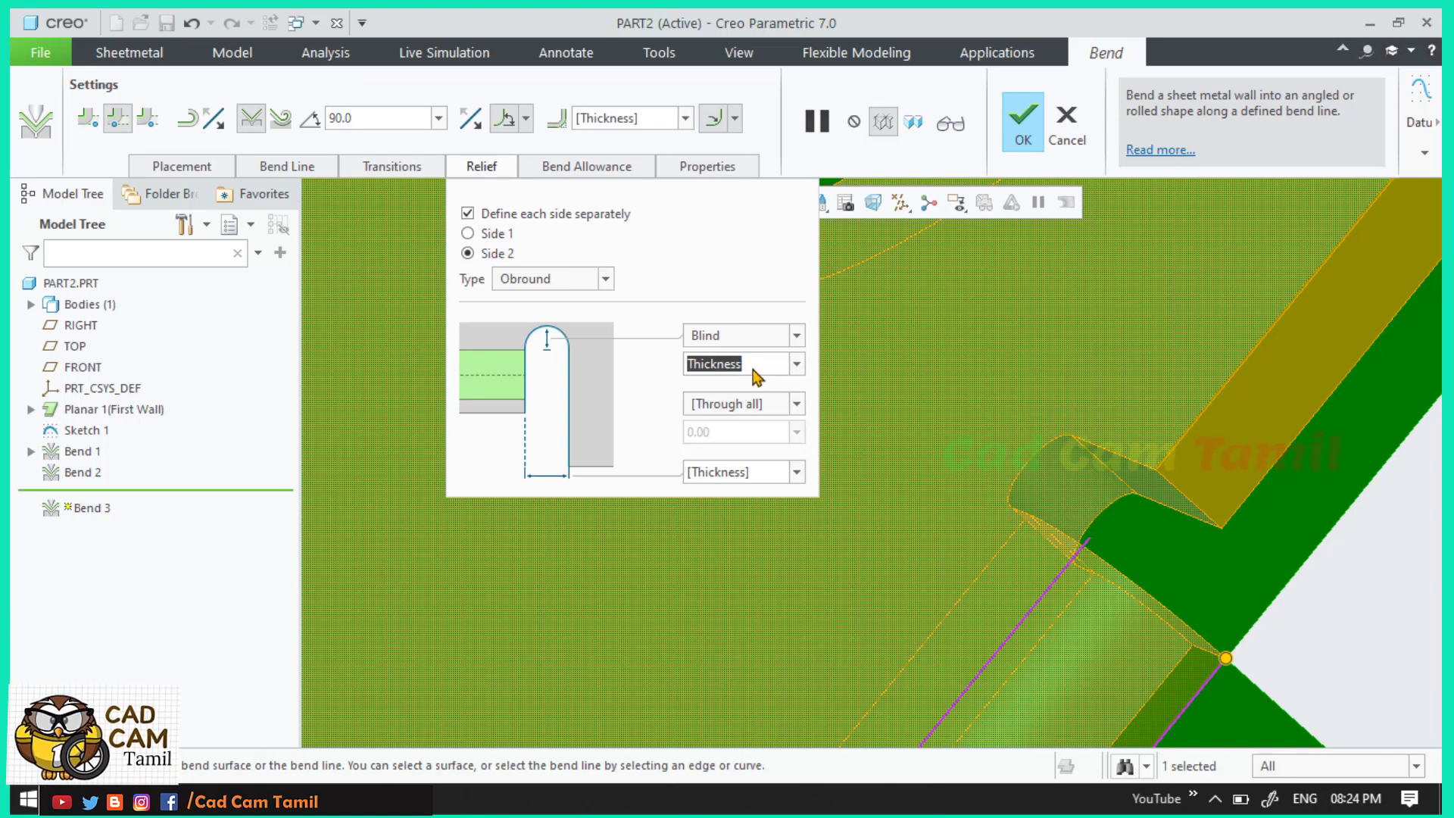
# Step: Set the Obround relief's depth to 10 mm and width to 5 mm, with its length extending To Next
pyautogui.write('10')
pyautogui.press('Return')
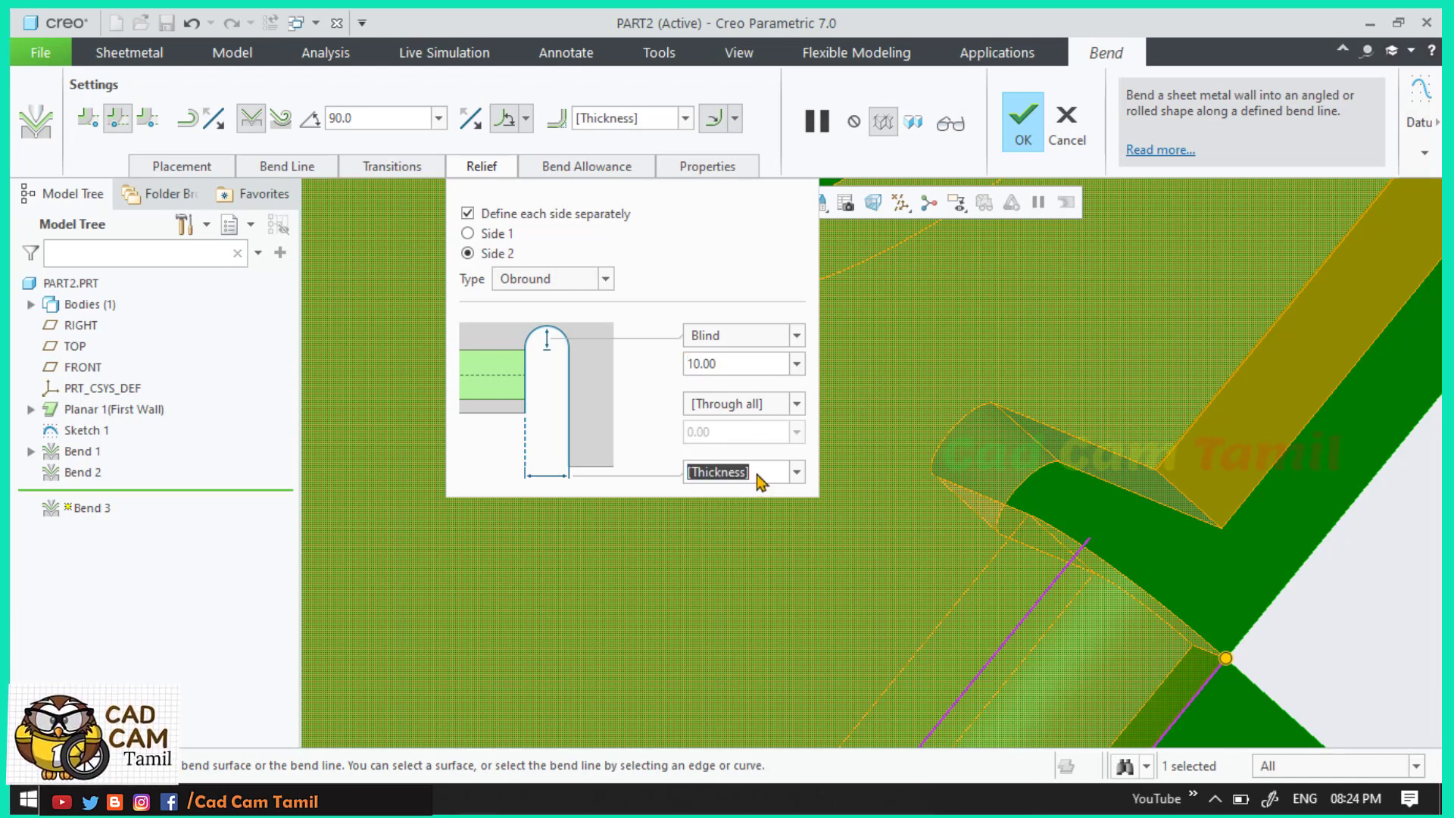
pyautogui.write('5')
pyautogui.press('Return')
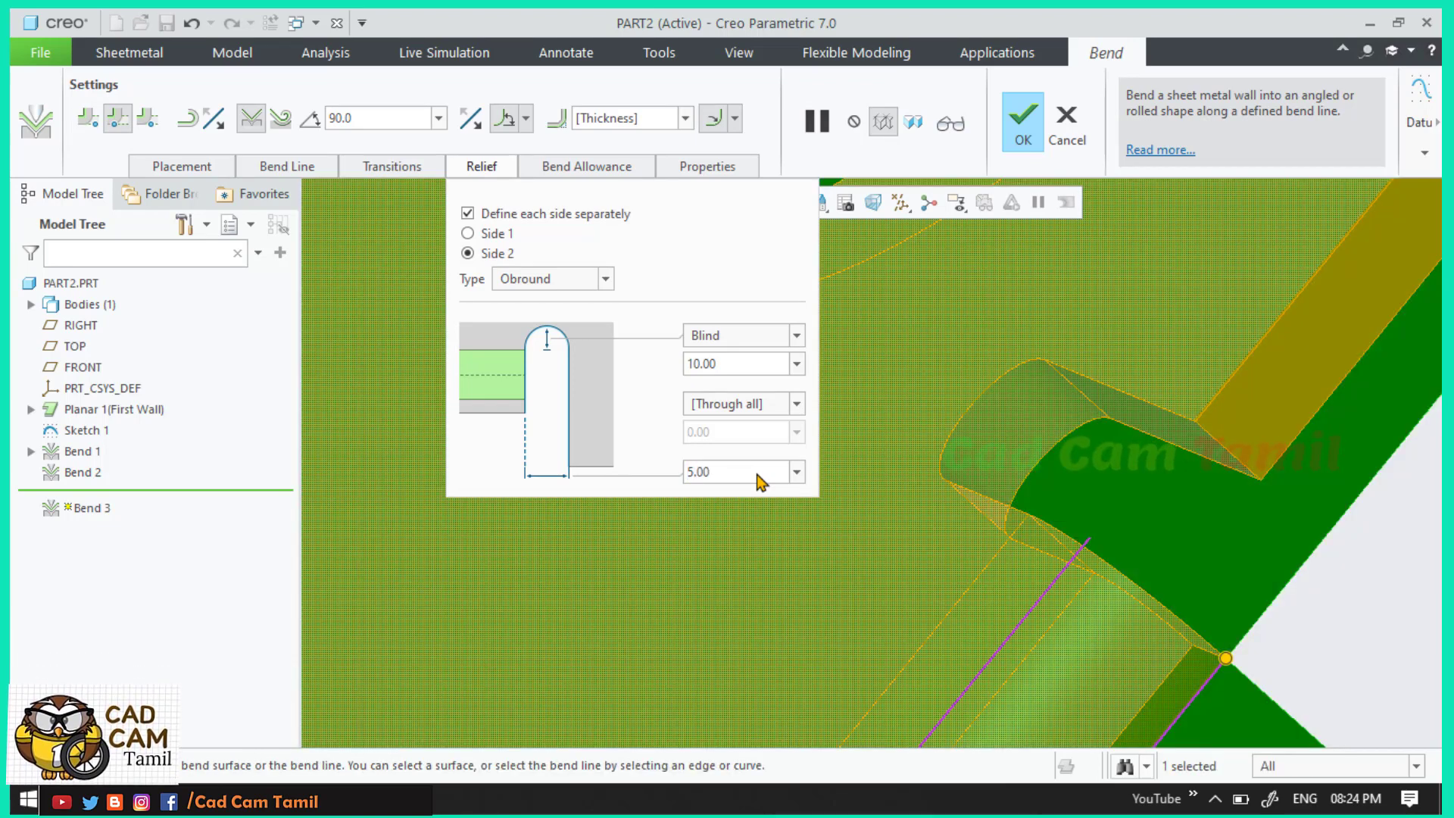
pyautogui.click(795, 404)
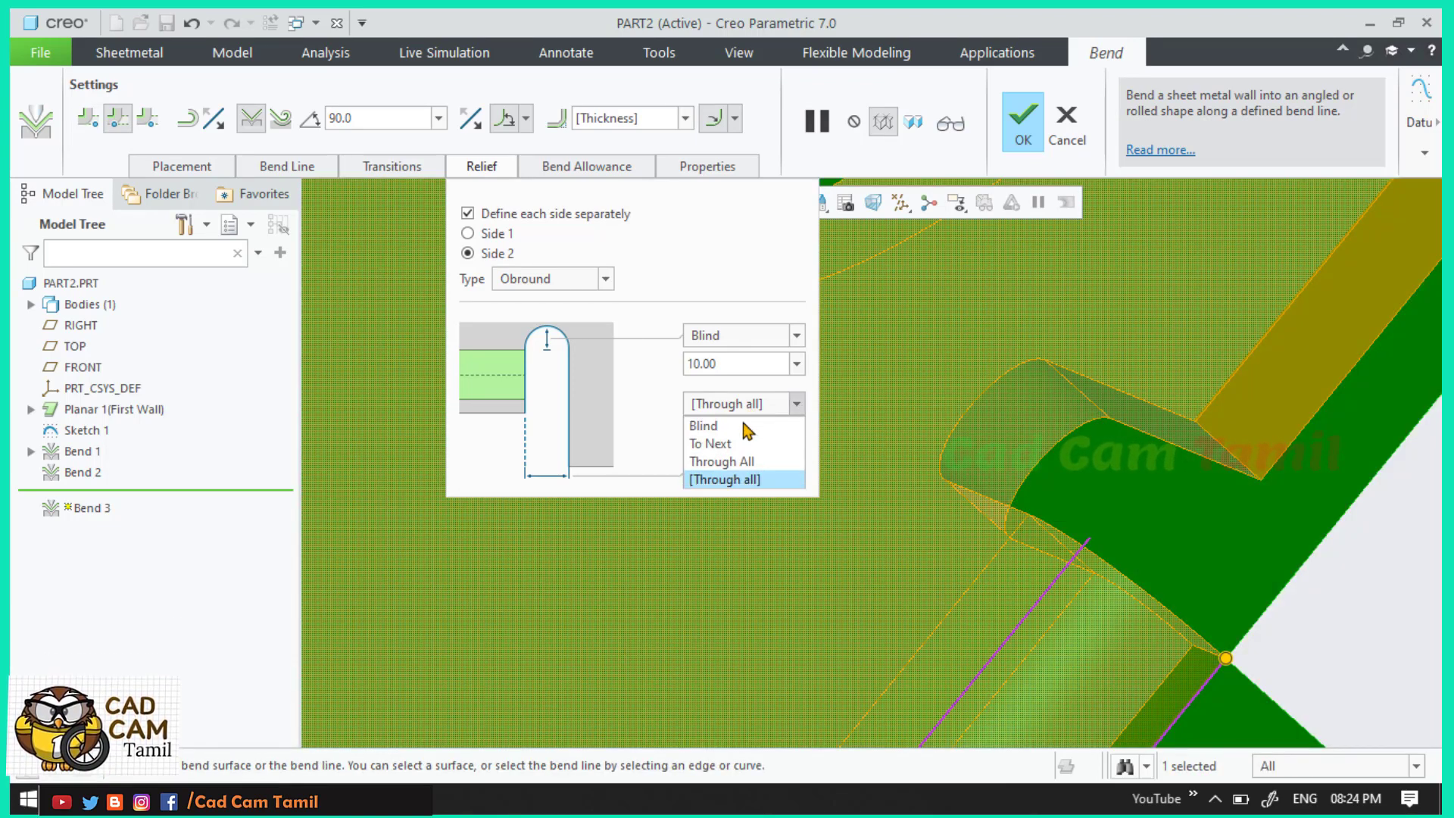
pyautogui.click(740, 444)
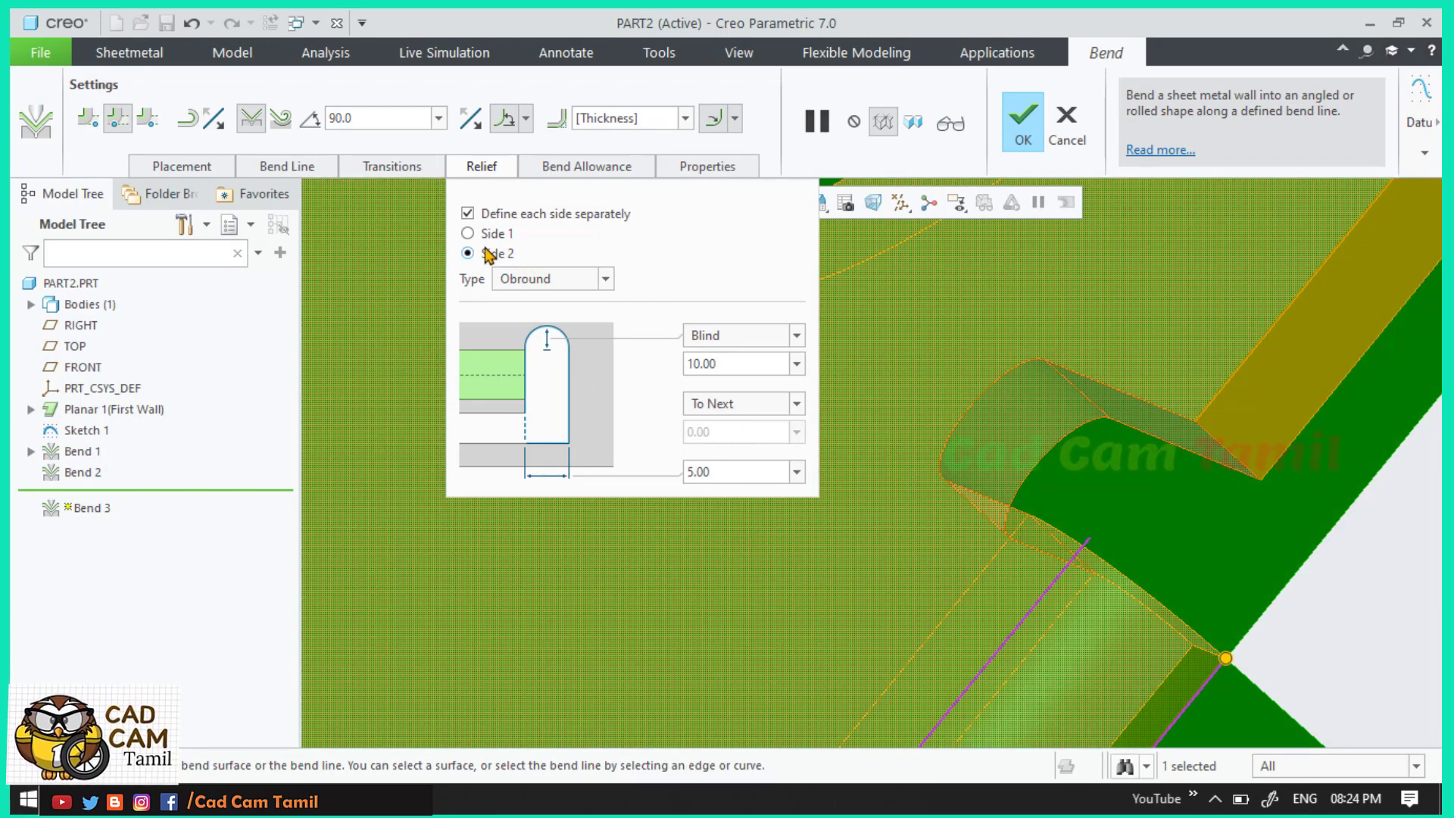
# Step: Try Rectangular and Rip reliefs on side 2, and turn the separate side definition off and on again
pyautogui.click(597, 282)
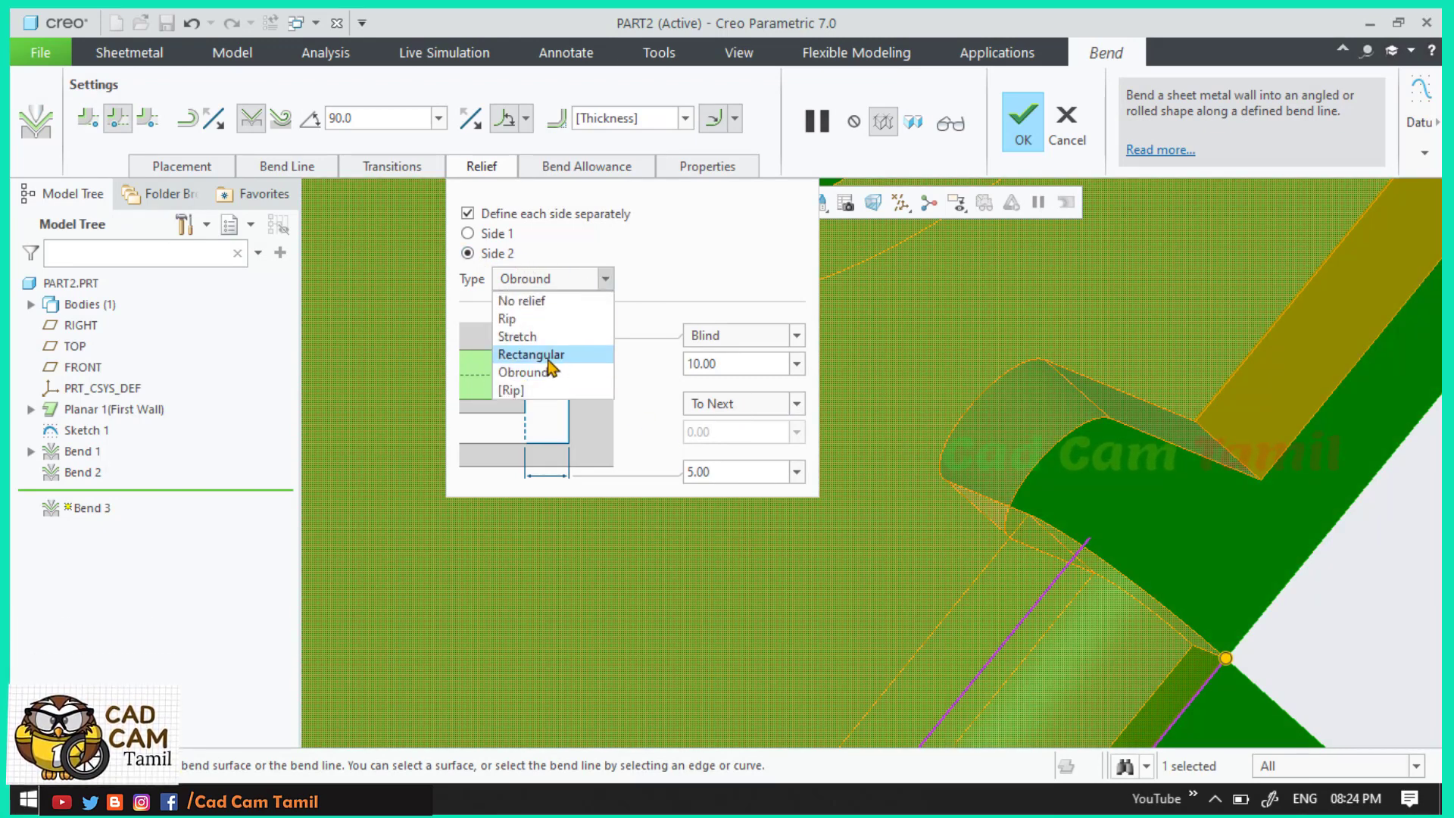
pyautogui.click(552, 364)
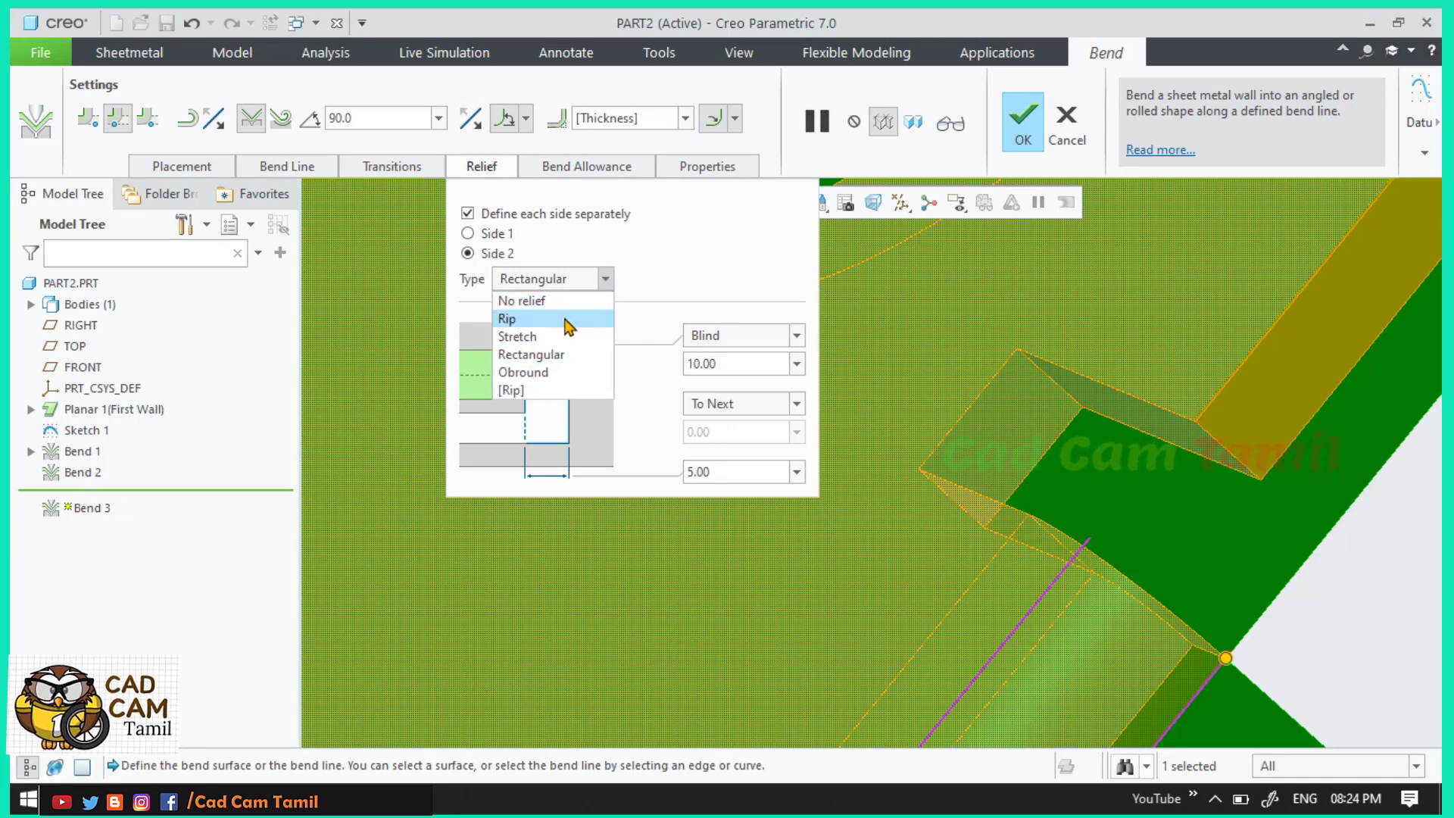
pyautogui.click(565, 321)
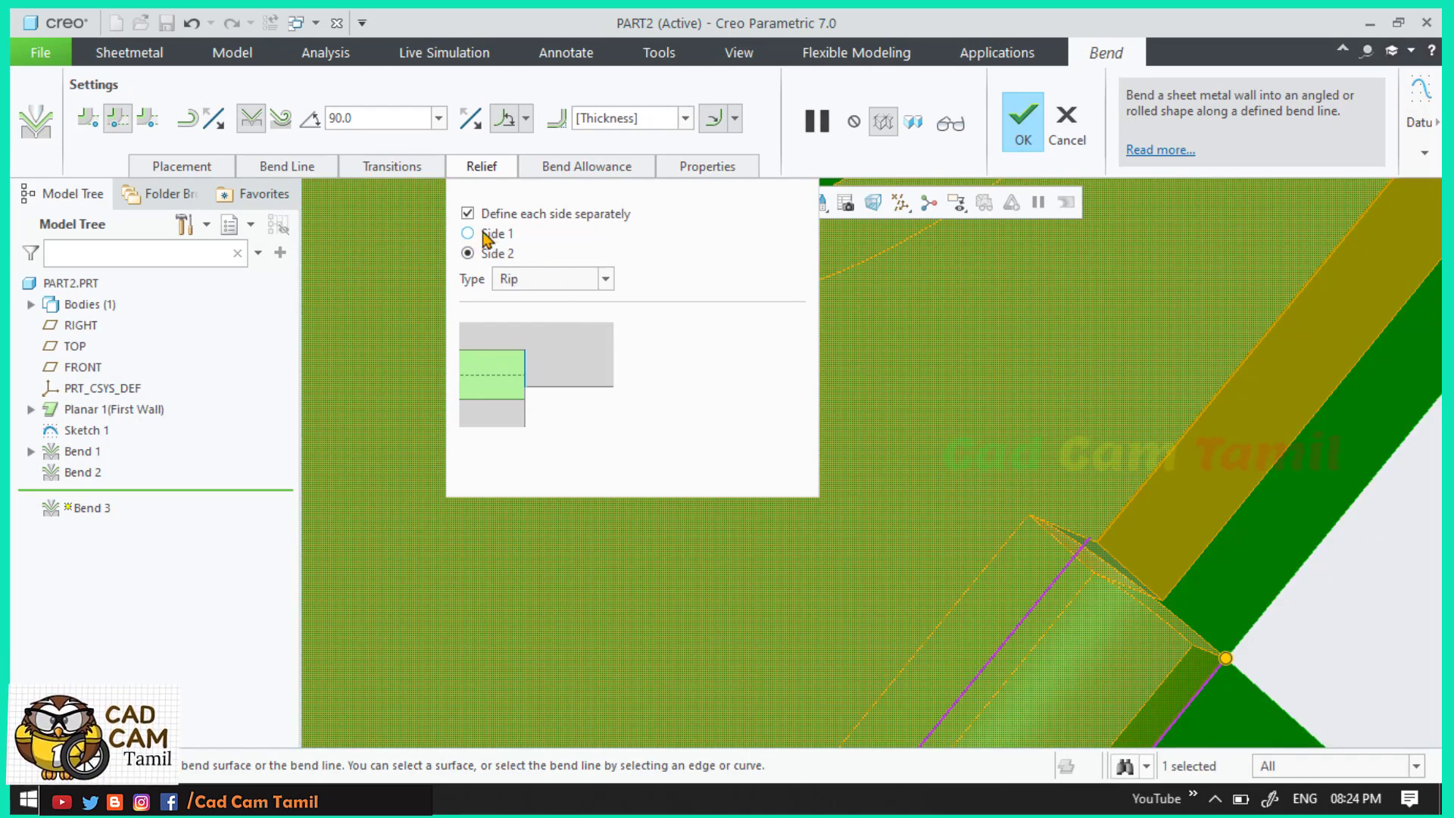
pyautogui.click(467, 214)
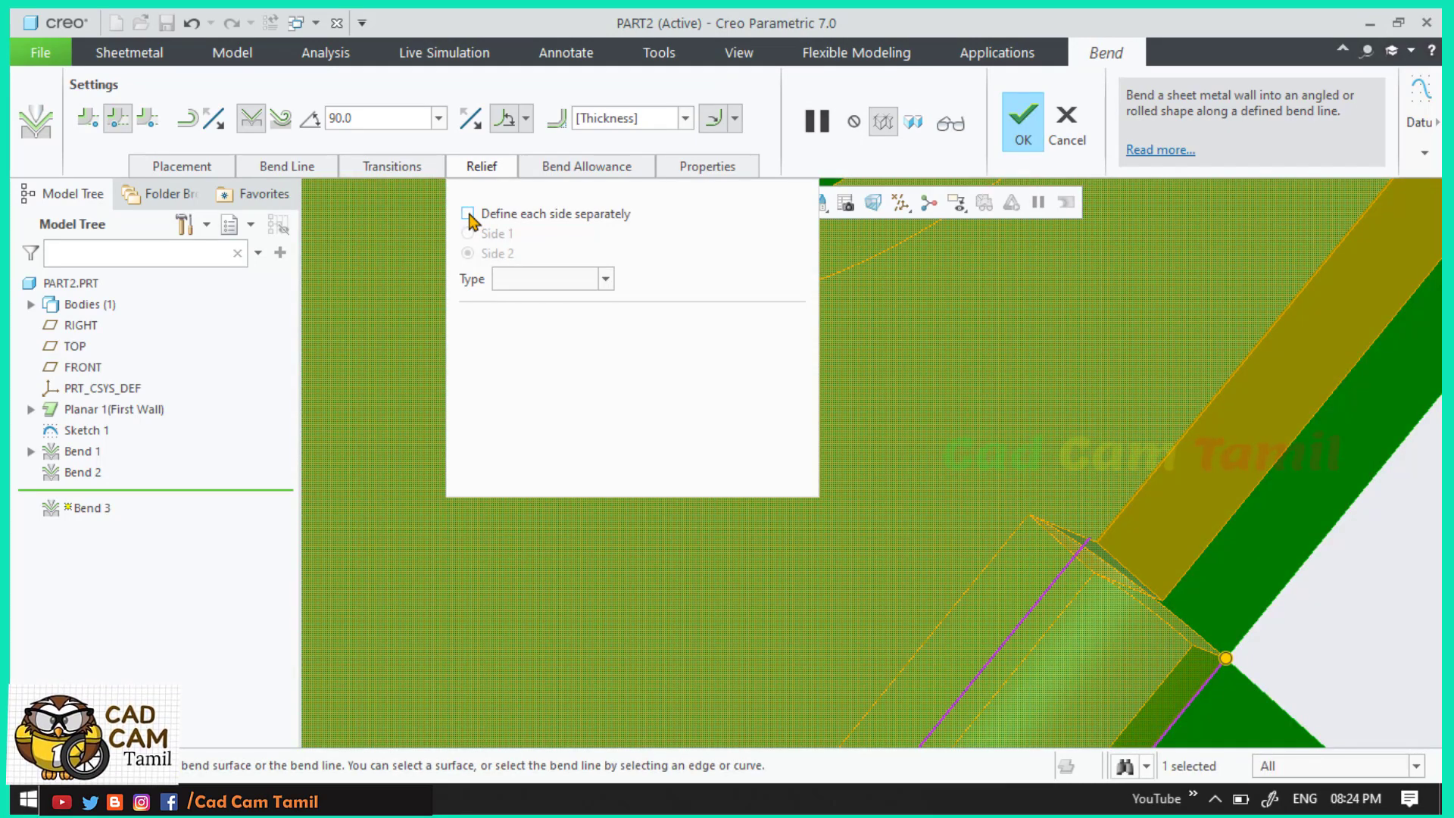
pyautogui.click(468, 214)
# Step: Set the relief on side 1 of the third bend to Stretch
pyautogui.click(469, 234)
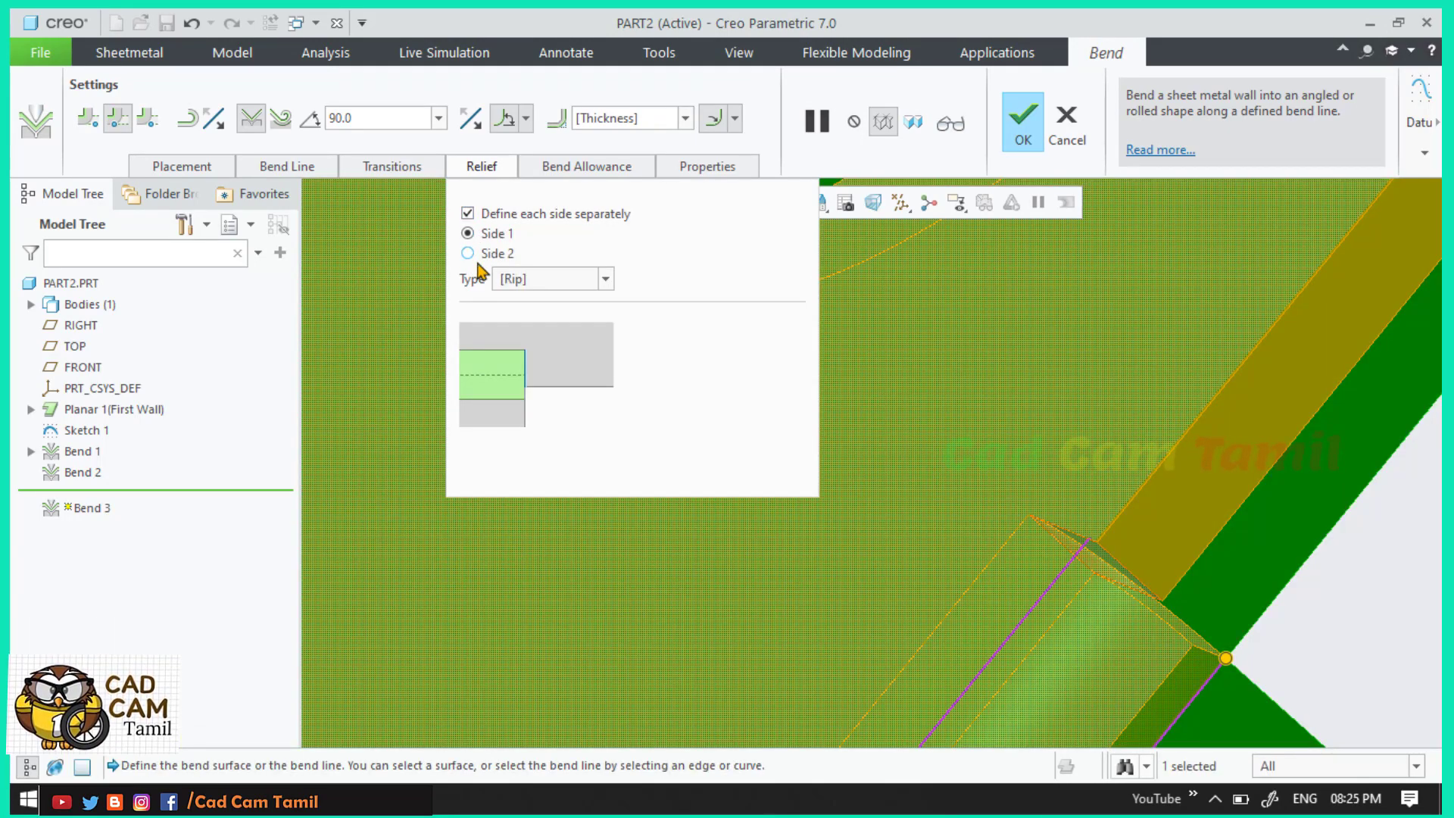
pyautogui.click(605, 279)
pyautogui.click(573, 325)
pyautogui.click(602, 280)
pyautogui.click(568, 338)
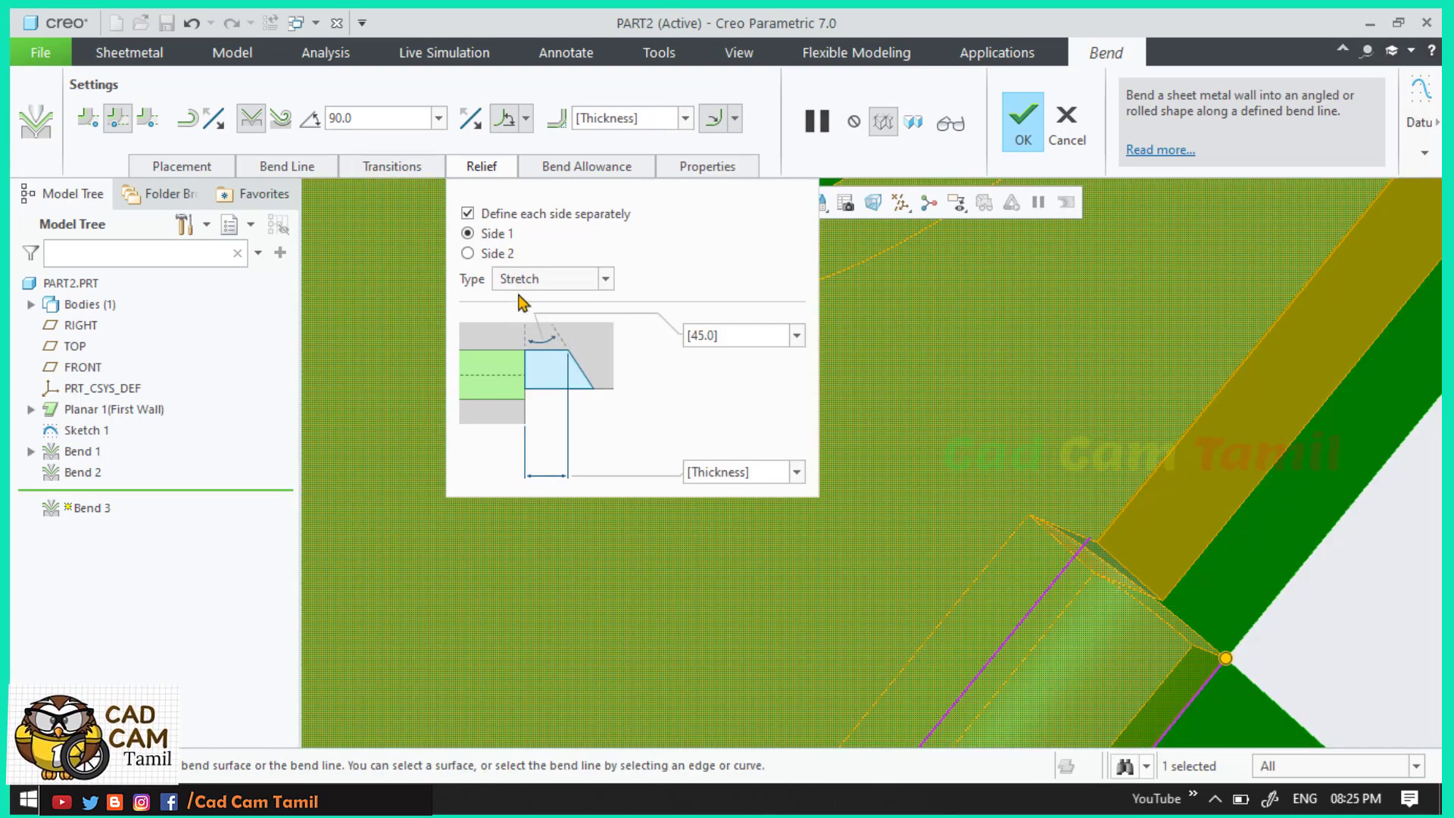
# Step: Set the relief on side 2 to Stretch as well and complete the third bend
pyautogui.click(487, 256)
pyautogui.click(606, 280)
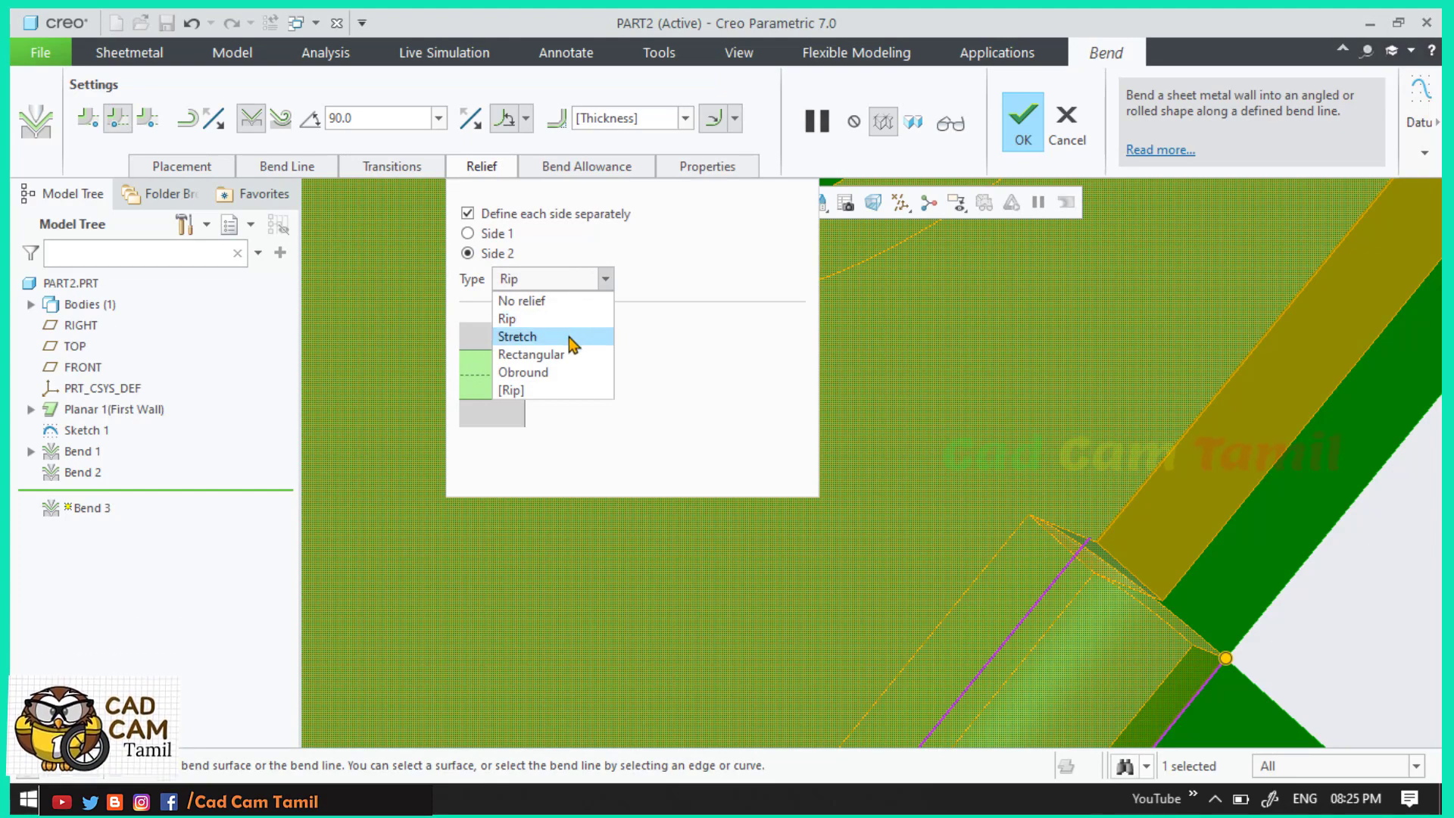
pyautogui.click(568, 335)
pyautogui.scroll(12, 1016, 348)
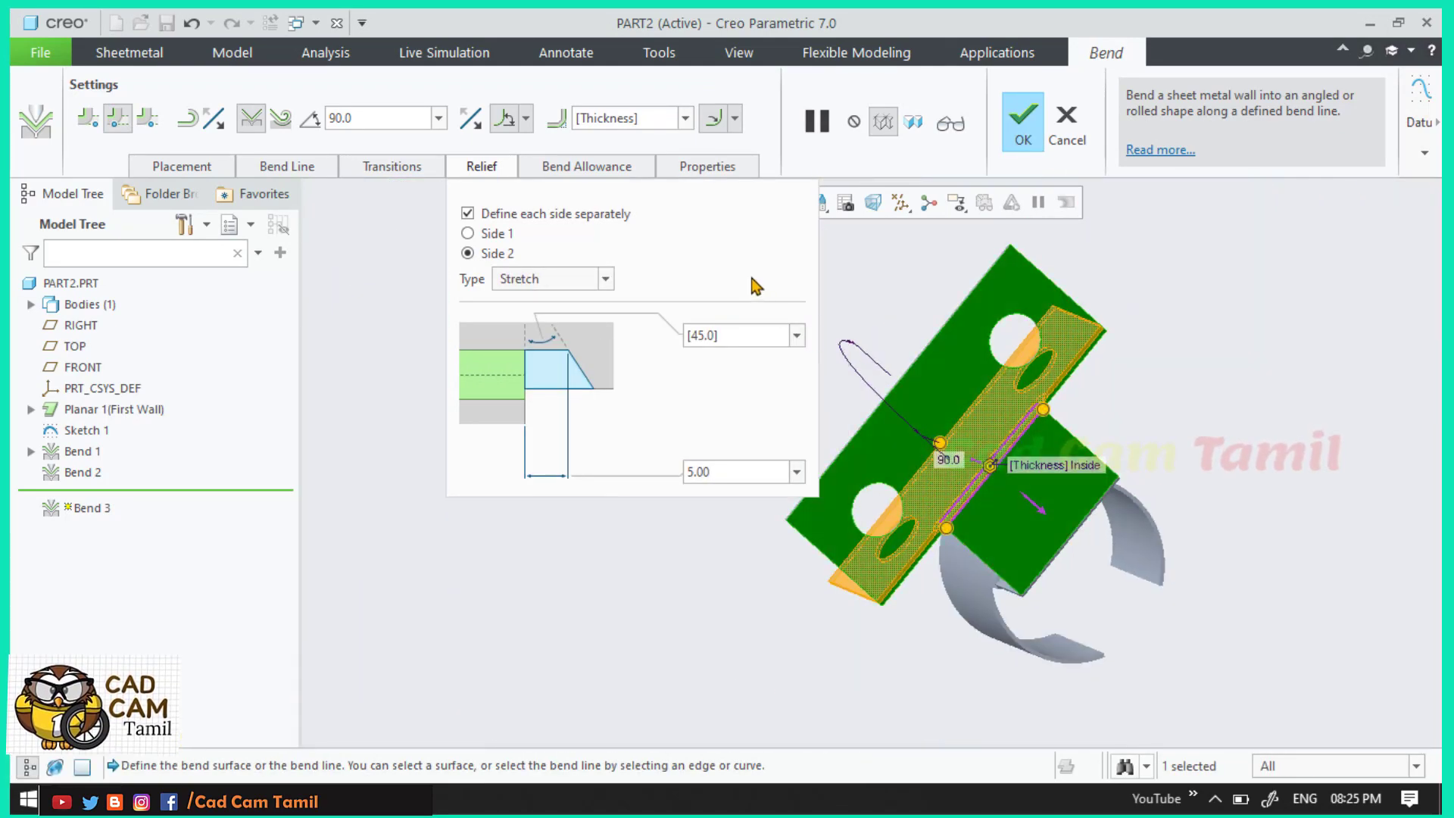
pyautogui.click(1022, 121)
pyautogui.moveTo(1182, 409); pyautogui.dragTo(689, 572, button='middle')
pyautogui.scroll(-3, 964, 430)
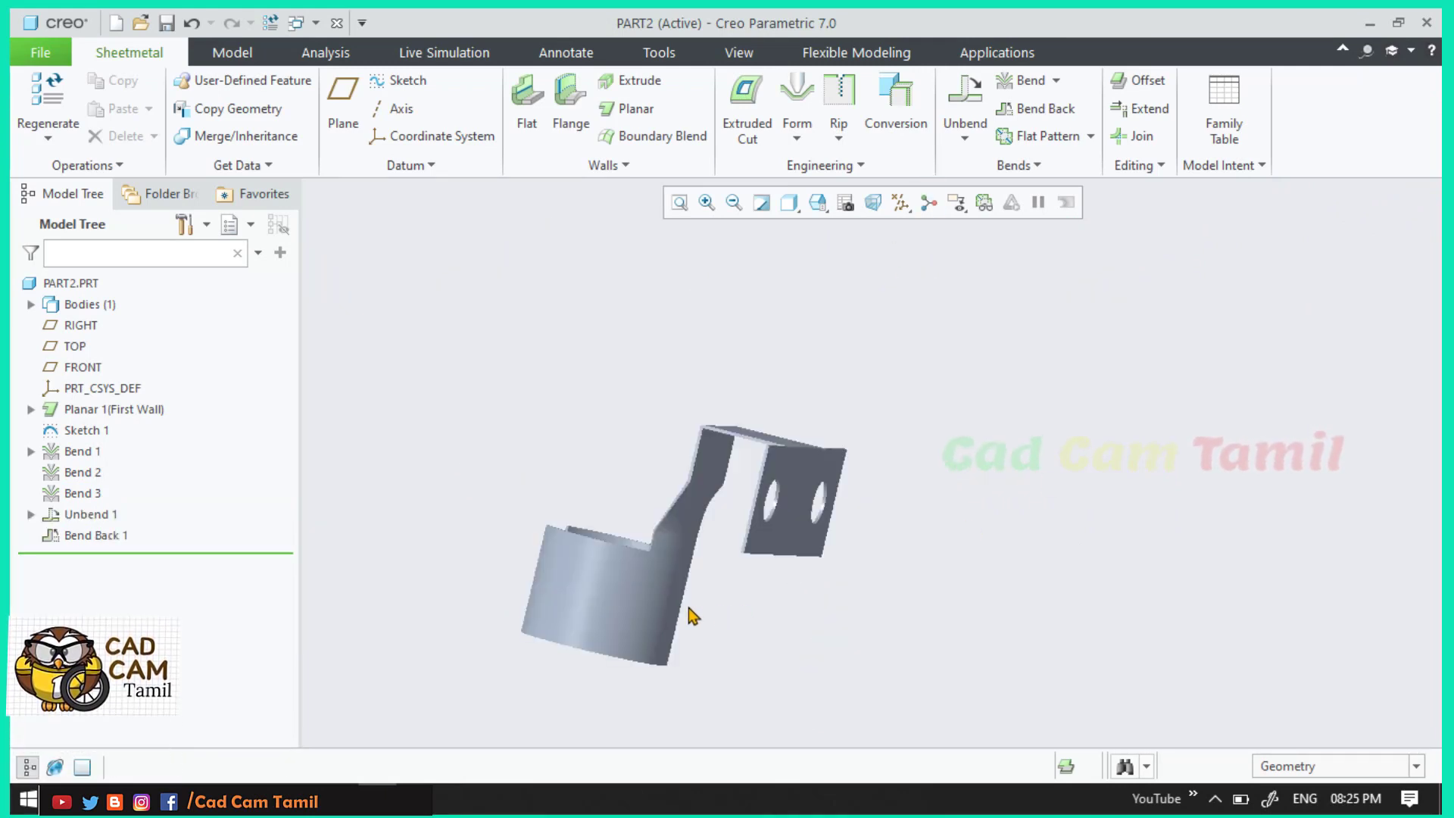
pyautogui.moveTo(689, 615); pyautogui.dragTo(737, 593, button='middle')
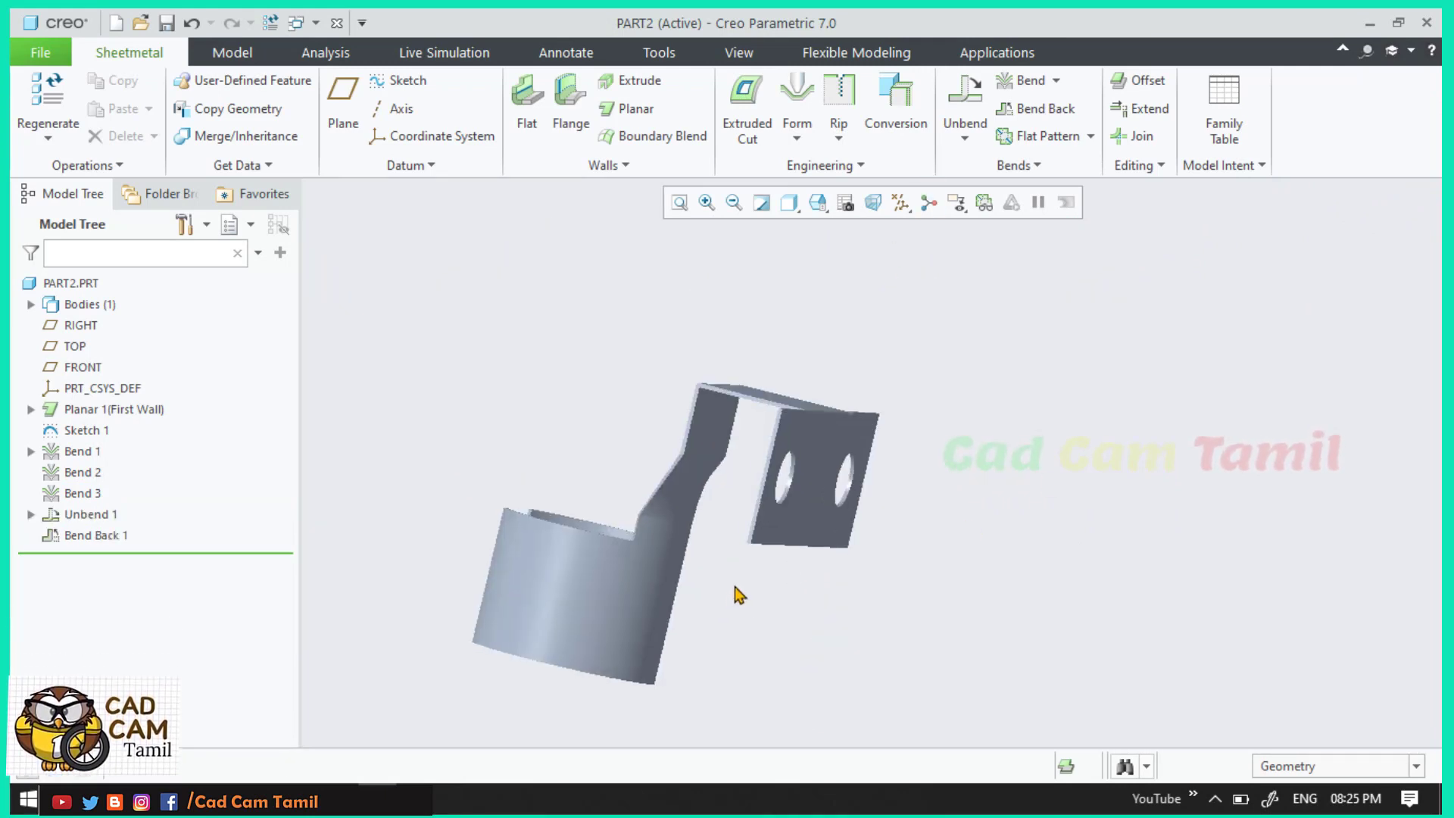